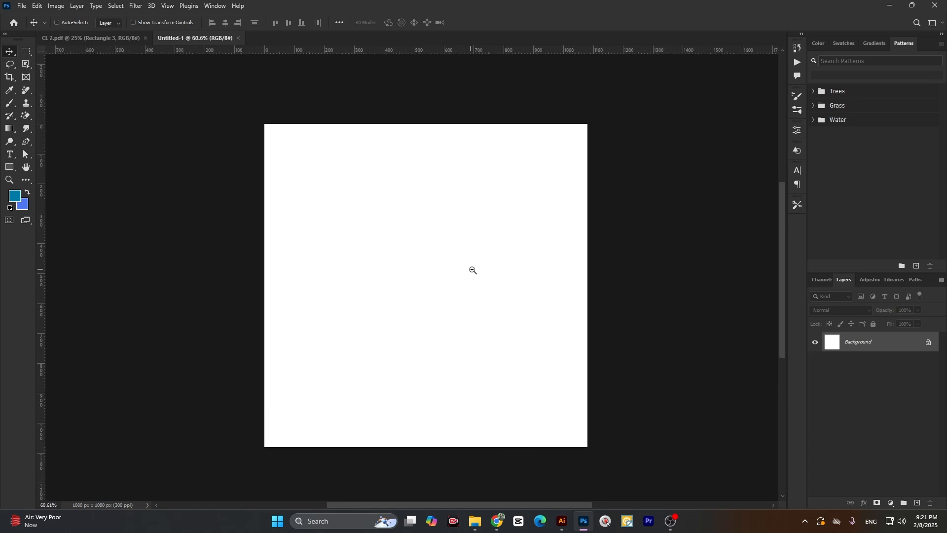
scroll(334, 322, "down", 1)
scroll(388, 200, "up", 1)
scroll(388, 199, "up", 1)
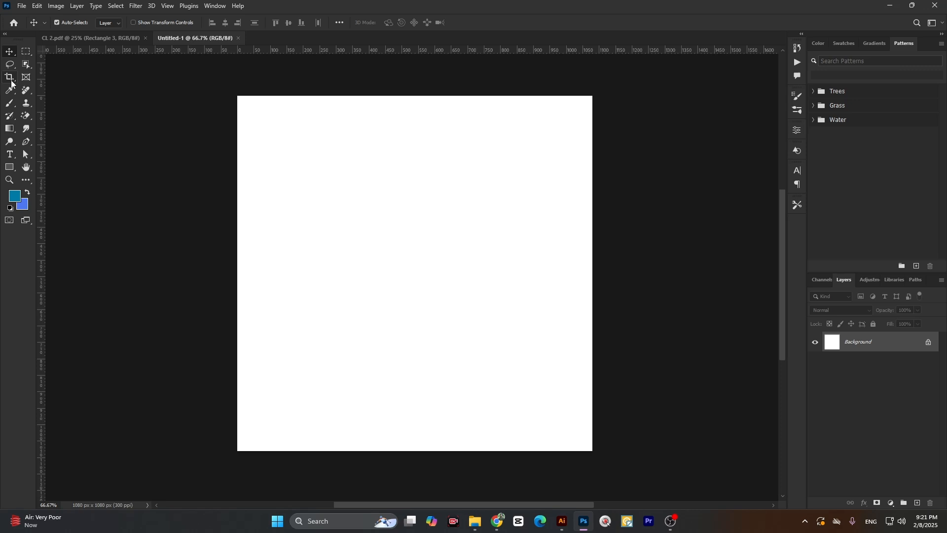
left_click(18, 168)
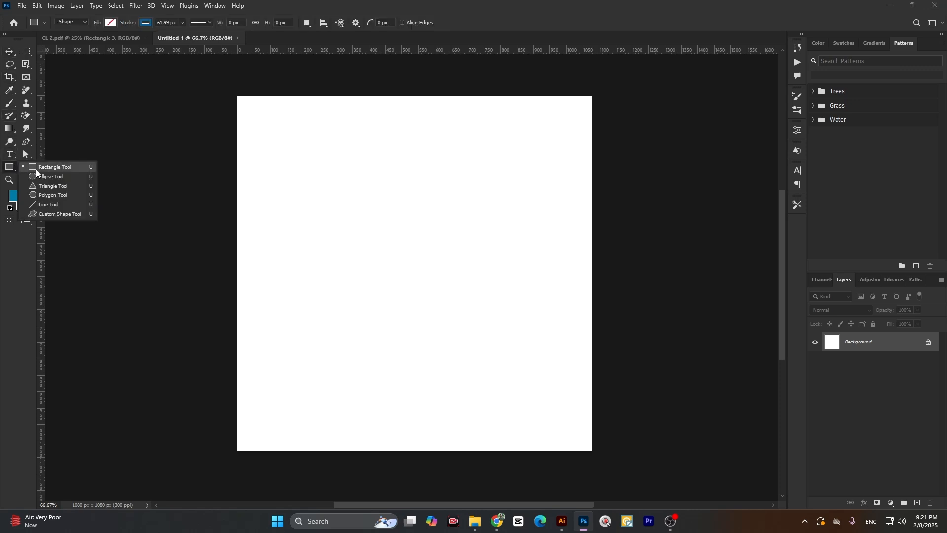
left_click(39, 168)
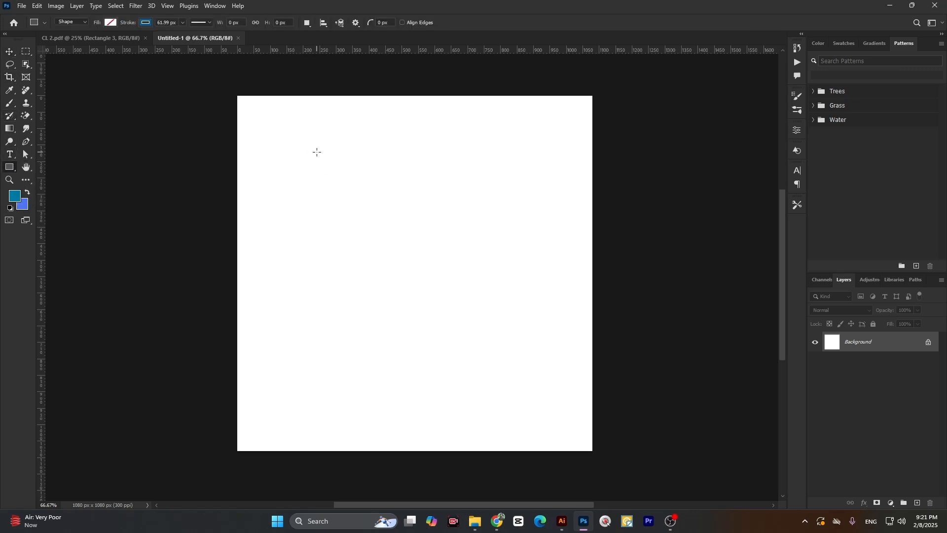
left_click(317, 152)
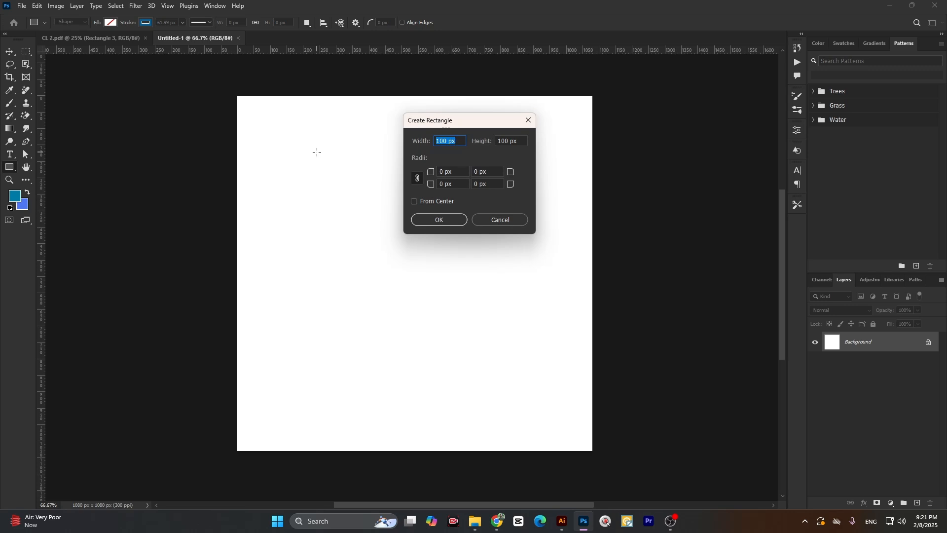
key("Escape")
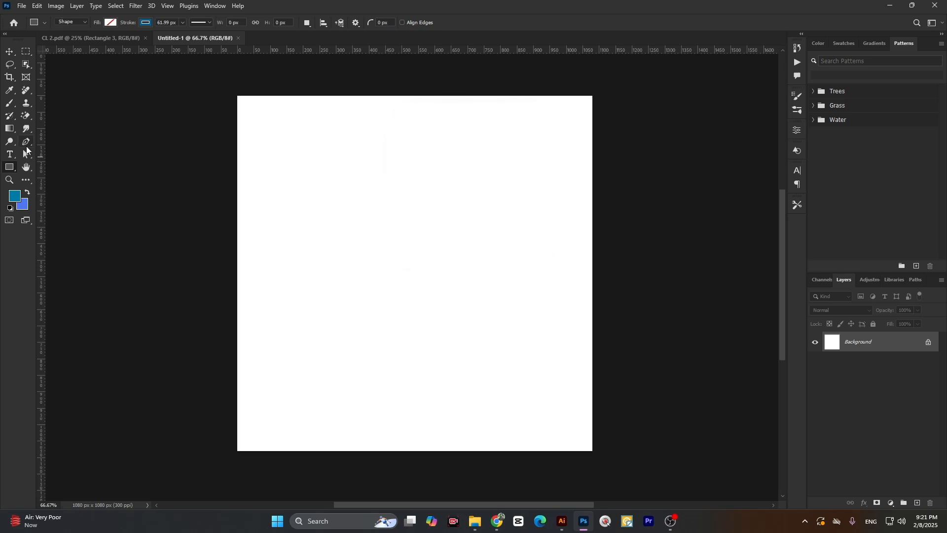
right_click(18, 167)
left_click(39, 170)
left_click_drag(343, 159, 455, 256)
key("ctrl+z")
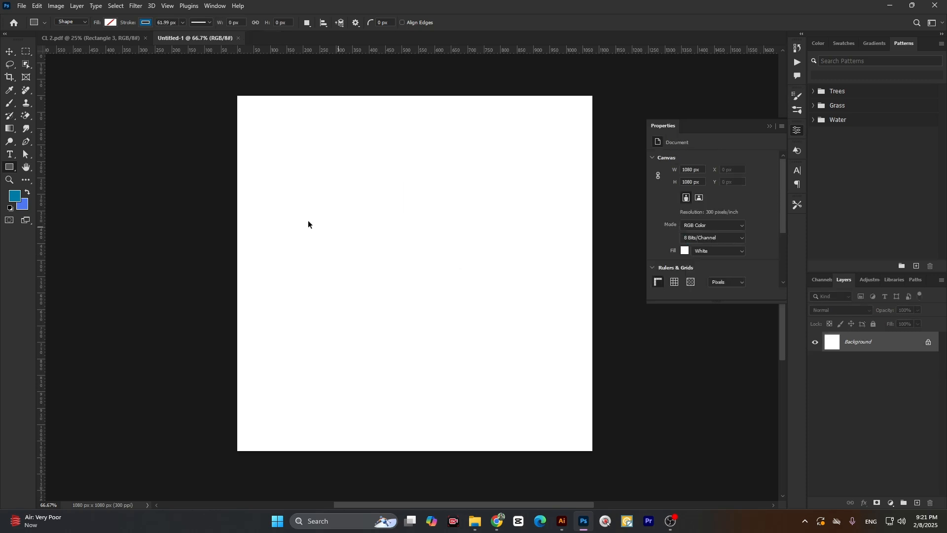
Create a 100 by 100 px rectangle shape with the Rectangle Tool in the upper middle of the canvas
right_click(11, 166)
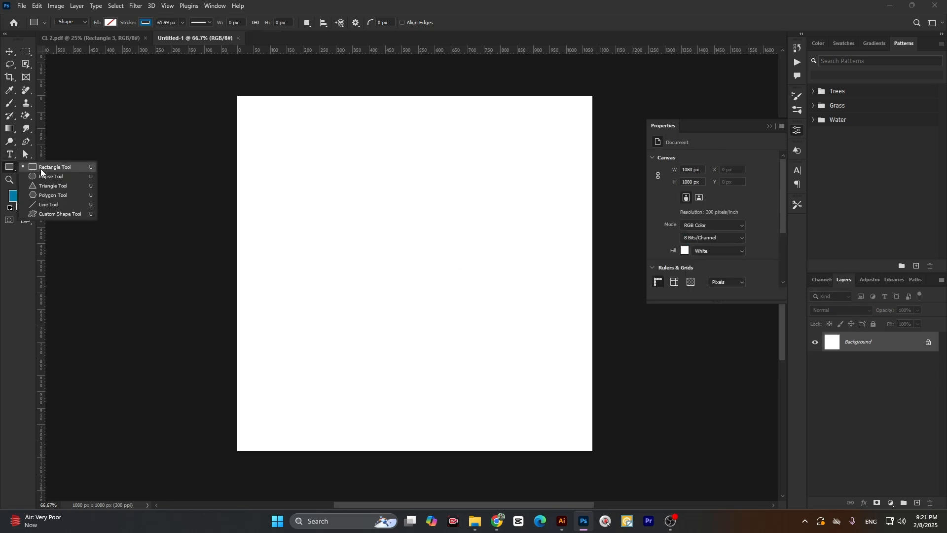
left_click(41, 169)
right_click(11, 167)
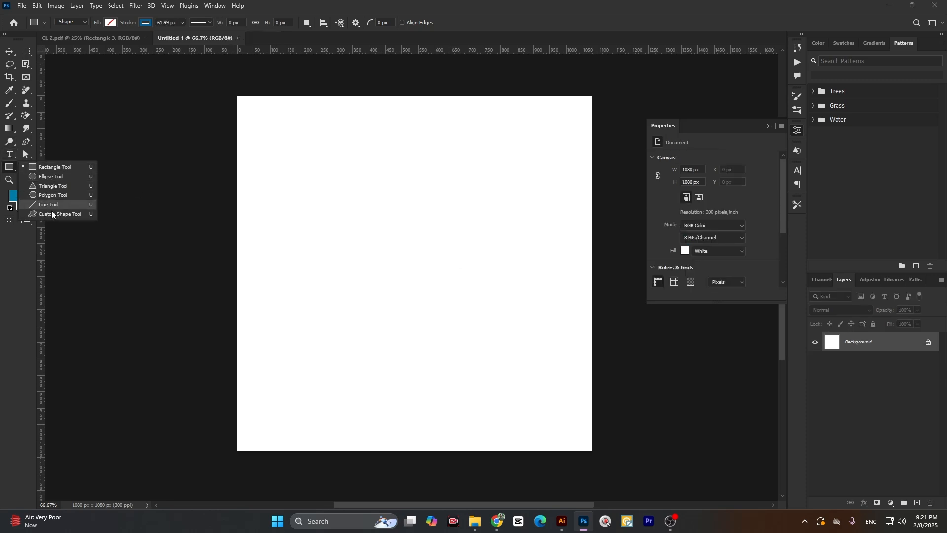
left_click(53, 168)
left_click(385, 192)
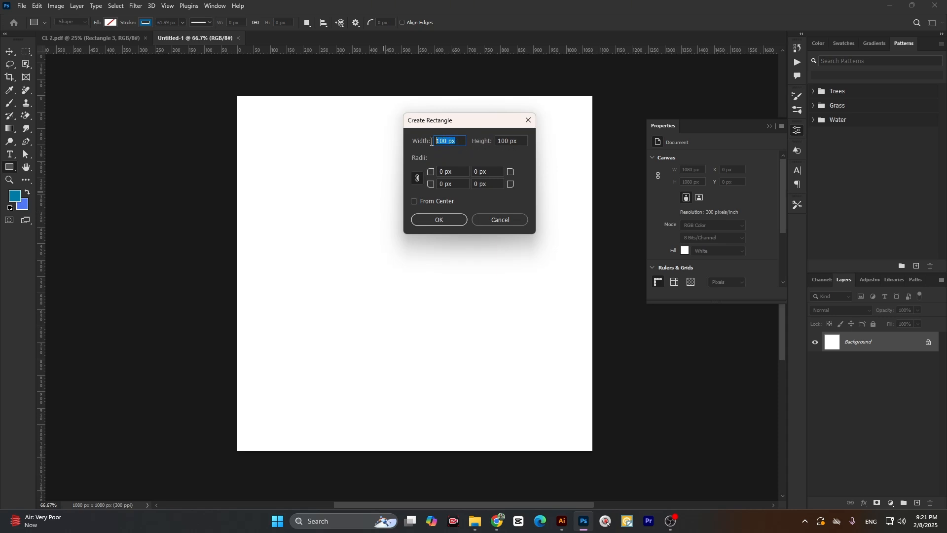
left_click(452, 221)
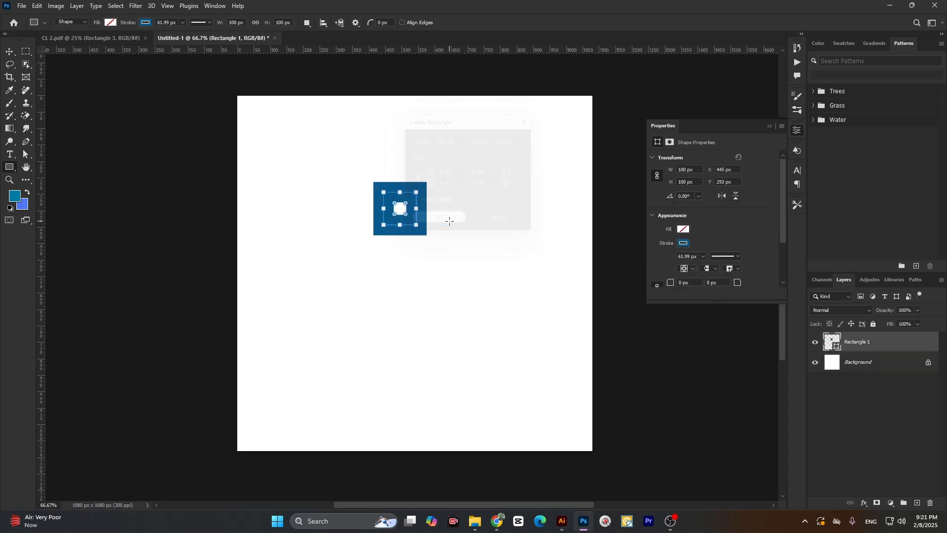
Remove the stroke from the new rectangle and give it a solid black fill
left_click(143, 23)
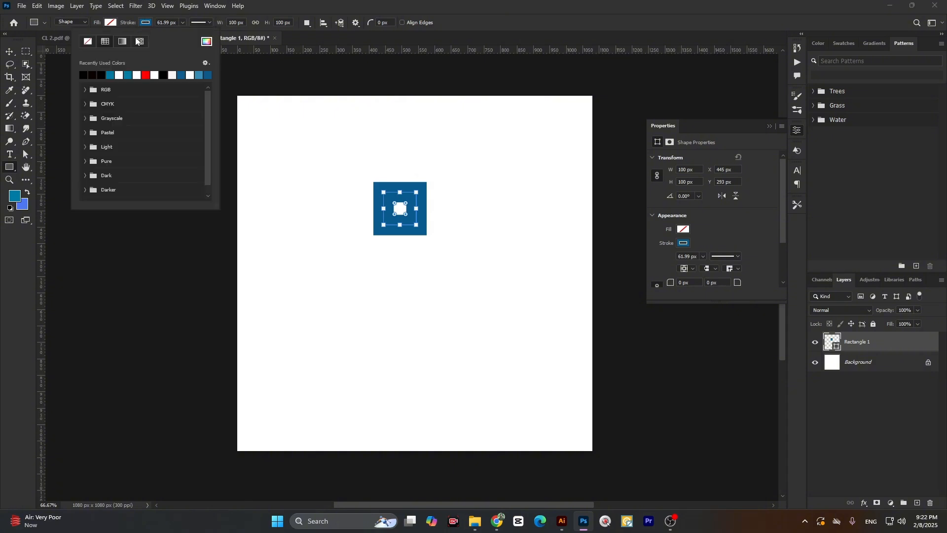
left_click(91, 41)
left_click(110, 23)
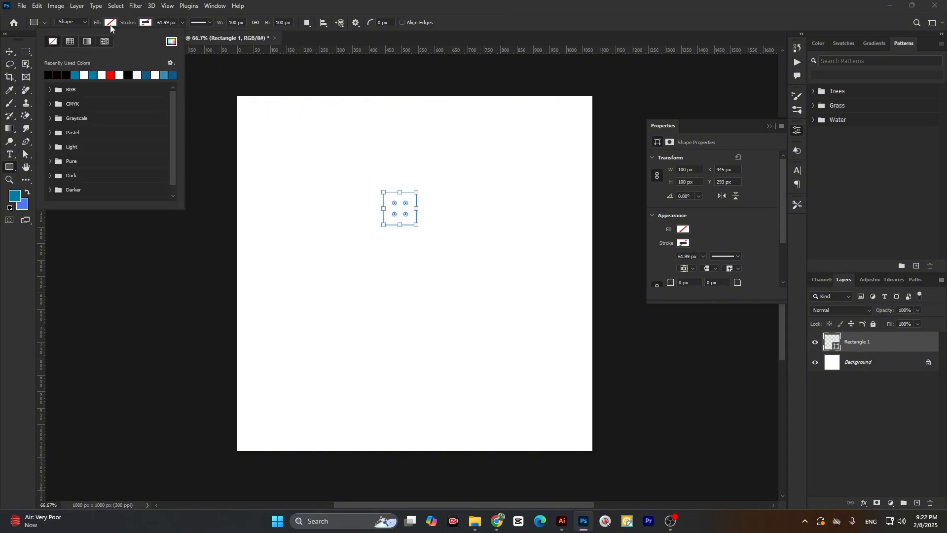
left_click(58, 74)
Scale the black square down to about half its size, keeping its upper-left corner fixed, and commit the transform
left_click(10, 51)
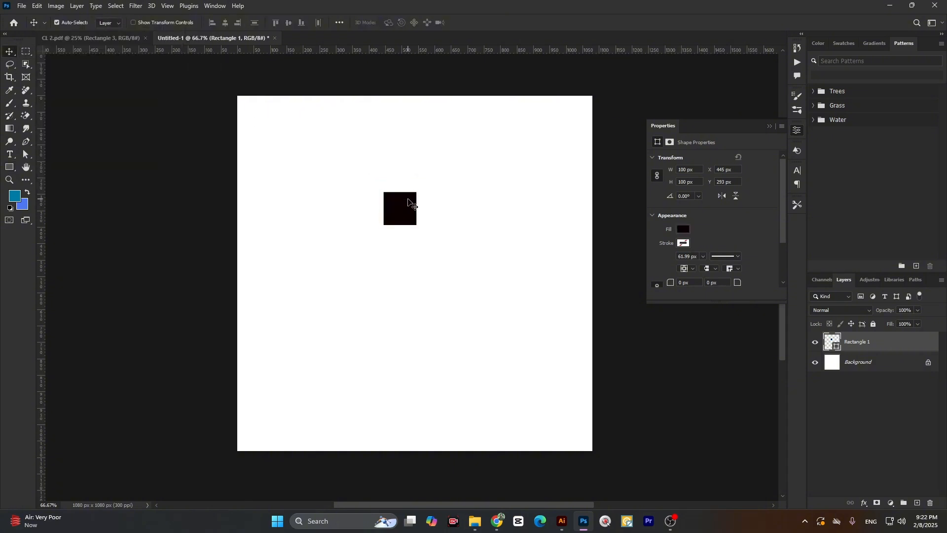
key("ctrl+t")
left_click_drag(417, 225, 398, 215)
left_click(488, 22)
left_click(769, 126)
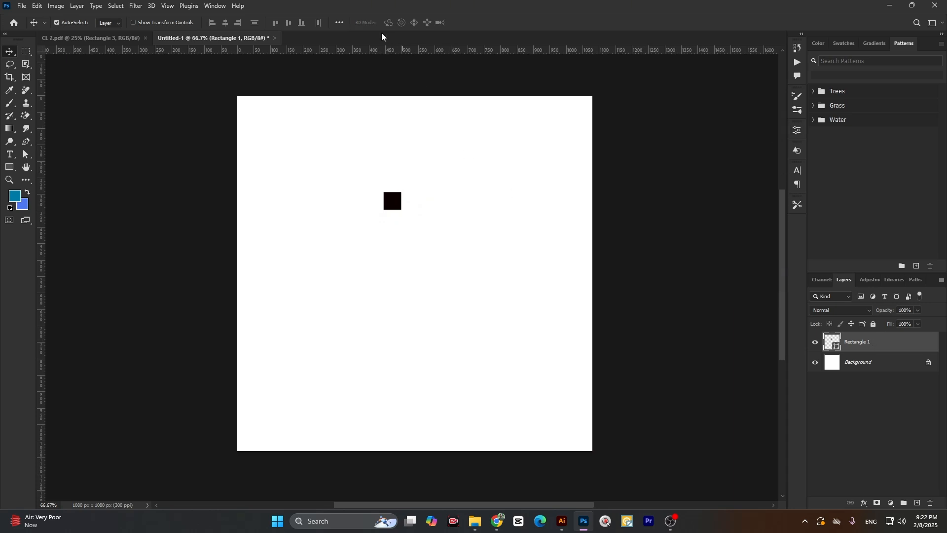
Align the black square to the canvas at its left and top edges so it sits in the upper-left corner
left_click(340, 23)
left_click(357, 113)
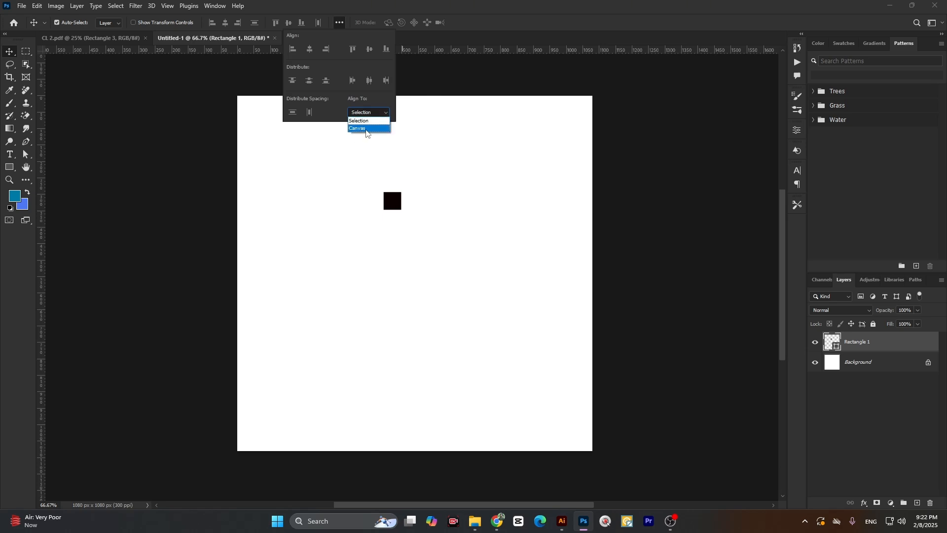
left_click(366, 129)
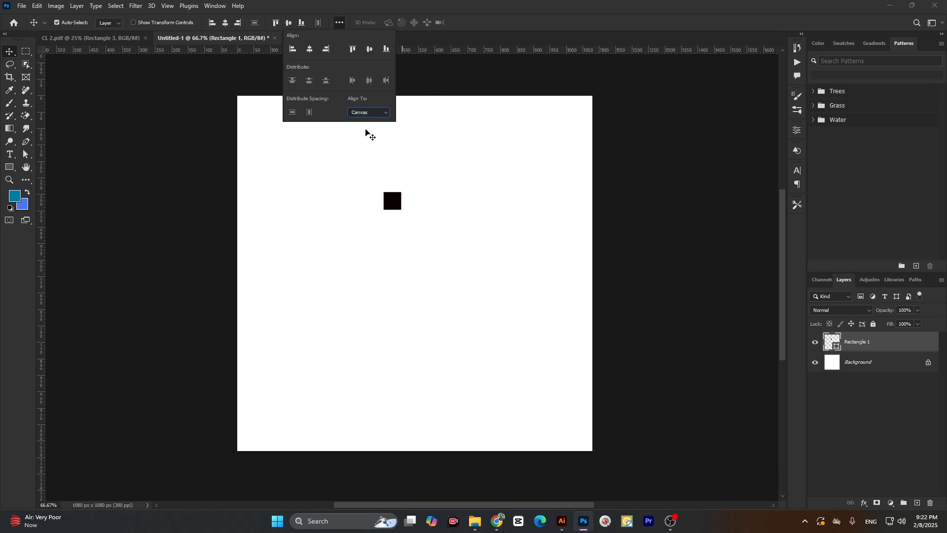
left_click(292, 49)
left_click(353, 49)
left_click(9, 51)
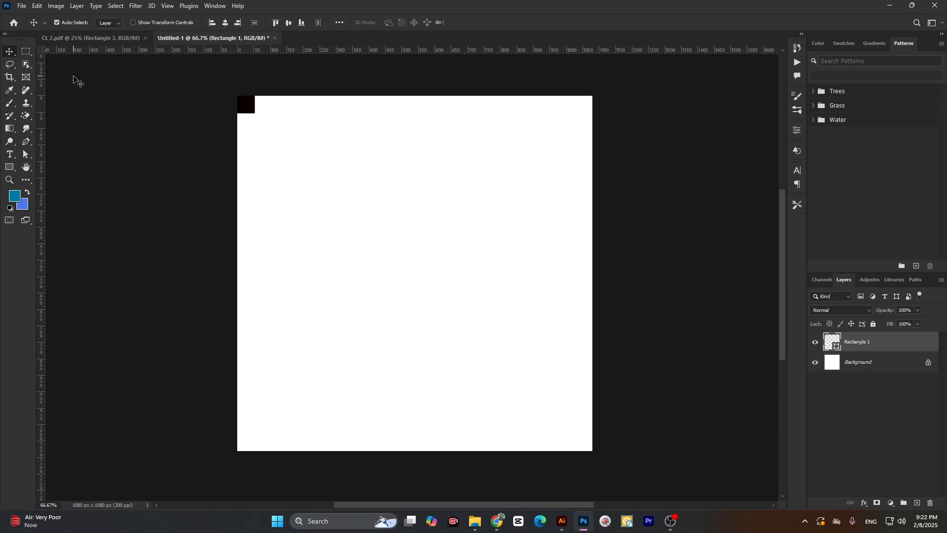
Toggle the rulers off and back on, and place a horizontal guide along the black square's bottom edge
key("ctrl+r")
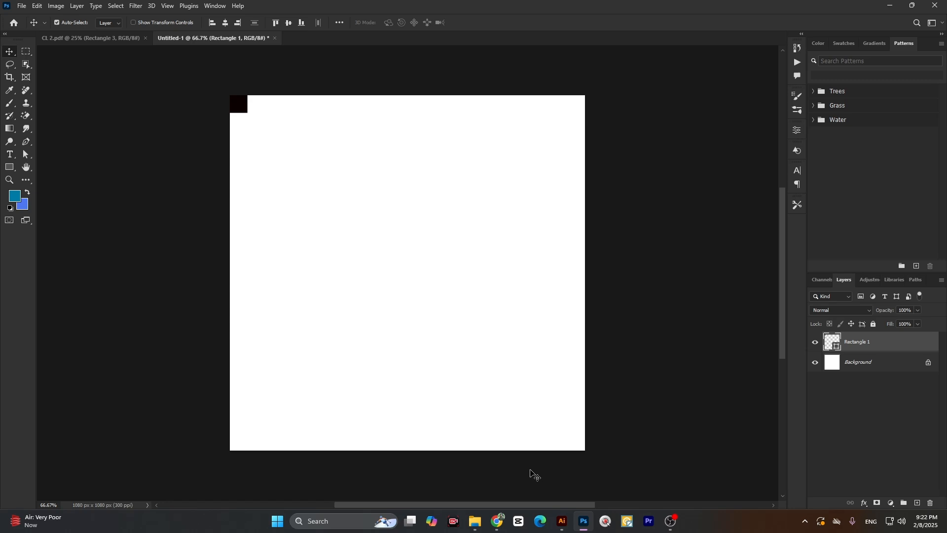
key("ctrl+r")
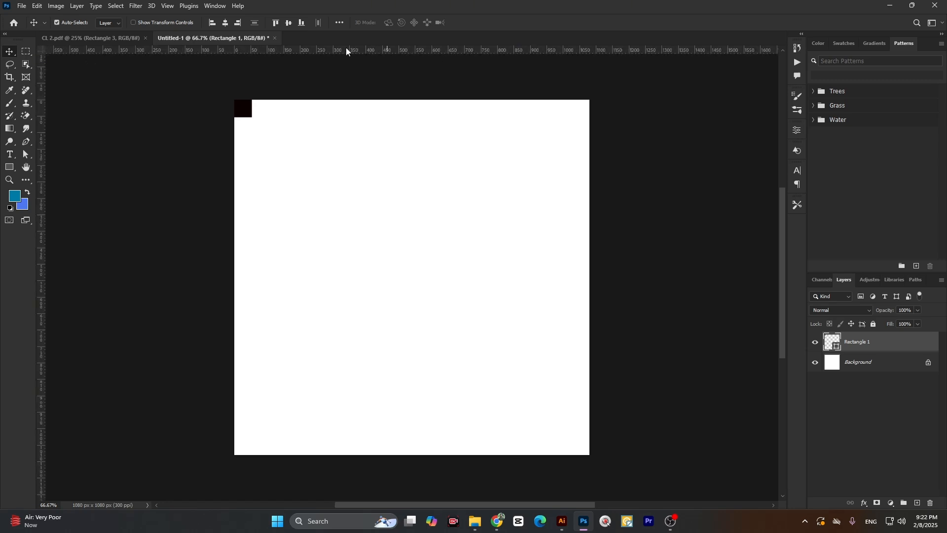
left_click_drag(346, 49, 348, 121)
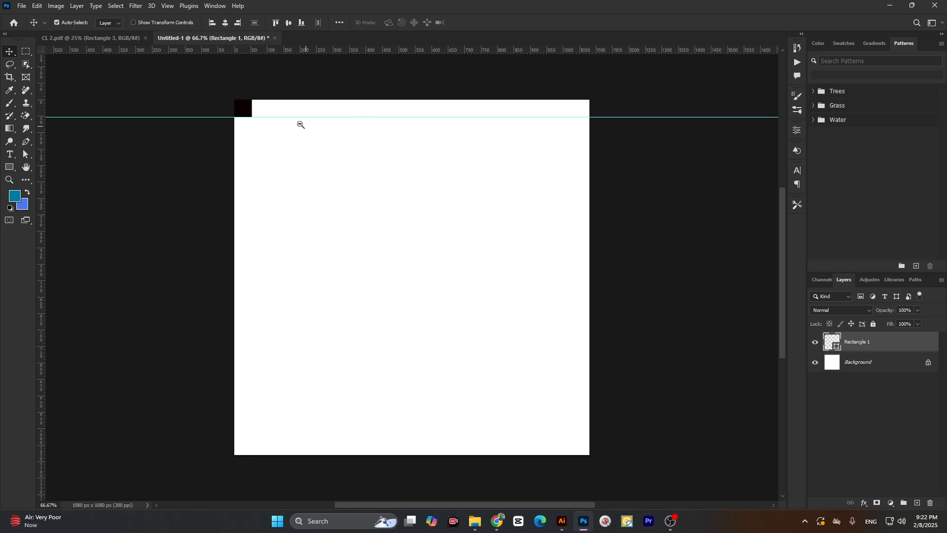
scroll(290, 118, "up", 3)
scroll(289, 118, "down", 4)
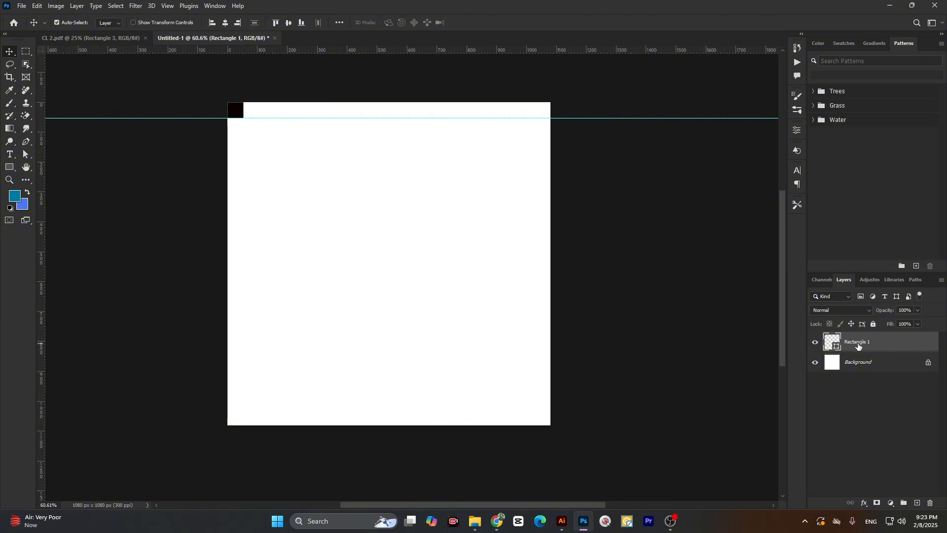
Align the square to the canvas's bottom-right corner and place guides along the square's top and left edges
left_click(301, 24)
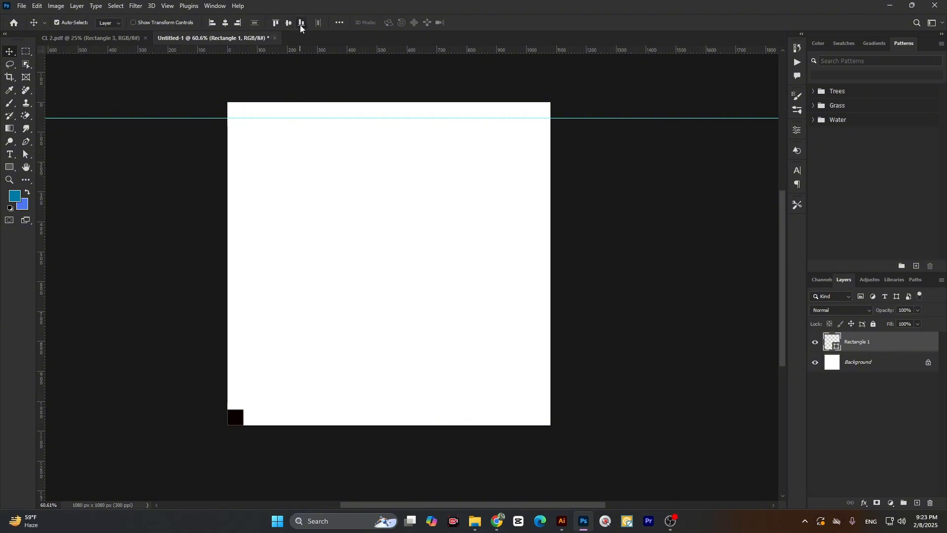
left_click(237, 24)
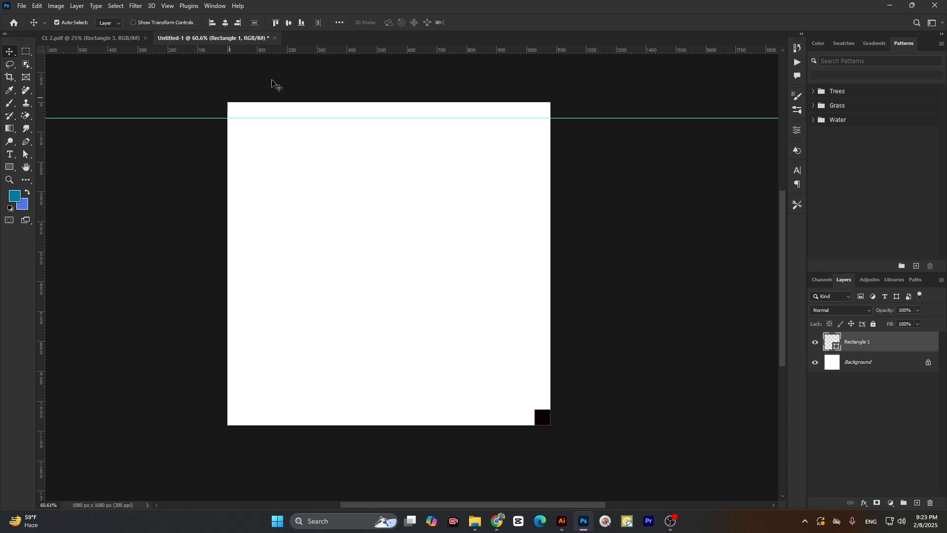
left_click_drag(323, 54, 325, 412)
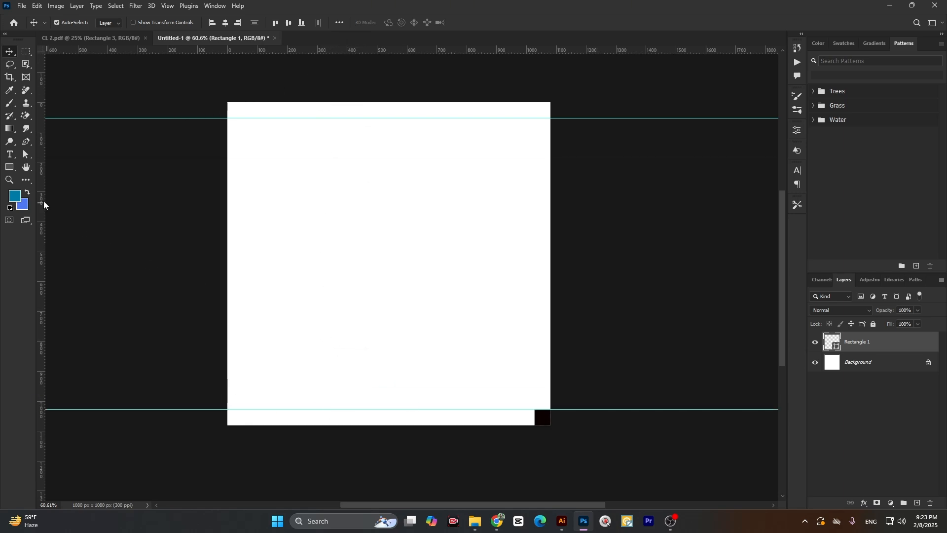
left_click_drag(43, 201, 536, 274)
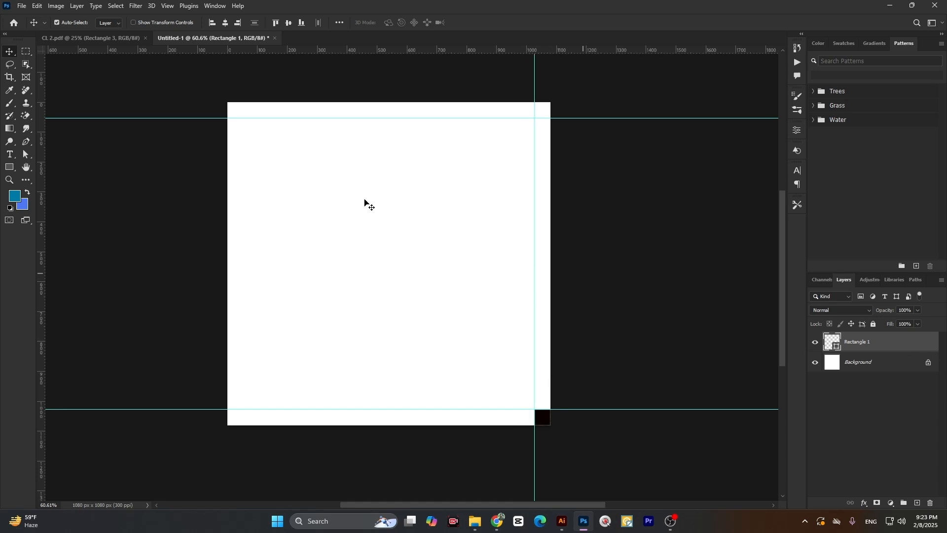
Align the square back to the canvas's upper-left corner and place a vertical guide along its right edge
left_click(211, 23)
left_click(276, 23)
left_click_drag(43, 133, 243, 144)
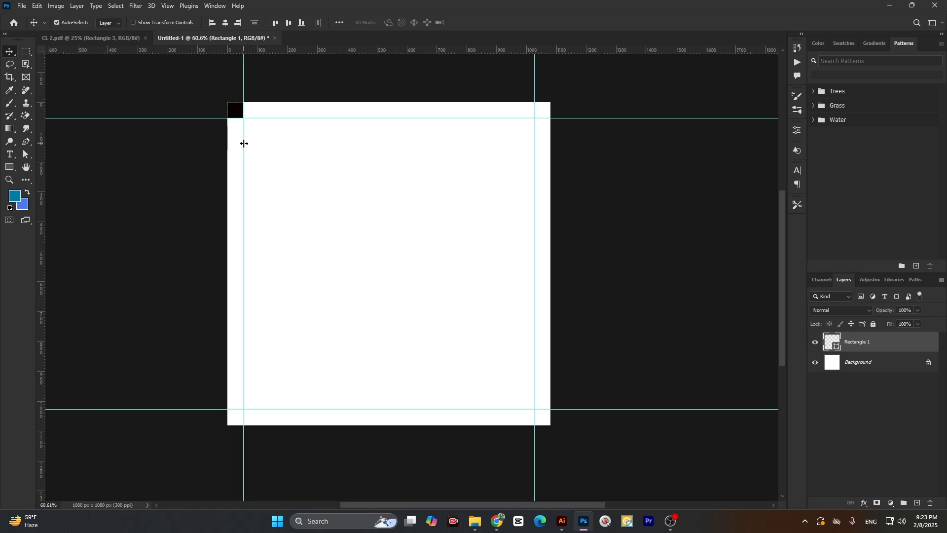
Delete the black square's layer, keeping the four margin guides on the canvas
scroll(390, 214, "up", 2)
scroll(328, 194, "down", 2)
scroll(328, 194, "up", 4)
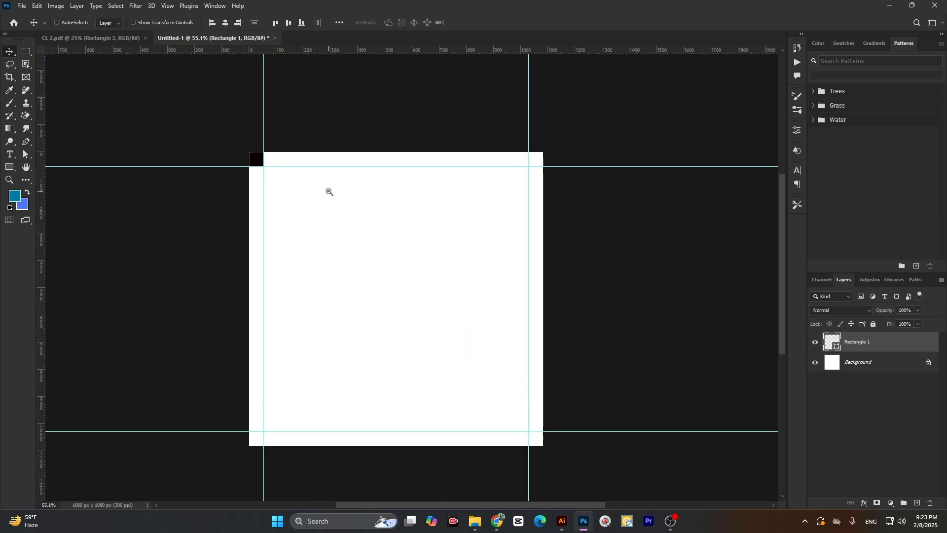
scroll(357, 178, "up", 1)
scroll(357, 179, "down", 1)
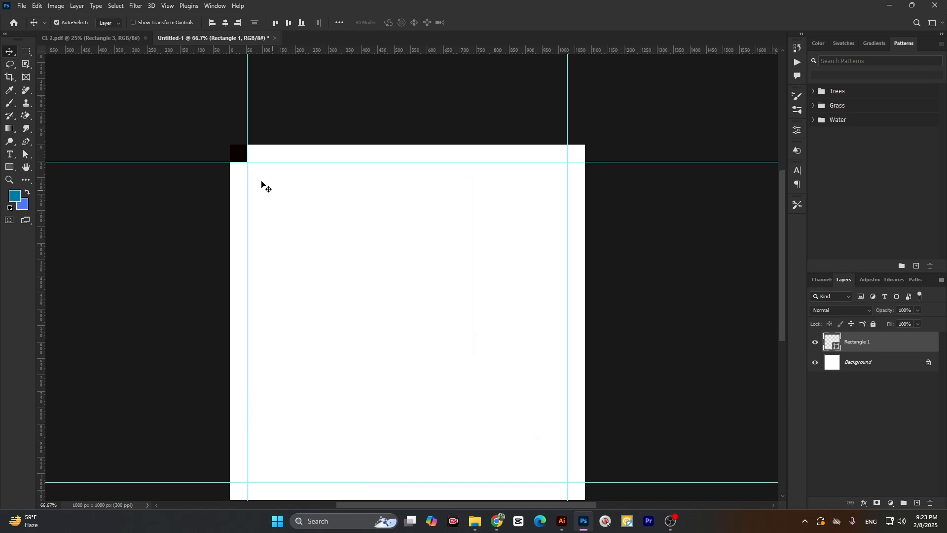
scroll(558, 351, "down", 2)
scroll(558, 350, "down", 1)
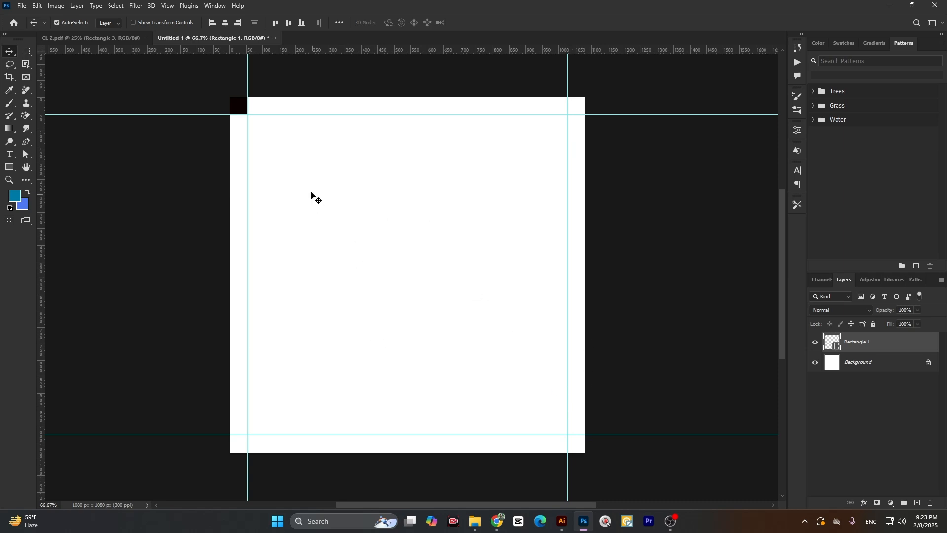
key("Delete")
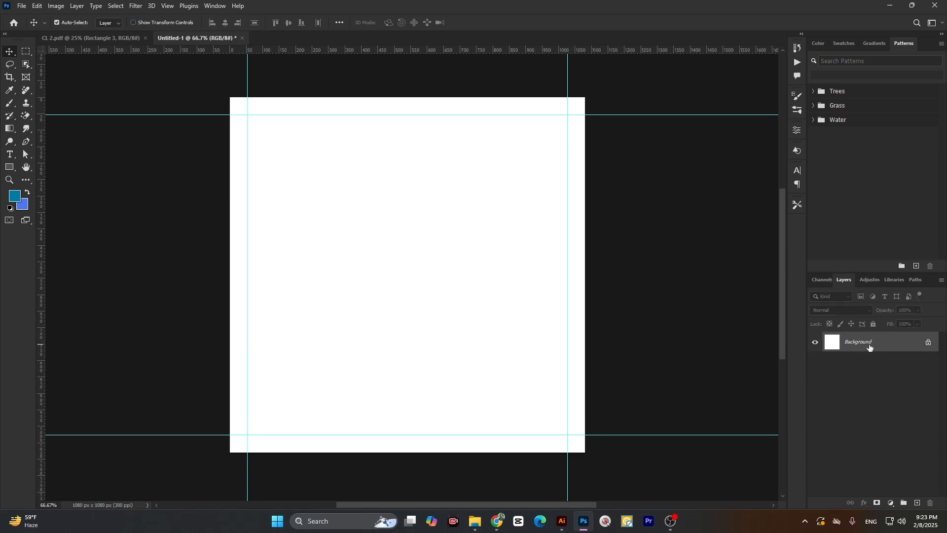
Remove the top horizontal guide and the left vertical guide, and undo both removals
scroll(289, 141, "up", 3)
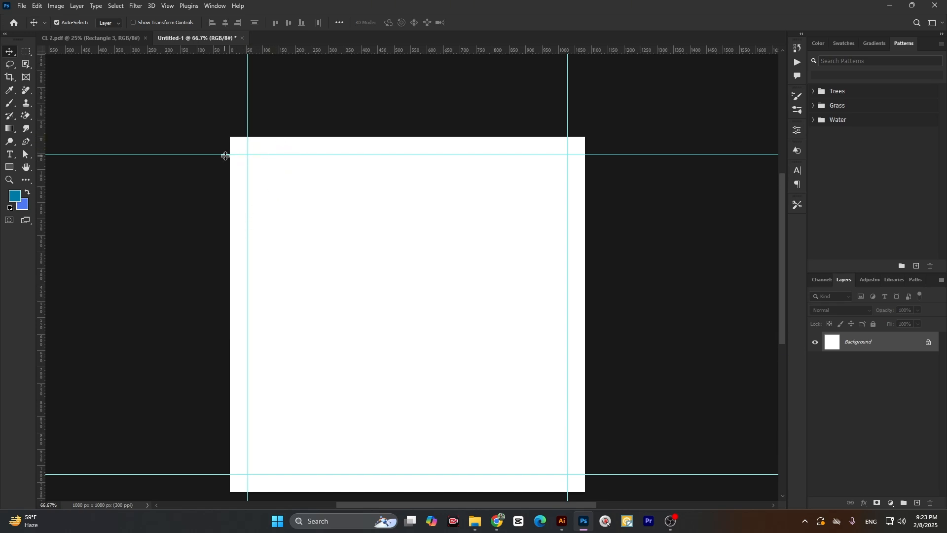
left_click_drag(226, 150, 227, 49)
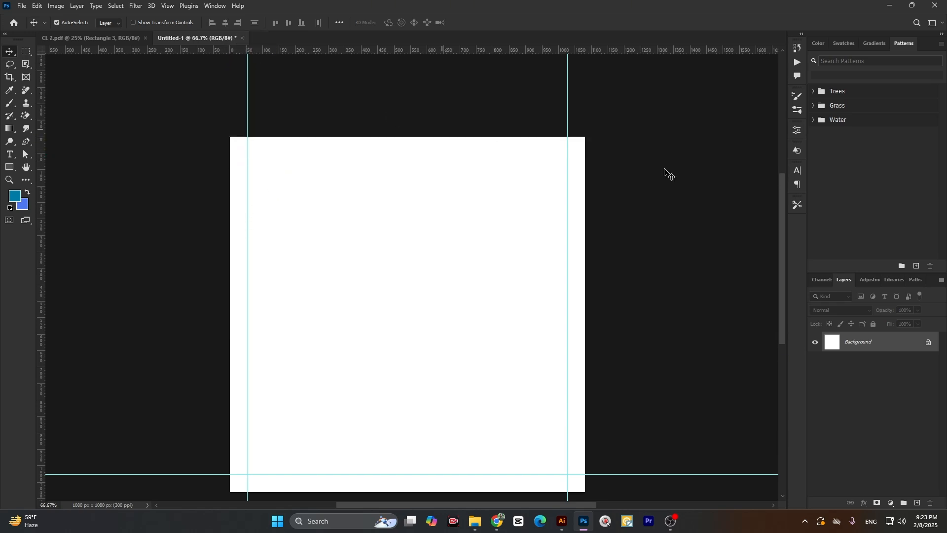
left_click_drag(245, 89, 41, 85)
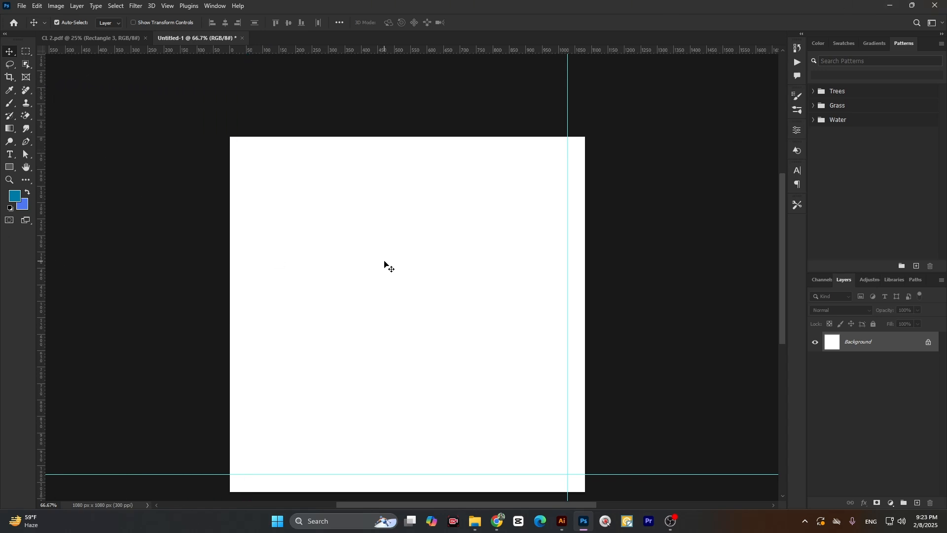
key("ctrl+z")
key("ctrl+z")
scroll(370, 206, "down", 7)
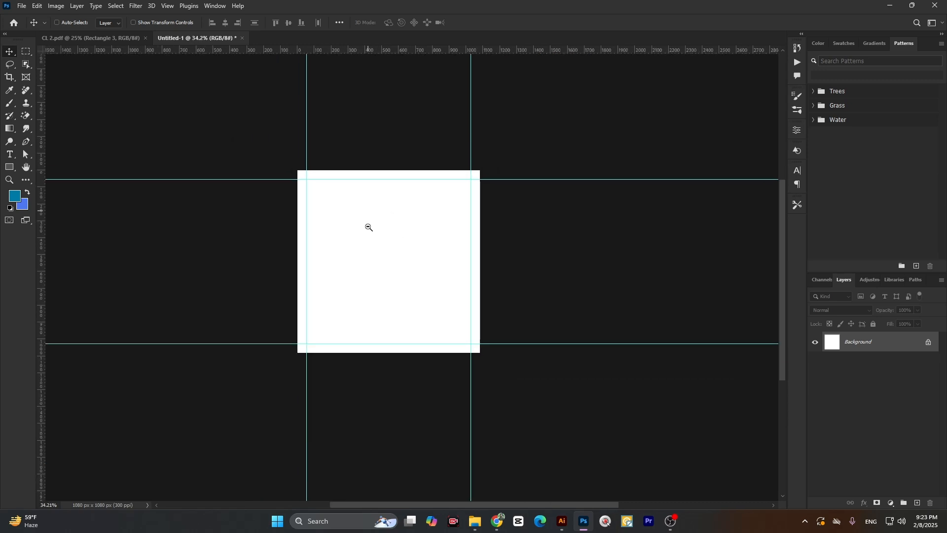
scroll(372, 247, "up", 5)
scroll(378, 267, "up", 1)
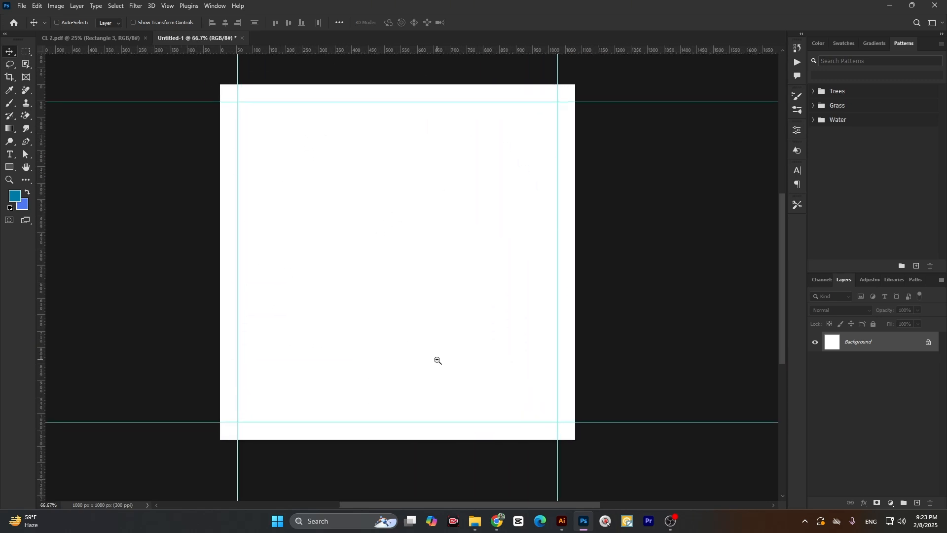
Place the juice bottle JPG from the Downloads folder onto the 1080 px canvas and confirm its placement
scroll(438, 357, "up", 1)
left_click(475, 521)
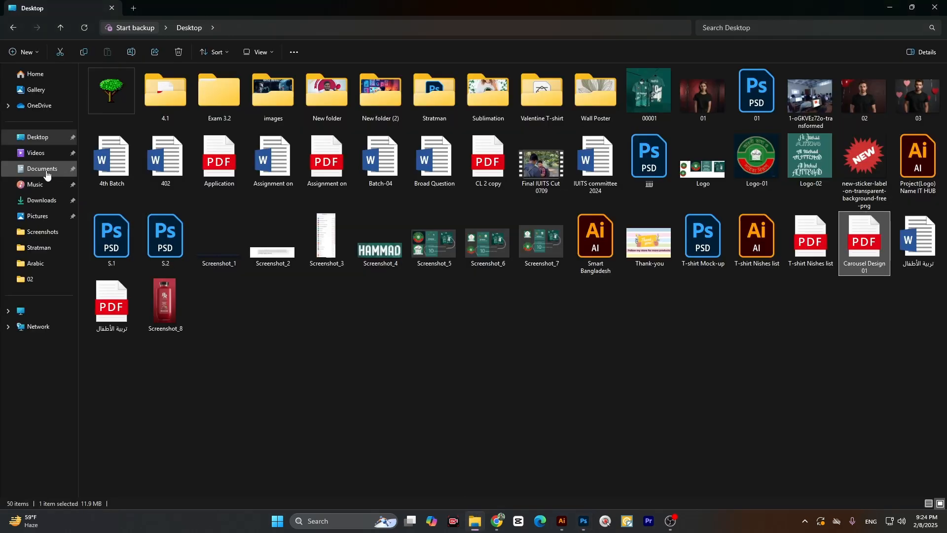
left_click(42, 201)
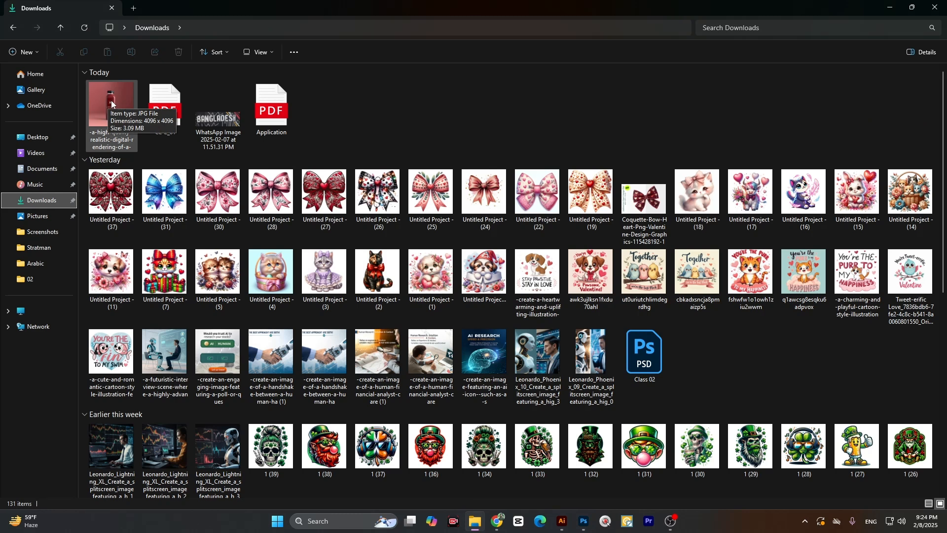
left_click_drag(112, 104, 408, 282)
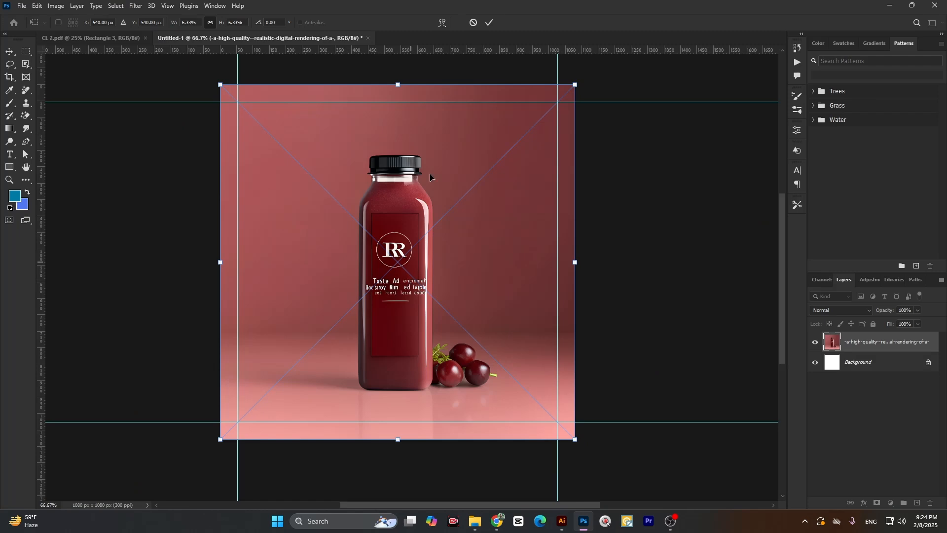
left_click(489, 23)
Examine the placed photo's bottle, label, cap and cherries up close and in full
scroll(404, 339, "up", 3)
scroll(402, 338, "up", 2)
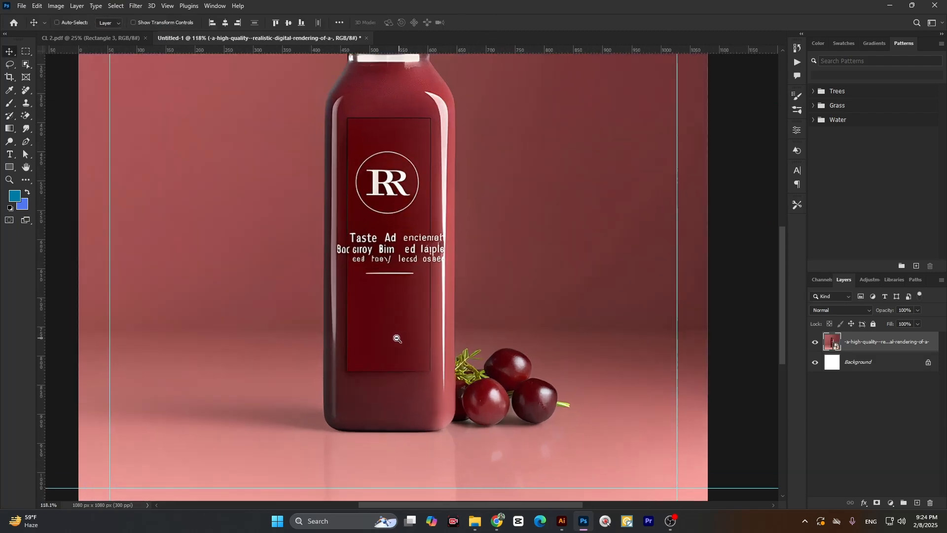
scroll(401, 296, "down", 4)
scroll(399, 209, "up", 5)
scroll(399, 209, "down", 5)
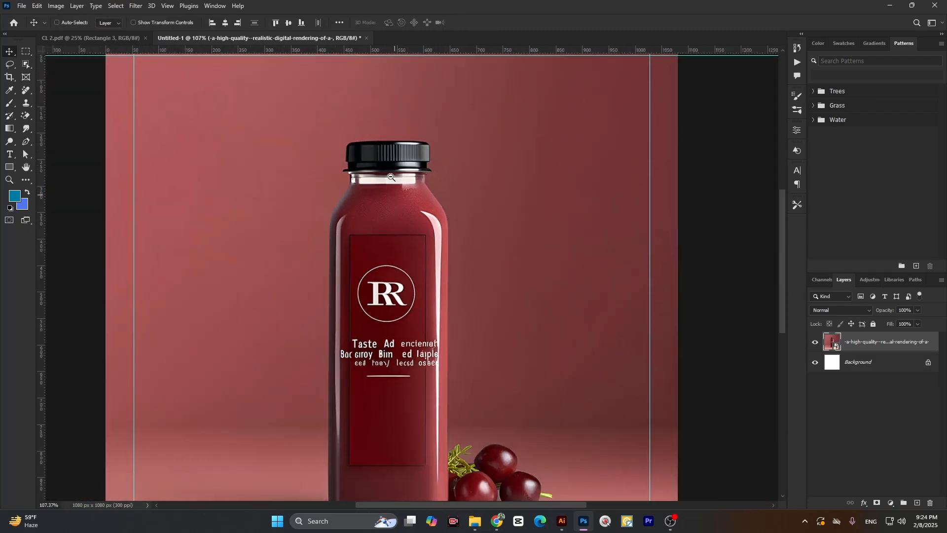
scroll(385, 158, "up", 4)
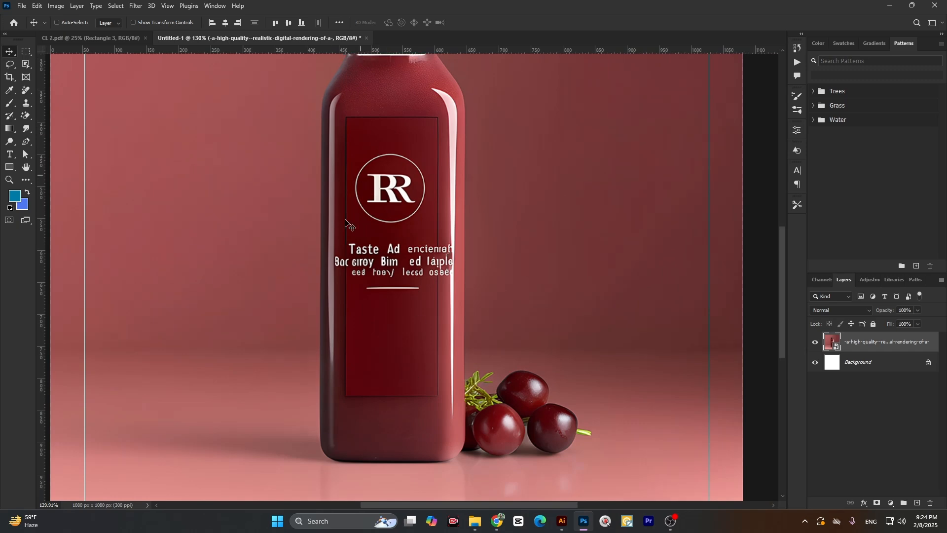
scroll(266, 192, "down", 3)
scroll(347, 175, "down", 6)
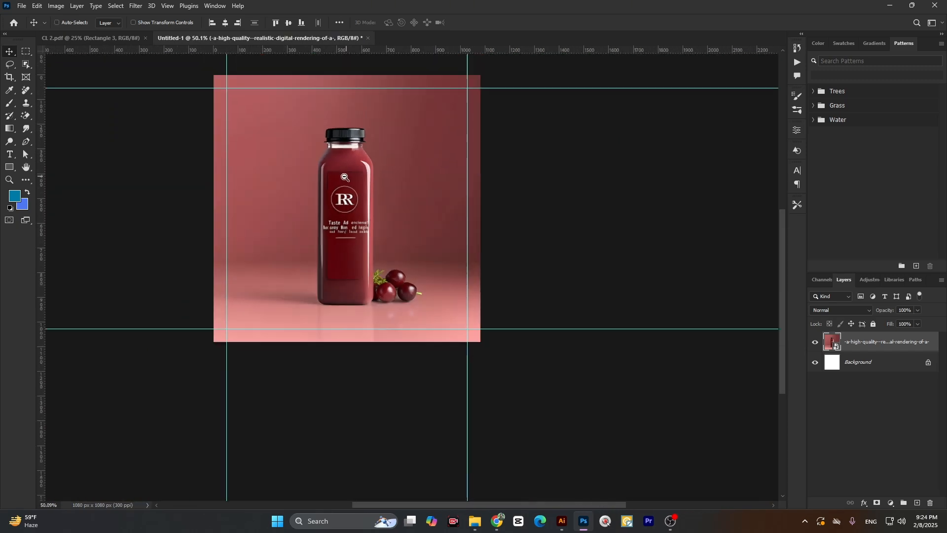
scroll(345, 176, "up", 4)
scroll(344, 181, "down", 6)
scroll(344, 182, "up", 4)
scroll(343, 181, "up", 1)
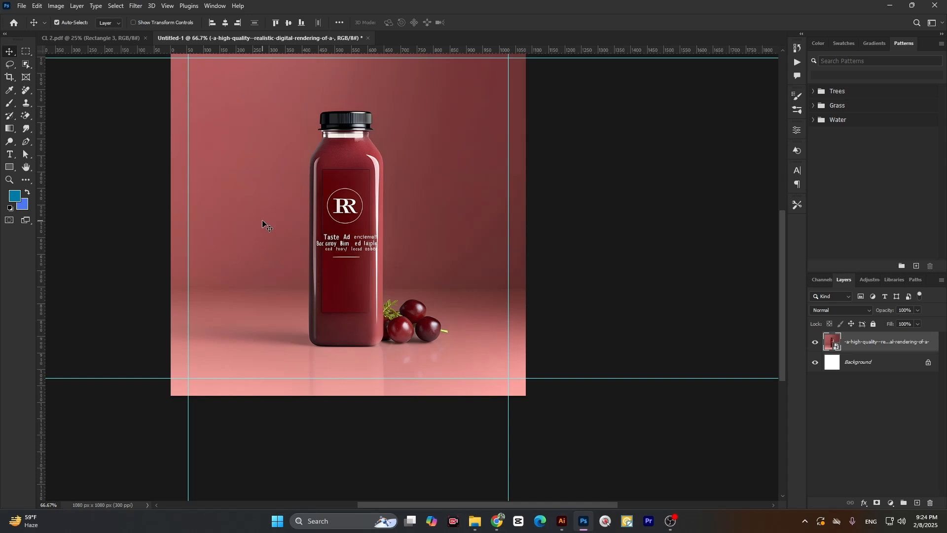
scroll(299, 226, "up", 1)
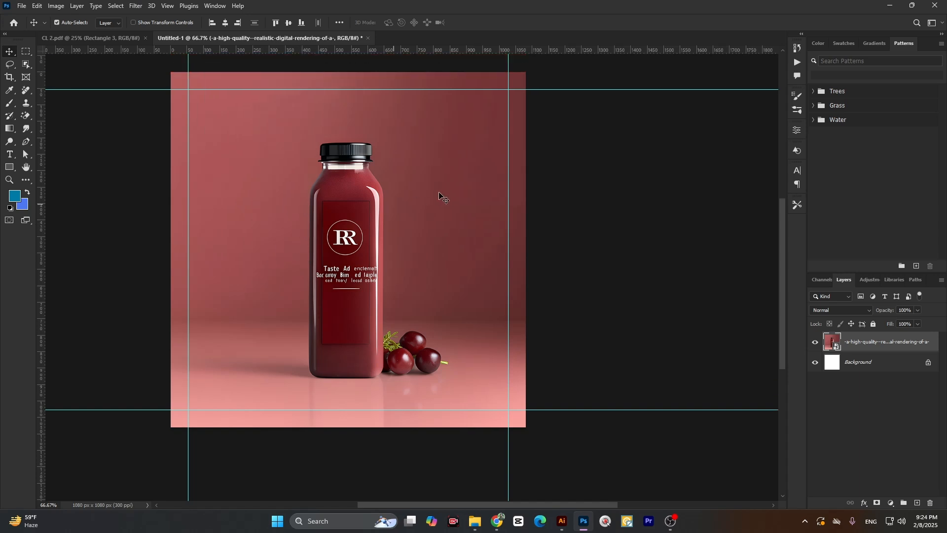
Select the photo's main subject automatically with the Subject selection command
left_click(118, 6)
left_click(130, 121)
scroll(384, 359, "up", 5)
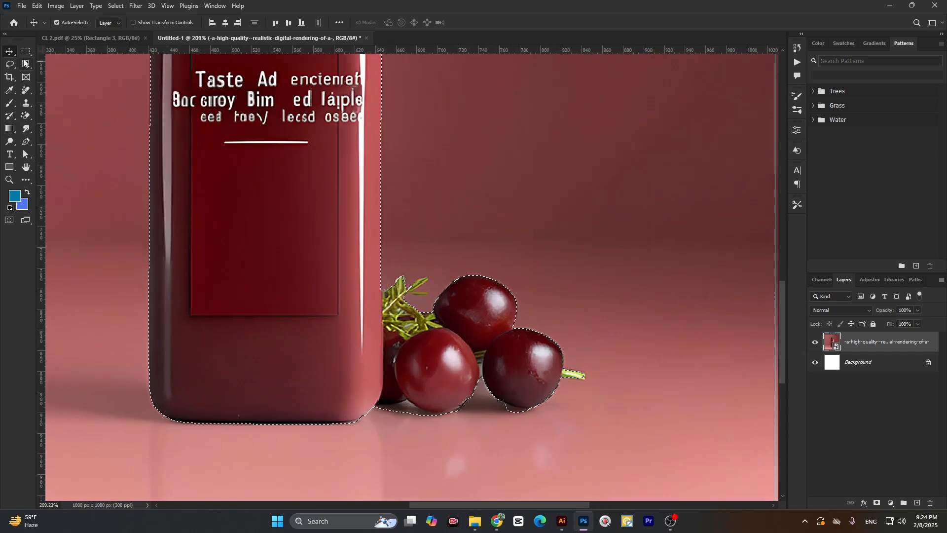
Subtract the cherries and greenery beside the bottle from the selection using the Quick Selection tool at brush size 70
right_click(26, 63)
left_click(55, 70)
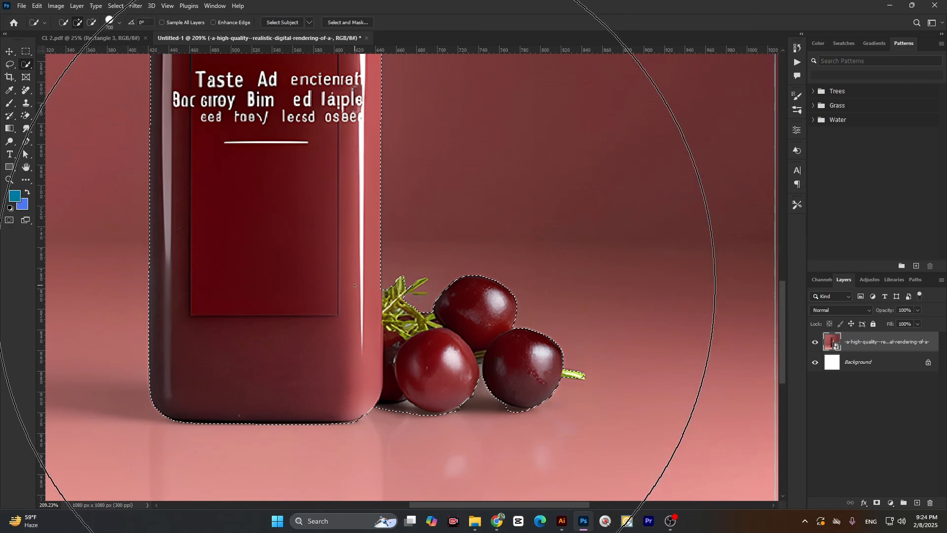
key("bracketleft")
key("bracketleft")
key("bracketleft")
key("bracketleft")
key("bracketleft")
key("bracketleft")
key("bracketleft")
key("bracketleft")
key("bracketleft")
key("bracketleft")
key("bracketleft")
key("bracketleft")
key("bracketleft")
left_click(445, 250)
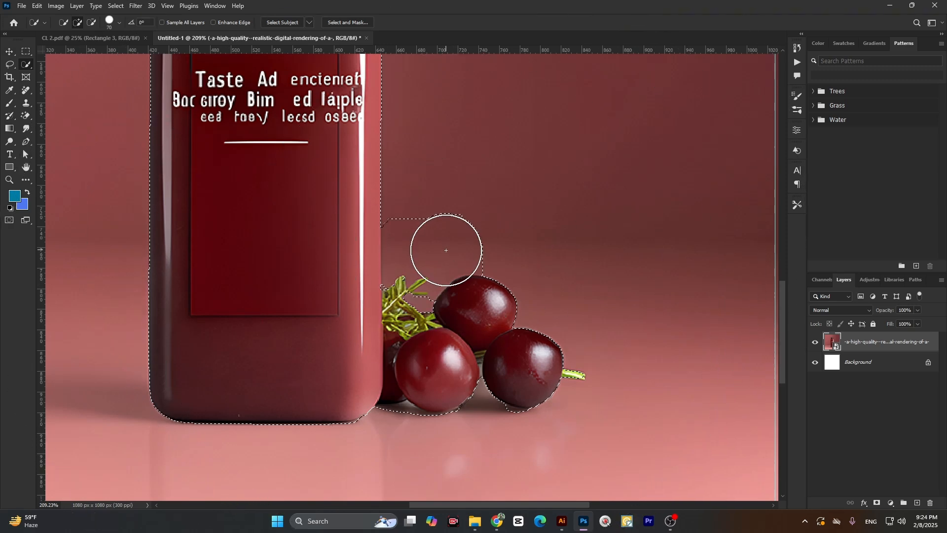
left_click(446, 250, "alt")
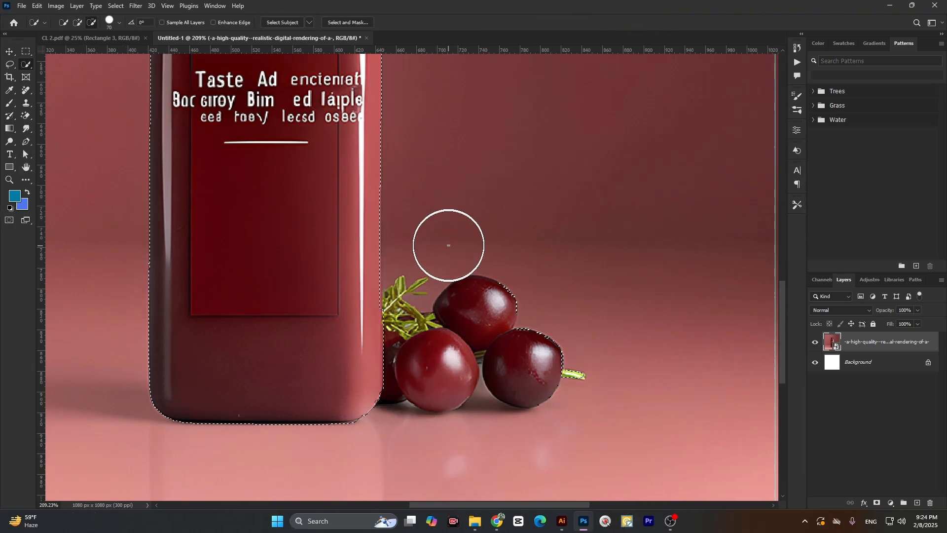
scroll(400, 341, "up", 5)
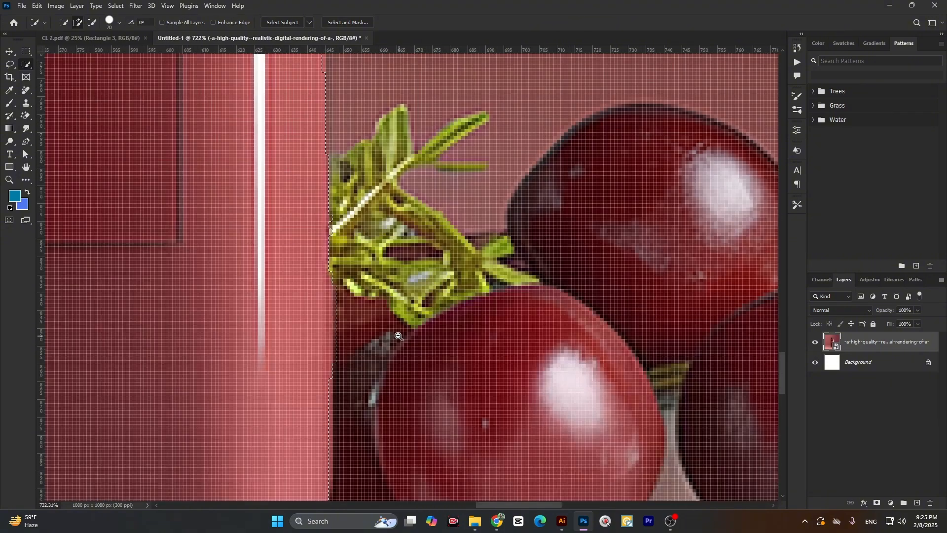
scroll(398, 336, "down", 3)
scroll(408, 252, "down", 1)
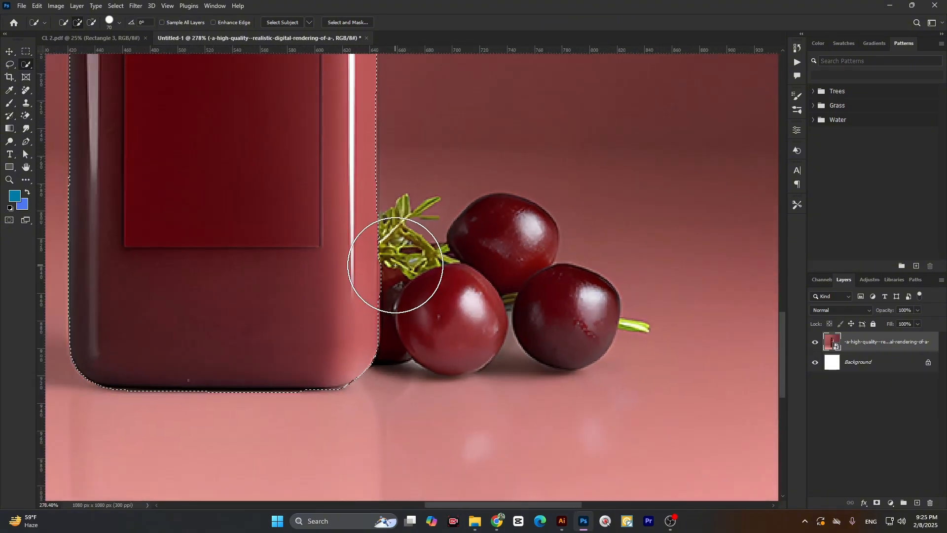
Reduce the Quick Selection brush to 25 and refine the selection edge around the bottle's lower corner beside the cherries
key("bracketleft")
key("bracketleft")
key("bracketleft")
key("bracketleft")
key("bracketleft")
key("bracketleft")
key("bracketleft")
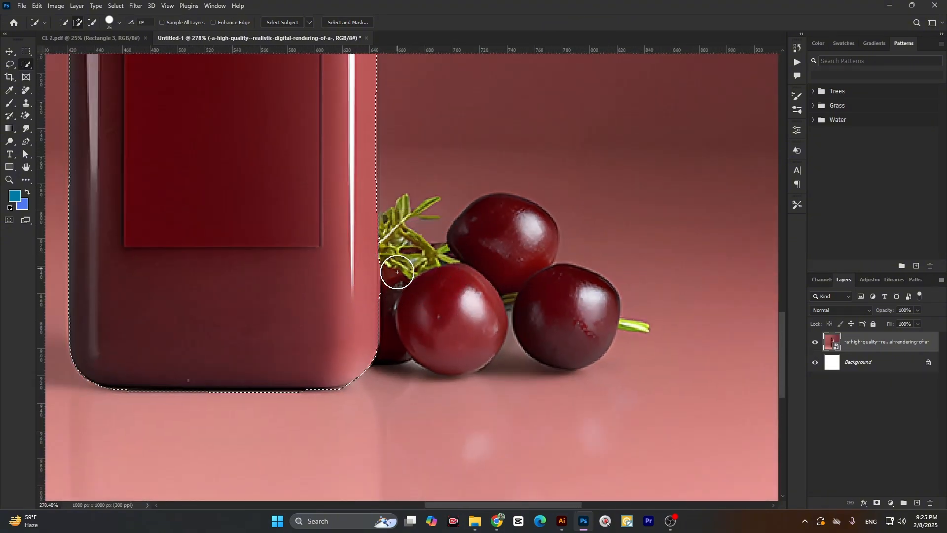
scroll(397, 272, "up", 2)
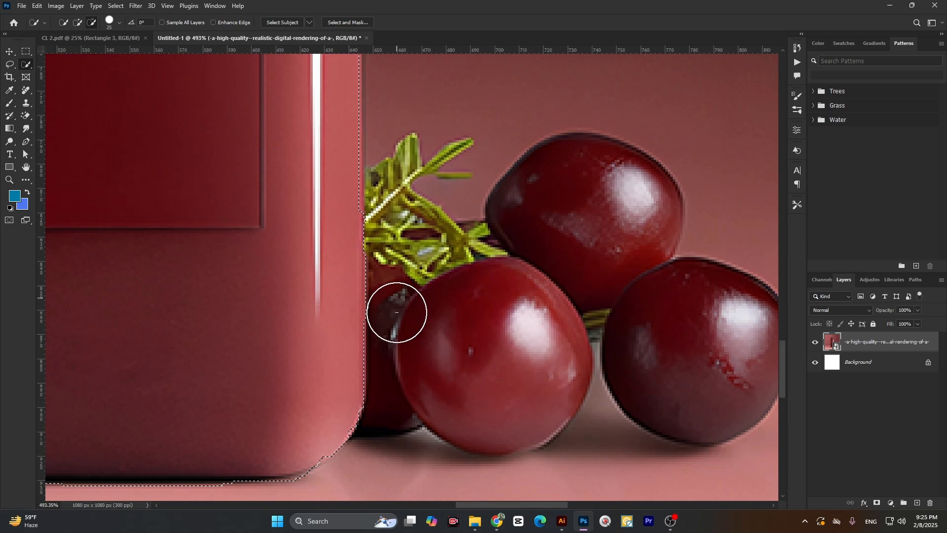
scroll(439, 249, "down", 2)
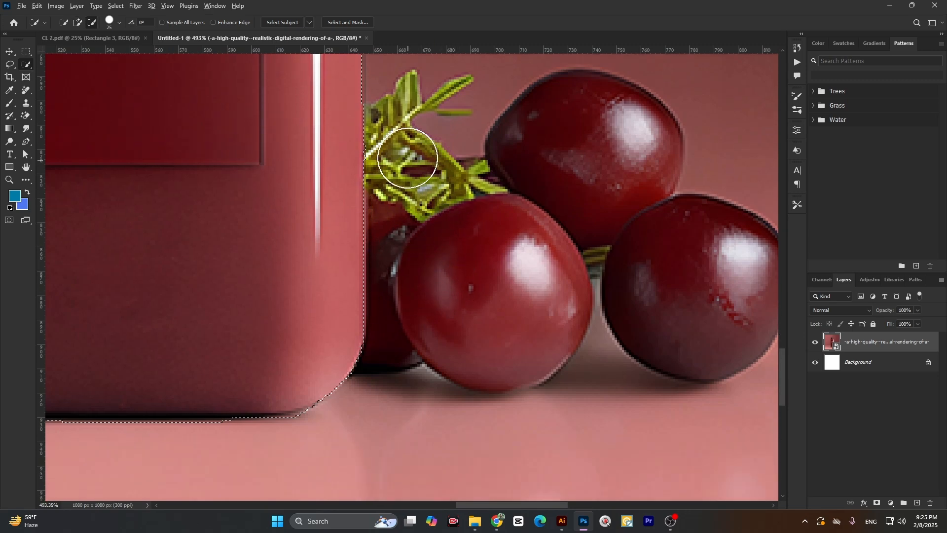
Examine the selection outline closely along the bottle's side, shoulders, neck and cap
scroll(397, 186, "up", 5)
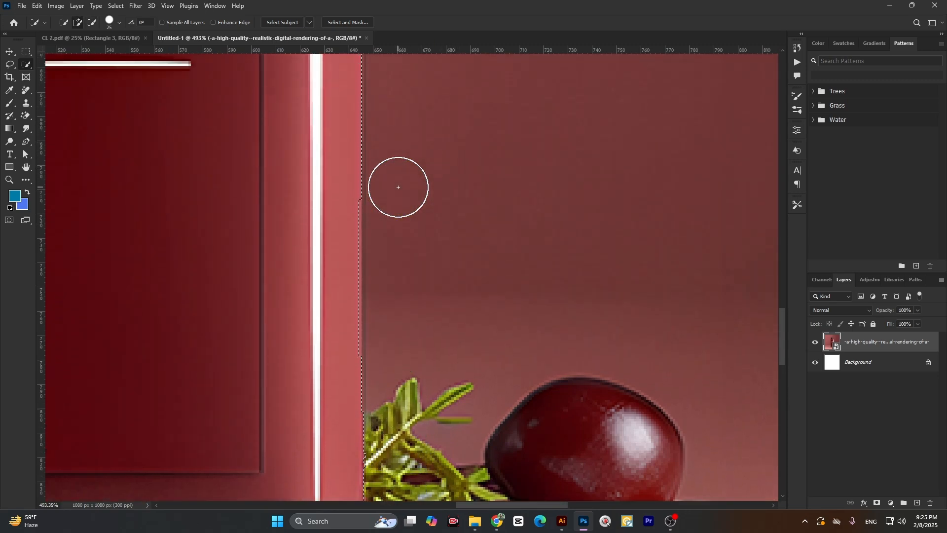
scroll(398, 187, "up", 1)
scroll(349, 258, "up", 4)
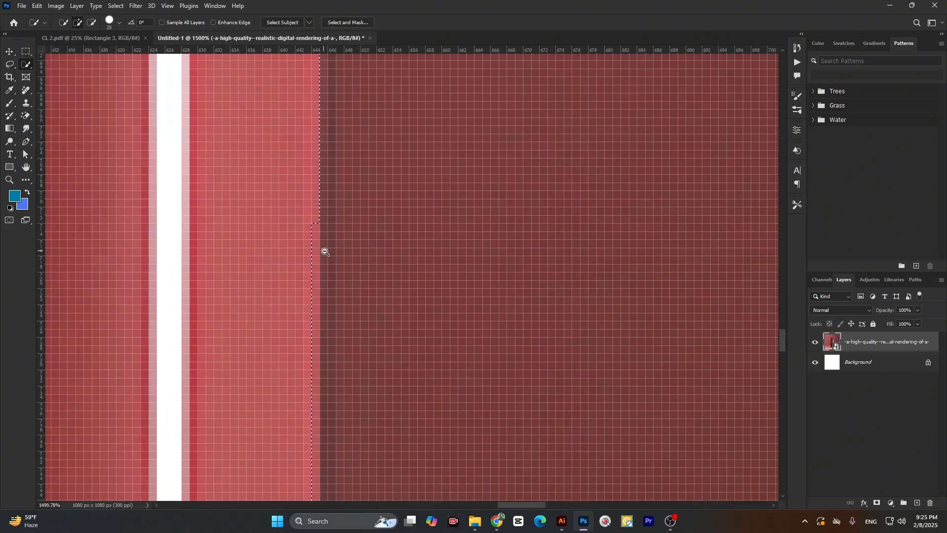
scroll(325, 252, "down", 10)
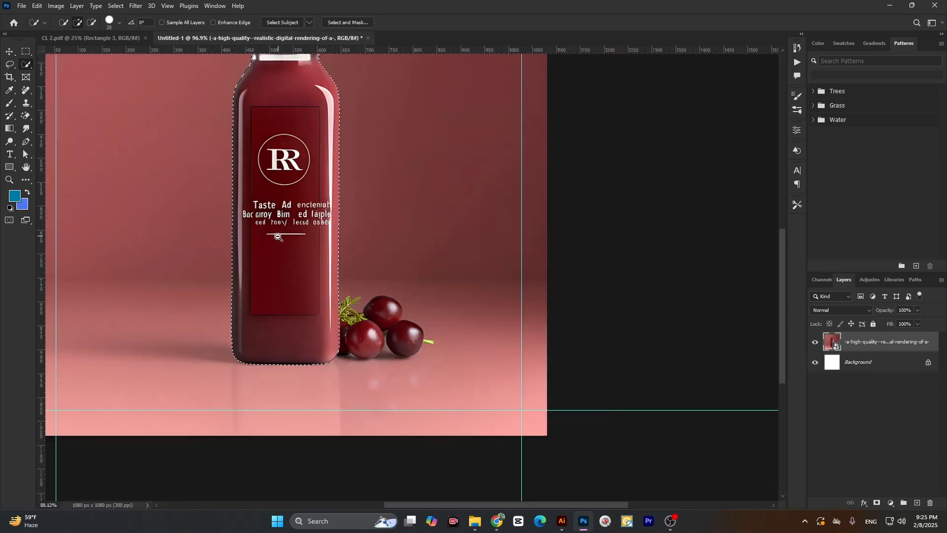
scroll(279, 237, "down", 1)
scroll(291, 179, "up", 6)
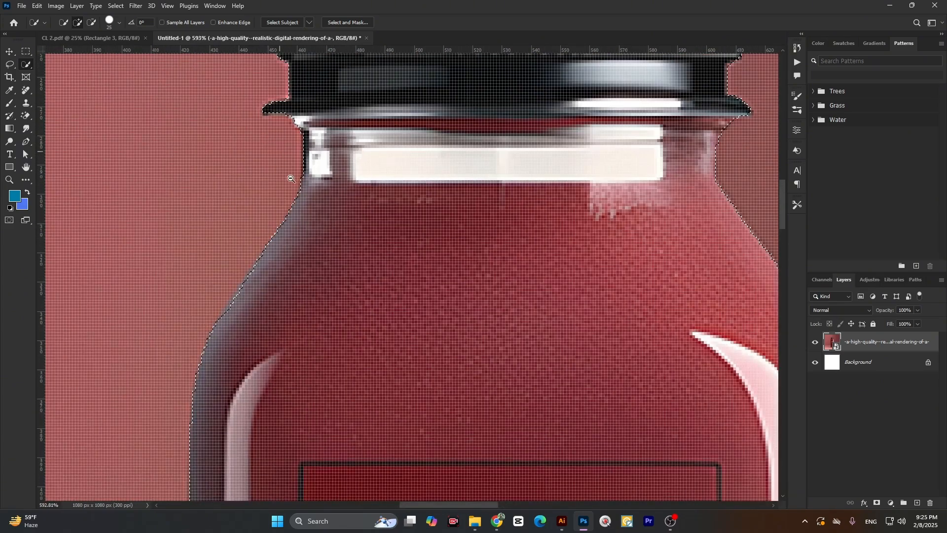
scroll(291, 178, "down", 6)
scroll(258, 248, "up", 7)
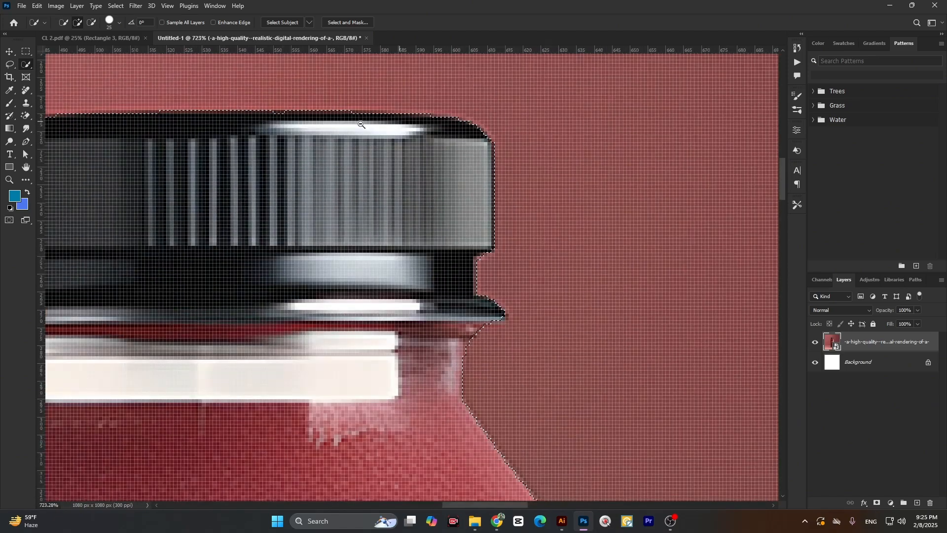
scroll(163, 123, "up", 2)
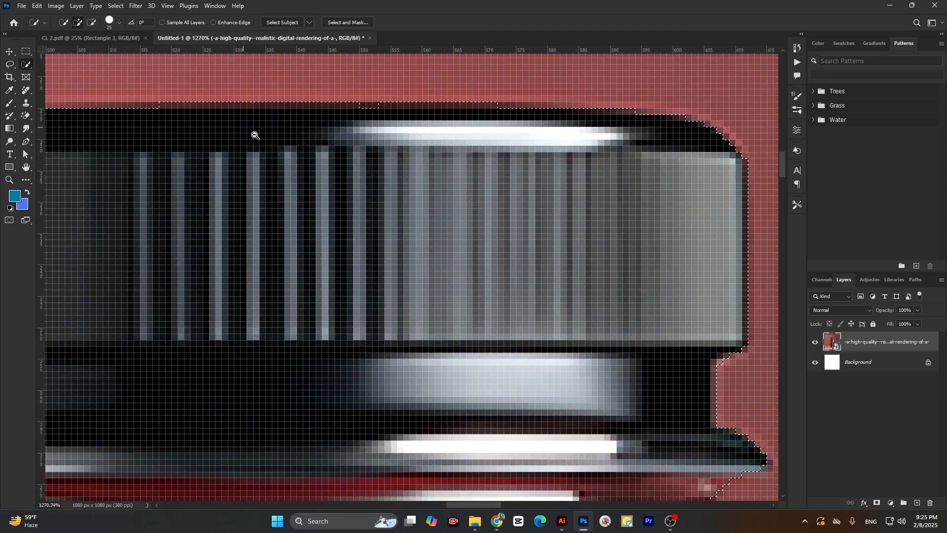
scroll(255, 135, "down", 10)
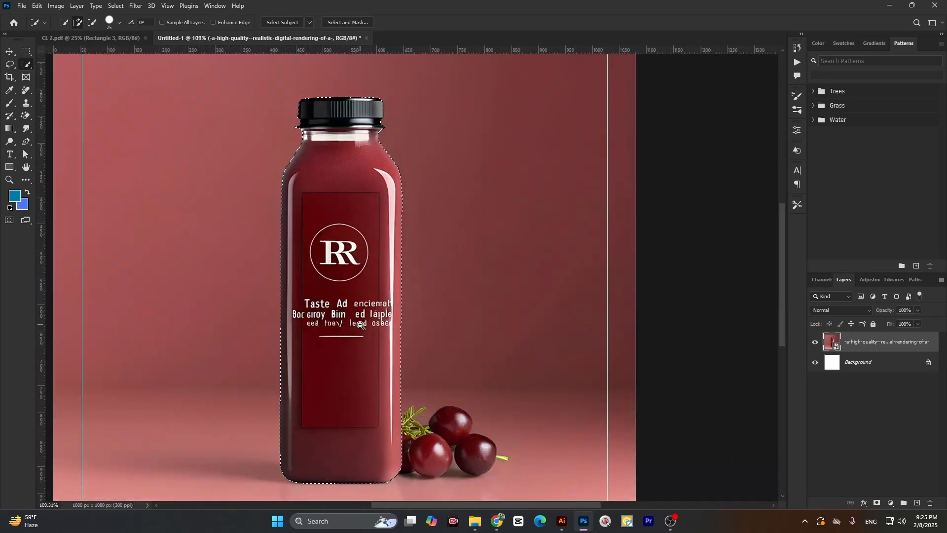
scroll(360, 324, "down", 3)
scroll(408, 361, "up", 1)
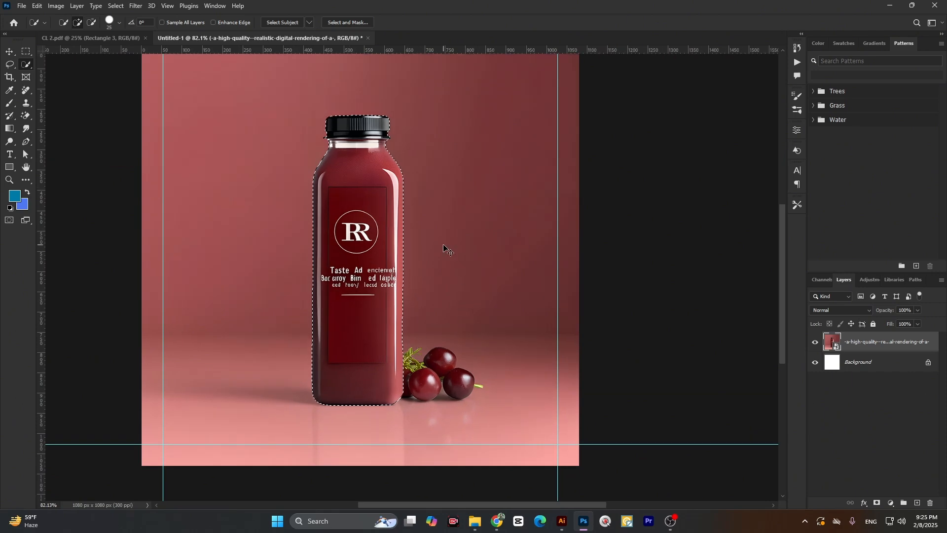
Deselect the bottle and switch to the Pen tool in Path mode near the cap
scroll(337, 124, "up", 5)
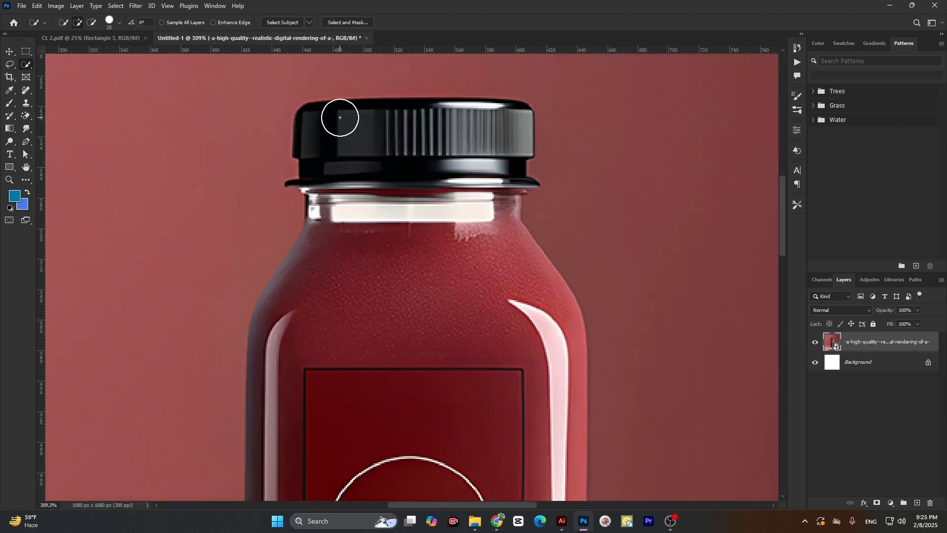
key("p")
scroll(302, 114, "up", 2)
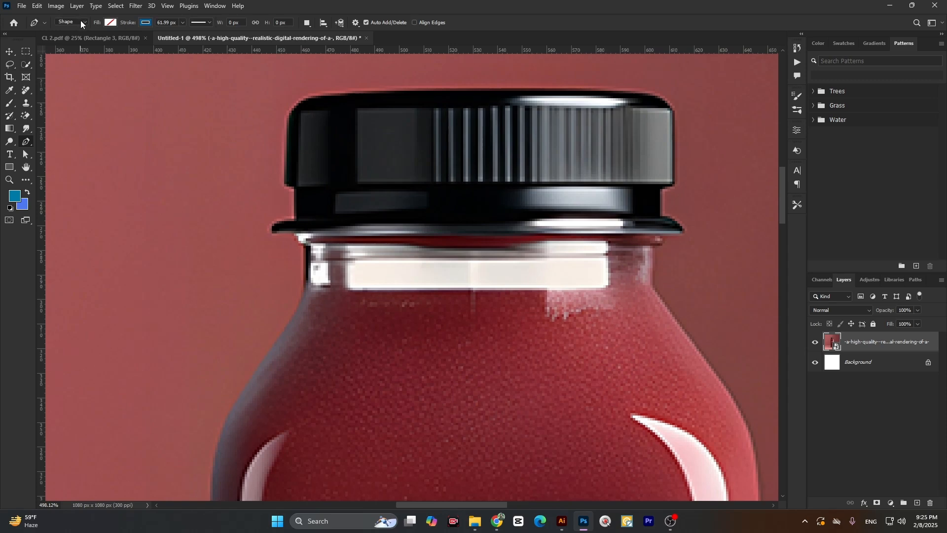
left_click(81, 21)
left_click(68, 35)
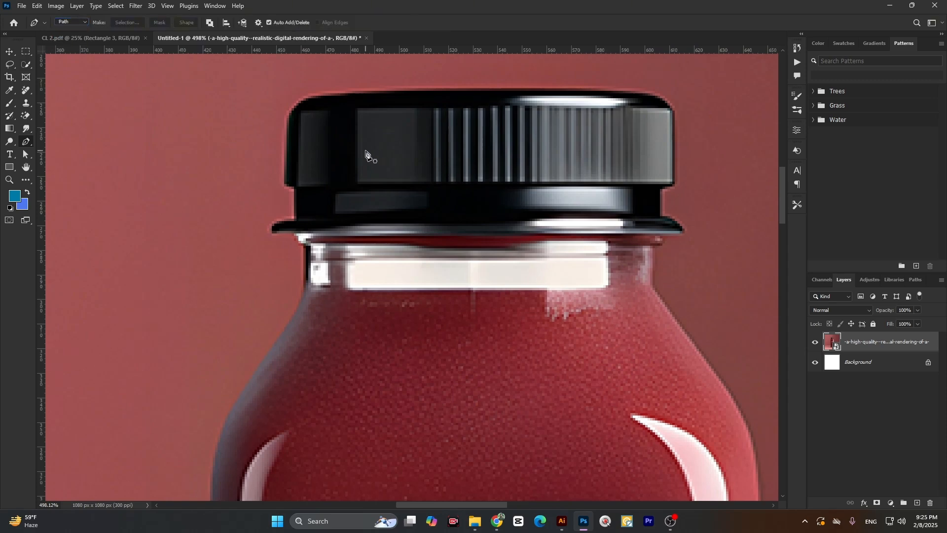
Start a path on the cap's top edge and trace around its left corner down to the notch under the ridged part
left_click(340, 96)
left_click(304, 133)
left_click_drag(288, 130, 286, 175)
left_click(286, 184)
scroll(289, 187, "up", 3)
left_click(295, 185)
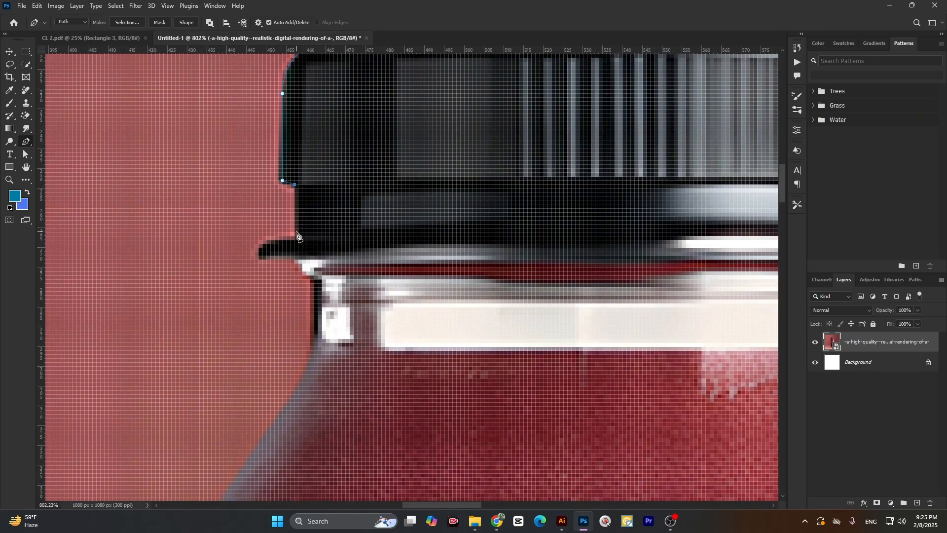
Curve the path around the left tip of the cap's protruding rim, redoing the tip anchor, and continue beneath the rim
left_click_drag(263, 258, 260, 283)
key("ctrl+z")
left_click(259, 259, "alt")
scroll(296, 265, "down", 3)
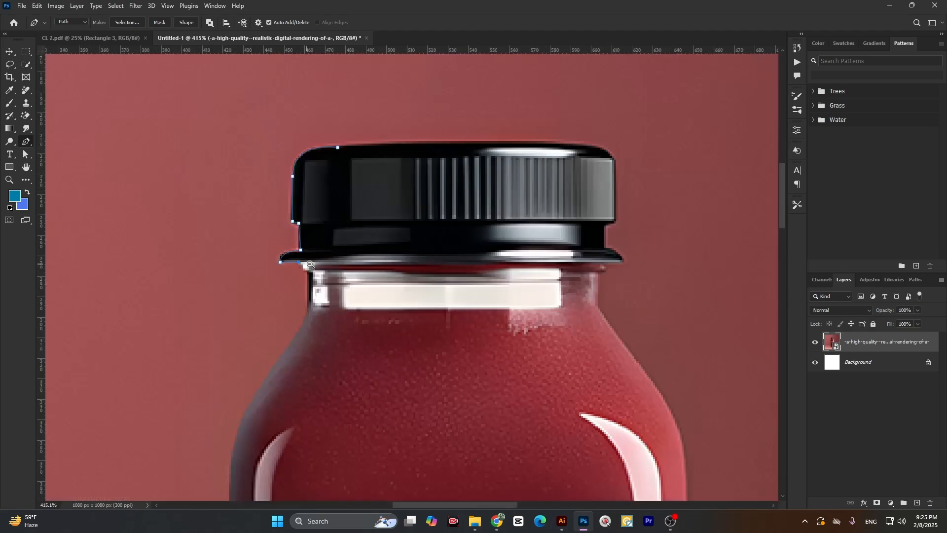
scroll(303, 266, "up", 3)
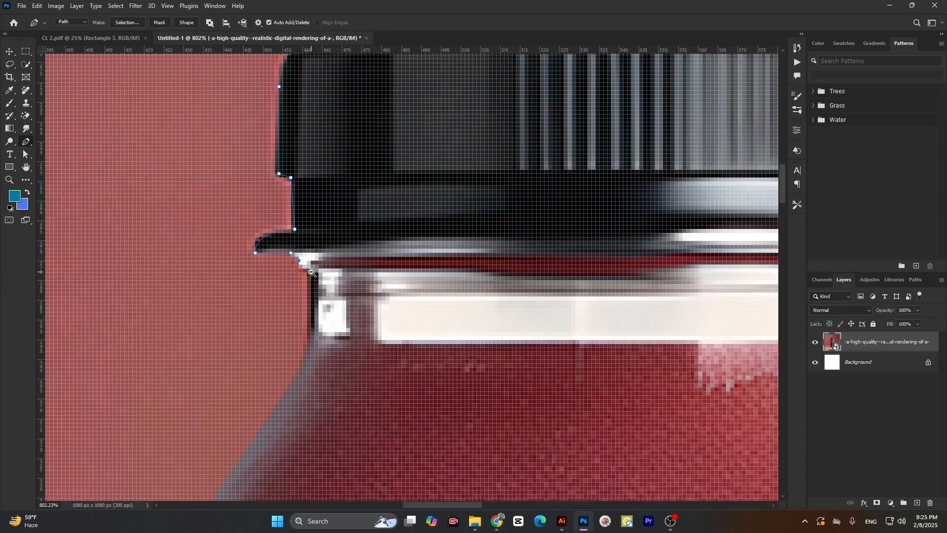
Continue the path from beneath the cap's rim down the neck's left edge, ending in a corner anchor where the shoulder begins
left_click_drag(311, 273, 321, 271)
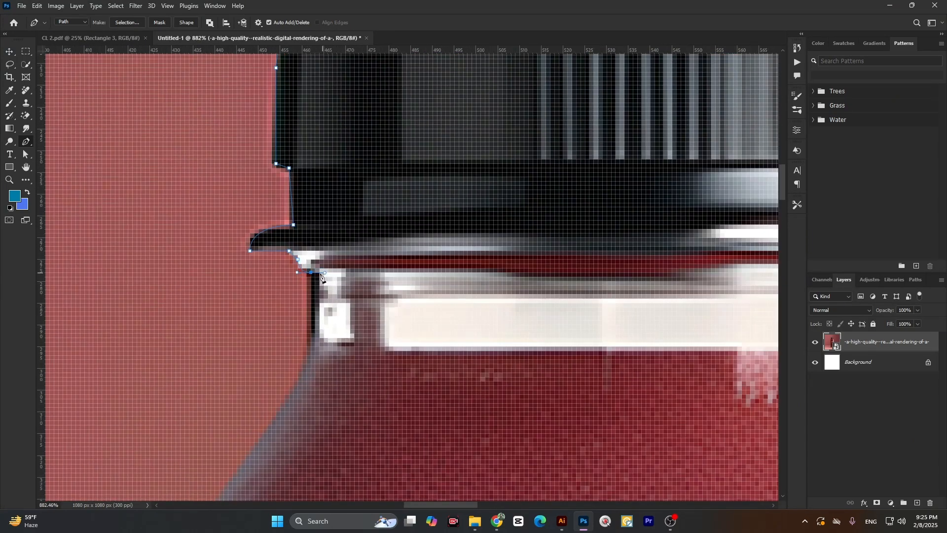
scroll(313, 296, "down", 2)
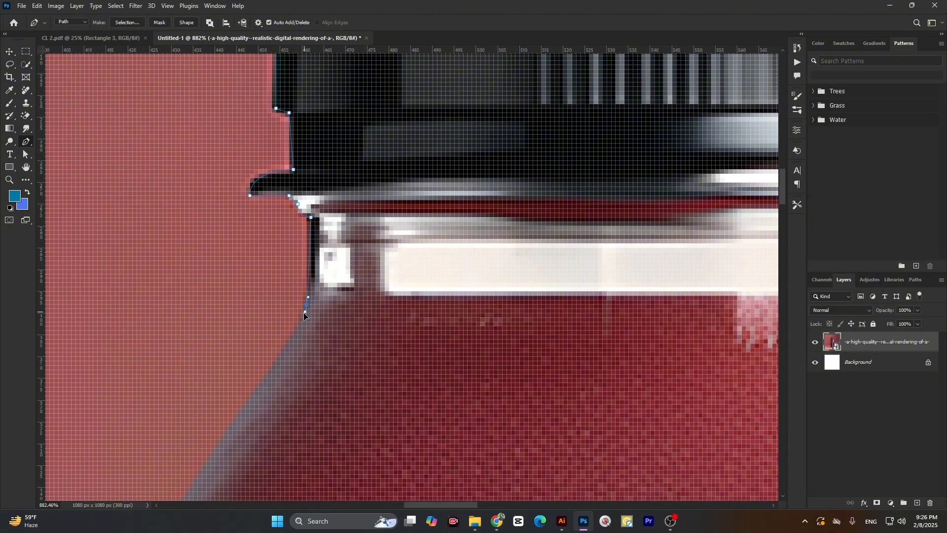
left_click_drag(304, 314, 301, 321)
left_click(306, 305, "alt")
scroll(305, 304, "down", 9)
scroll(300, 306, "up", 6)
scroll(301, 306, "up", 2)
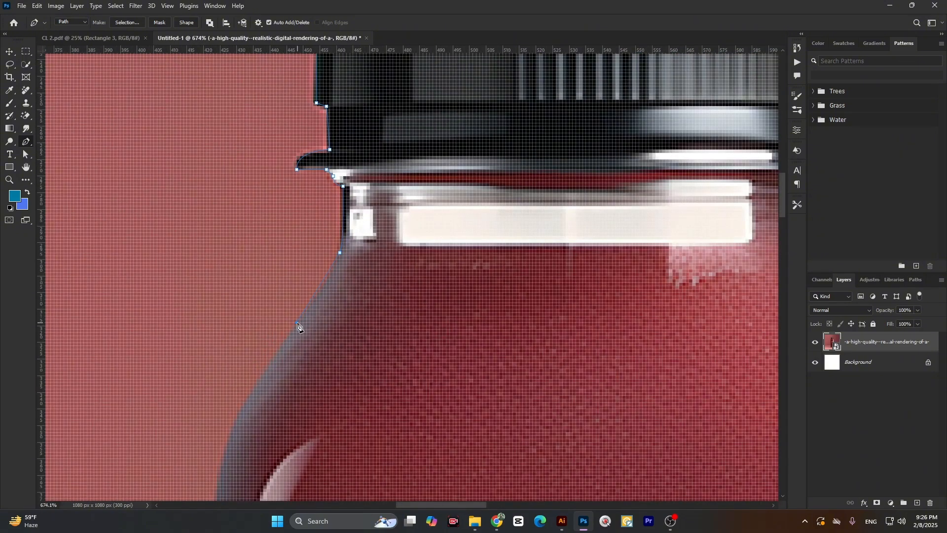
Curve the path over the bottle's left shoulder and extend it down the left side to just above the base corner
left_click_drag(269, 357, 265, 361)
scroll(290, 338, "down", 3)
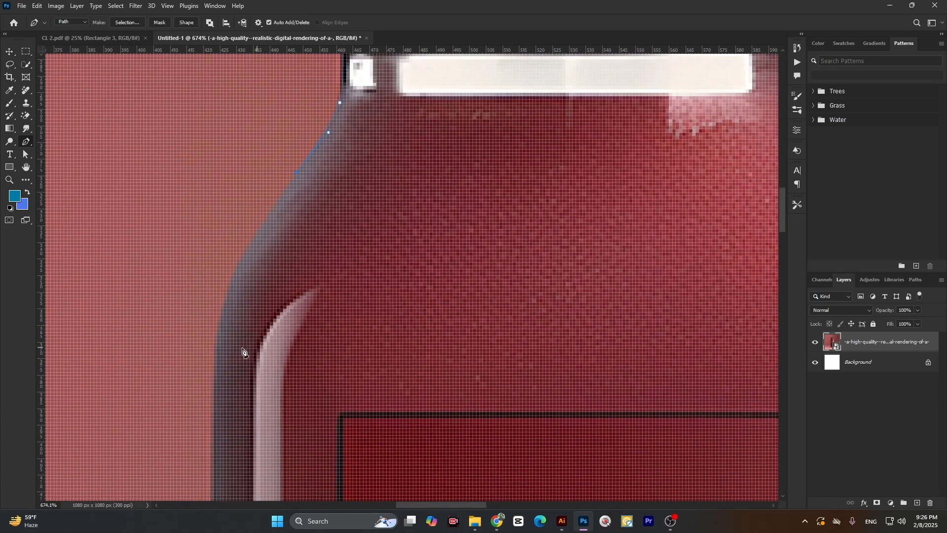
left_click(217, 345)
scroll(221, 348, "down", 4)
scroll(234, 330, "down", 6)
scroll(224, 418, "up", 8)
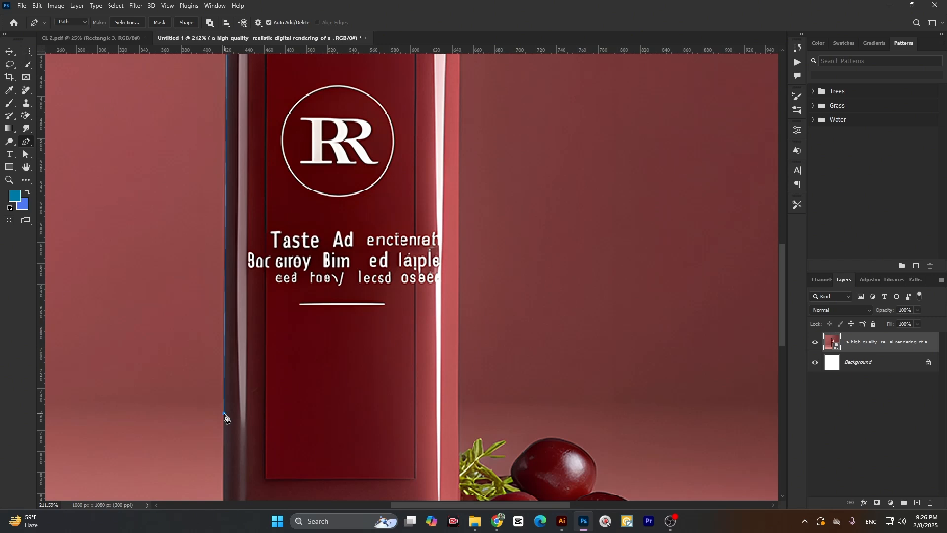
scroll(225, 424, "down", 5)
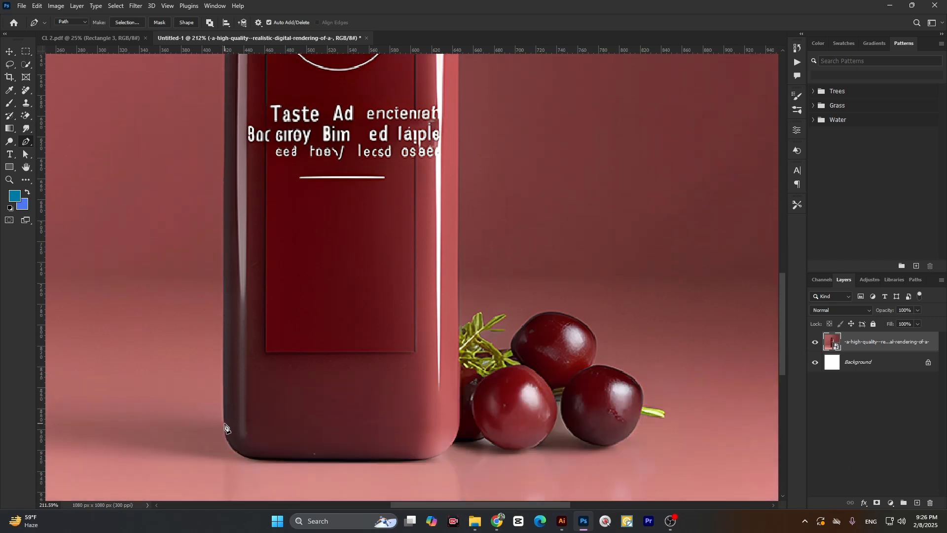
scroll(227, 424, "up", 4)
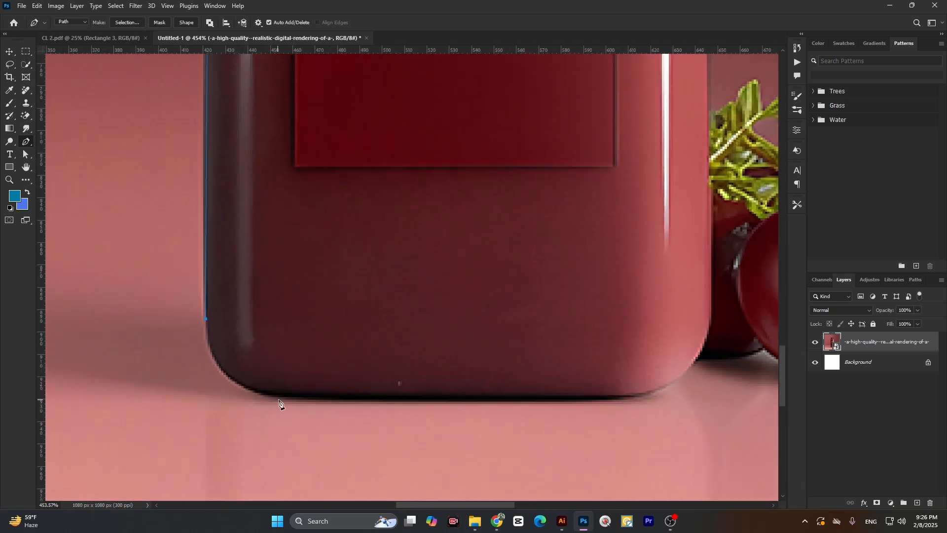
left_click_drag(289, 398, 377, 401)
left_click(291, 399)
left_click(440, 400)
key("ctrl+z")
key("ctrl+z")
key("ctrl+z")
Curve the path around the bottle's lower-left corner and run it along the base to the start of the lower-right corner
left_click(290, 399)
left_click_drag(290, 400, 381, 405)
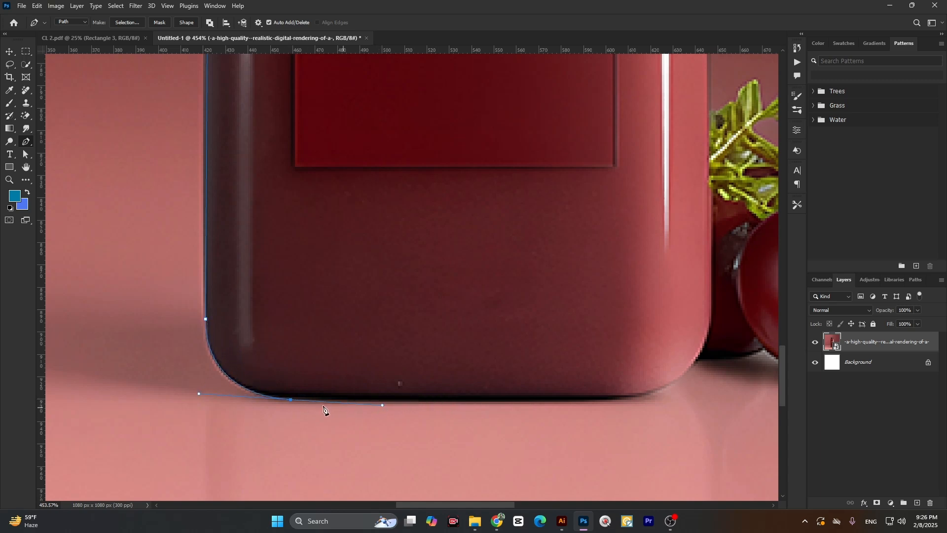
left_click(290, 400)
left_click(553, 402)
left_click(640, 402)
key("ctrl+z")
left_click(636, 398)
Curve the path around the bottle's lower-right corner, redoing the anchor once, and remove its outgoing handle
scroll(721, 365, "up", 2)
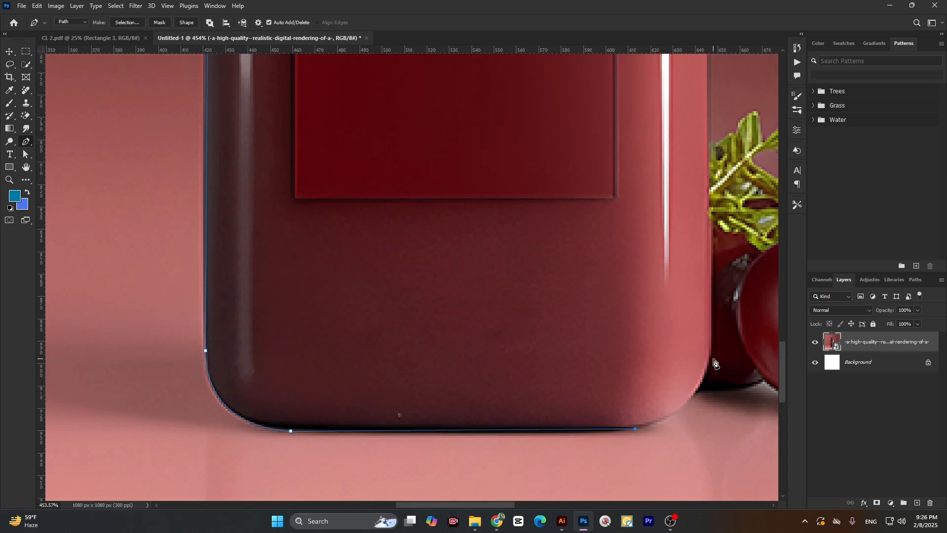
left_click_drag(711, 357, 722, 302)
key("ctrl+z")
left_click_drag(710, 357, 716, 299)
left_click(709, 357, "alt")
Extend the path up the bottle's right side and curve it over the lower part of the right shoulder
scroll(708, 356, "down", 8)
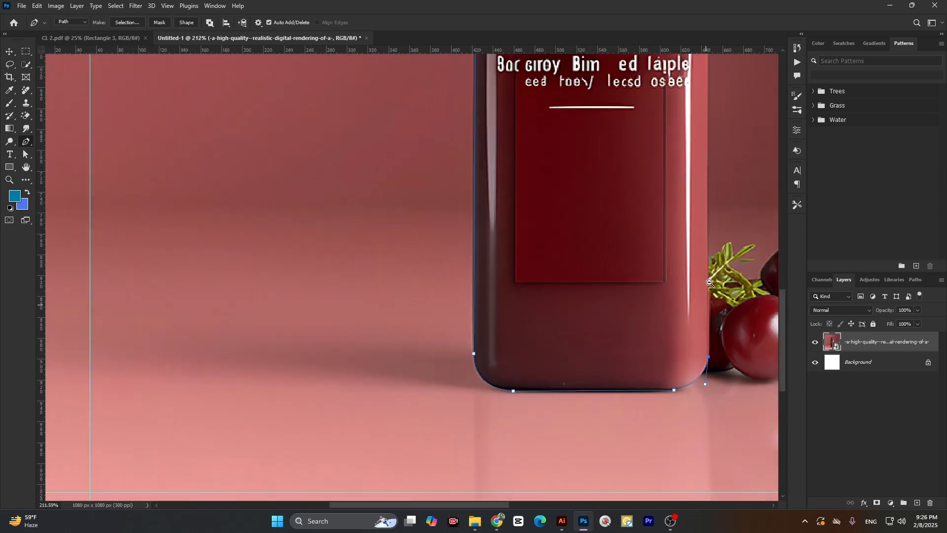
scroll(709, 224, "up", 3)
scroll(691, 232, "up", 2)
scroll(636, 259, "down", 4)
scroll(674, 125, "up", 3)
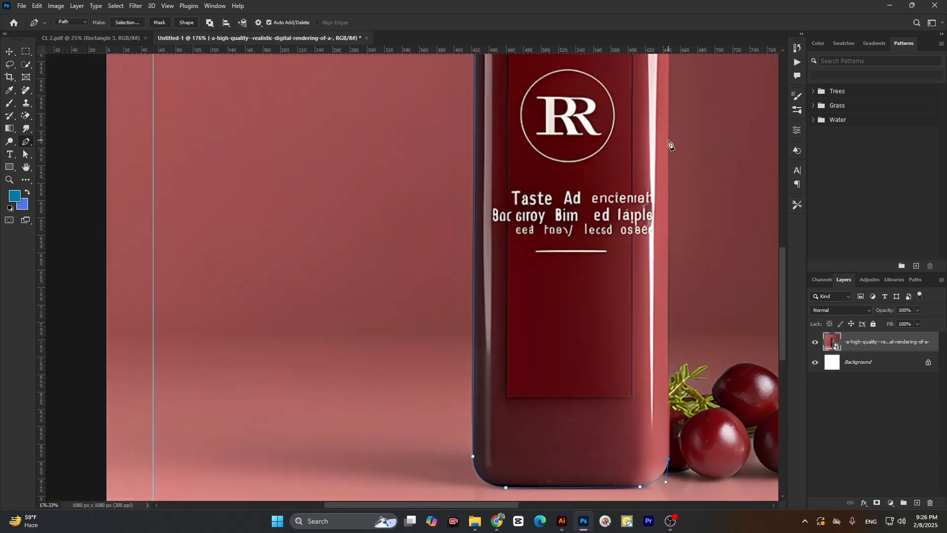
scroll(669, 144, "up", 3)
scroll(672, 164, "up", 3)
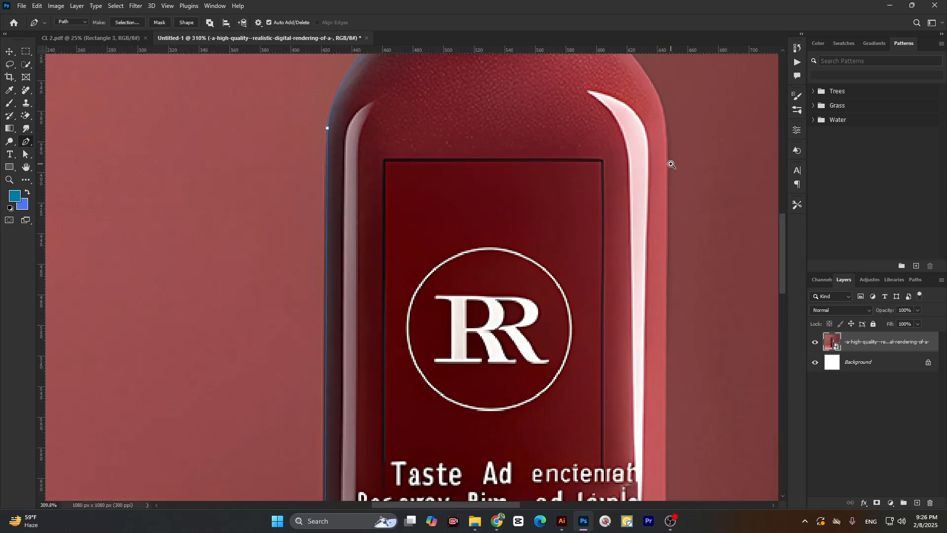
scroll(668, 168, "up", 5)
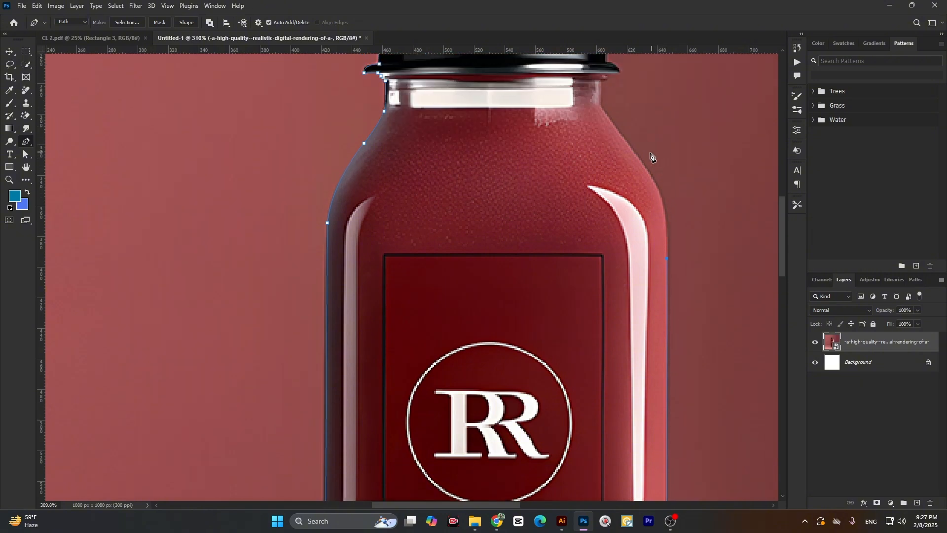
scroll(648, 201, "up", 1)
scroll(648, 200, "up", 1)
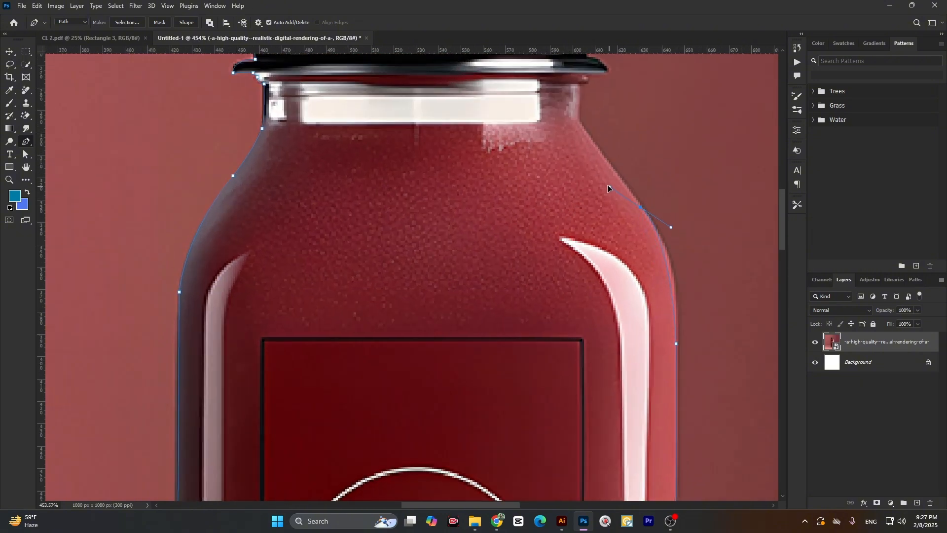
Continue the path up the right shoulder to the neck's base and along the neck's right edge, discarding two misplaced anchors
left_click_drag(602, 169, 599, 156)
key("ctrl+z")
left_click(606, 166)
key("ctrl+z")
left_click(581, 123)
scroll(582, 148, "up", 3)
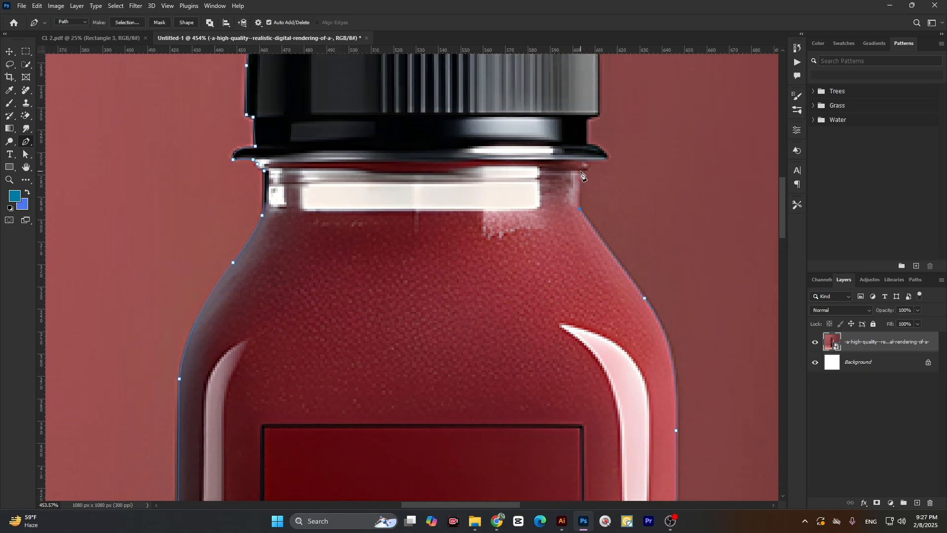
left_click(581, 172)
Trace beneath and around the right tip of the cap's protruding rim, ending in a corner anchor above it
scroll(584, 170, "up", 2)
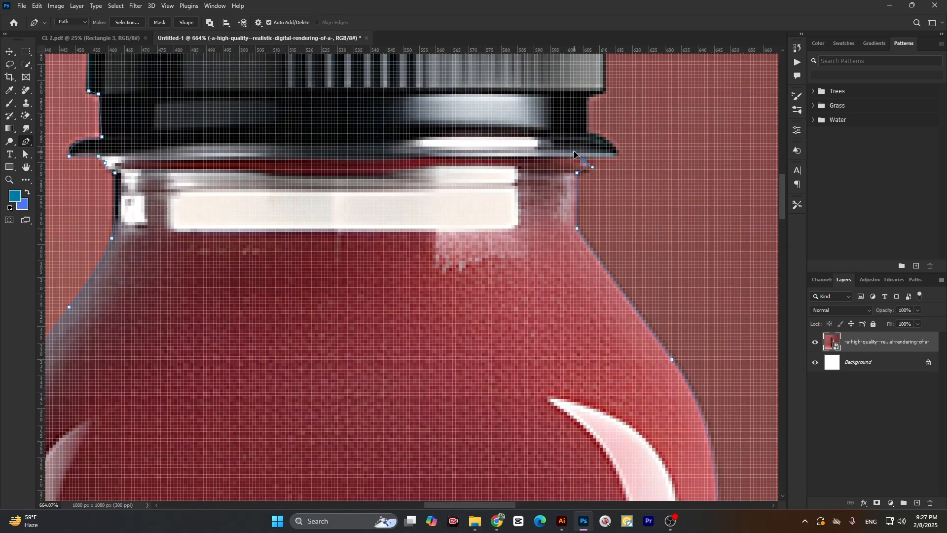
left_click(584, 160)
scroll(616, 155, "up", 2)
left_click_drag(590, 172, 573, 170)
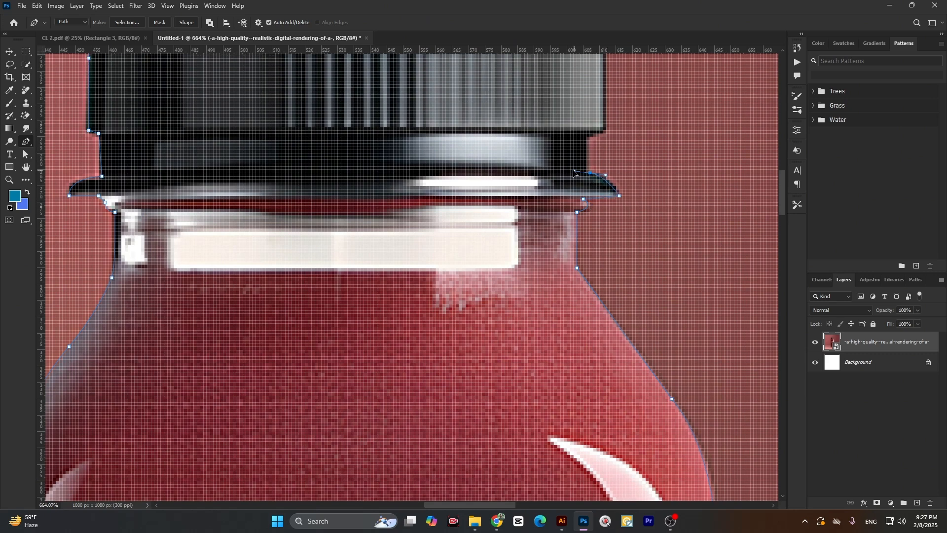
left_click(590, 173, "alt")
Trace the notch below the cap's ridged part and its lower right edge, redoing the side anchor as a corner
left_click(587, 140)
left_click_drag(606, 132, 607, 133)
scroll(602, 140, "up", 1)
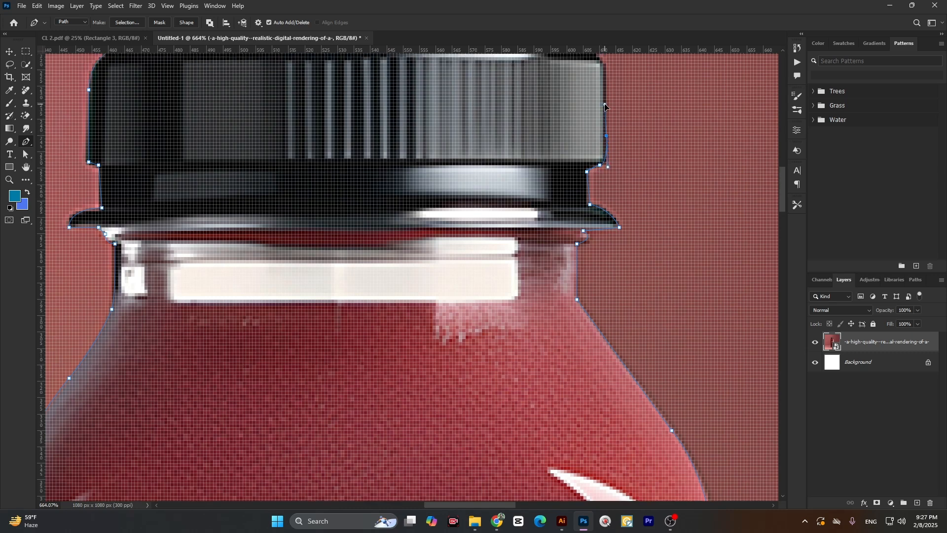
key("ctrl+z")
left_click_drag(606, 137, 604, 115)
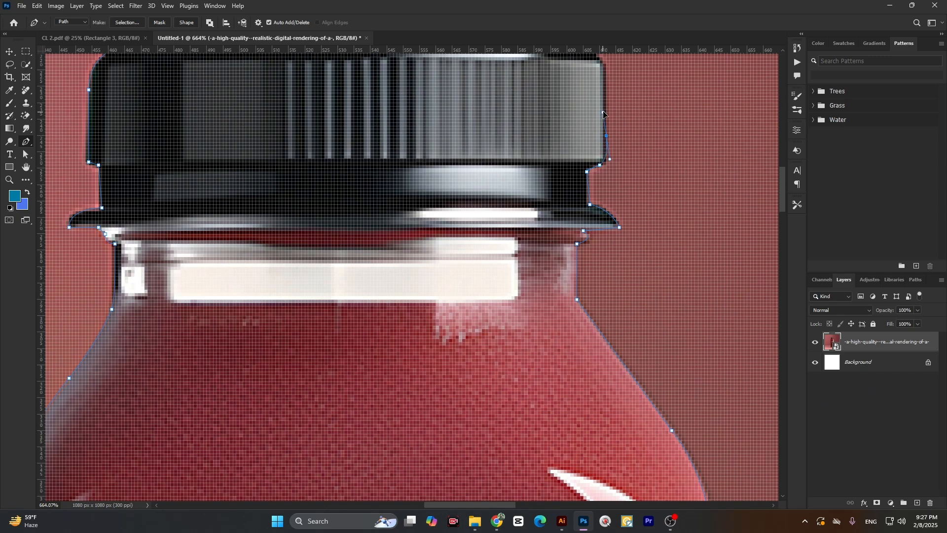
left_click(607, 136, "alt")
Curve the path around the cap's top-right corner and close it along the top edge at the starting anchor
scroll(605, 134, "up", 3)
left_click_drag(587, 133, 564, 125)
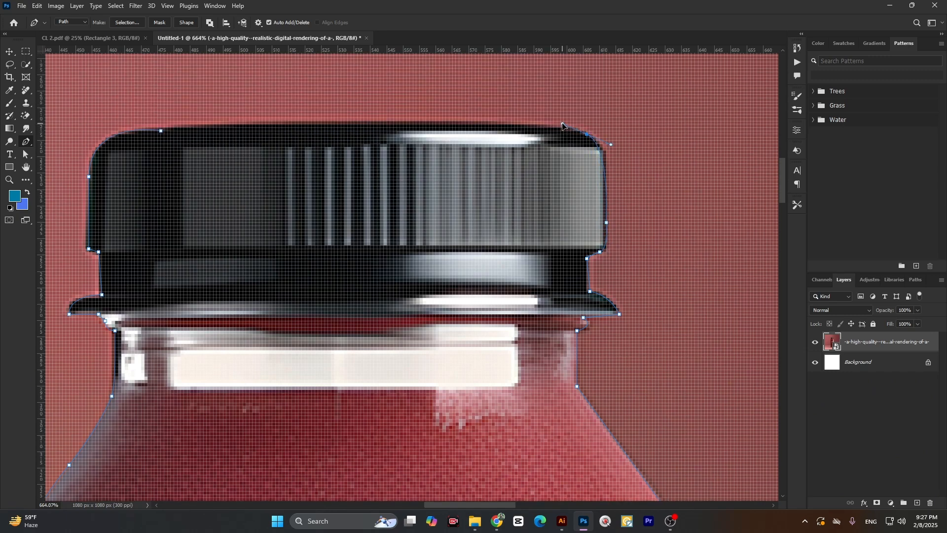
left_click(604, 157)
left_click_drag(574, 129, 542, 120)
left_click(570, 128, "alt")
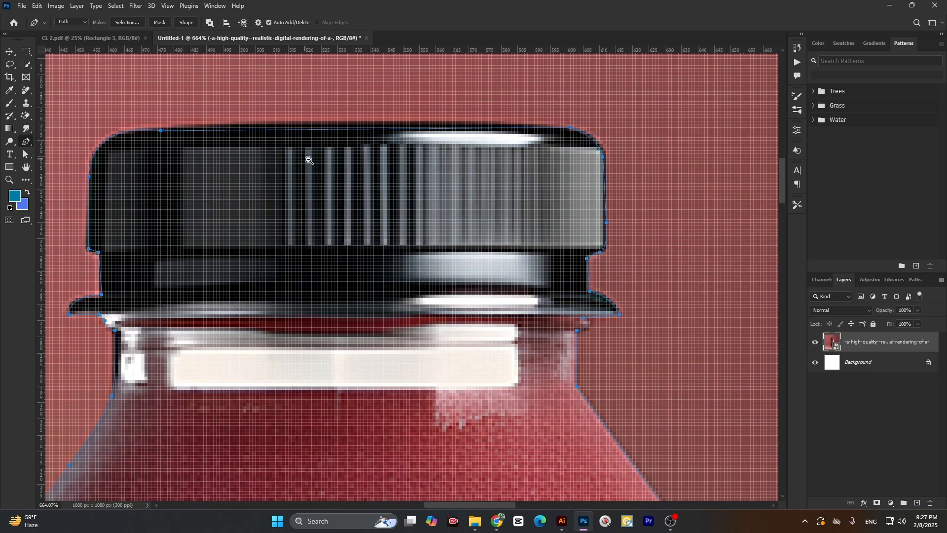
Convert the closed path around the whole bottle into a selection
scroll(308, 158, "down", 20)
scroll(350, 245, "down", 3)
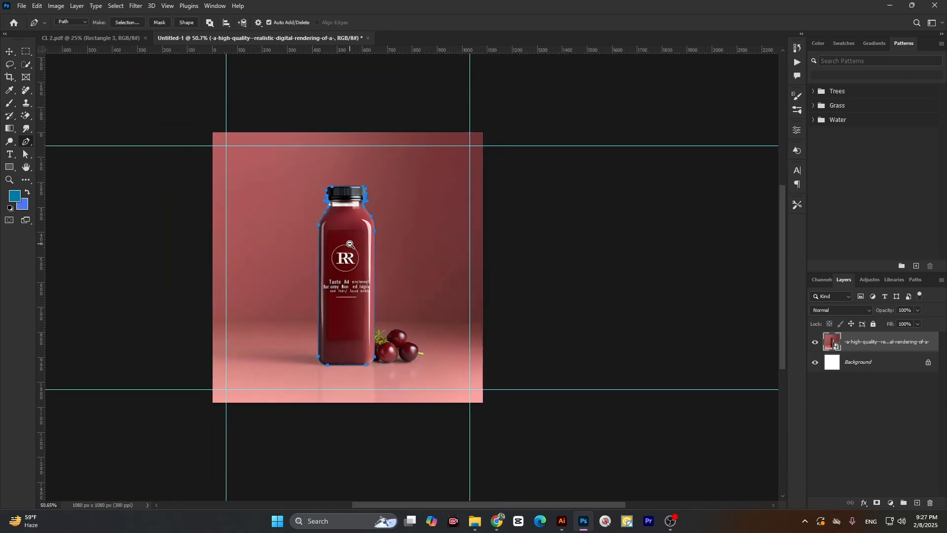
scroll(347, 257, "up", 3)
scroll(346, 256, "down", 2)
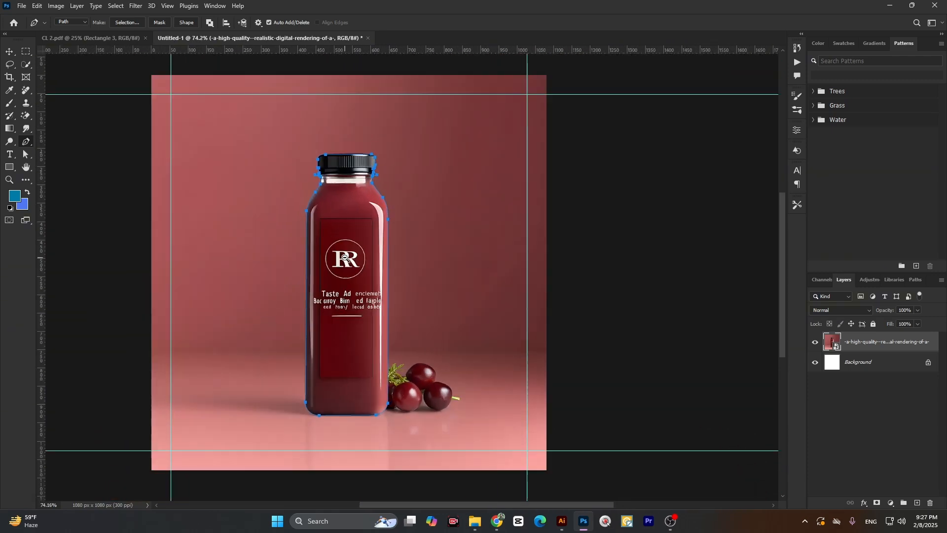
scroll(394, 254, "up", 1)
scroll(512, 252, "down", 4)
scroll(344, 253, "up", 3)
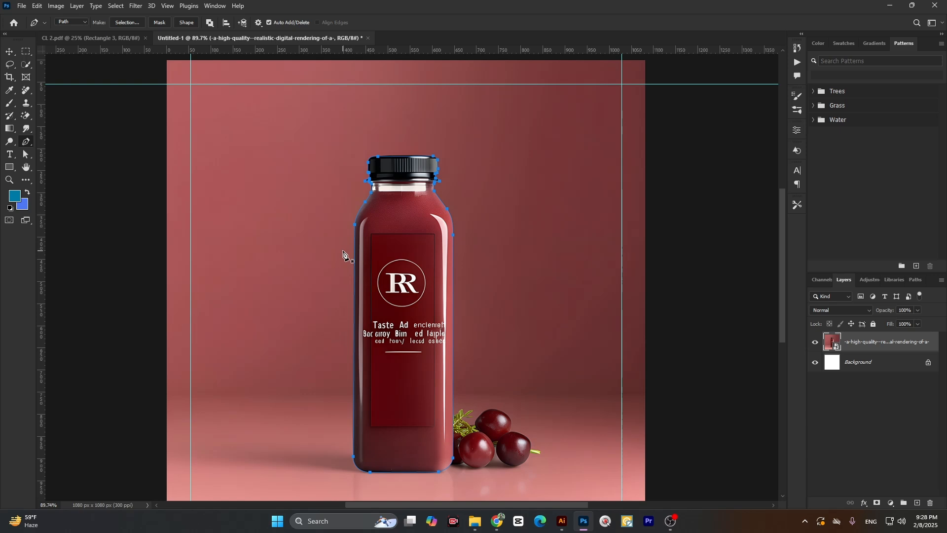
key("ctrl+Return")
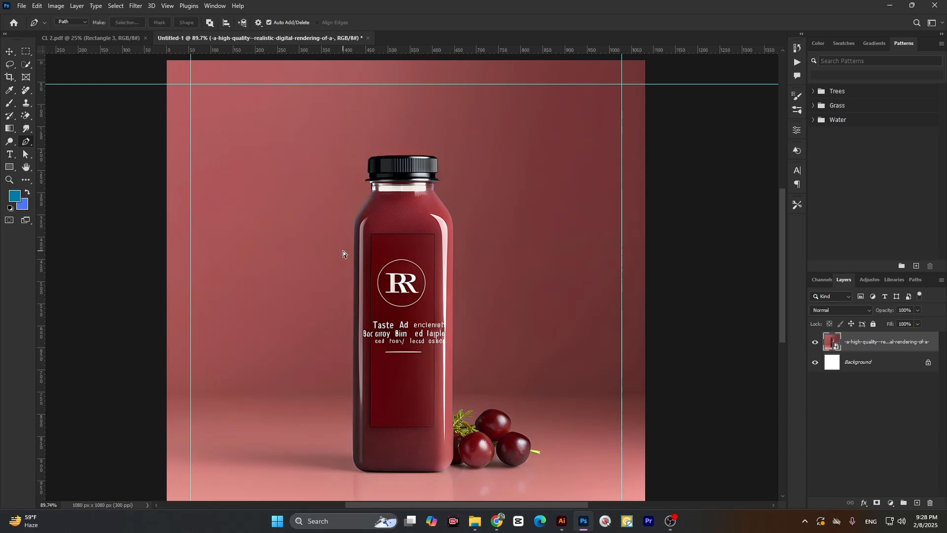
Try masking the photo layer with the bottle selection, and undo the layer mask
scroll(376, 238, "down", 1)
scroll(375, 236, "down", 4)
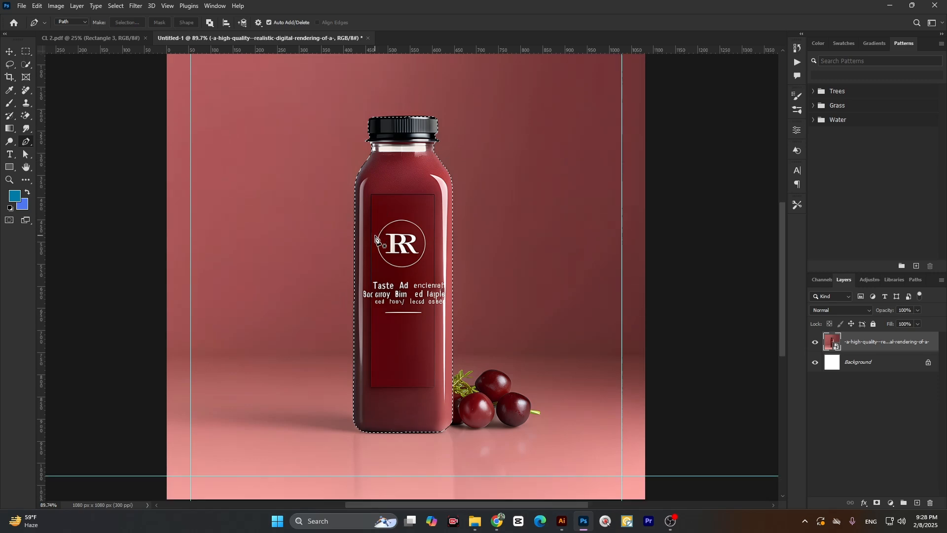
scroll(397, 162, "up", 4)
scroll(322, 149, "down", 5)
scroll(339, 277, "up", 1)
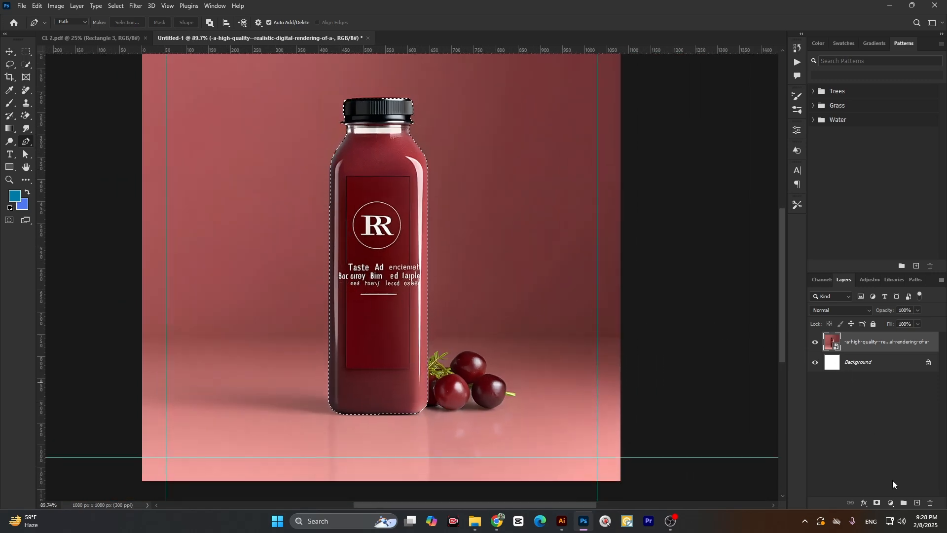
left_click(877, 503)
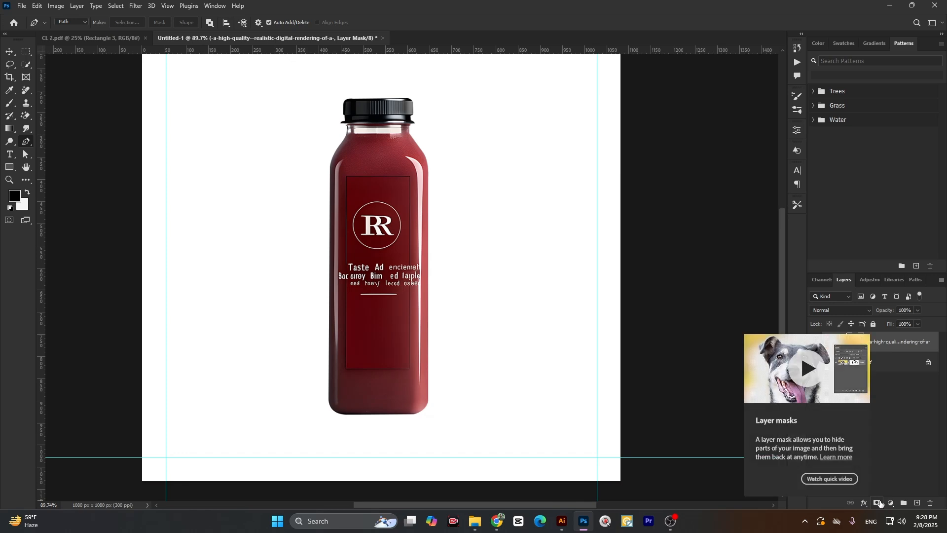
key("ctrl+z")
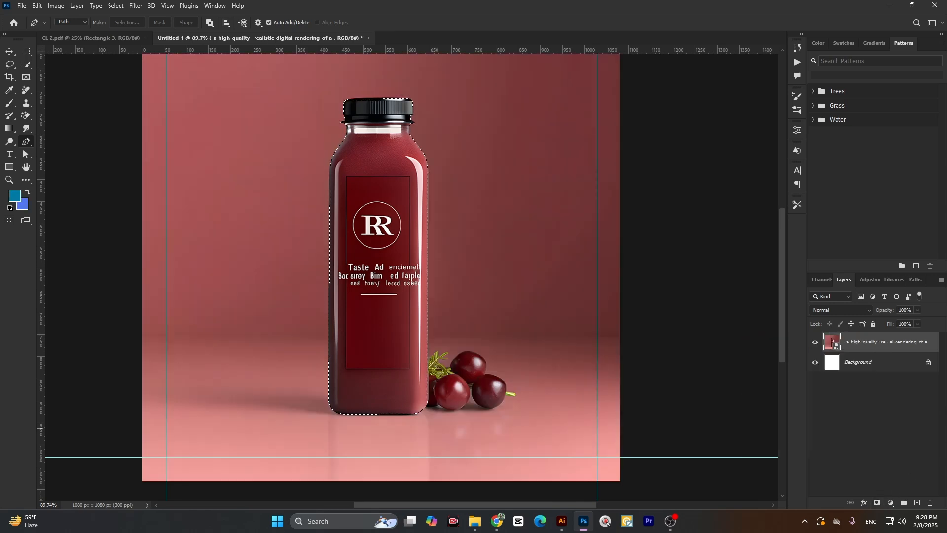
Switch to the Brush tool, view its brush presets, and decline rasterizing the smart object
right_click(10, 103)
left_click(34, 103)
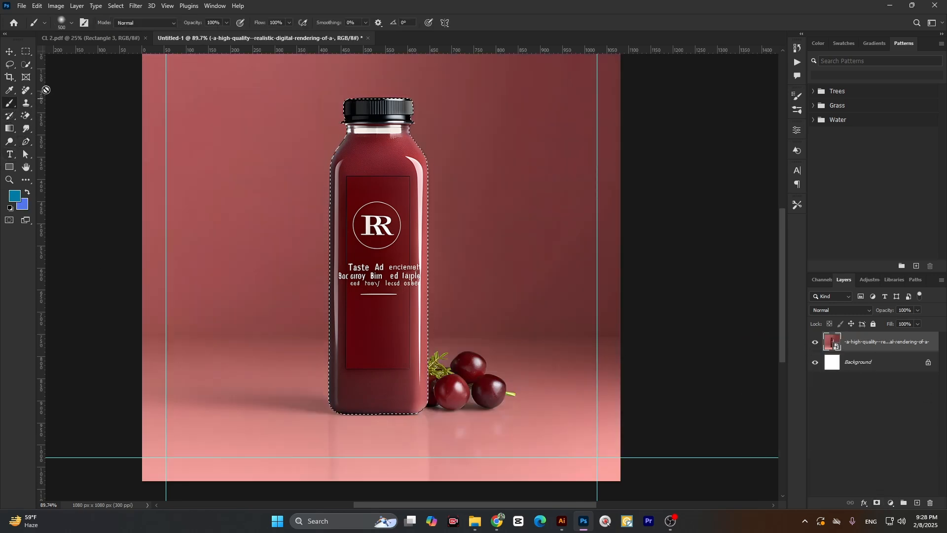
left_click(62, 23)
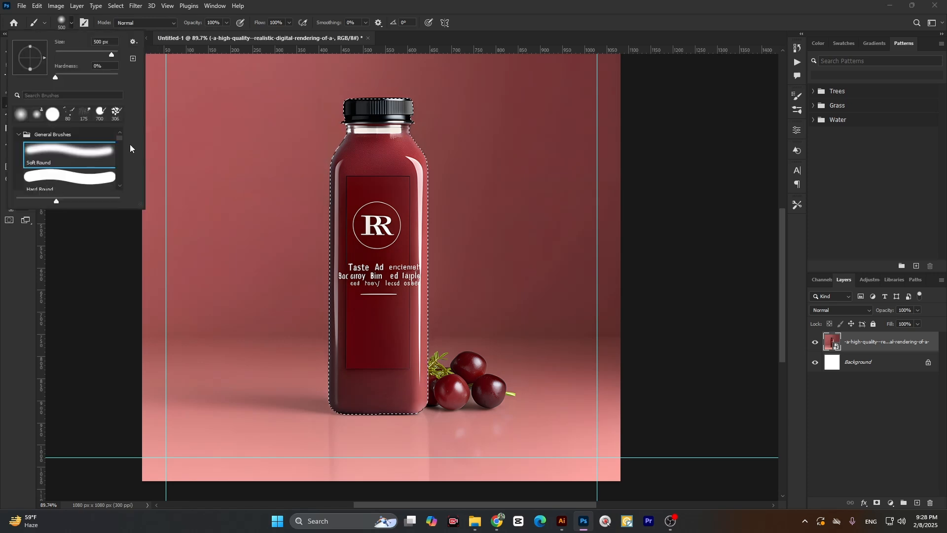
left_click(90, 259)
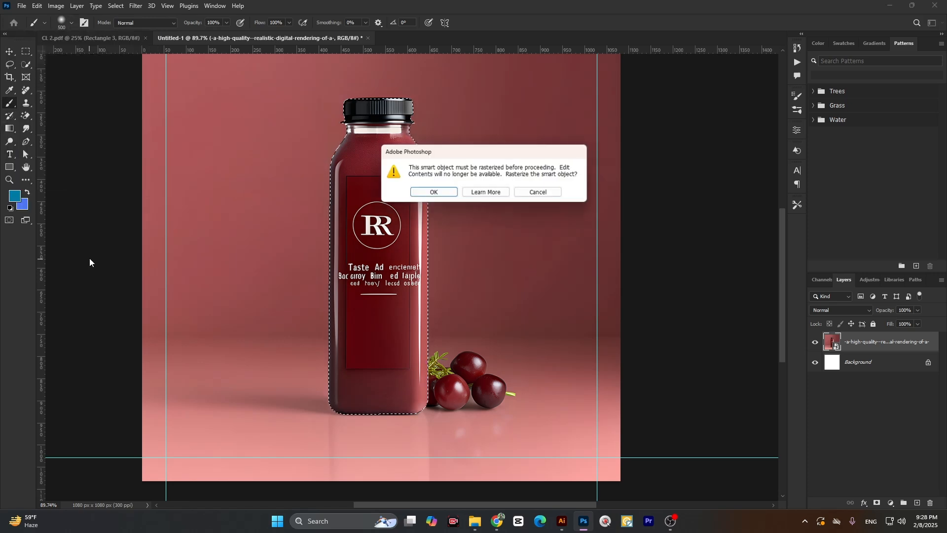
left_click(526, 193)
scroll(459, 269, "up", 3)
scroll(384, 305, "down", 4)
scroll(341, 316, "up", 1)
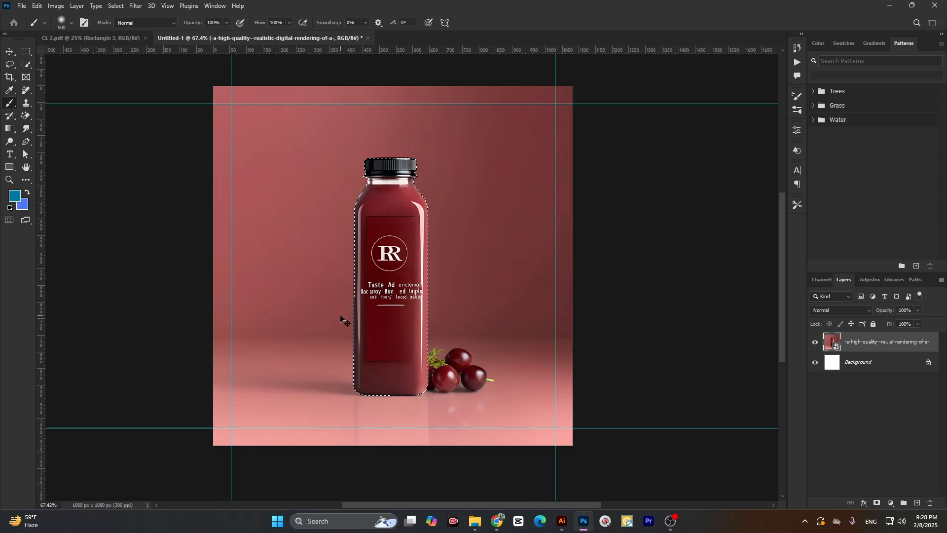
key("ctrl+i")
key("ctrl+z")
key("ctrl+shift+z")
key("ctrl+z")
Invert the bottle selection to cover everything outside the bottle
left_click(117, 6)
left_click(123, 18)
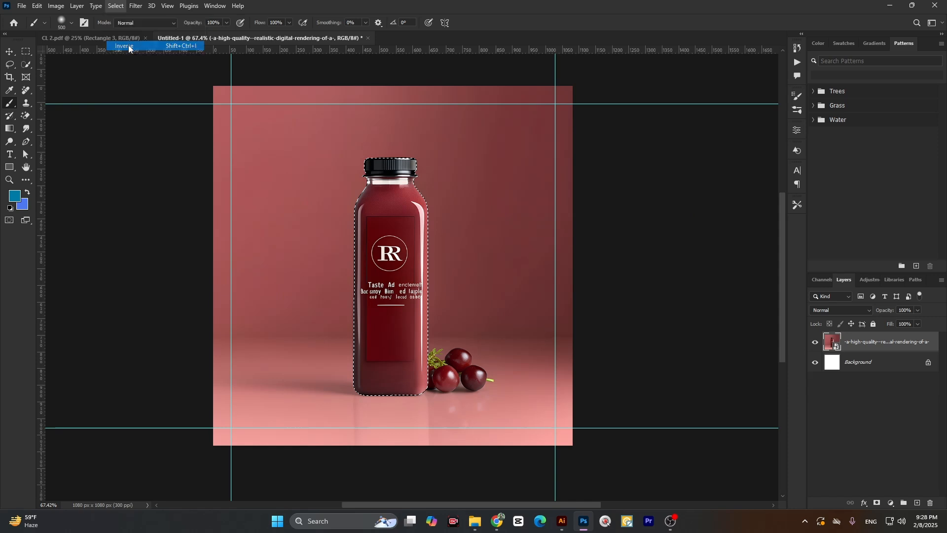
Set the Brush tool to the Hard Round preset at 500 px with 100% hardness
right_click(7, 103)
left_click(29, 103)
left_click(68, 21)
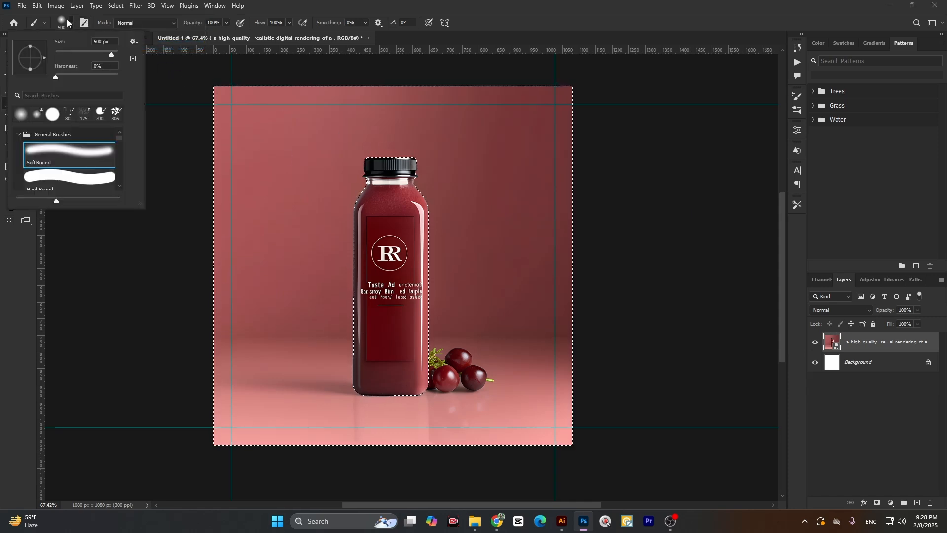
left_click(54, 176)
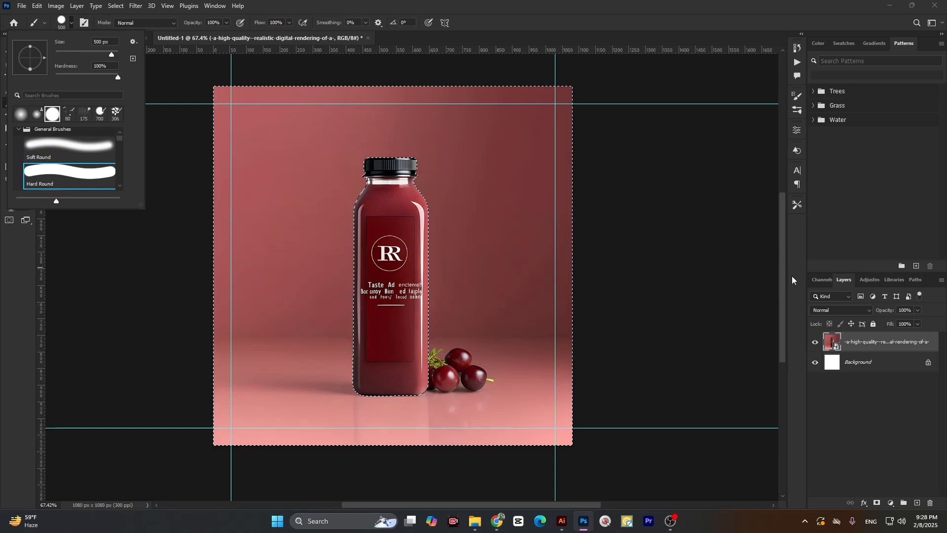
Try masking the photo layer with the inverted selection, and undo both the layer mask and the inversion
left_click(876, 474)
left_click(876, 503)
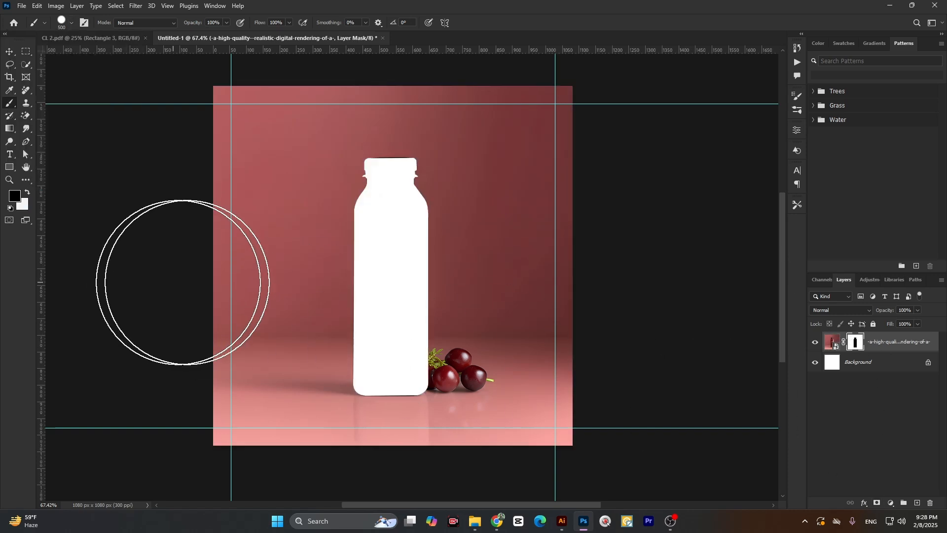
key("ctrl+z")
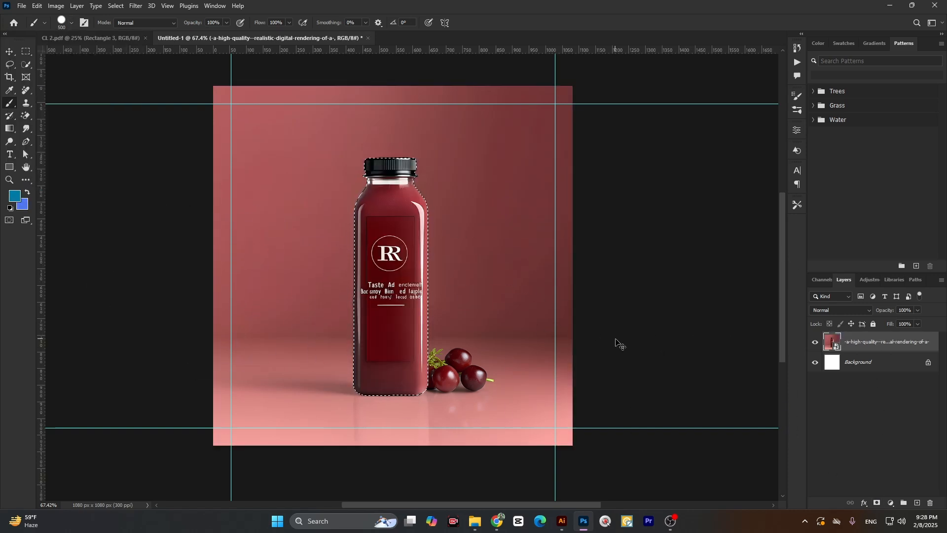
Mask the photo layer with the bottle selection and refine the mask edge with a slight feather and decontaminated colors
left_click(876, 503)
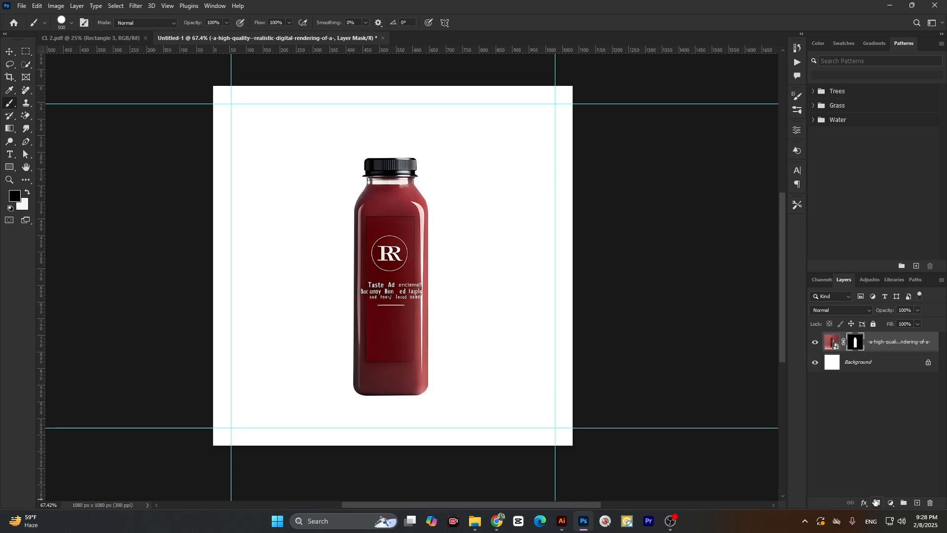
double_click(858, 342)
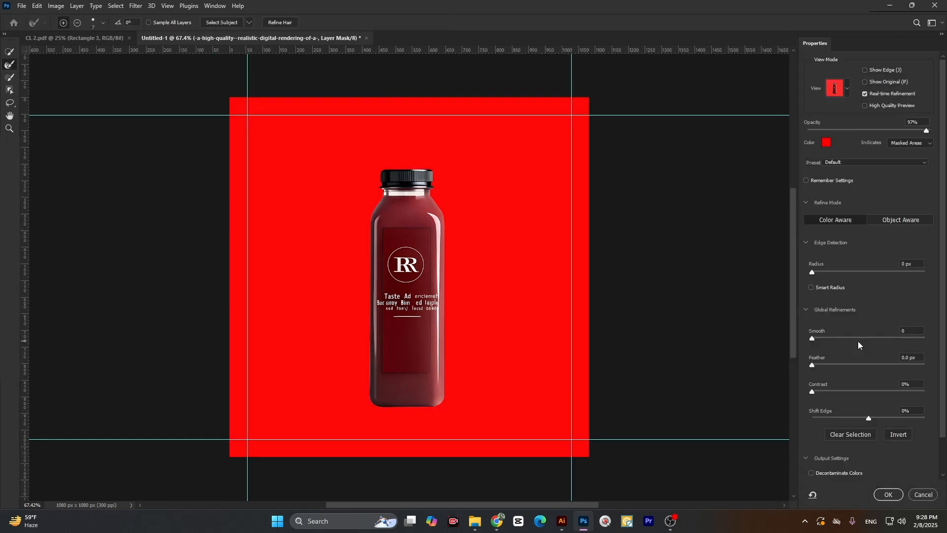
left_click(810, 473)
left_click_drag(814, 366, 815, 366)
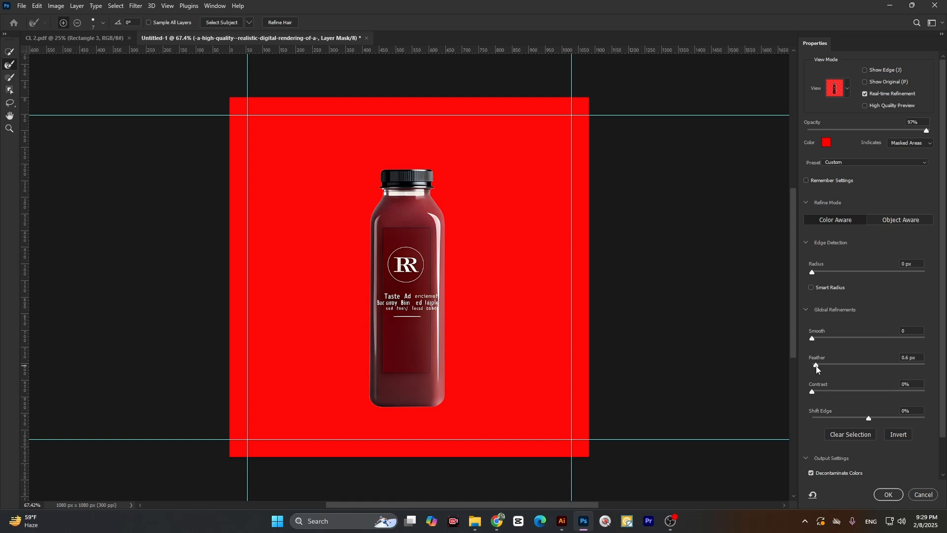
left_click_drag(816, 367, 815, 367)
left_click(889, 495)
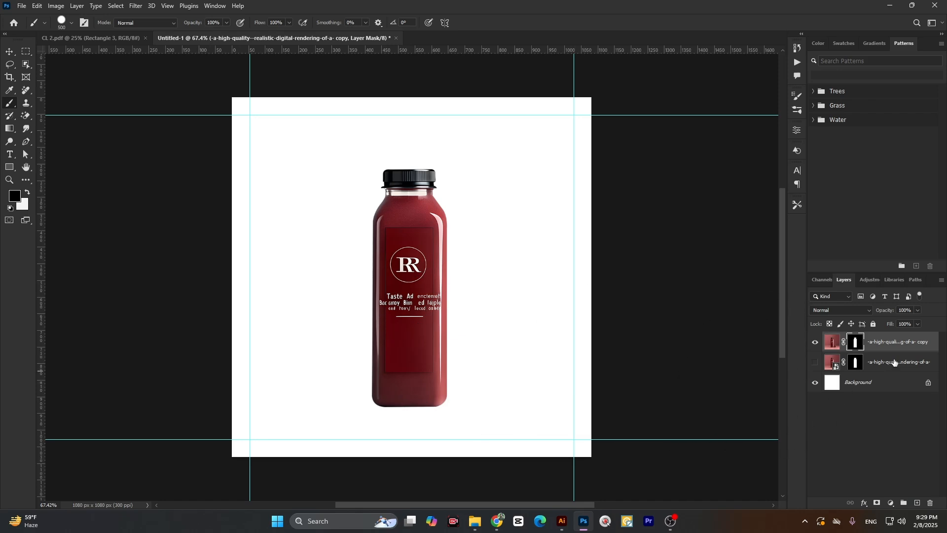
Convert the refined bottle copy into a smart object and delete the hidden original photo layer
right_click(897, 346)
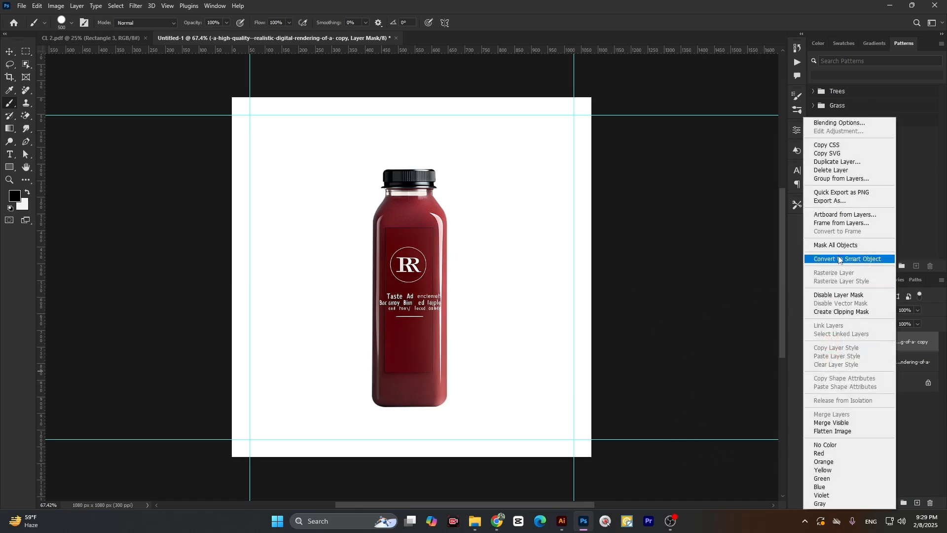
left_click(840, 259)
left_click(888, 364)
key("Delete")
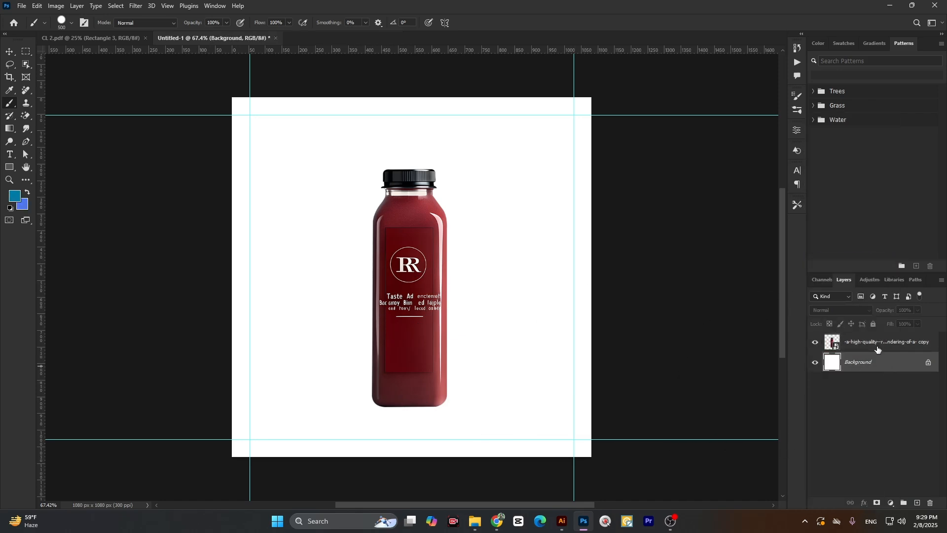
Select the bottle layer and center it horizontally and vertically on the canvas with the Move tool's alignment
left_click(875, 346)
scroll(426, 206, "down", 5)
scroll(412, 221, "up", 5)
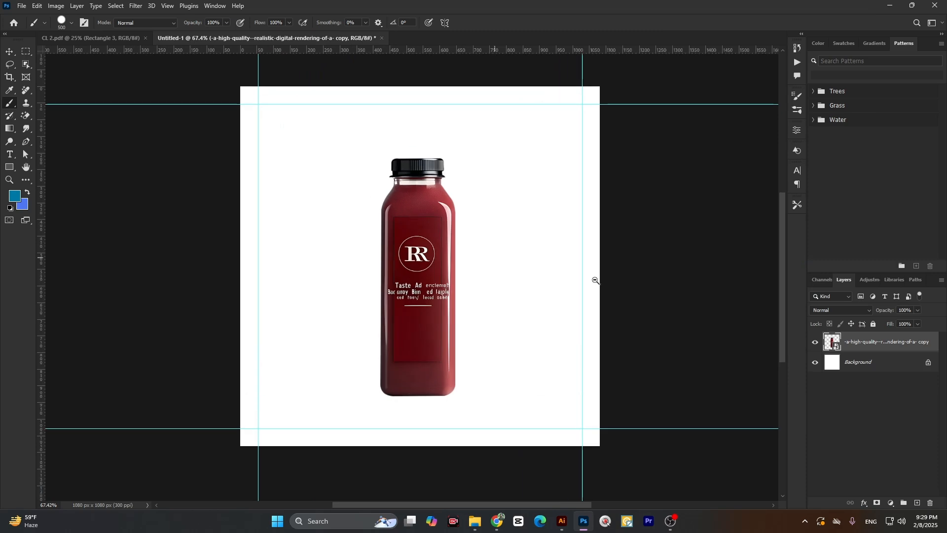
key("ctrl+t")
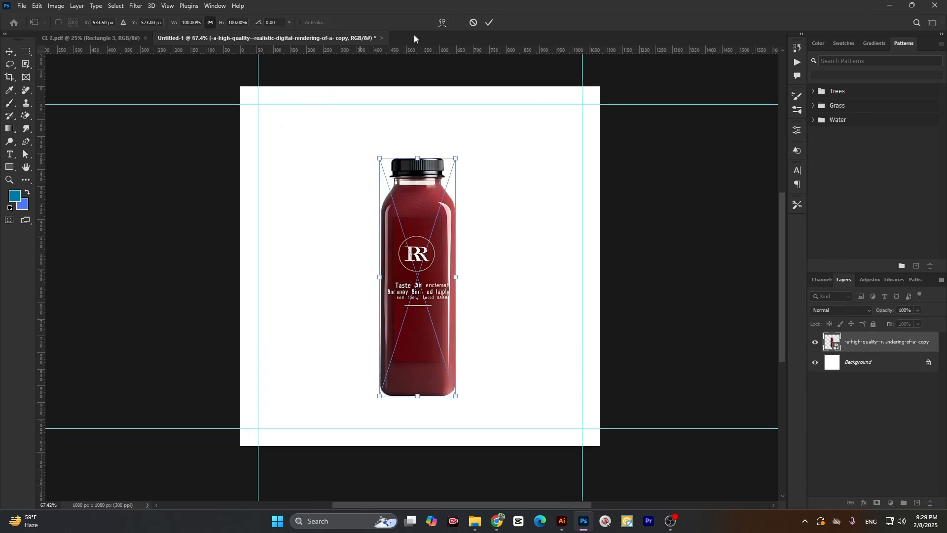
left_click(493, 21)
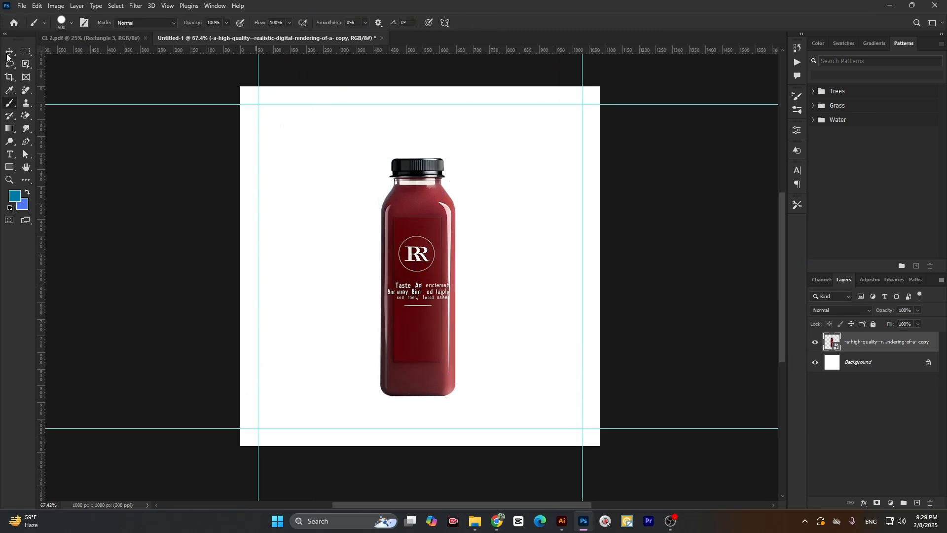
key("v")
left_click(225, 22)
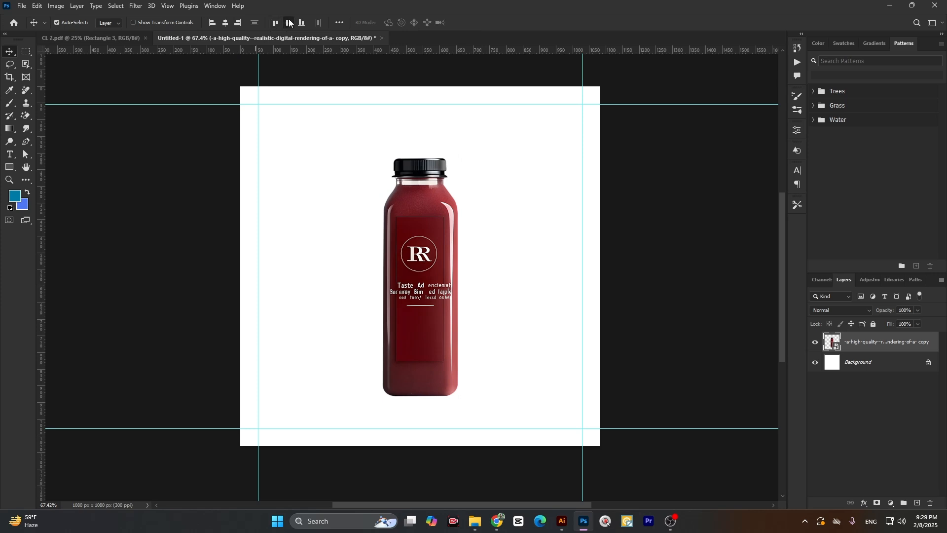
left_click(289, 22)
Scale the bottle down proportionally to about 74% and re-center it horizontally and vertically on the canvas
scroll(501, 266, "down", 2)
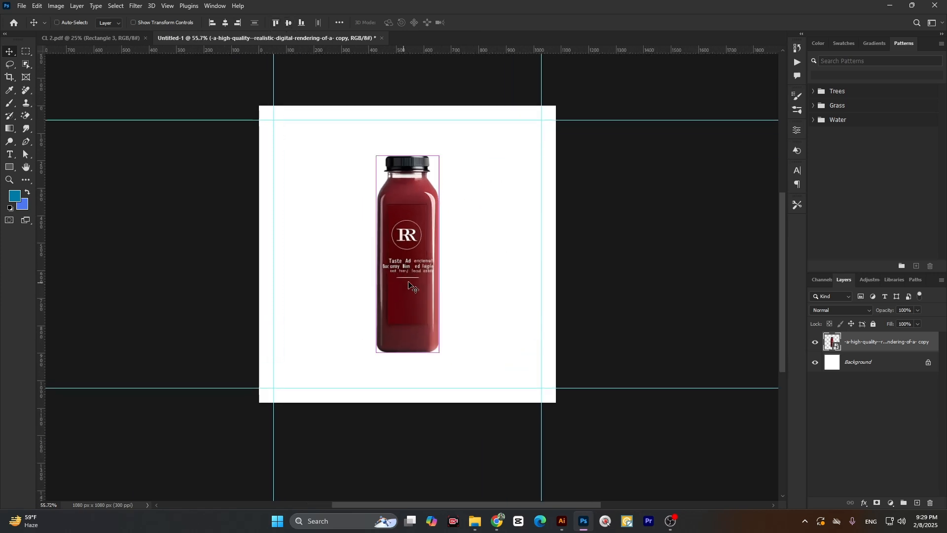
key("ctrl+t")
left_click_drag(441, 253, 410, 241)
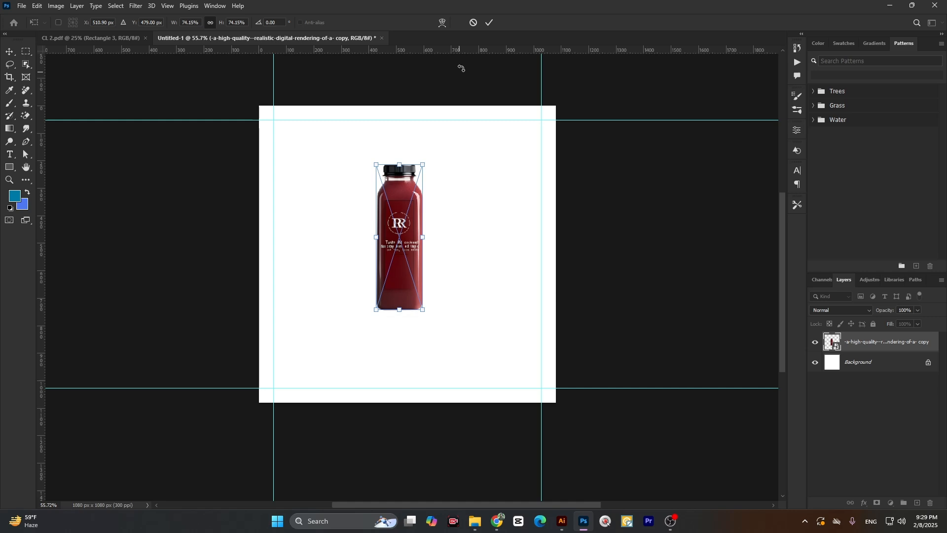
left_click(489, 22)
left_click(225, 22)
left_click(288, 22)
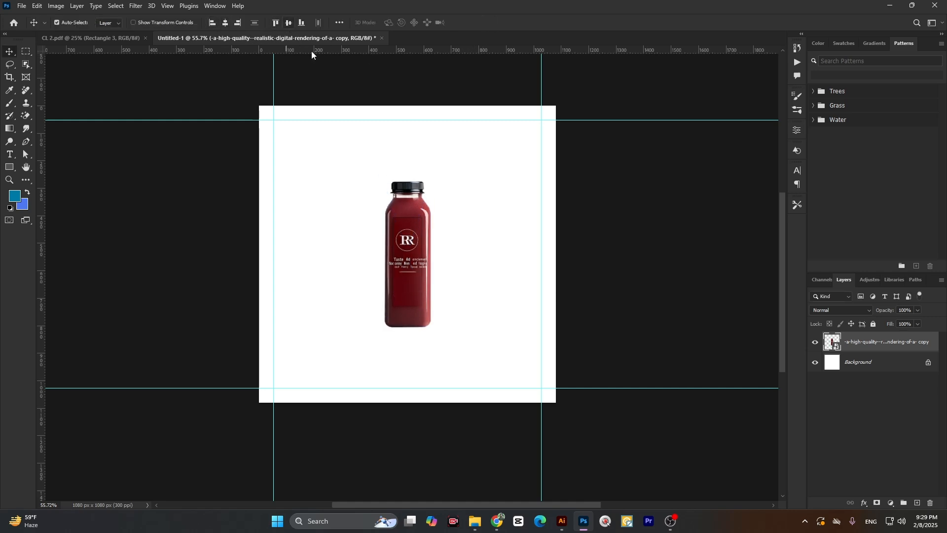
scroll(405, 283, "up", 2)
scroll(406, 282, "down", 2)
scroll(414, 220, "up", 3)
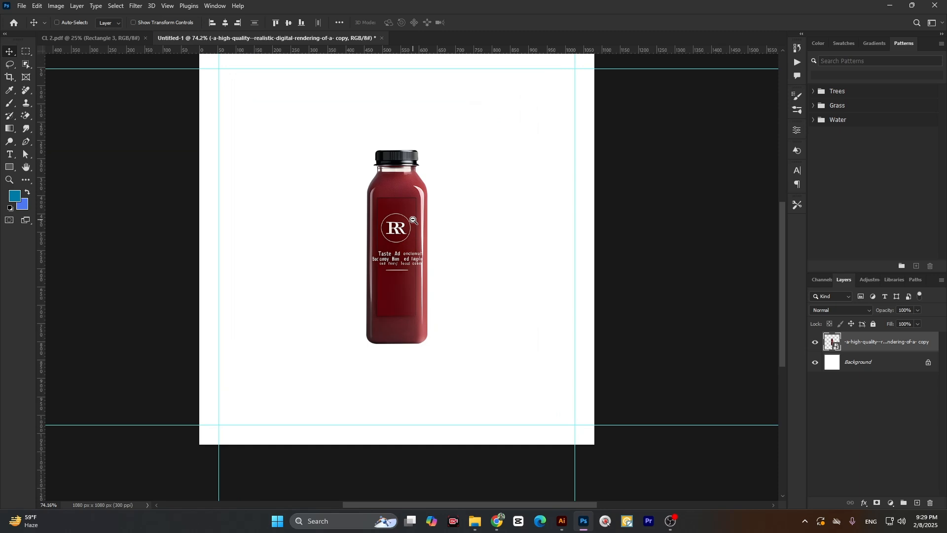
scroll(413, 220, "down", 3)
scroll(403, 253, "up", 2)
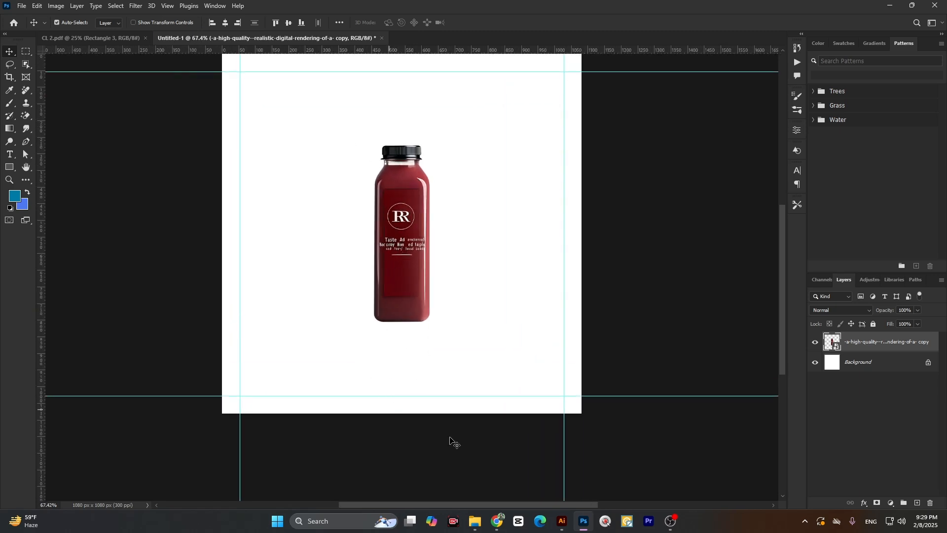
Switch to Chrome and search Google for "product reflection" in a new tab
mouse_move(497, 521)
left_click(464, 487)
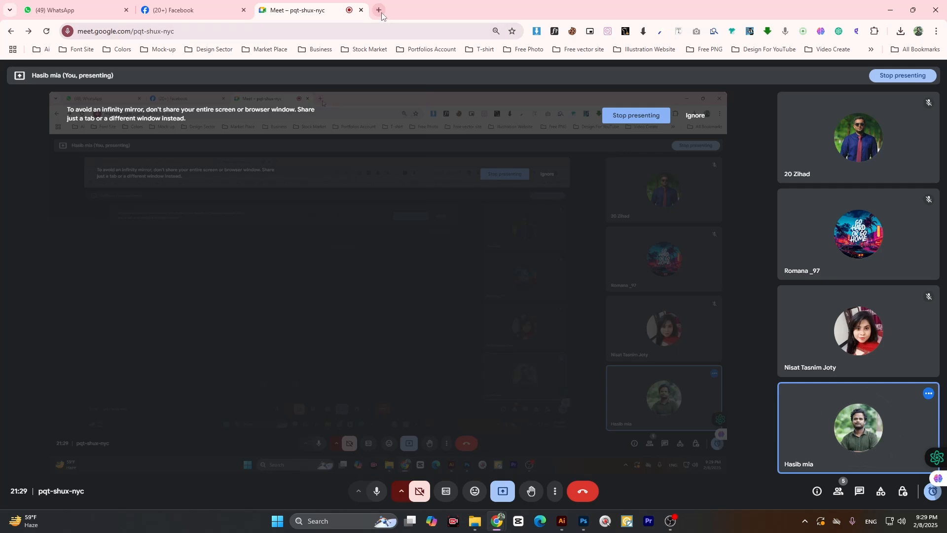
left_click(381, 13)
type("image")
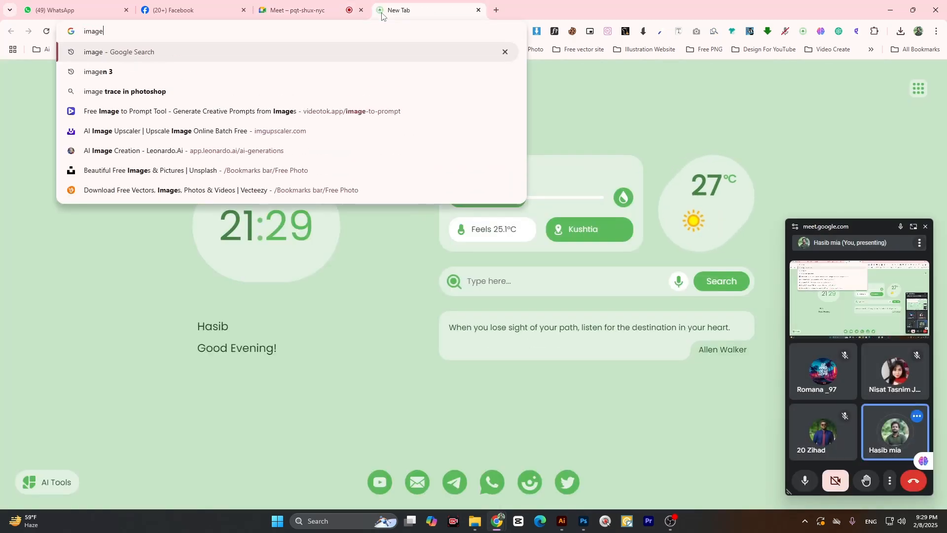
key("BackSpace")
key("BackSpace")
key("BackSpace")
key("BackSpace")
key("BackSpace")
type("p")
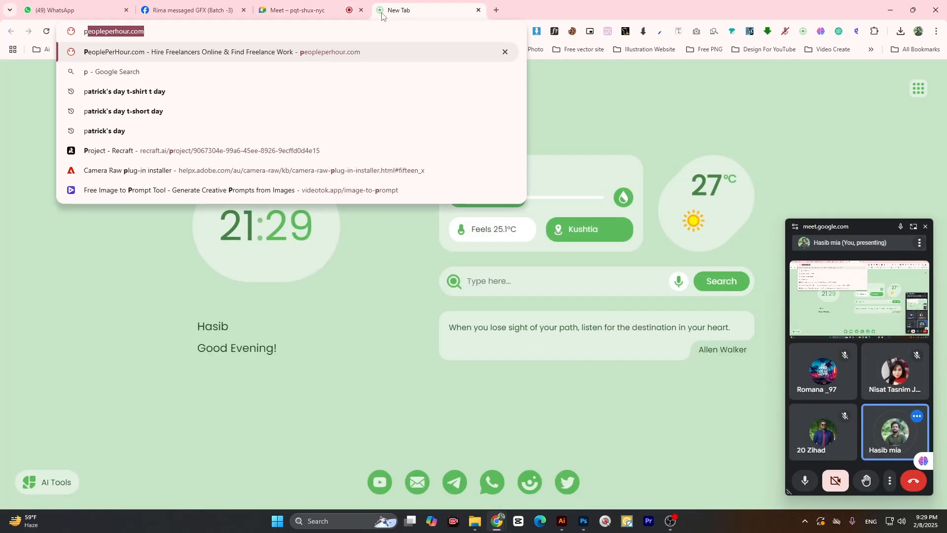
type("roduct f")
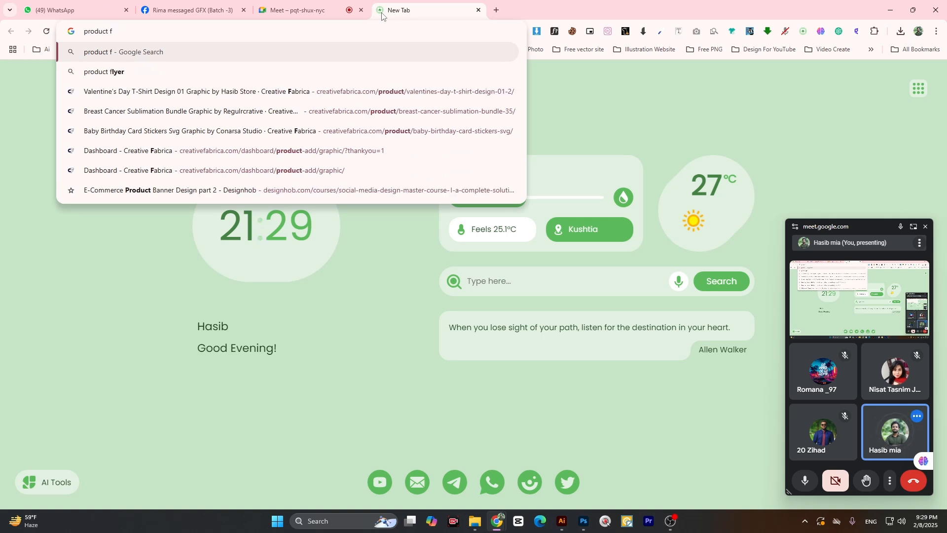
key("BackSpace")
type("r")
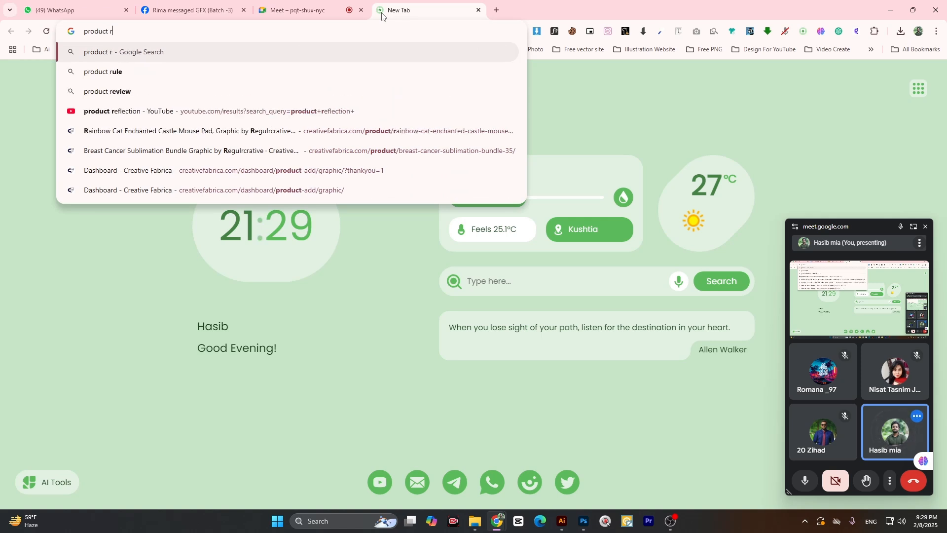
type("eflection")
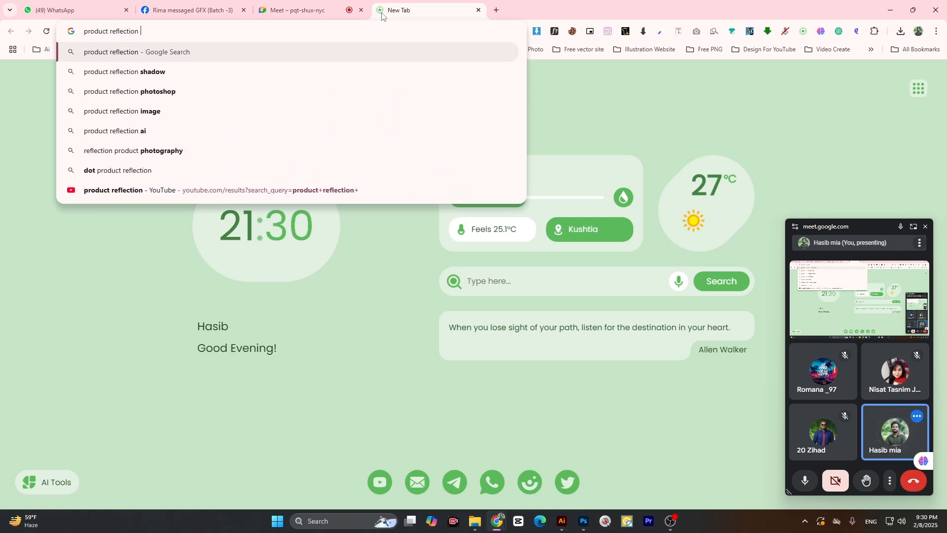
key("Return")
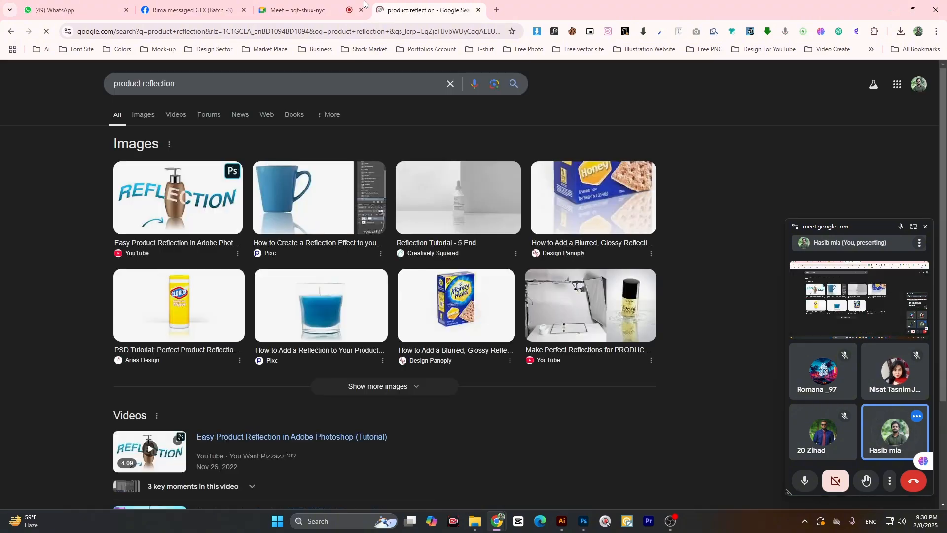
Browse the image results for product reflections, preview the Pixc blue mug example, and close the floating meeting window
left_click(138, 120)
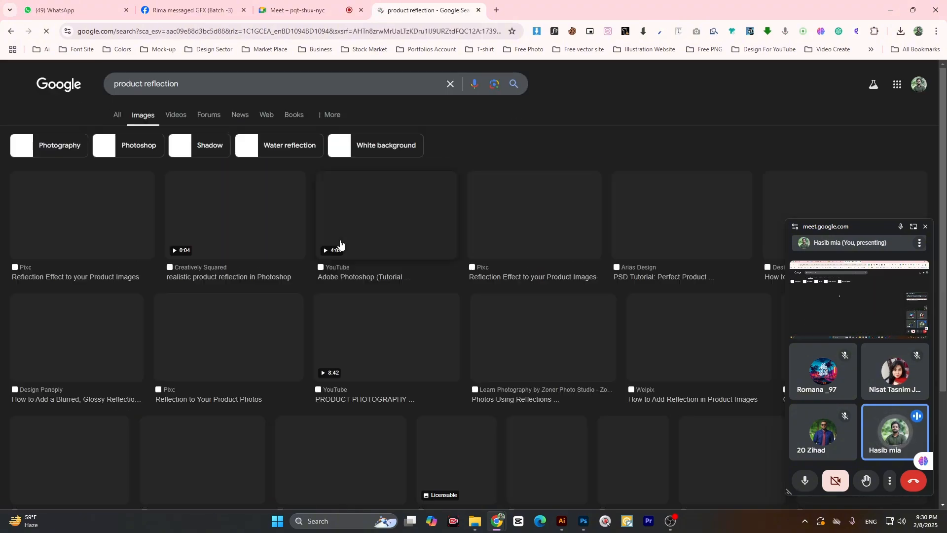
scroll(492, 342, "down", 4)
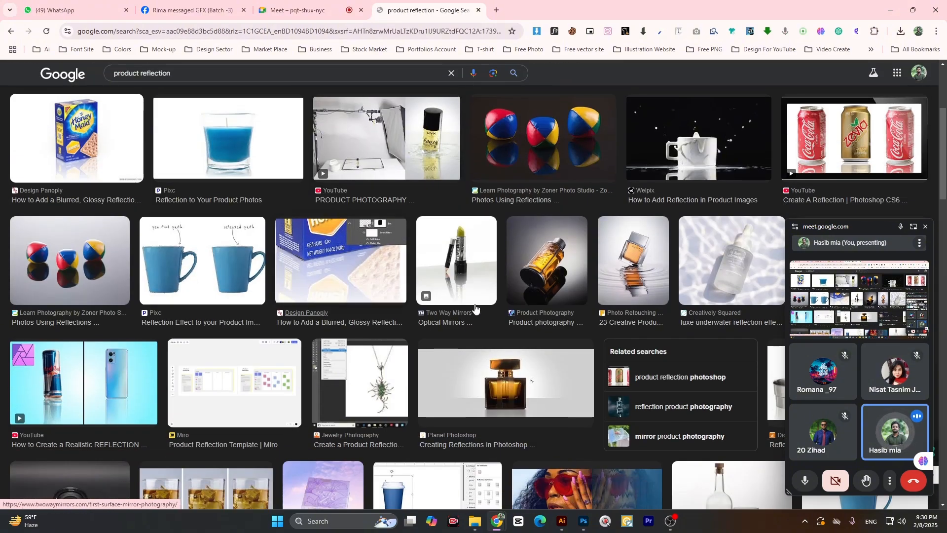
scroll(491, 341, "up", 1)
scroll(491, 341, "up", 3)
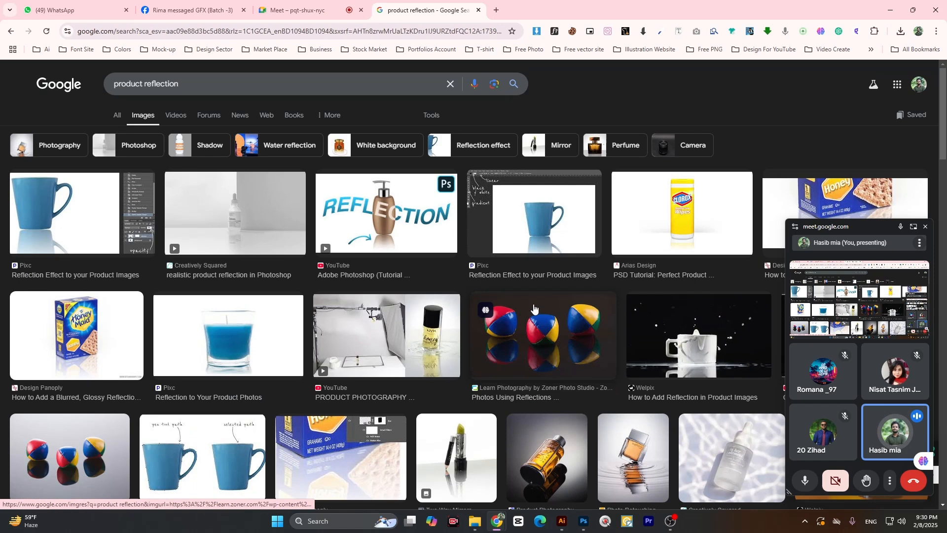
left_click(545, 226)
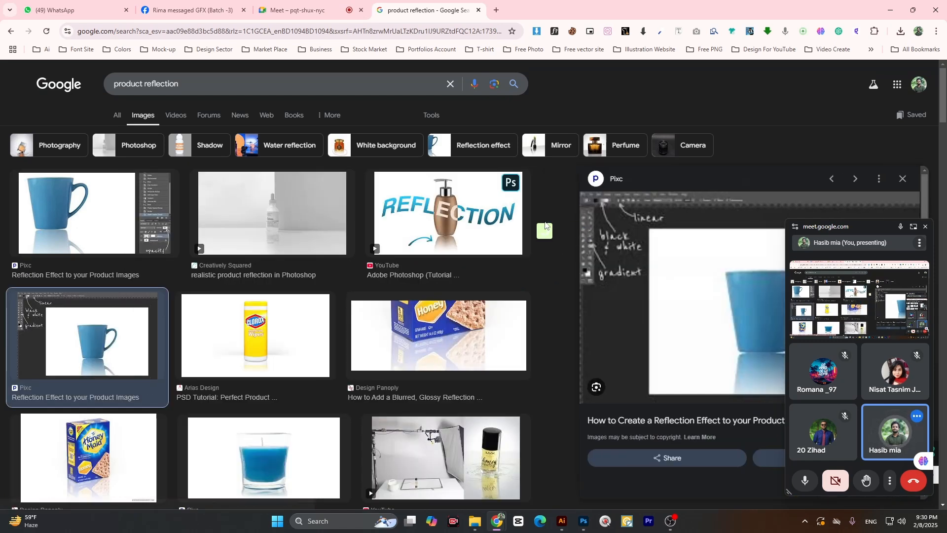
left_click(925, 227)
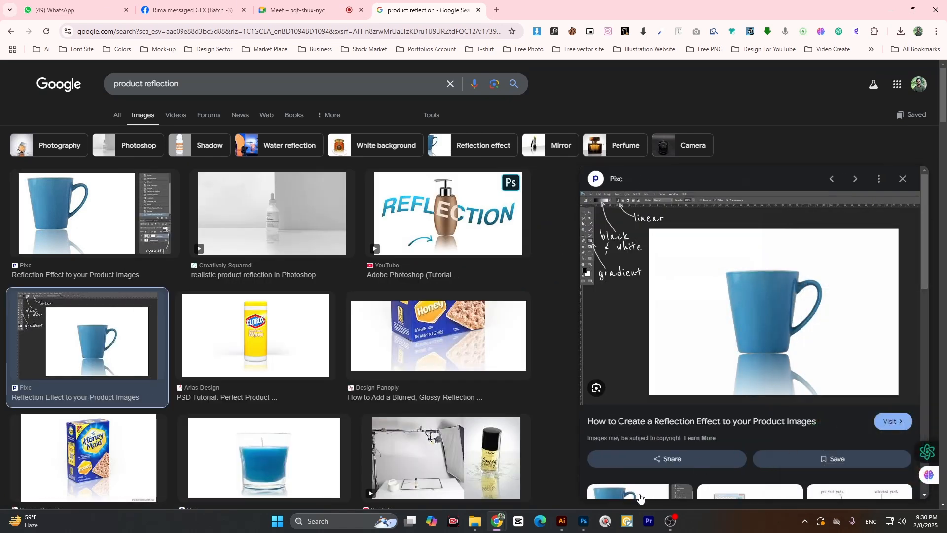
Switch back to Photoshop and examine the centered bottle on the white canvas
left_click(582, 527)
scroll(425, 363, "up", 3)
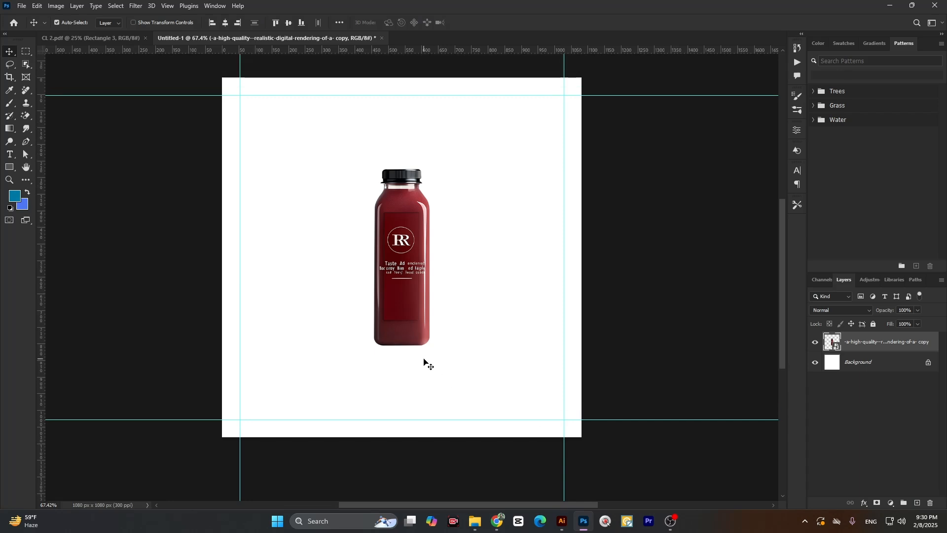
scroll(426, 297, "down", 5)
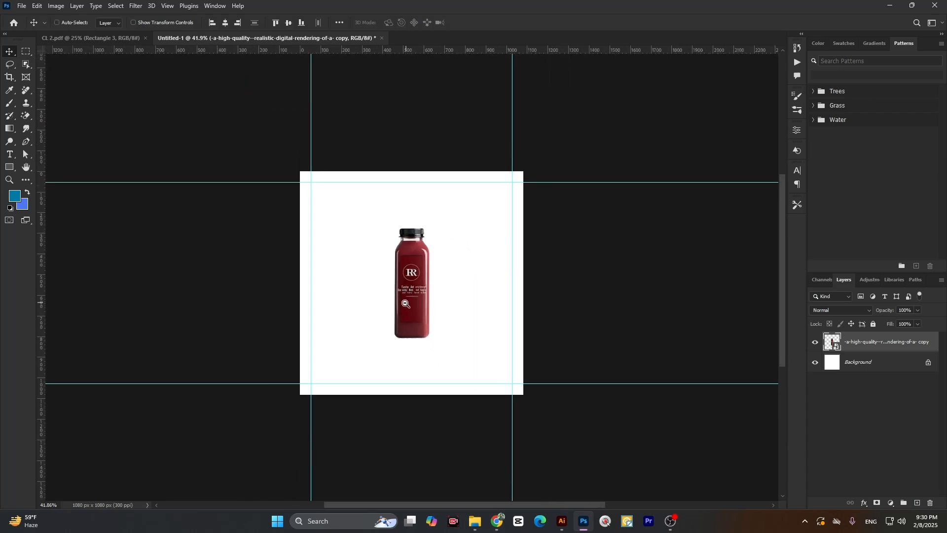
scroll(383, 345, "up", 5)
scroll(430, 292, "down", 3)
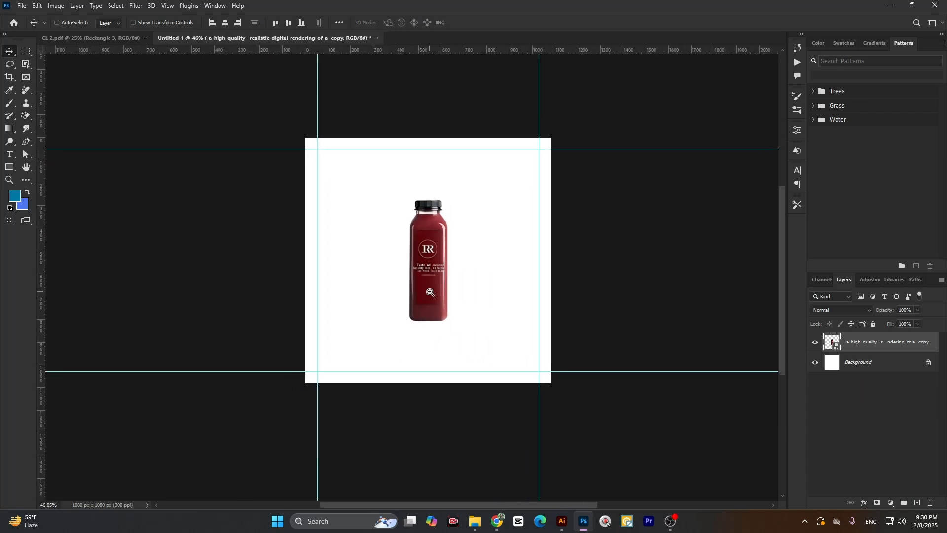
scroll(429, 301, "up", 4)
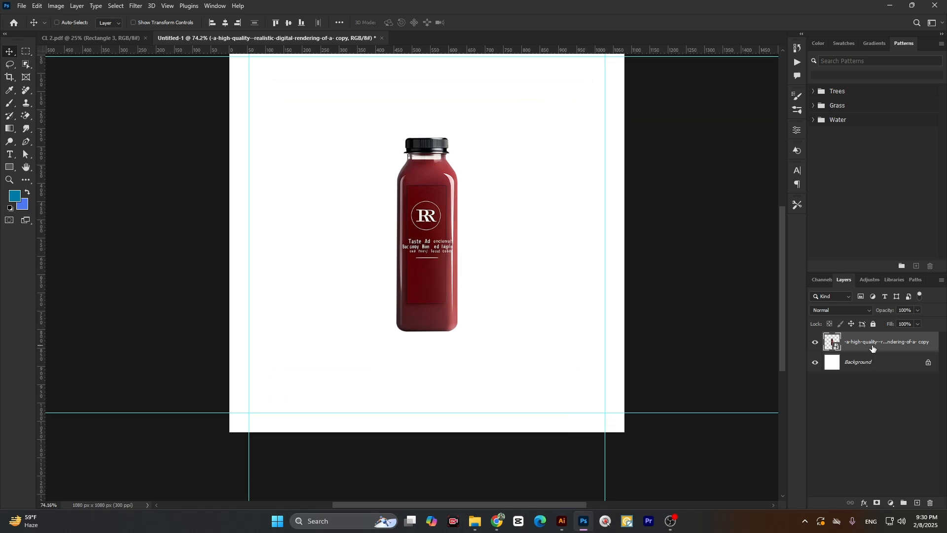
Duplicate the bottle layer and flip the lower copy vertically
key("ctrl+j")
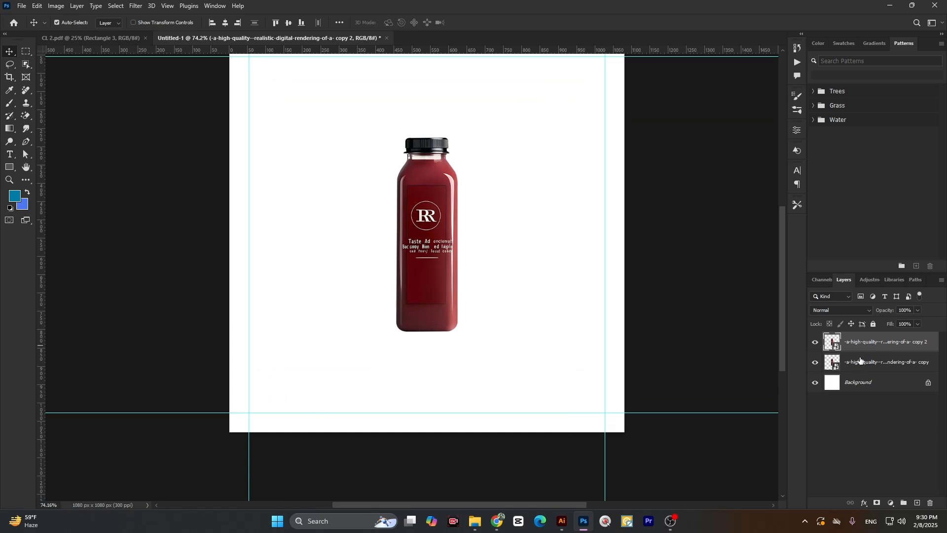
left_click(860, 363)
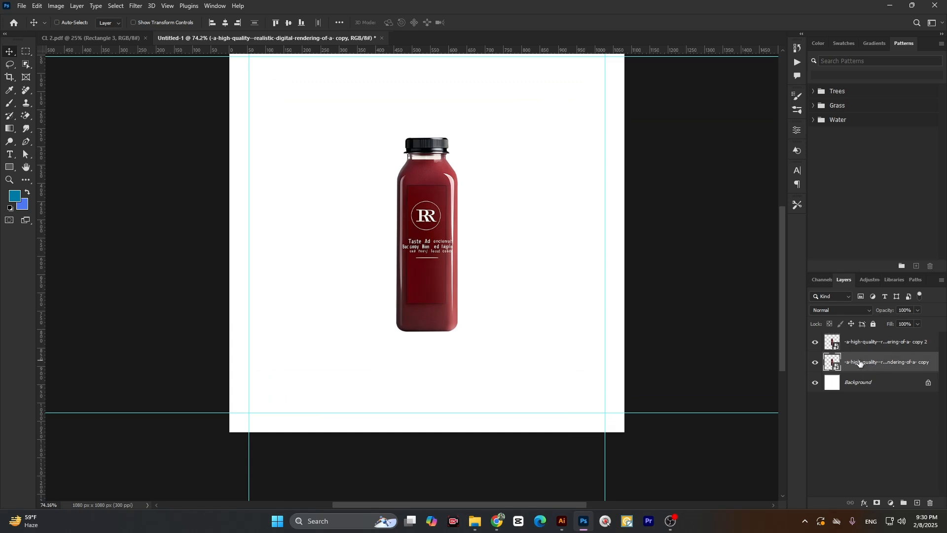
key("ctrl+t")
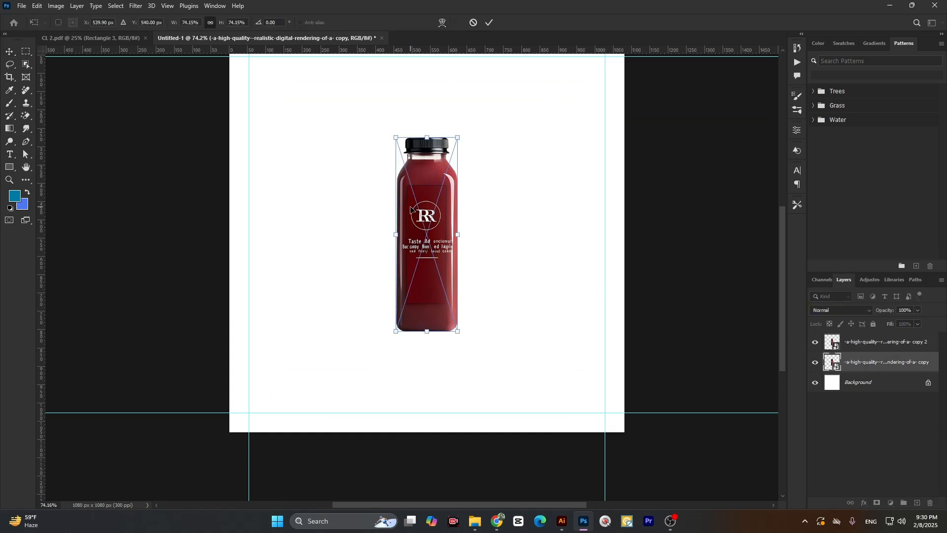
right_click(423, 194)
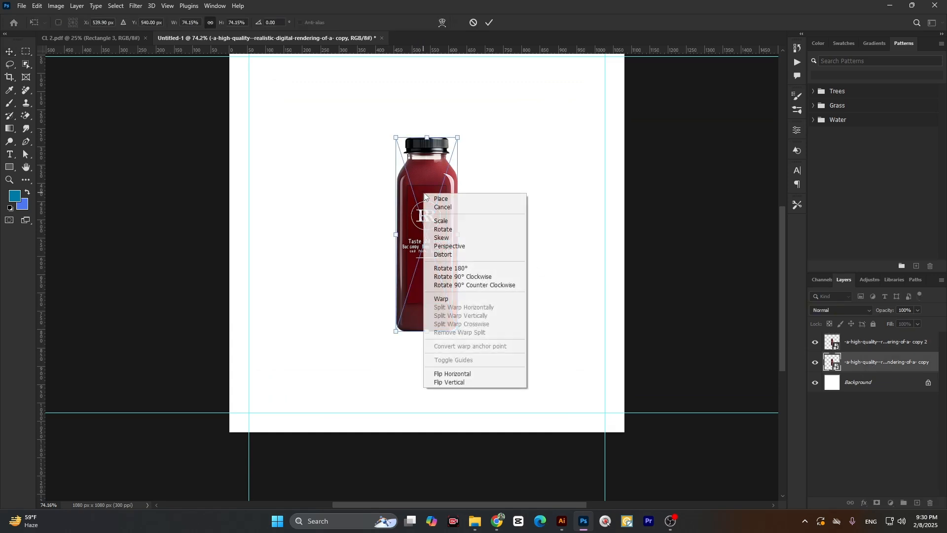
left_click(447, 382)
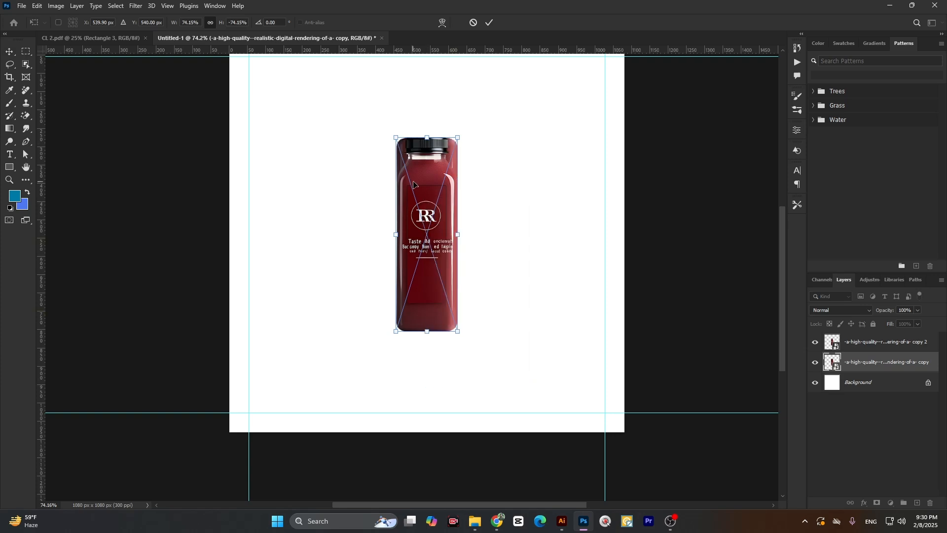
Place the flipped copy centered directly beneath the bottle, nudge it up 2 px against the base, and delete that layer
left_click_drag(420, 186, 498, 187)
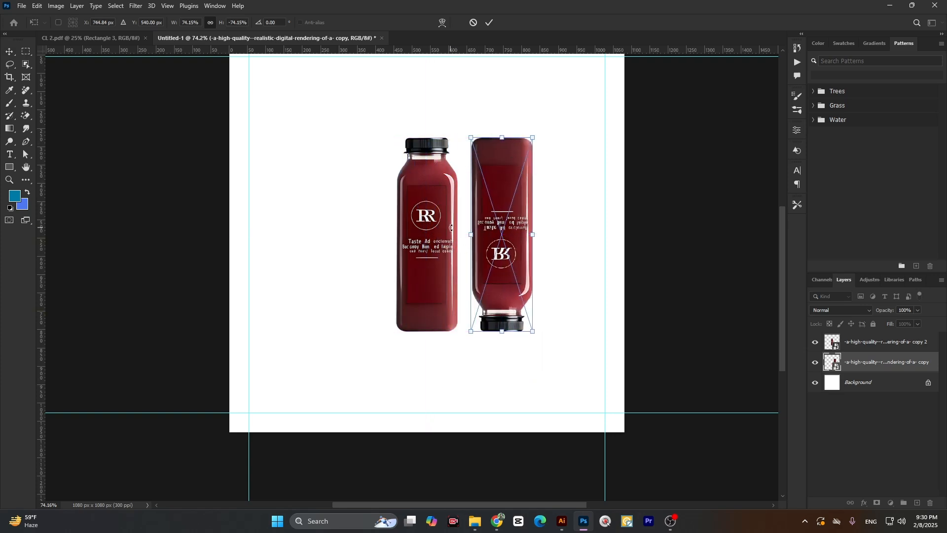
left_click_drag(519, 241, 424, 361)
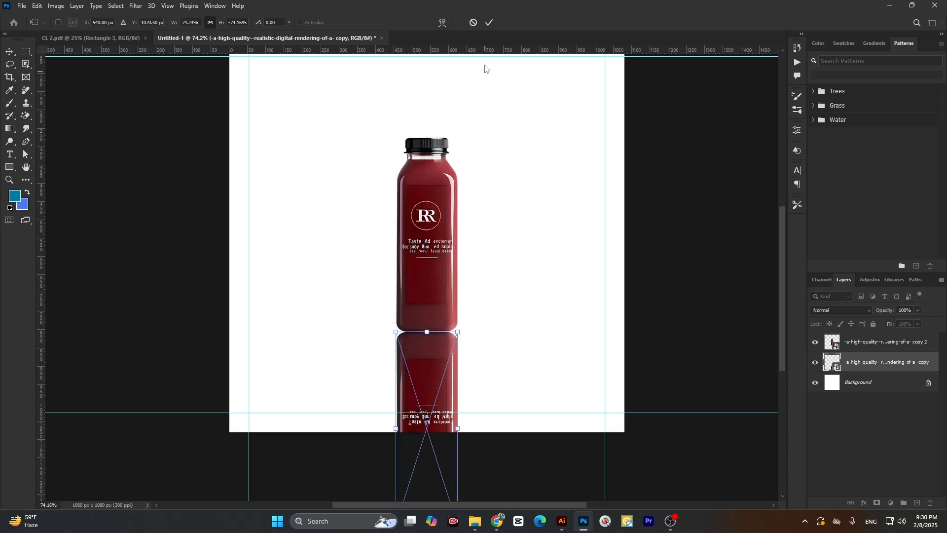
left_click(490, 25)
scroll(427, 377, "up", 5)
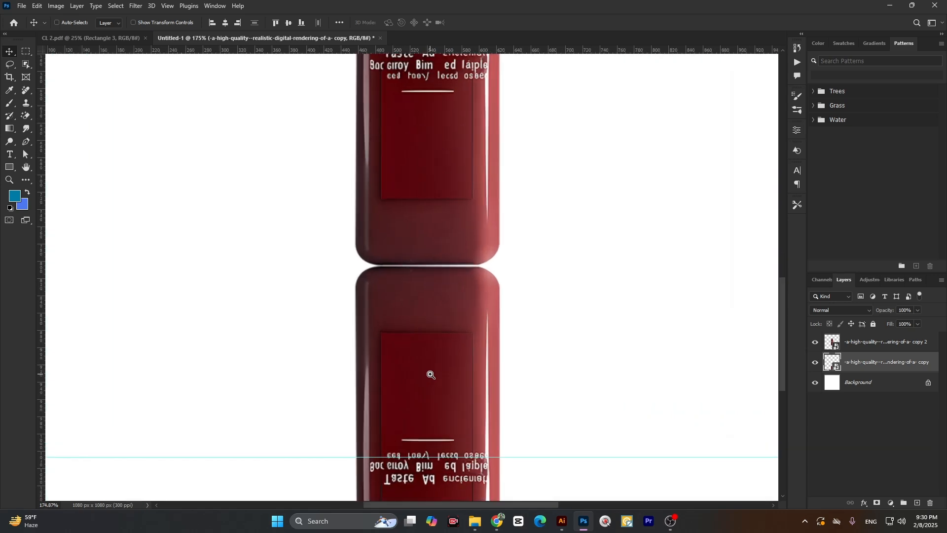
key("Up")
key("Up")
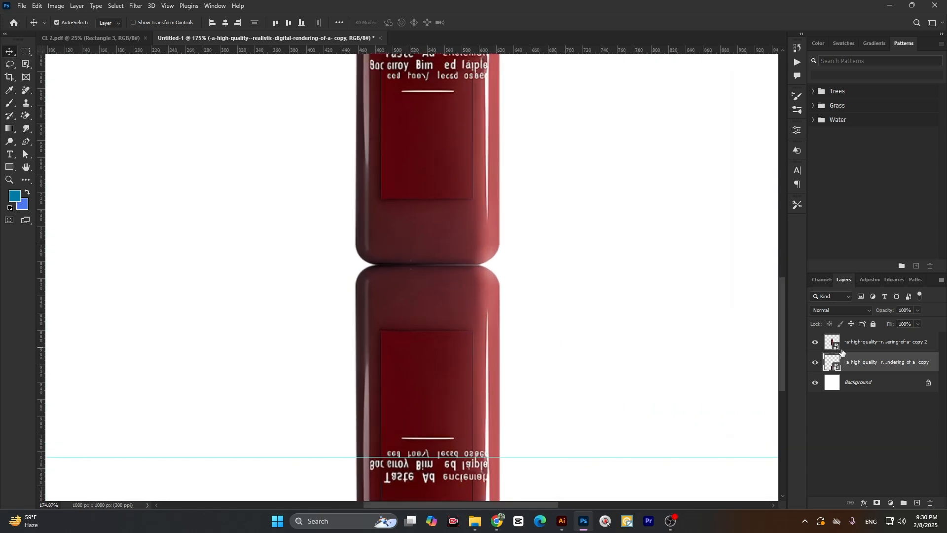
key("Delete")
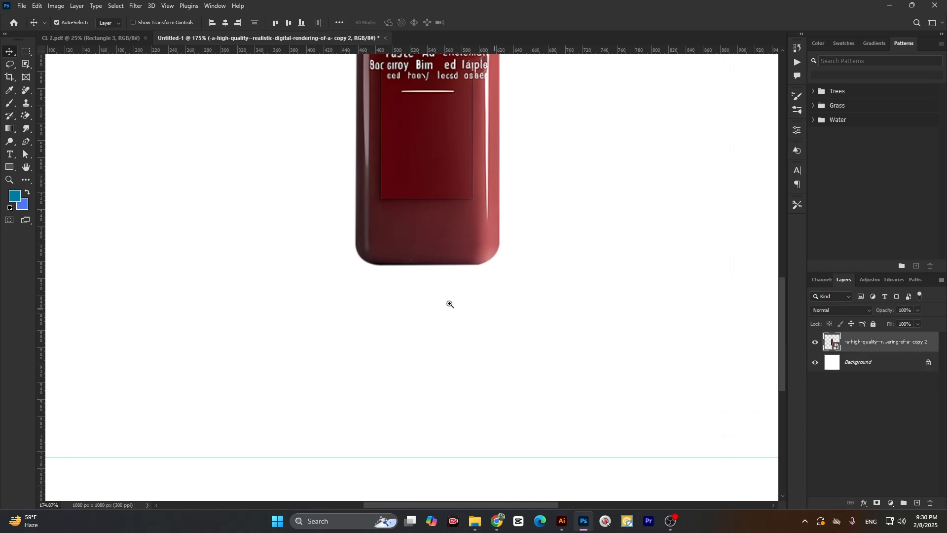
Duplicate the remaining bottle layer again and flip the lower of the two copies vertically
left_click_drag(450, 304, 527, 252)
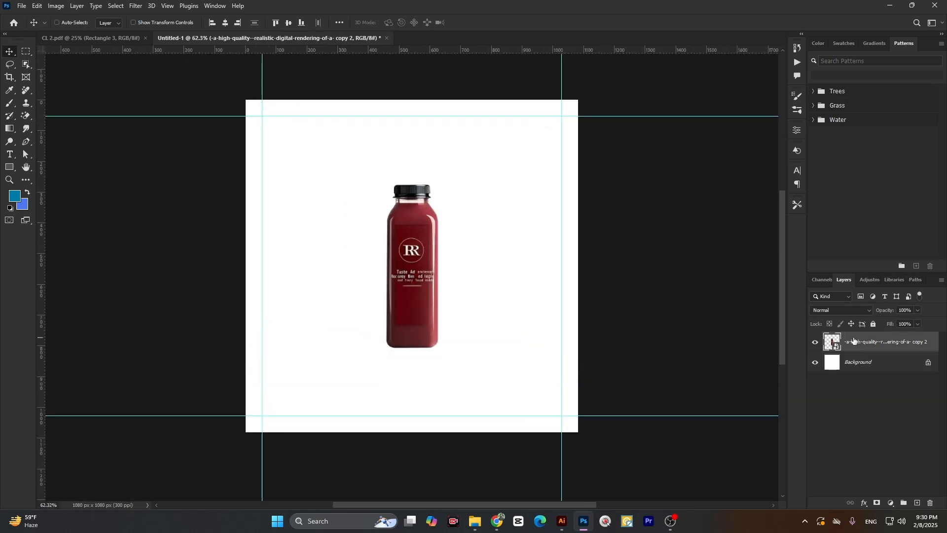
key("ctrl+j")
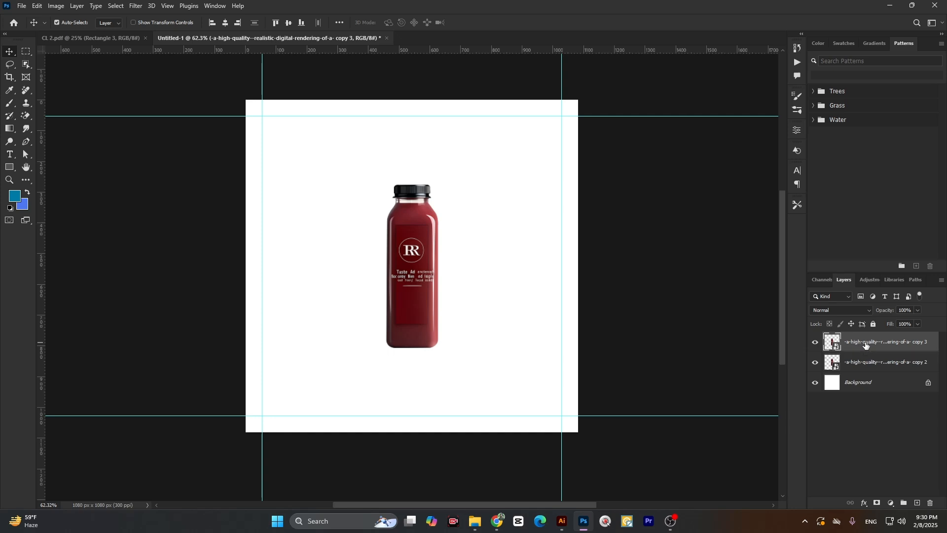
left_click(860, 363)
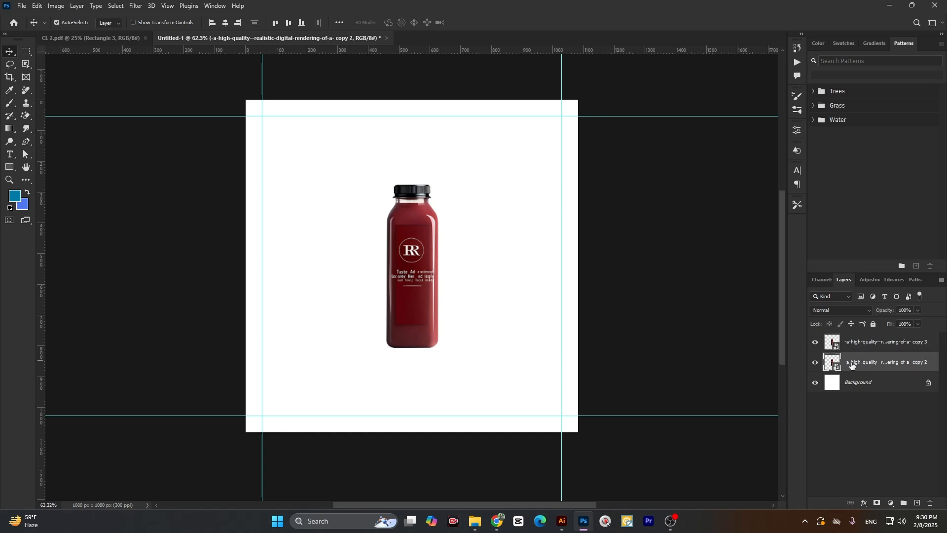
key("ctrl+t")
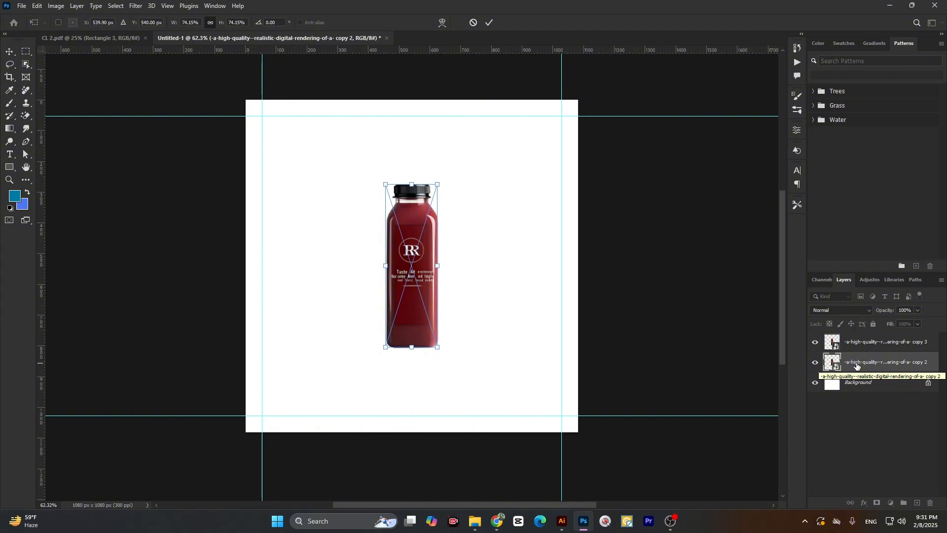
key("Return")
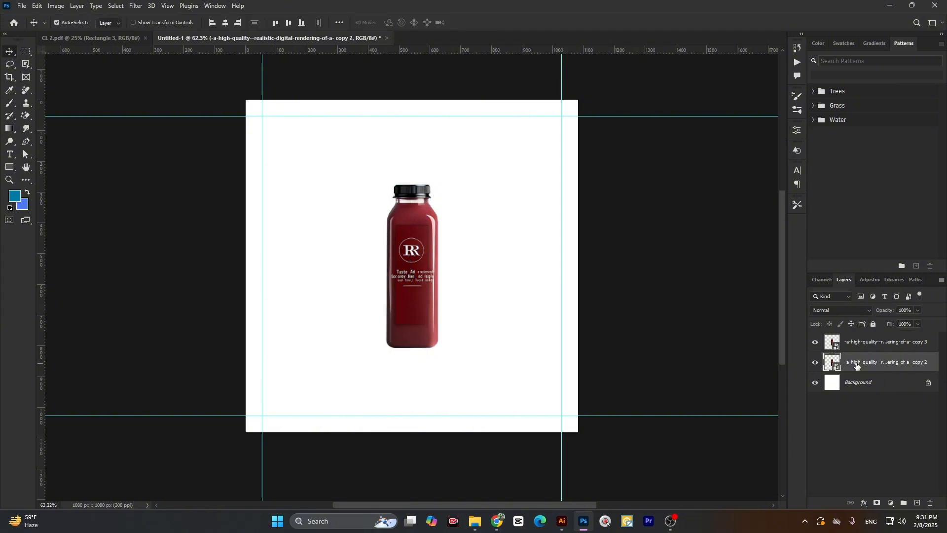
key("ctrl+t")
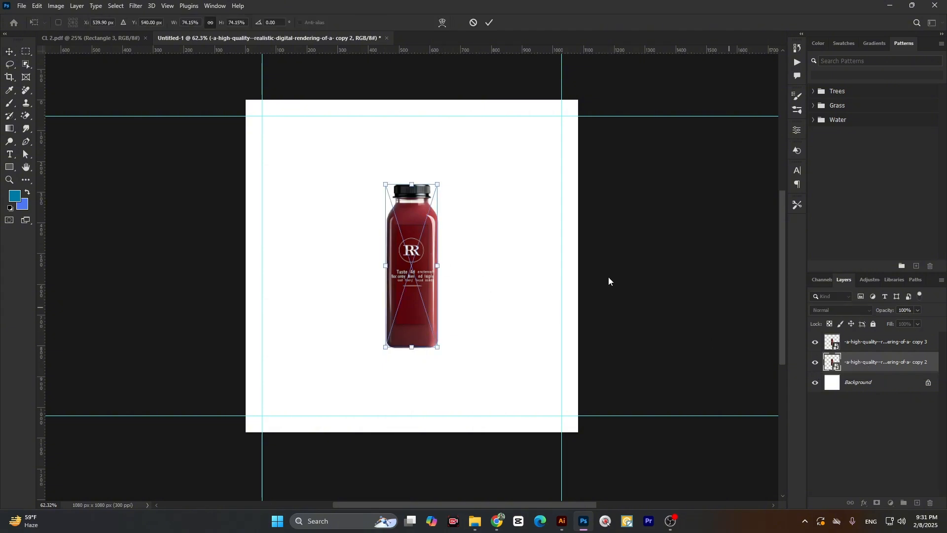
right_click(403, 230)
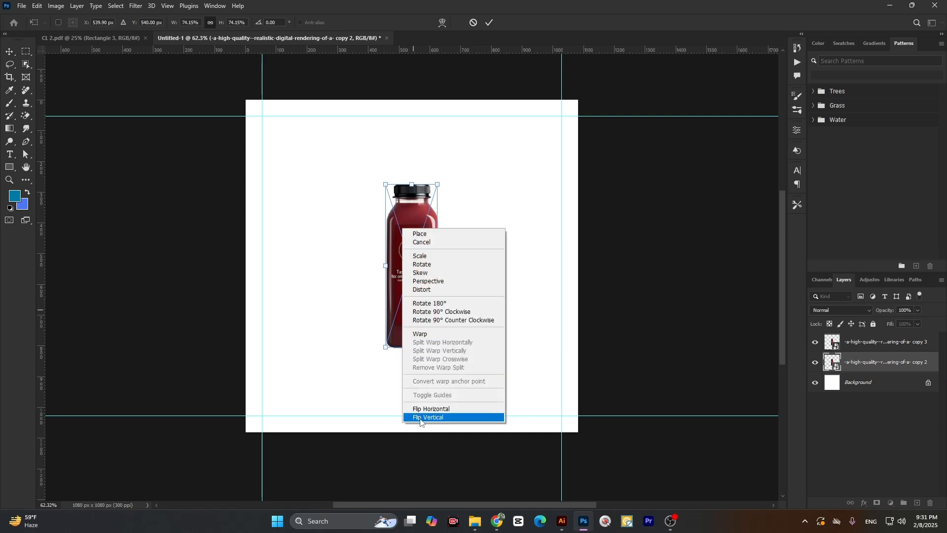
left_click(446, 421)
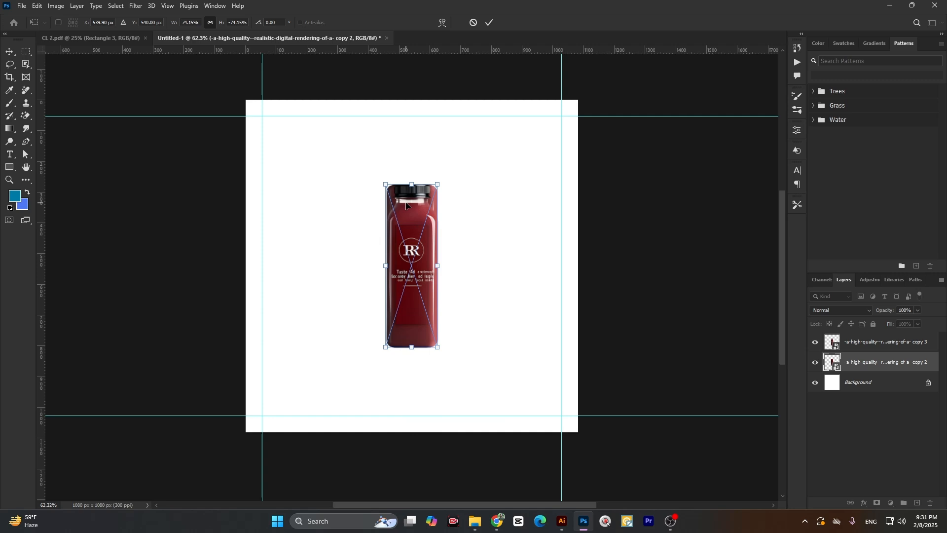
Move the flipped copy straight down beneath the bottle, apply the transform, and nudge it up 2 px to meet the base
left_click_drag(407, 206, 403, 371)
key("ctrl+z")
left_click_drag(413, 215, 416, 373)
key("ctrl+z")
left_click_drag(419, 221, 408, 380)
scroll(417, 363, "up", 5)
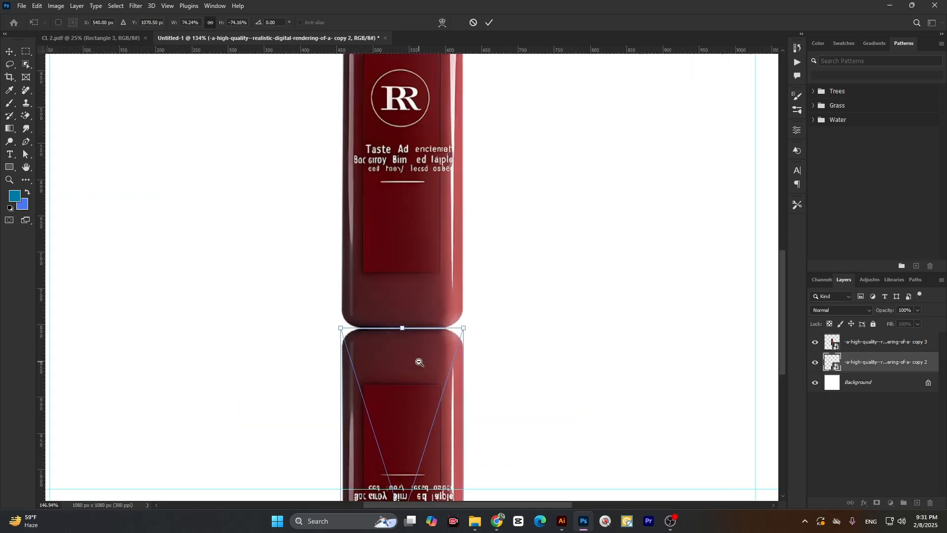
left_click(488, 23)
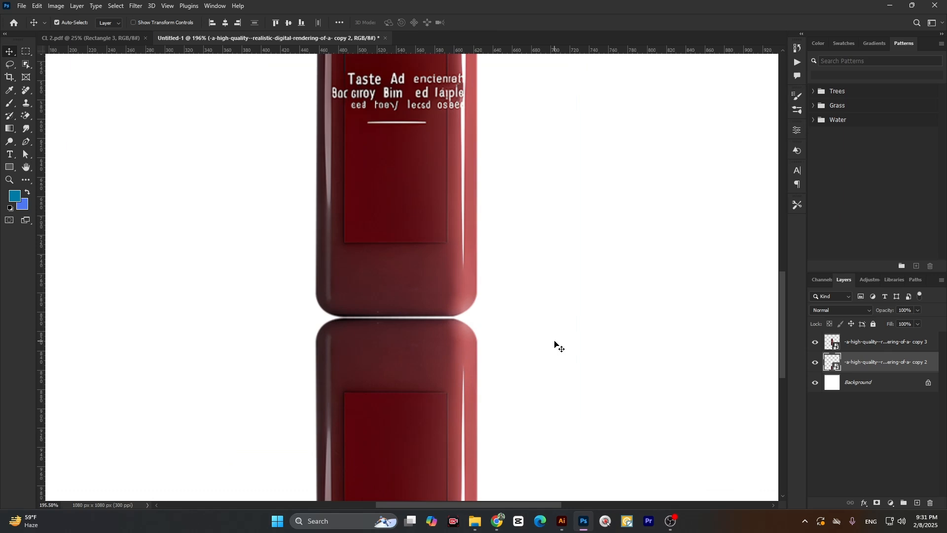
key("Up")
key("Up")
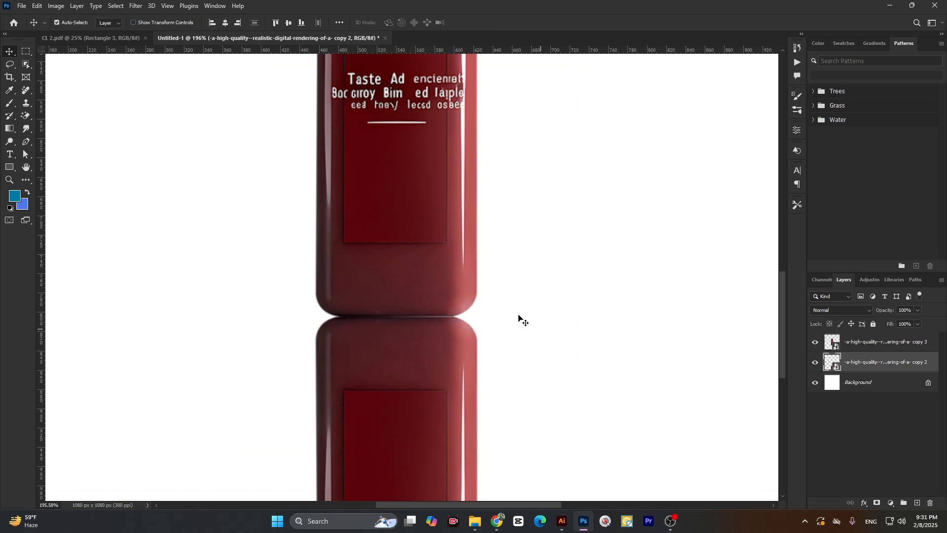
Try to warp the reflection's two upper corners upward to fill the gaps at the bottle's rounded base, and undo the warp
scroll(419, 272, "down", 8)
scroll(401, 353, "up", 3)
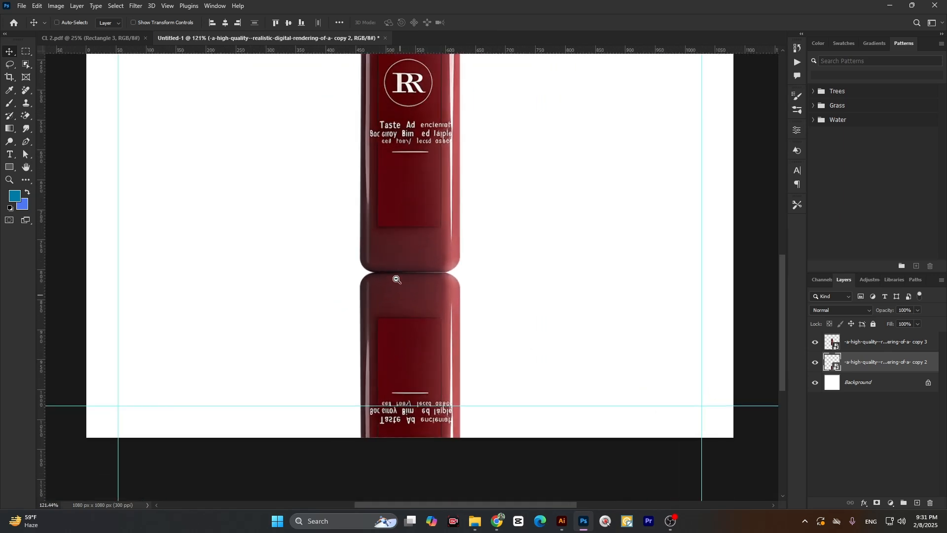
scroll(390, 277, "up", 4)
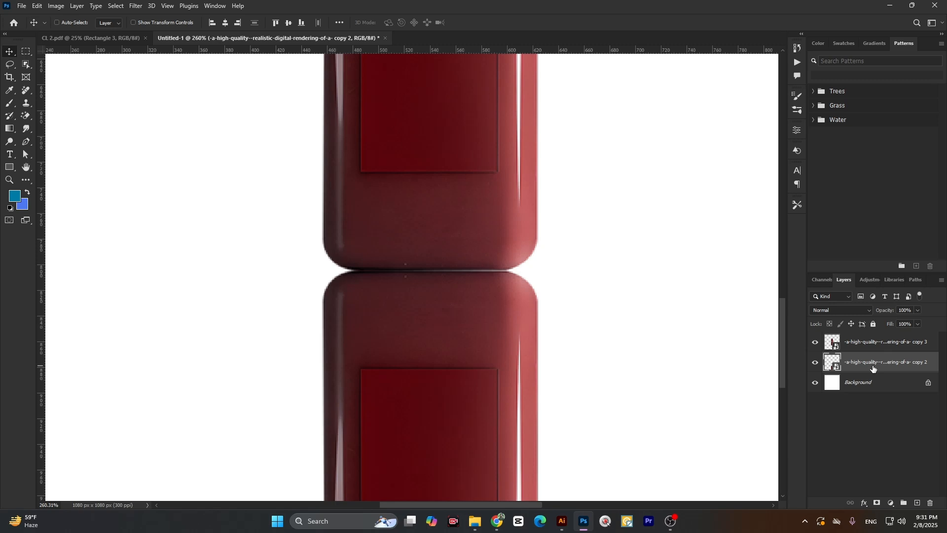
key("ctrl+t")
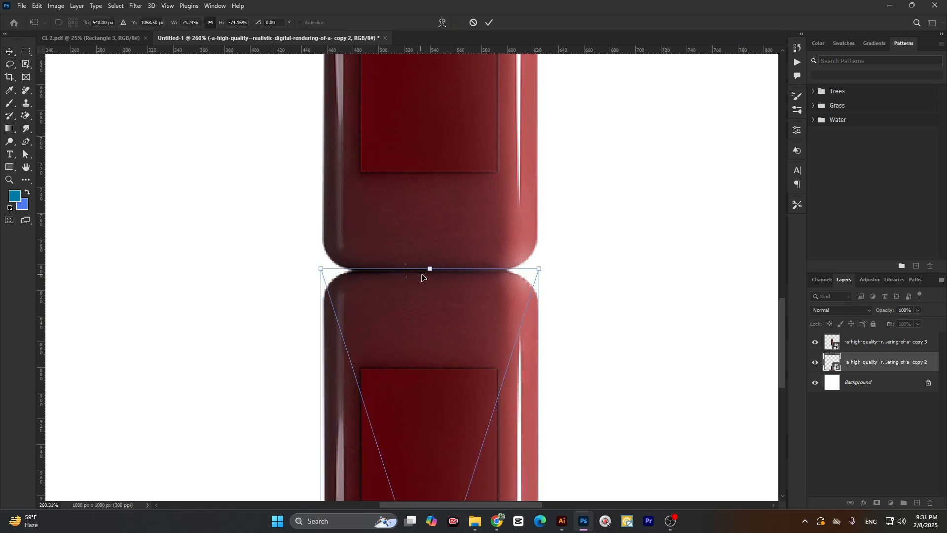
right_click(427, 278)
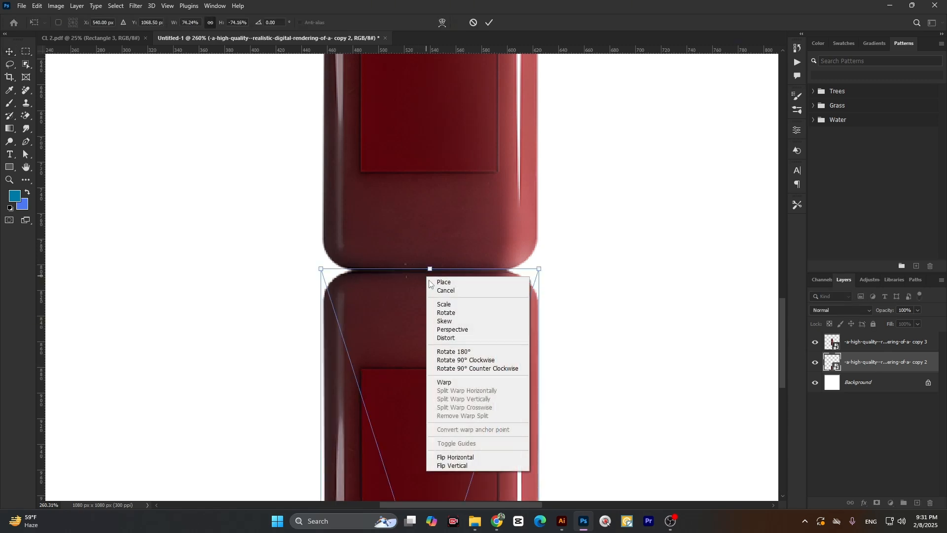
left_click(459, 382)
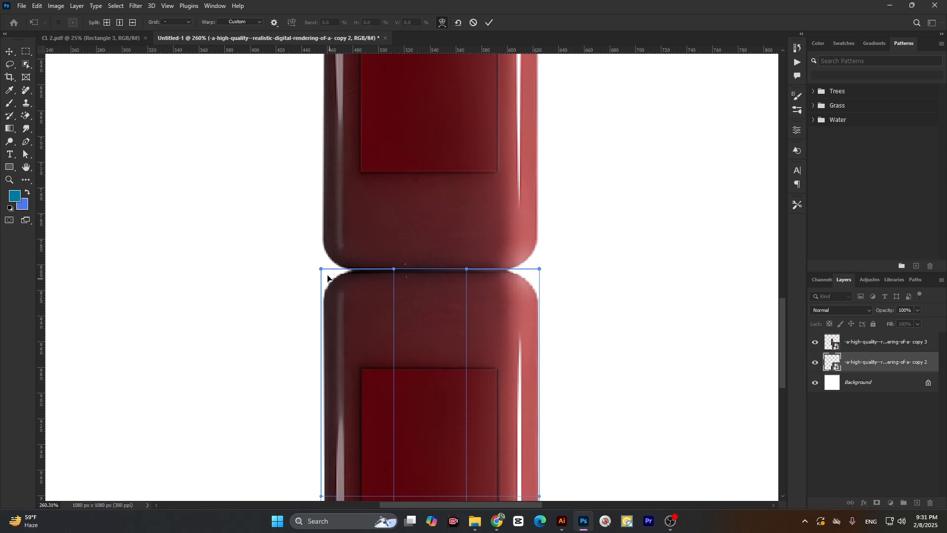
left_click_drag(320, 269, 321, 229)
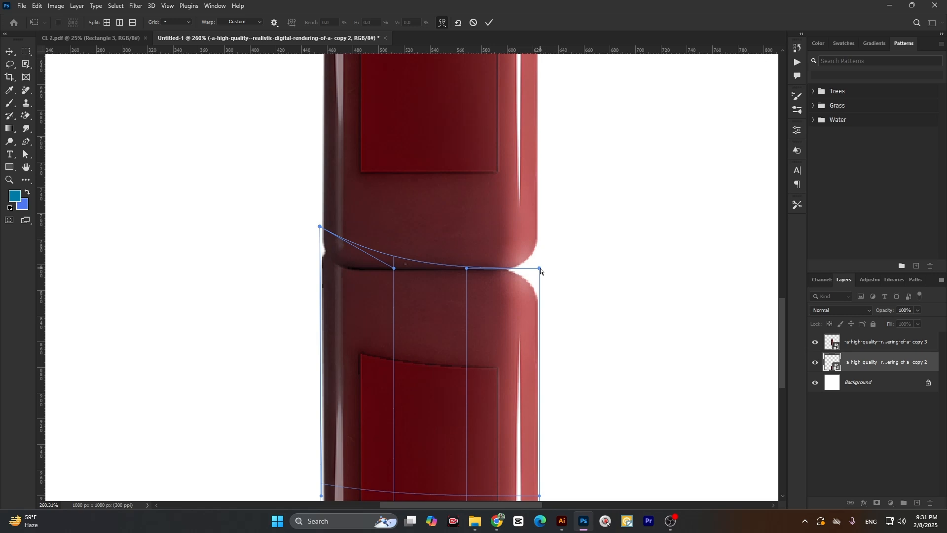
left_click_drag(540, 268, 538, 215)
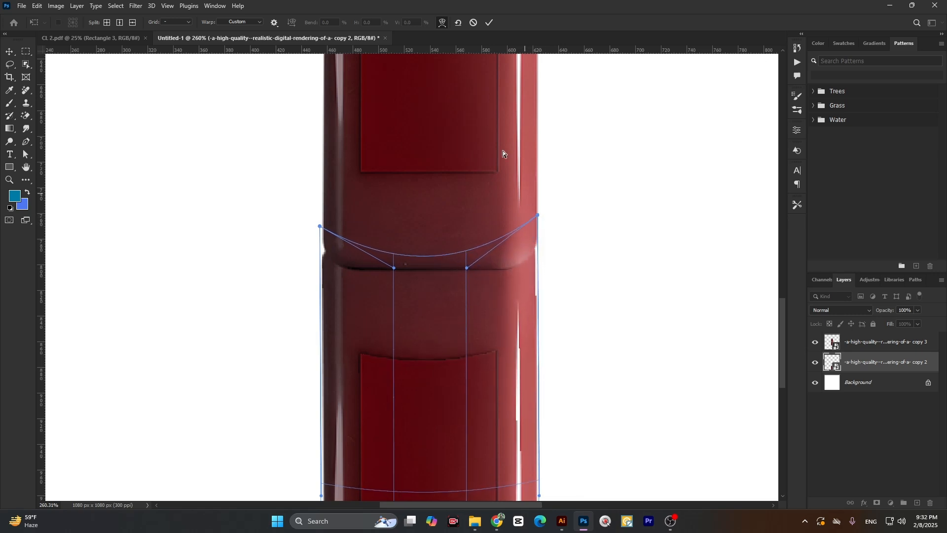
left_click(489, 24)
left_click(477, 271, "alt")
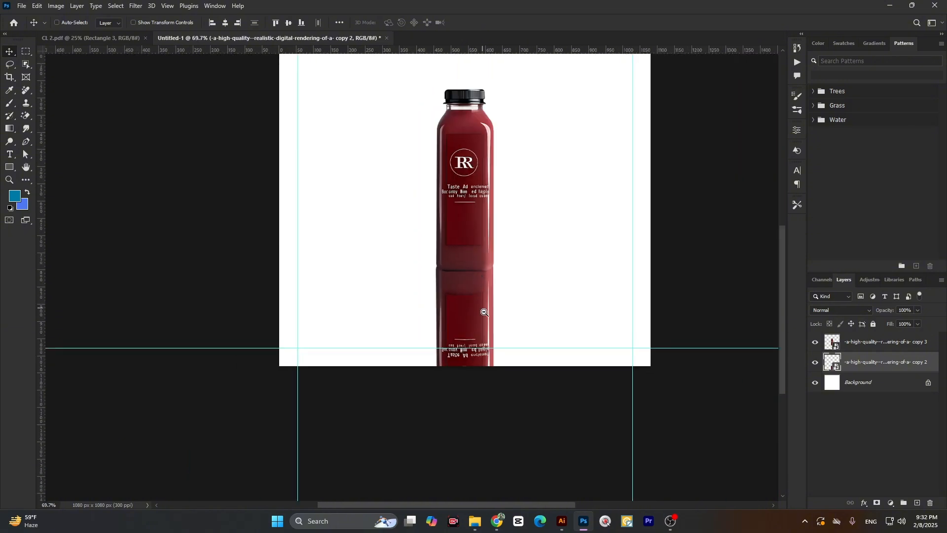
left_click_drag(486, 314, 510, 326)
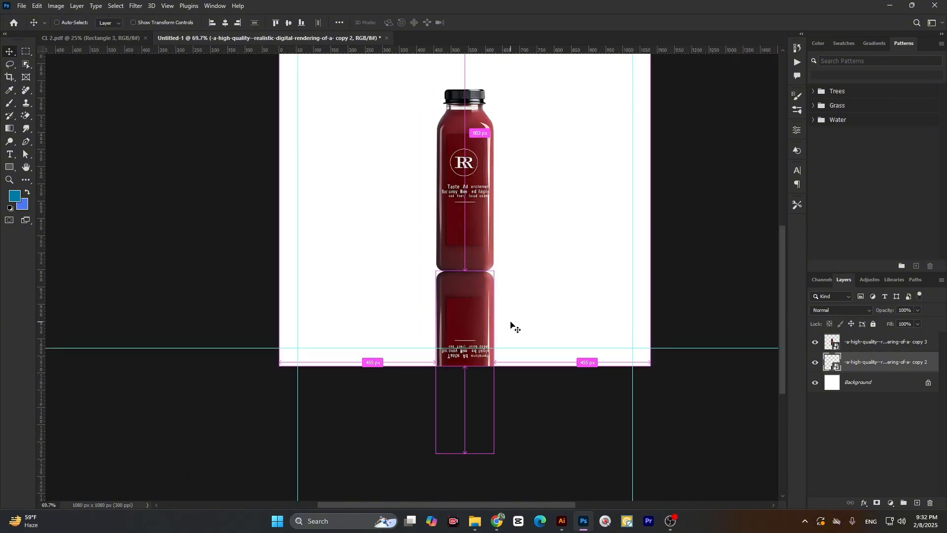
Add a layer mask to the reflection layer and set the Gradient tool to the Foreground to Transparent preset from Basics
scroll(478, 293, "up", 3)
scroll(407, 283, "down", 3)
scroll(443, 280, "up", 1)
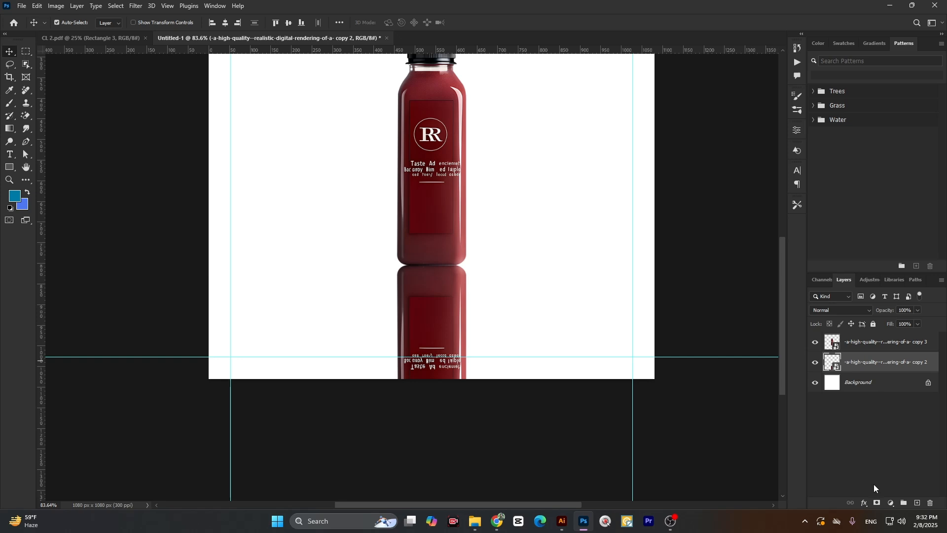
left_click(876, 503)
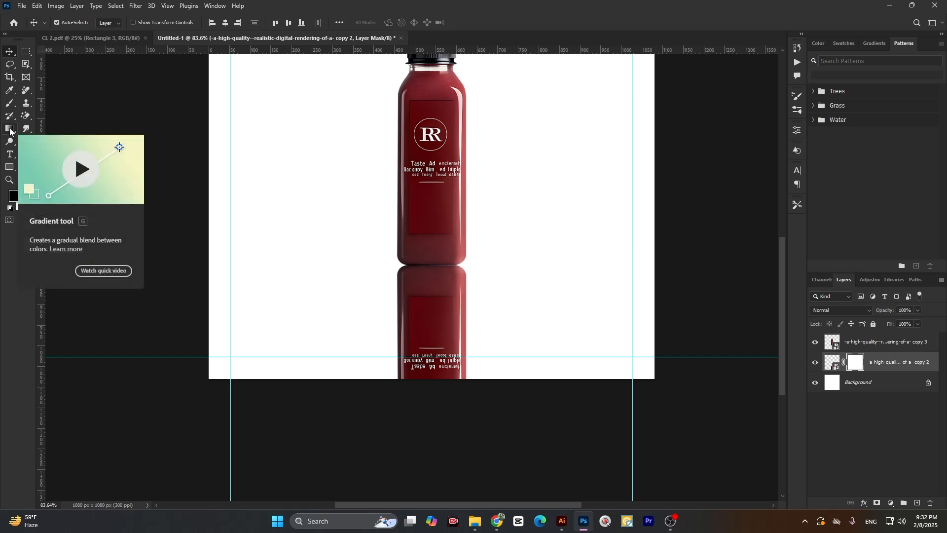
left_click(9, 129)
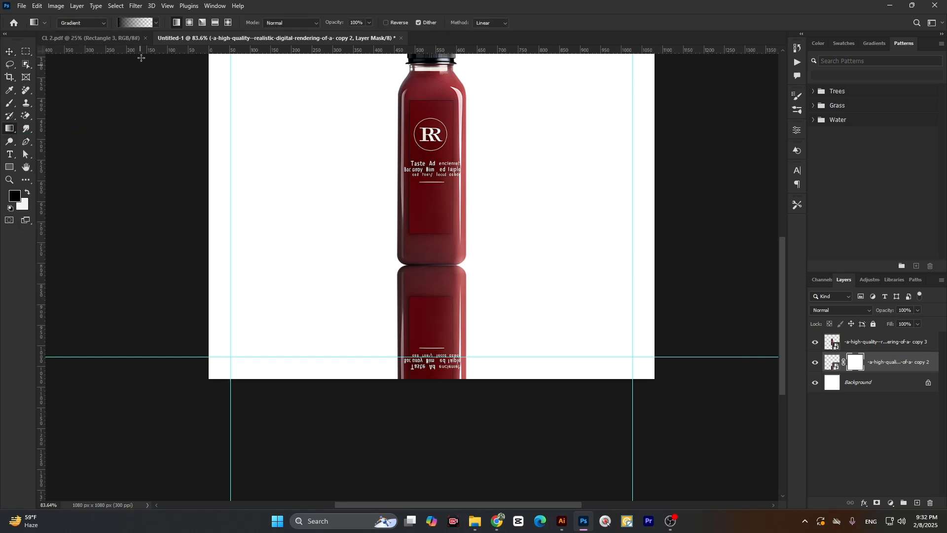
left_click(132, 22)
left_click(82, 42)
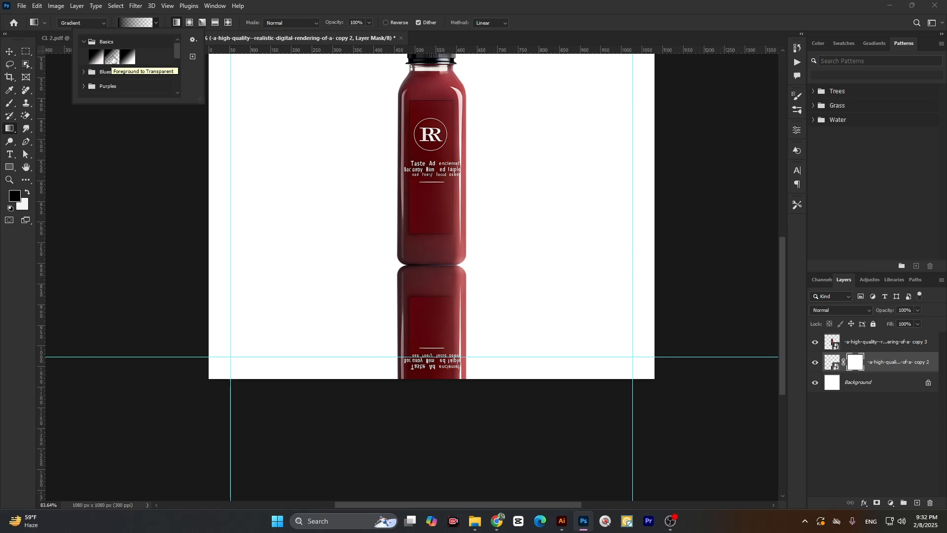
left_click(113, 57)
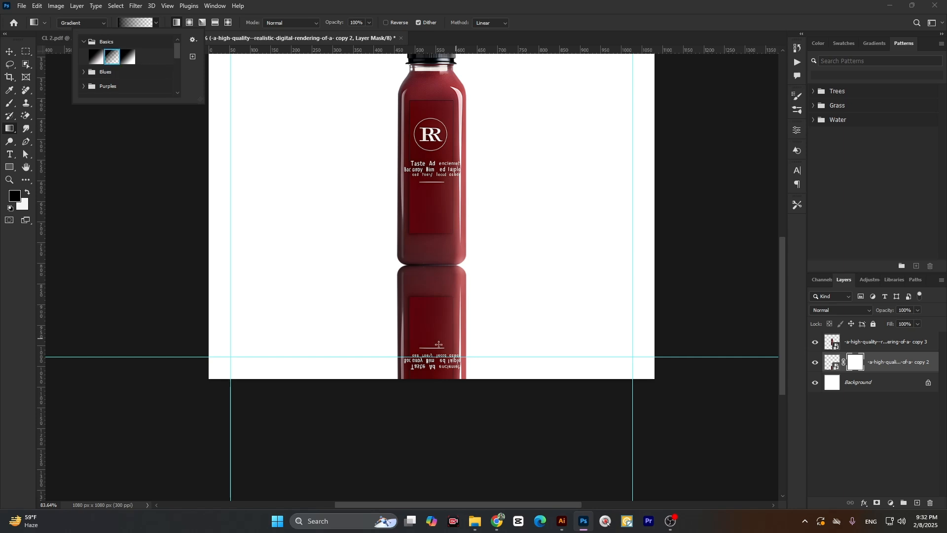
Try fading the reflection with mask gradients drawn upward from below the canvas and downward from the bottle's base, and undo both
left_click(15, 53)
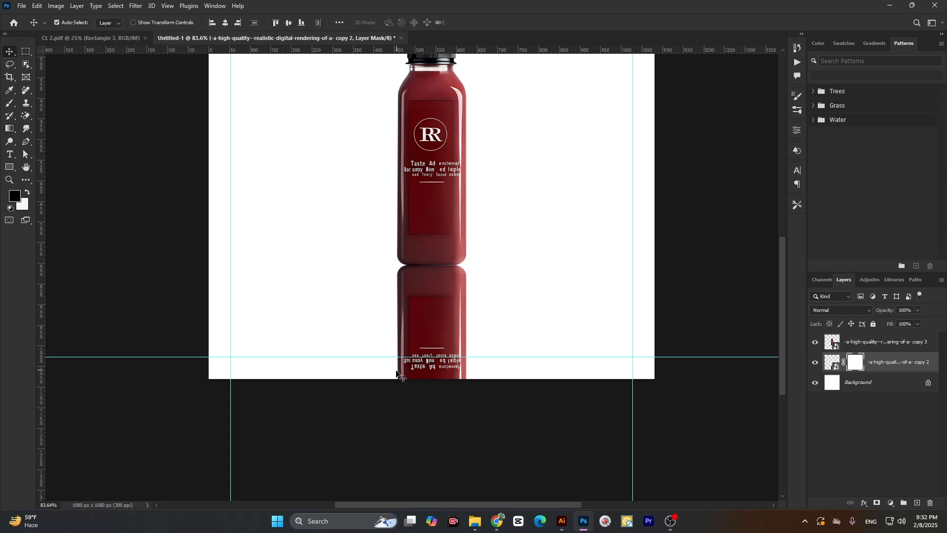
left_click(9, 129)
left_click_drag(427, 390, 429, 214)
key("ctrl+z")
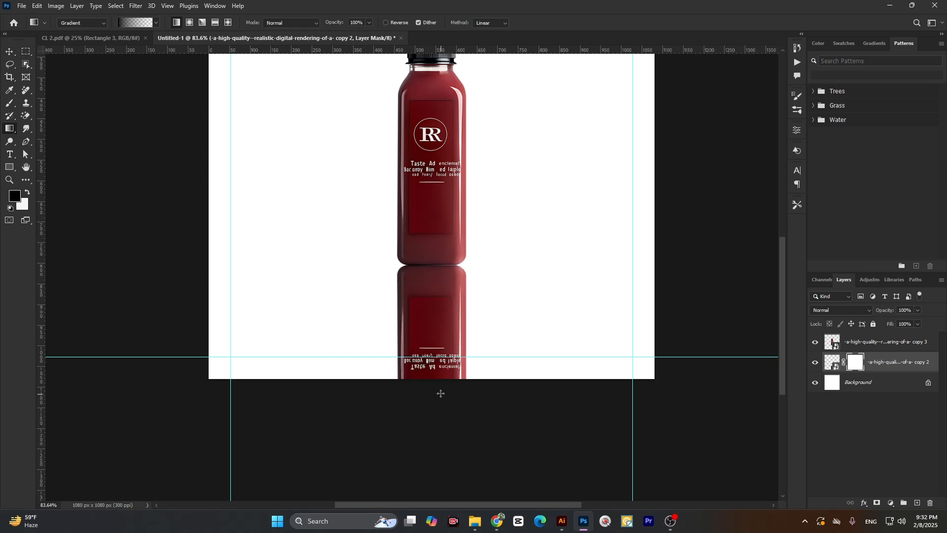
left_click_drag(433, 272, 430, 357)
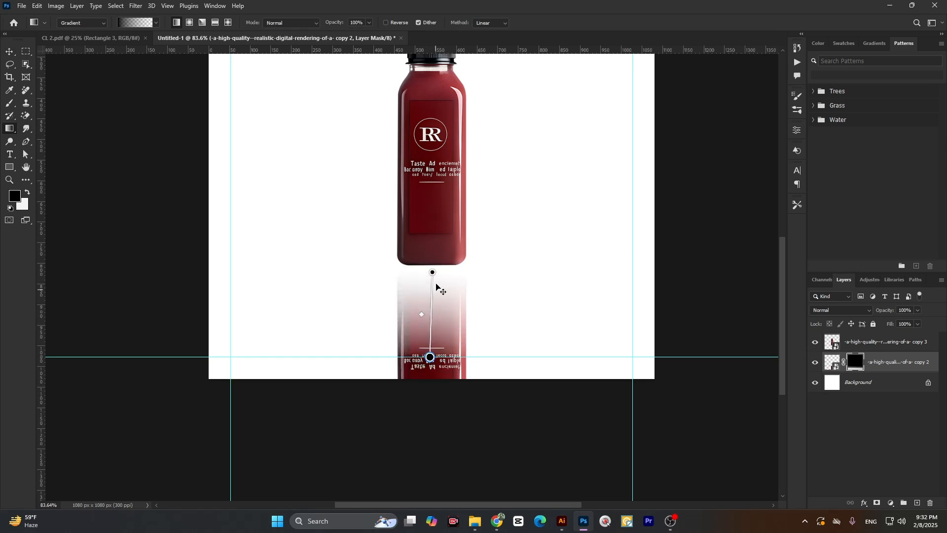
key("ctrl+z")
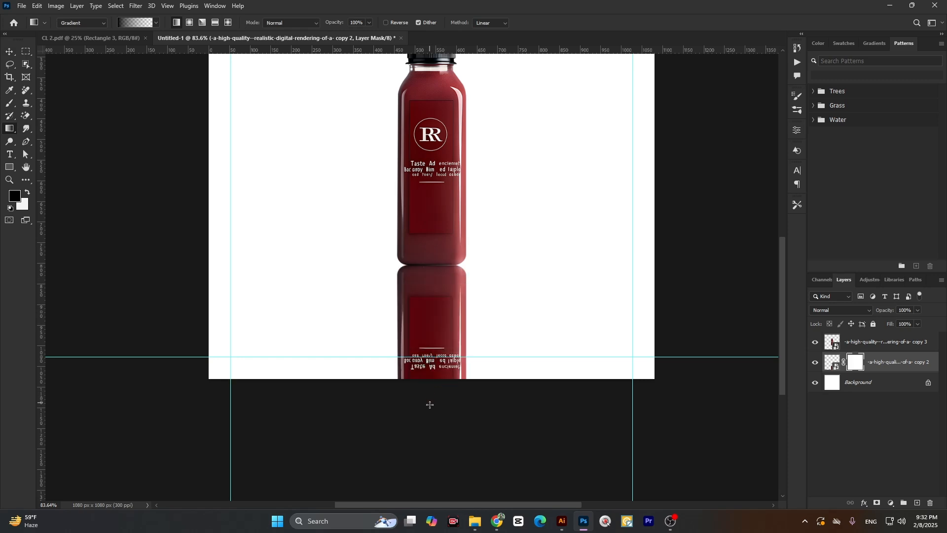
Fade out the reflection's lower part with a mask gradient drawn straight up from below the canvas to just above the bottle's base
left_click_drag(432, 407, 432, 250)
left_click(10, 52)
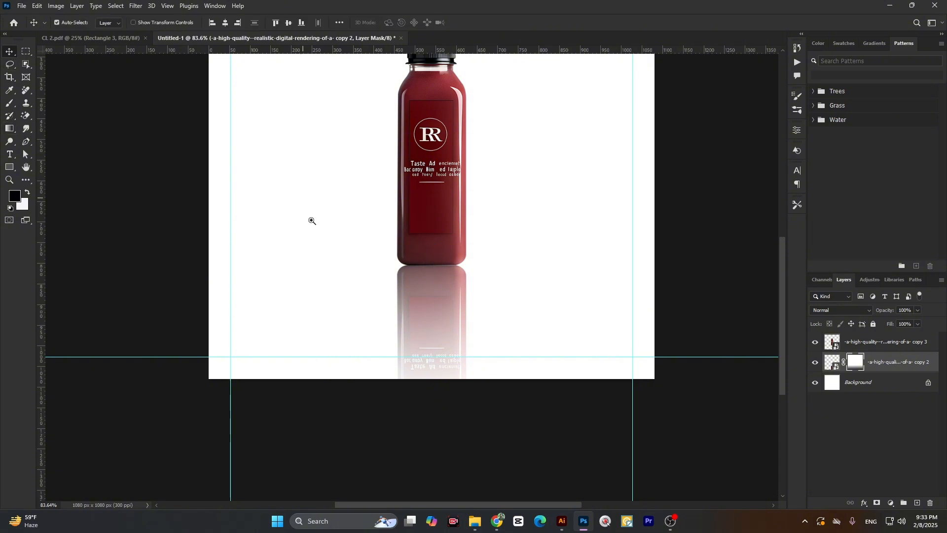
scroll(326, 321, "down", 2)
scroll(368, 335, "up", 1)
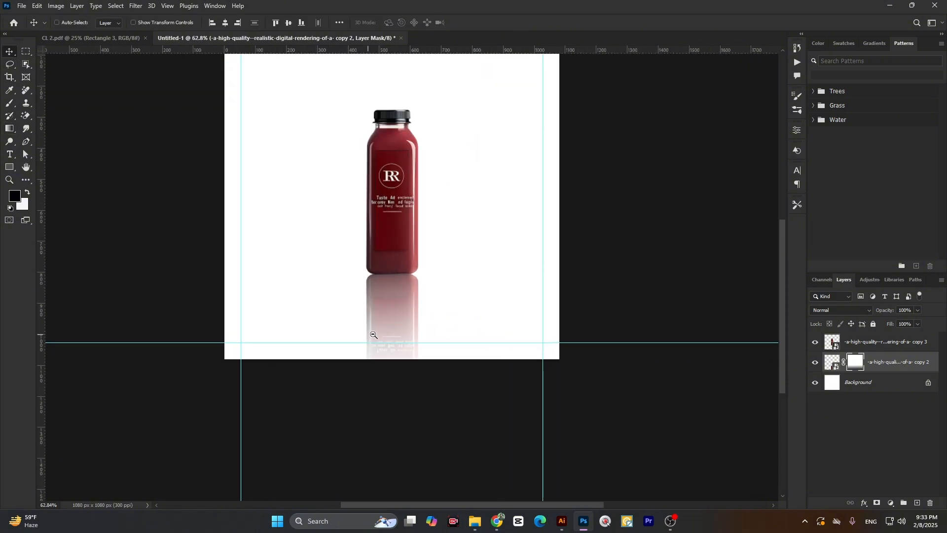
Select the reflection layer itself instead of its mask and reduce its opacity to 49%
left_click(898, 362)
left_click(918, 310)
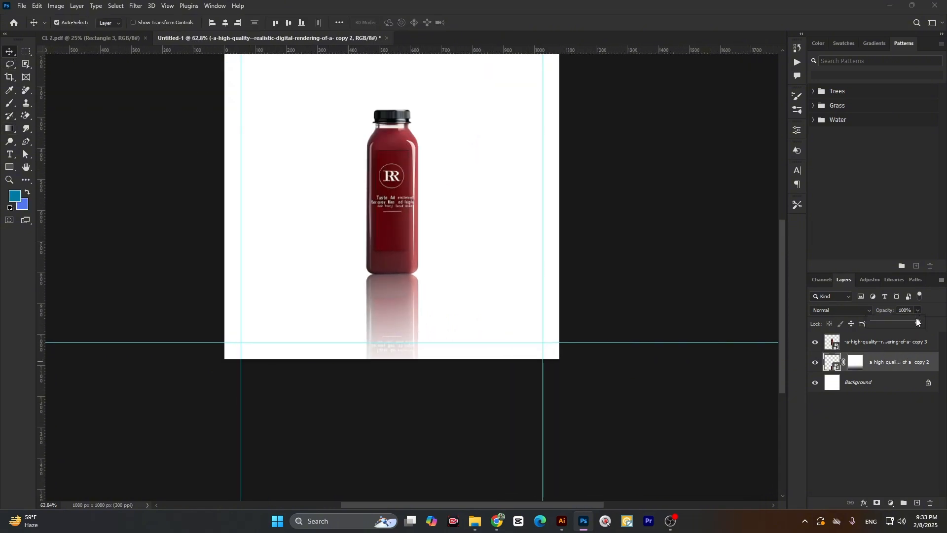
left_click_drag(920, 322, 893, 325)
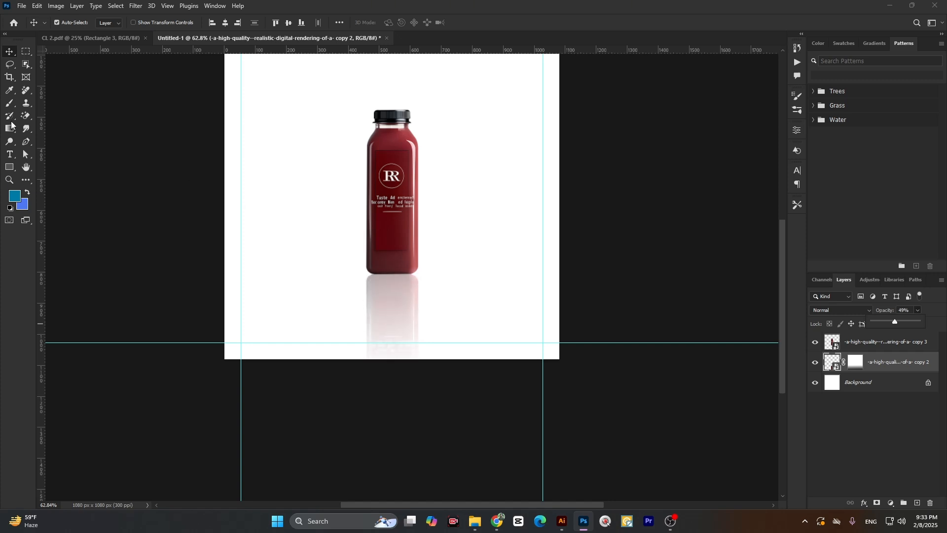
left_click(9, 56)
key("ctrl+t")
right_click(384, 277)
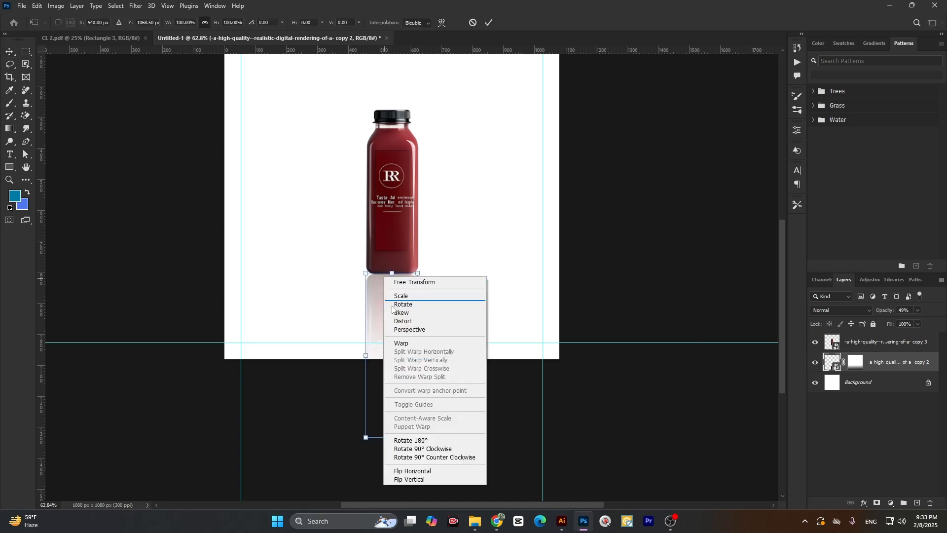
left_click(401, 344)
left_click(465, 200)
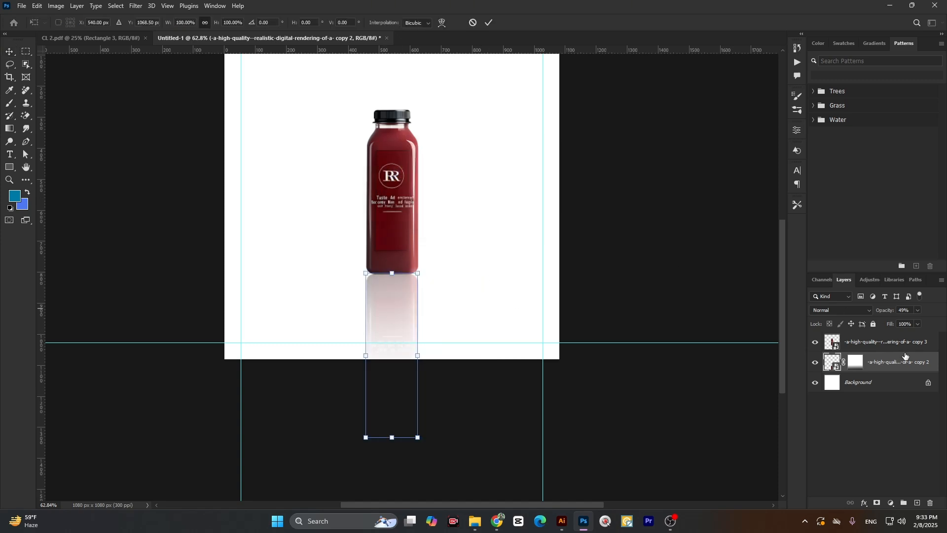
key("Escape")
Duplicate the reflection layer, hide the original, and convert the duplicate to a smart object
right_click(884, 362)
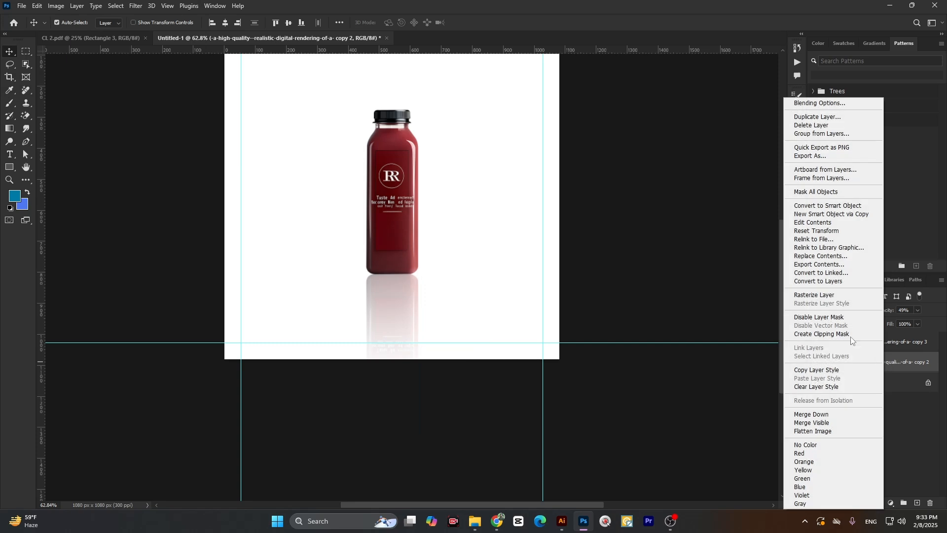
left_click(891, 362)
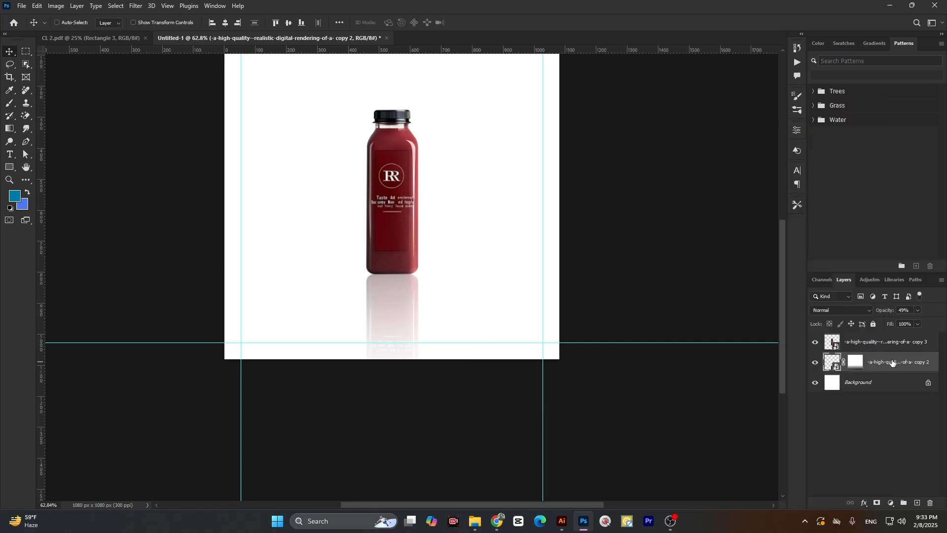
key("ctrl+j")
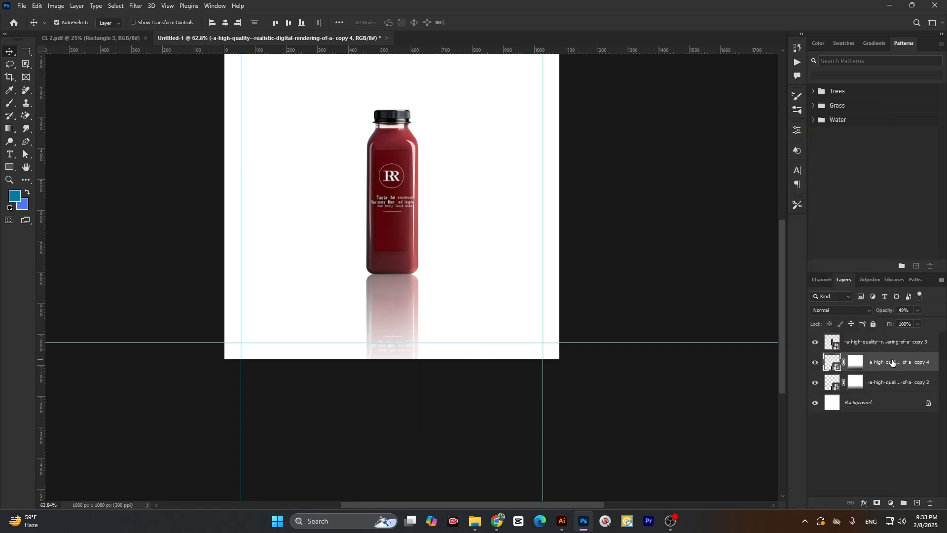
left_click(873, 386)
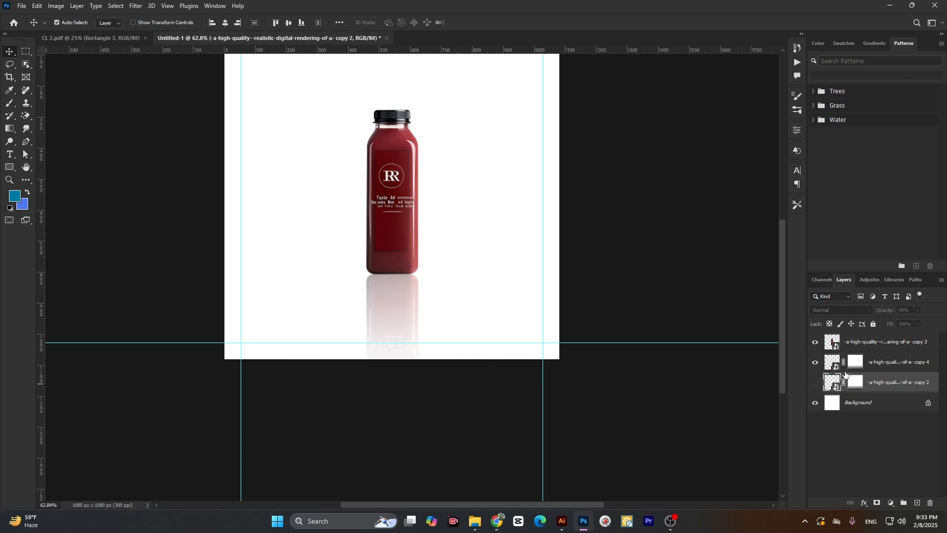
left_click(870, 364)
right_click(871, 366)
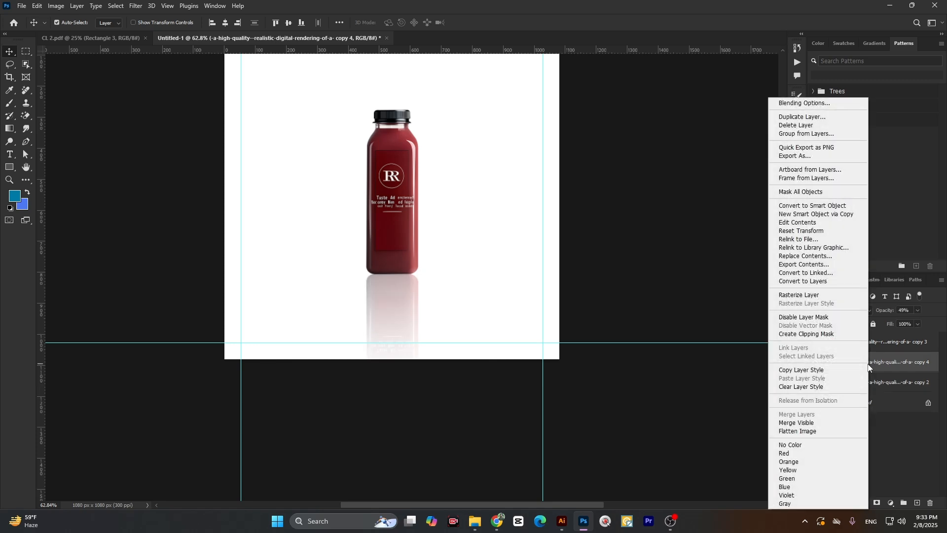
left_click(793, 206)
Warp the duplicate reflection's two upper corners up behind the bottle's rounded base and apply the warp
key("ctrl+t")
right_click(393, 289)
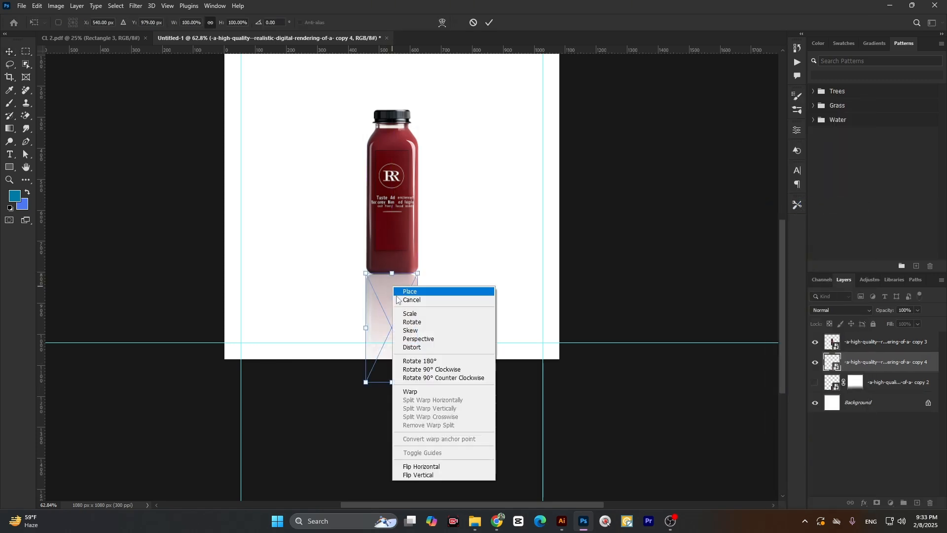
left_click(410, 392)
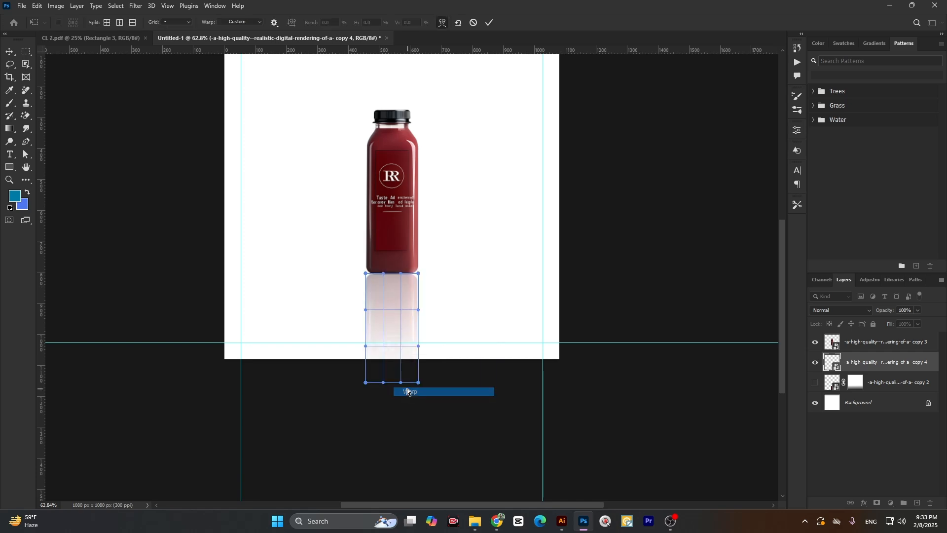
scroll(365, 275, "up", 5)
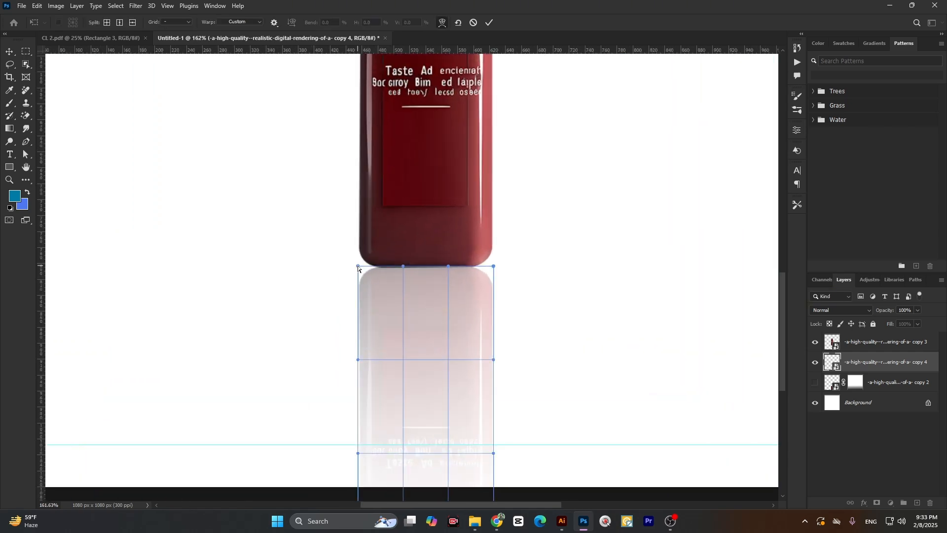
left_click_drag(358, 266, 359, 230)
left_click_drag(495, 267, 491, 231)
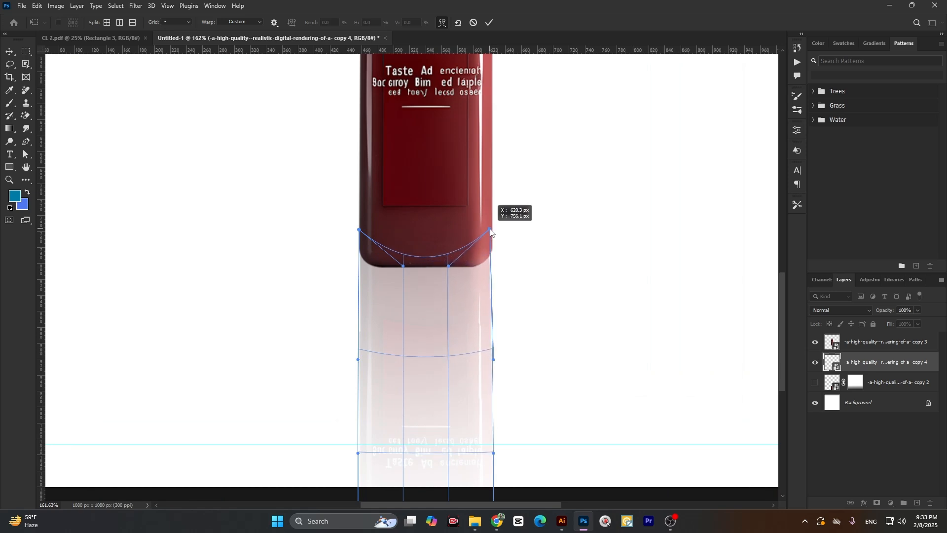
left_click(489, 22)
scroll(457, 319, "down", 5)
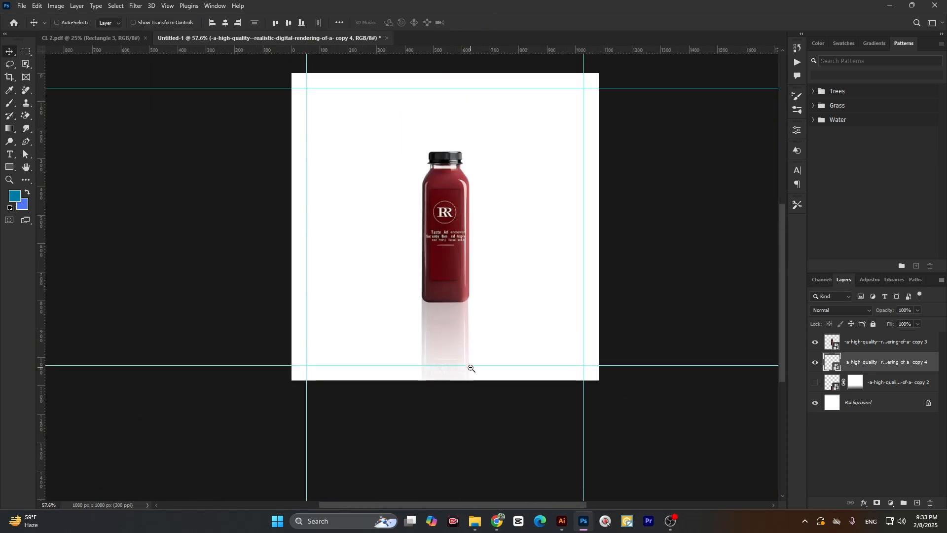
scroll(470, 363, "up", 1)
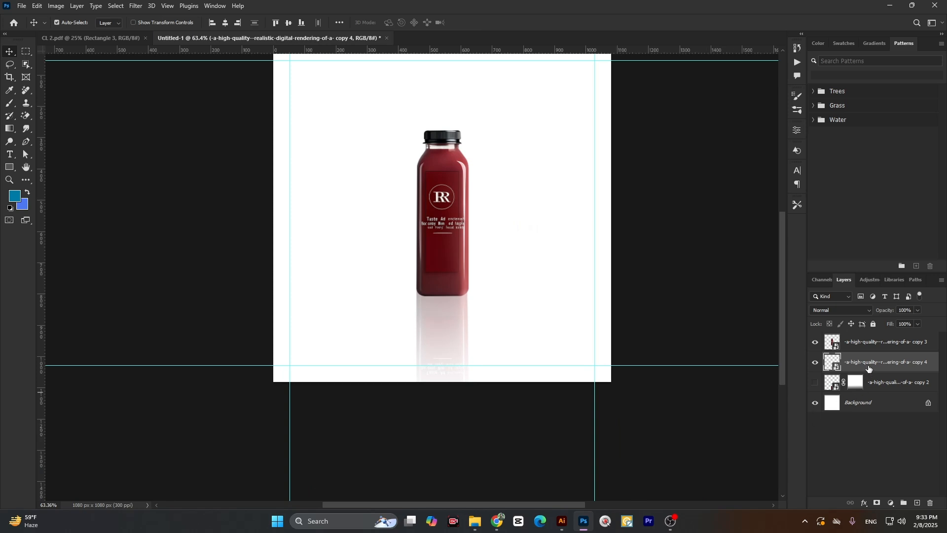
Delete the warped reflection copy and show the original masked reflection layer again
key("Delete")
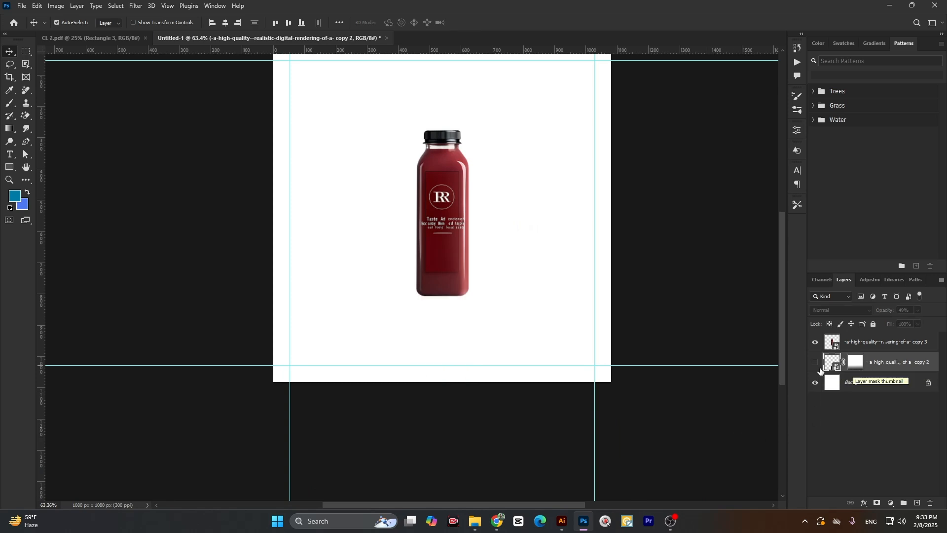
left_click(815, 365)
scroll(429, 323, "up", 1)
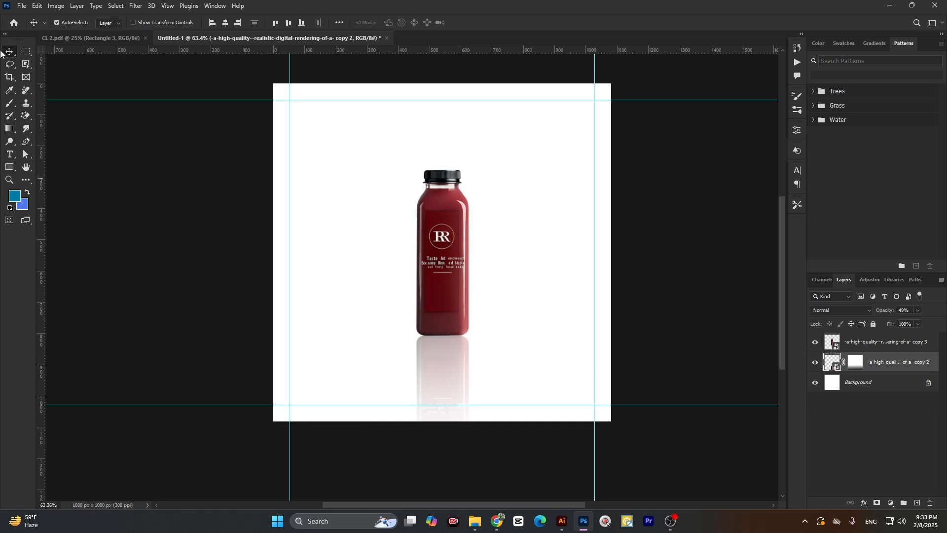
Examine how the faded reflection meets the bottle's base, both close up and within the whole composition
scroll(334, 293, "down", 6)
scroll(397, 301, "up", 3)
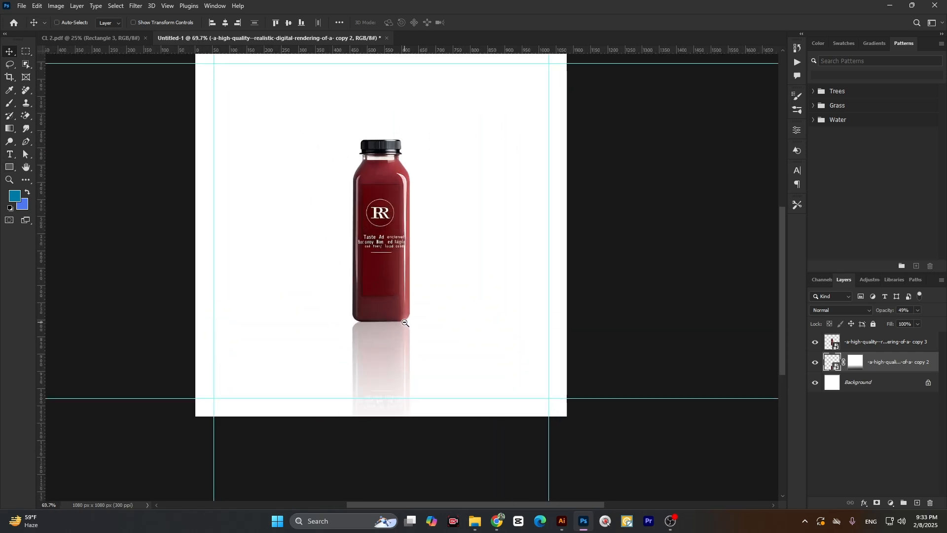
scroll(402, 308, "down", 3)
scroll(408, 319, "up", 2)
scroll(409, 319, "up", 1)
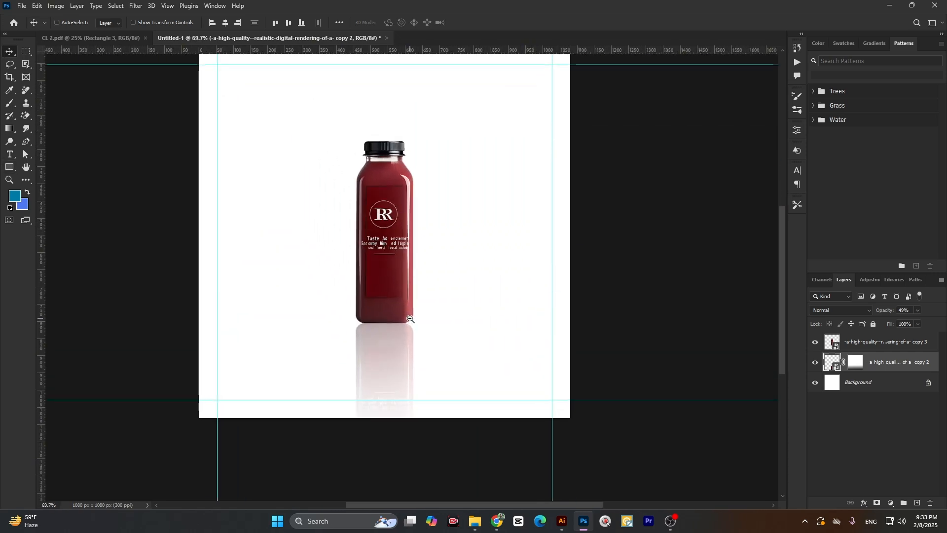
scroll(410, 319, "down", 2)
scroll(404, 334, "up", 1)
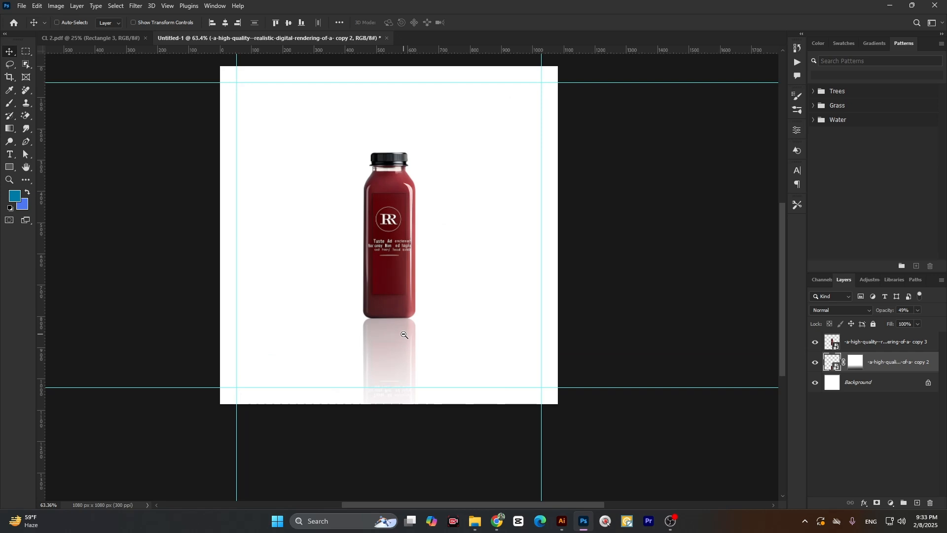
Unlock the white background layer and add a Gradient Overlay layer style to it
left_click(871, 387)
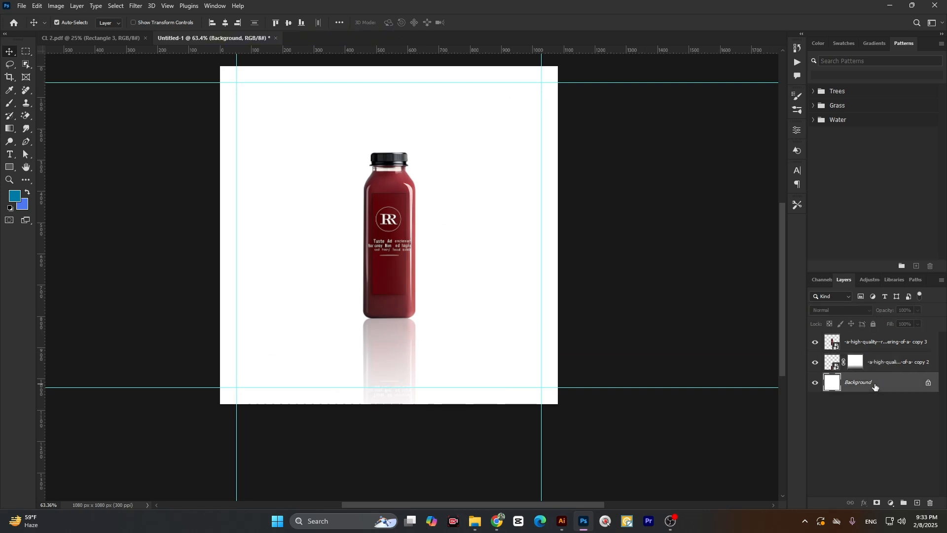
left_click(928, 384)
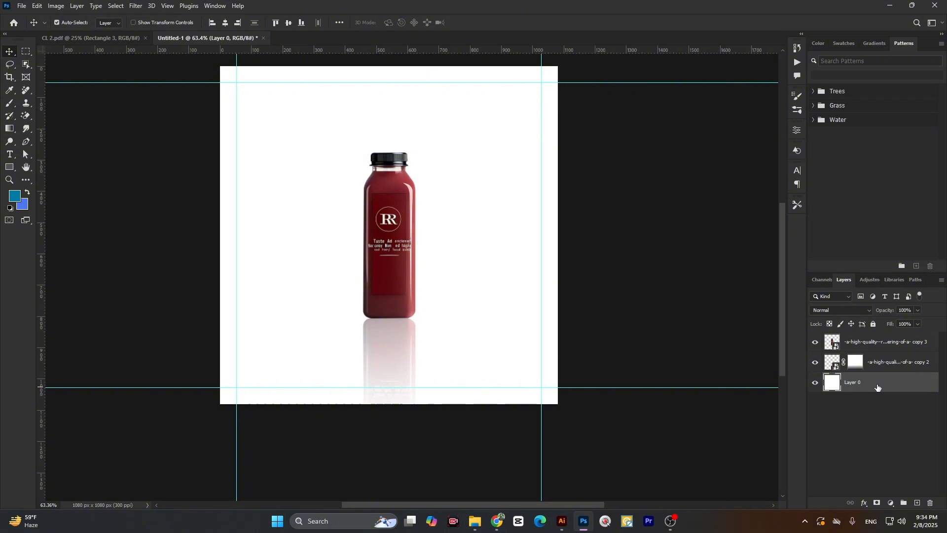
right_click(877, 385)
key("Escape")
left_click(866, 502)
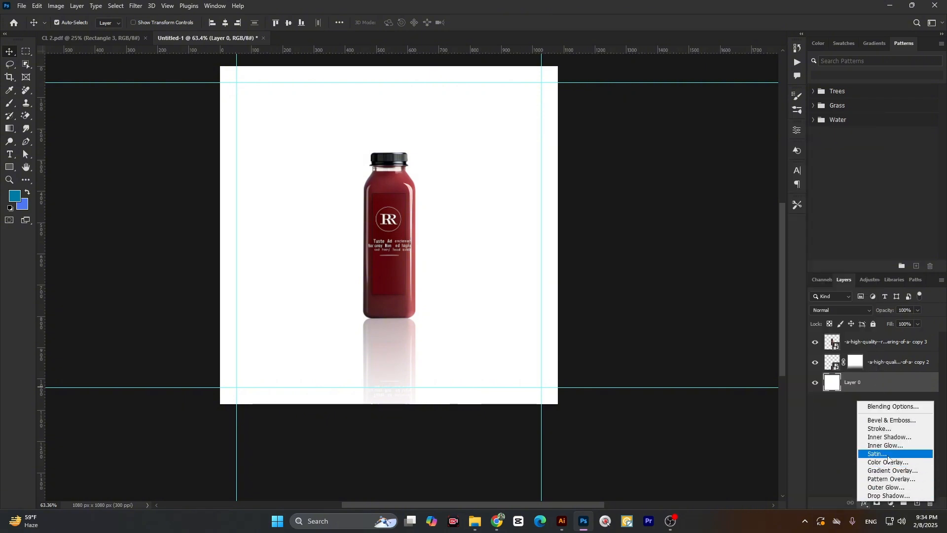
left_click(886, 471)
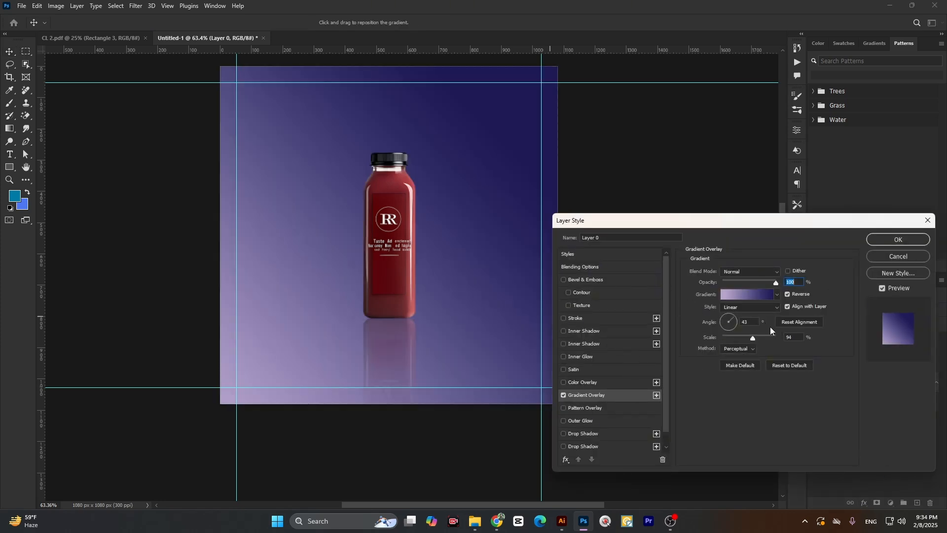
Try the Radial and Angle styles on the background's gradient overlay and return it to Linear
left_click(753, 294)
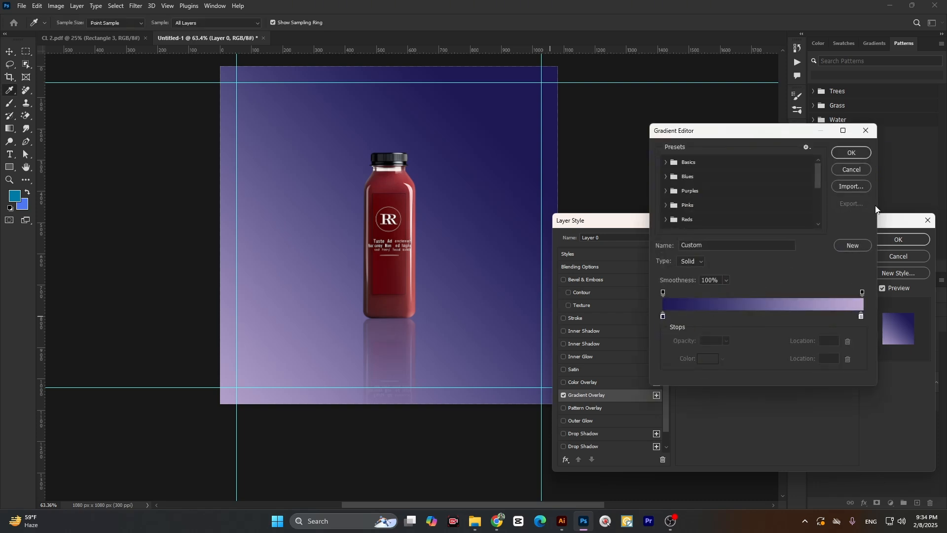
left_click(854, 169)
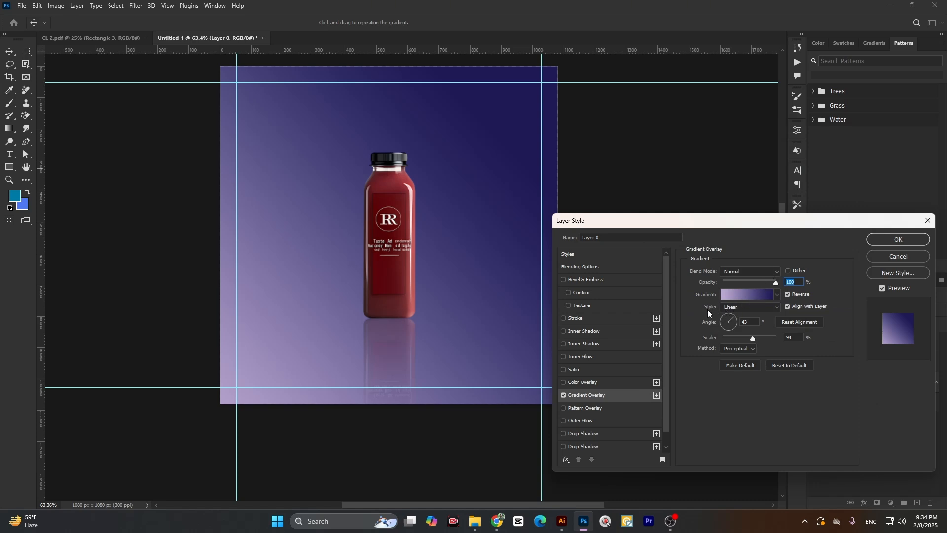
left_click(730, 310)
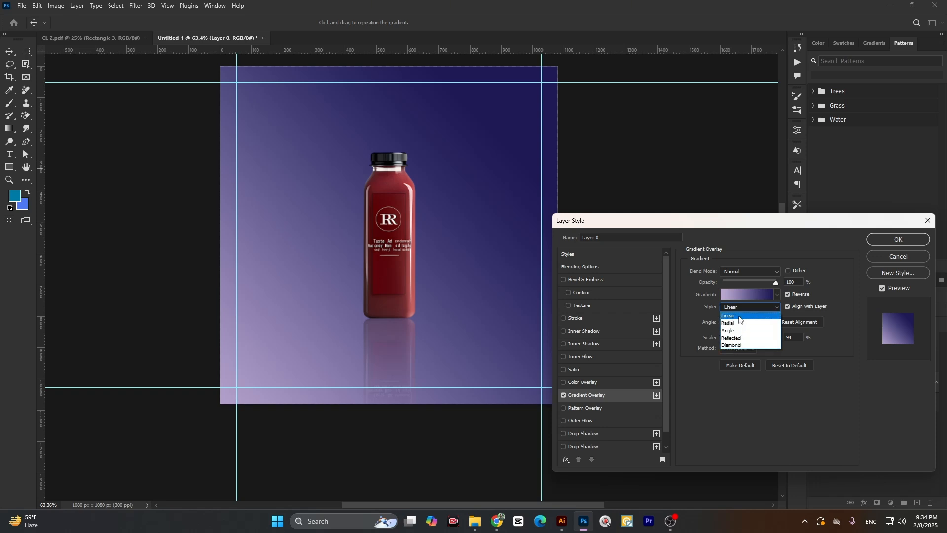
left_click(739, 323)
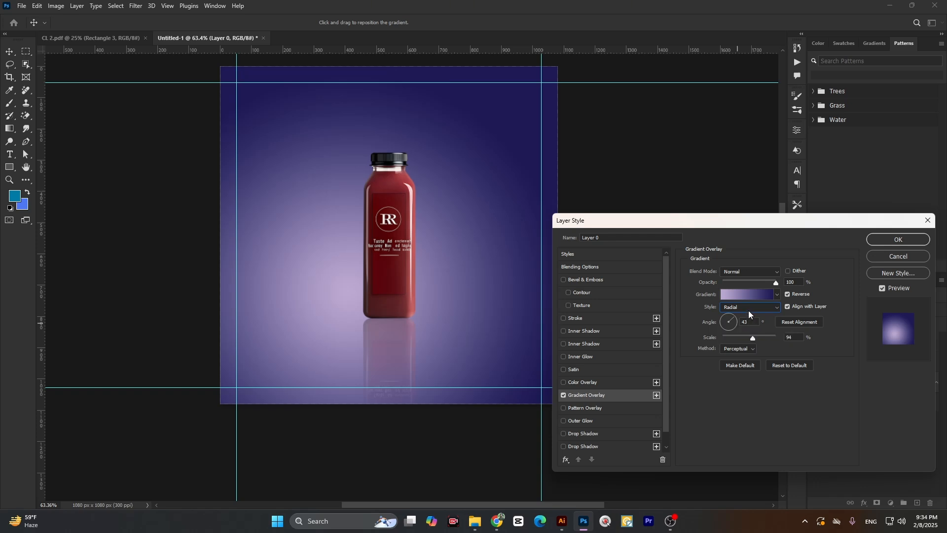
left_click(748, 309)
left_click(736, 330)
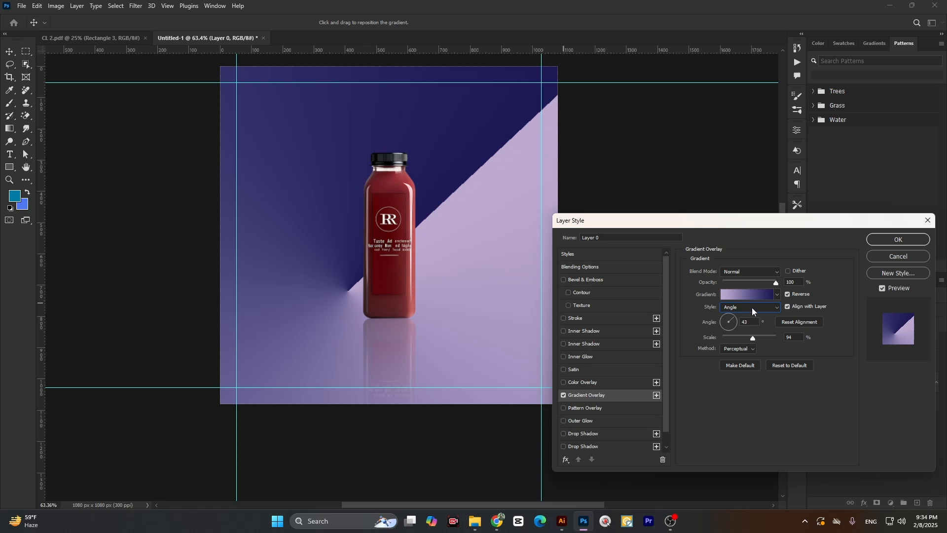
left_click(751, 307)
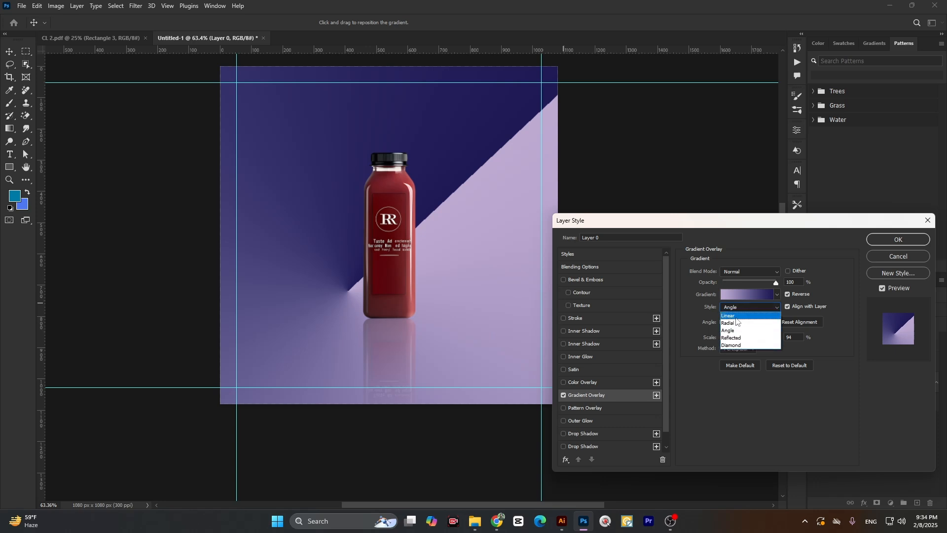
left_click(730, 316)
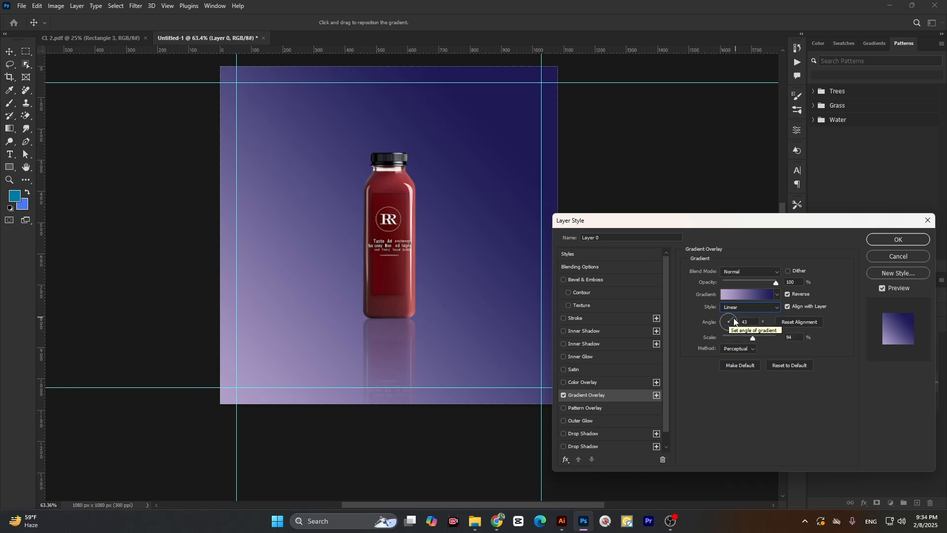
Set the linear gradient overlay's angle to 90° and its scale to 117%
left_click_drag(735, 321, 729, 317)
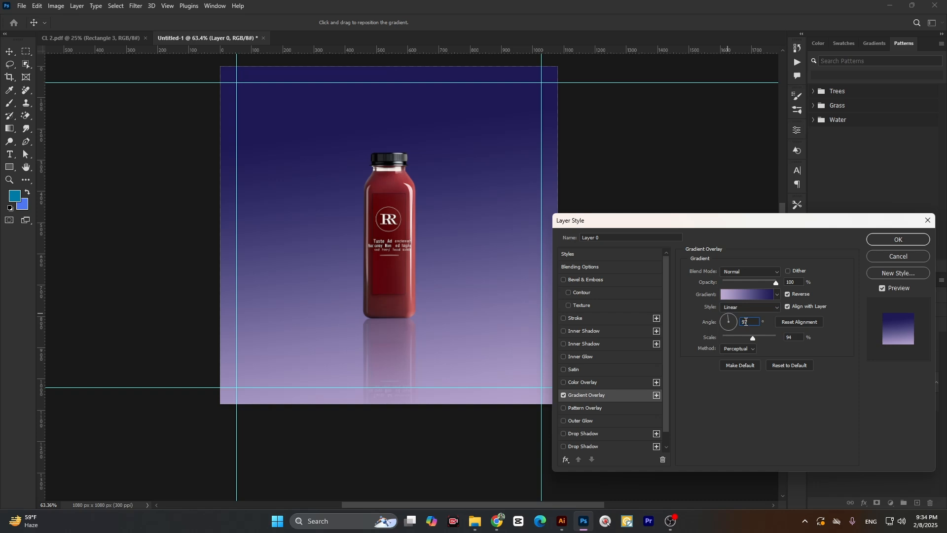
type("90")
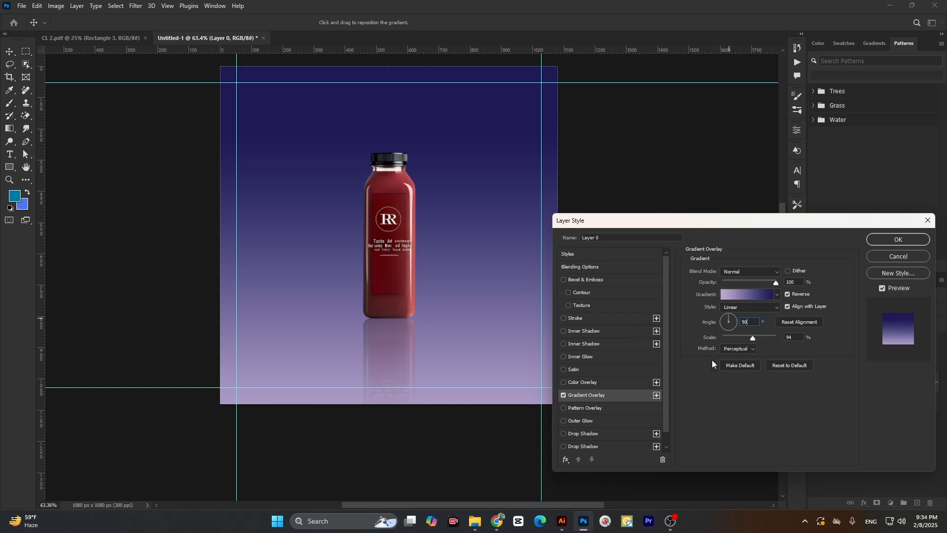
mouse_move(753, 338)
left_mouse_down()
mouse_move(728, 336)
mouse_move(765, 342)
mouse_move(712, 339)
mouse_move(757, 343)
left_mouse_up()
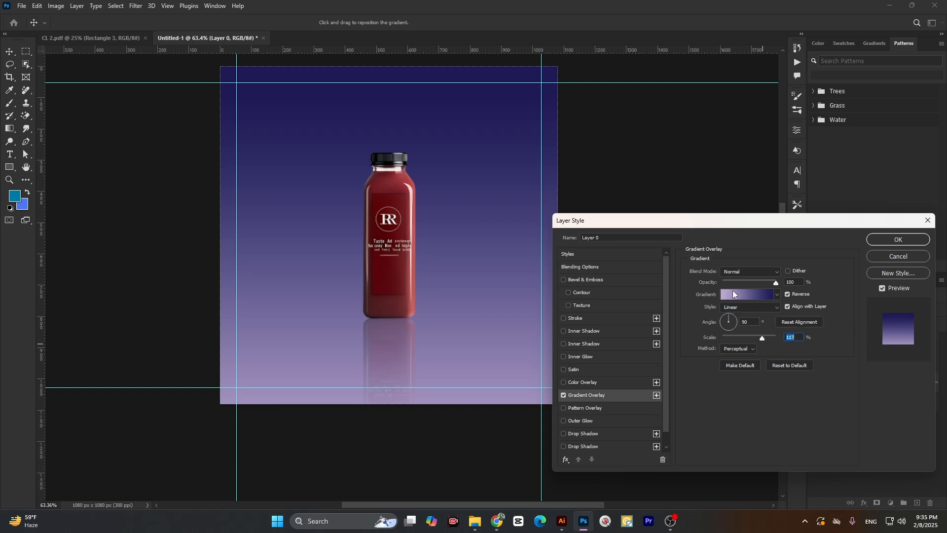
Try the Color Dodge blend mode on the gradient overlay and set it back to Normal
mouse_move(777, 286)
left_mouse_down()
mouse_move(742, 283)
mouse_move(777, 286)
left_mouse_up()
left_click(771, 280)
left_click(749, 272)
left_click(739, 351)
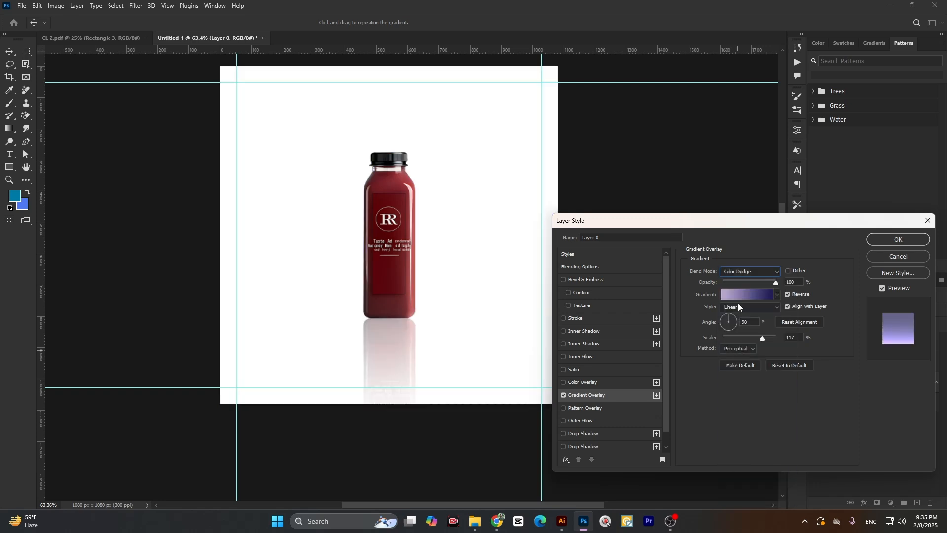
left_click(751, 271)
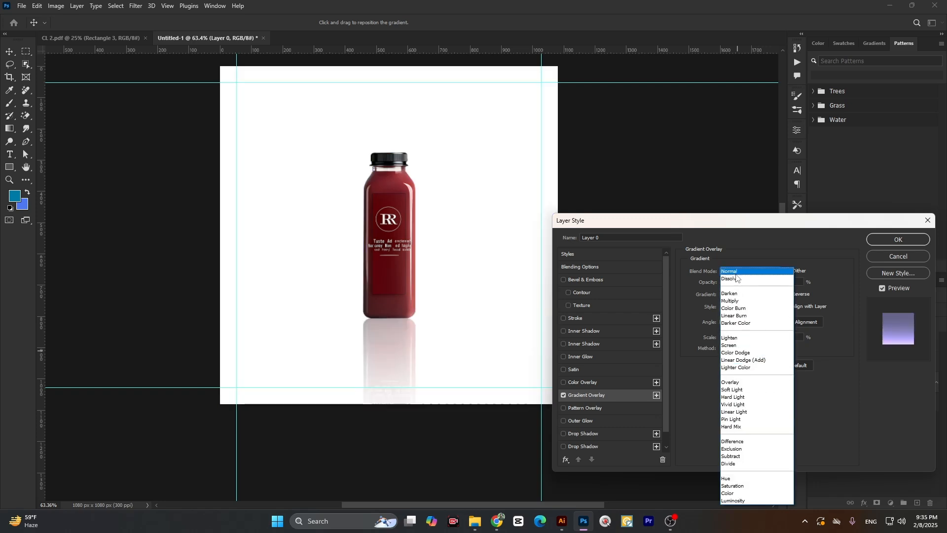
left_click(736, 273)
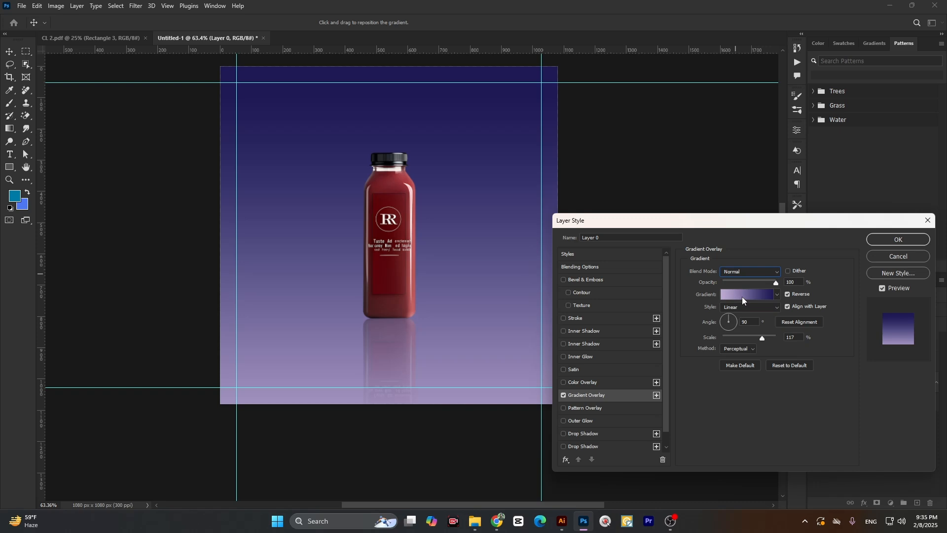
Recolor the gradient's dark blue stop with a red sampled from the bottle's shoulder and confirm the edited gradient
left_click(742, 298)
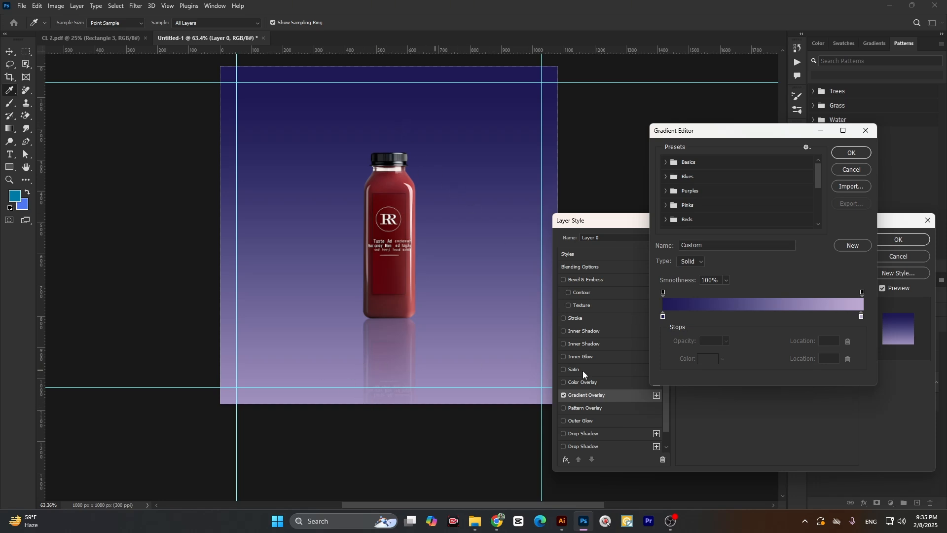
left_click(662, 316)
left_click(709, 363)
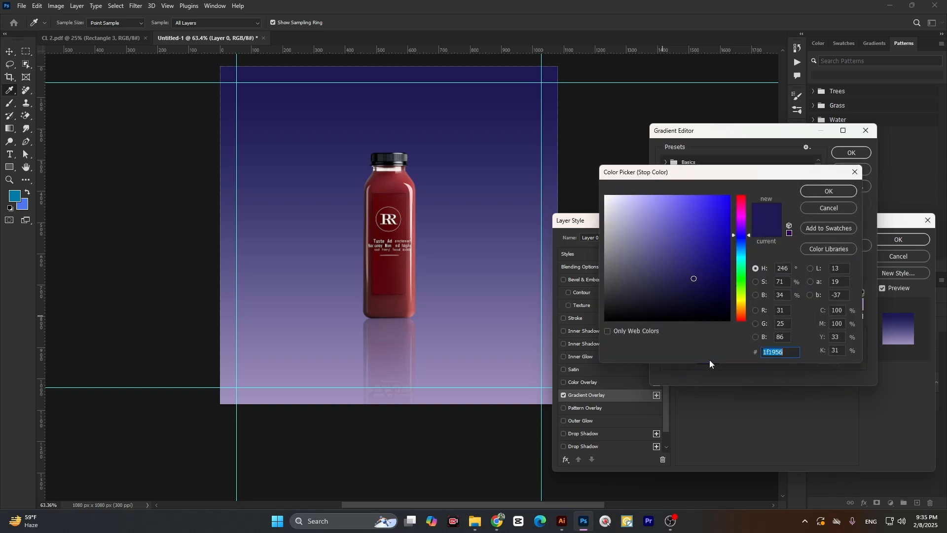
left_click_drag(742, 224, 702, 236)
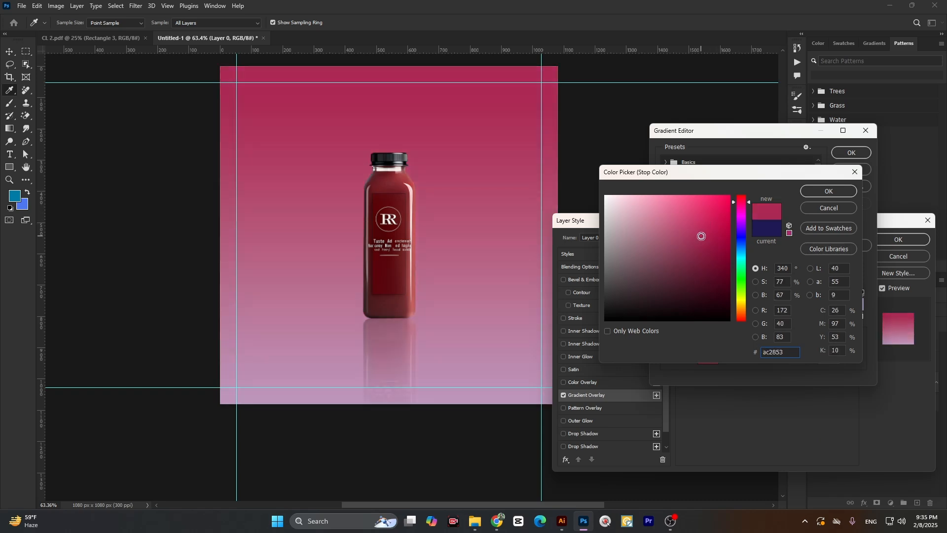
left_click(404, 173)
left_click(404, 173)
left_click(400, 174)
left_click(827, 192)
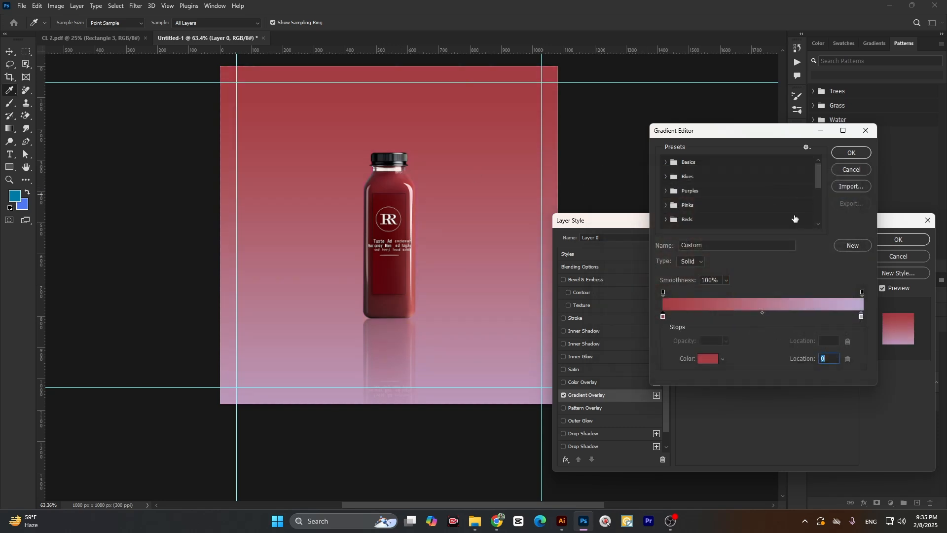
left_click(852, 153)
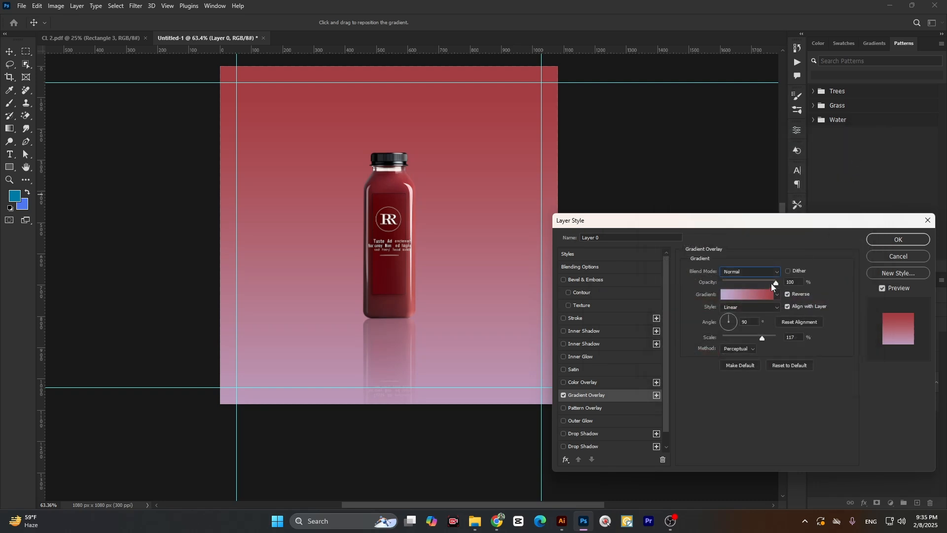
Recolor the gradient's lilac stop by sampling the bottle's lower body and deepening it to dark red #55070a, and confirm the gradient
left_click(771, 284)
left_click(861, 316)
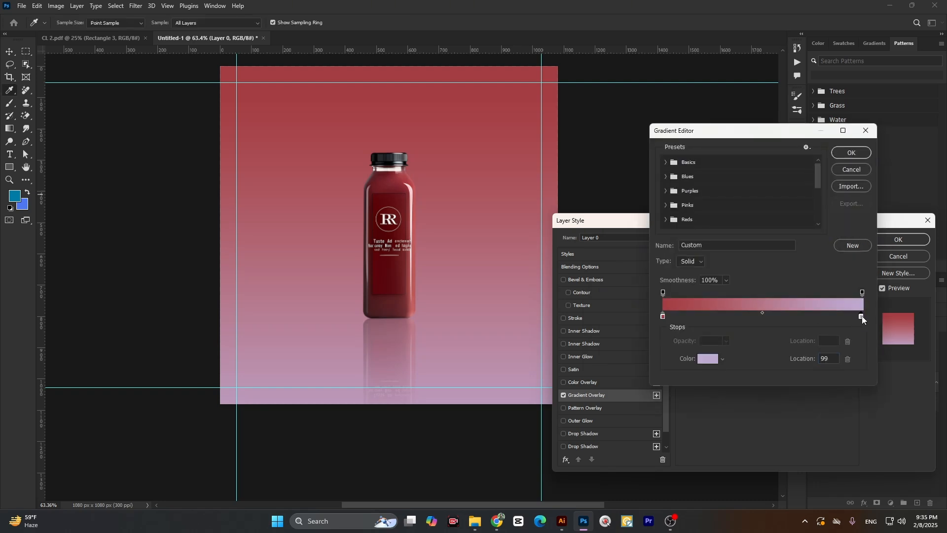
left_click(706, 360)
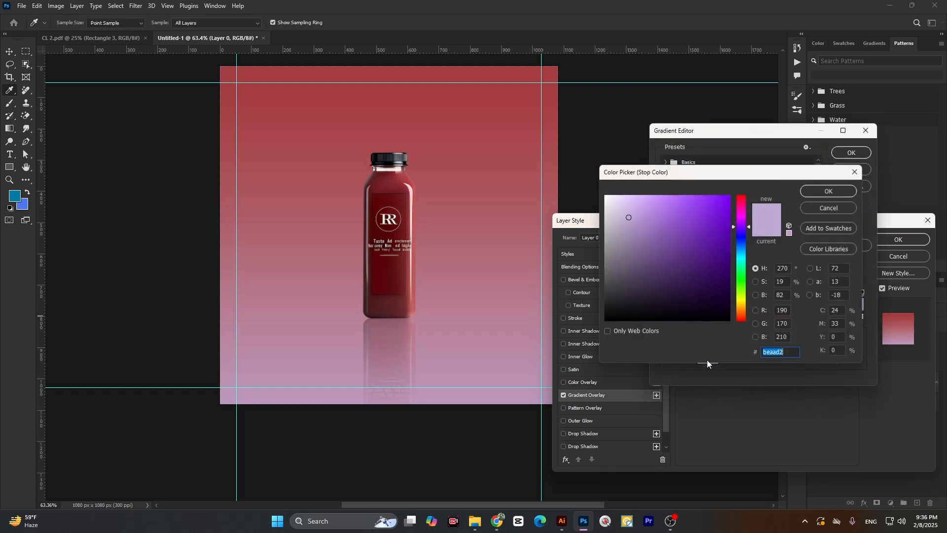
left_click(374, 302)
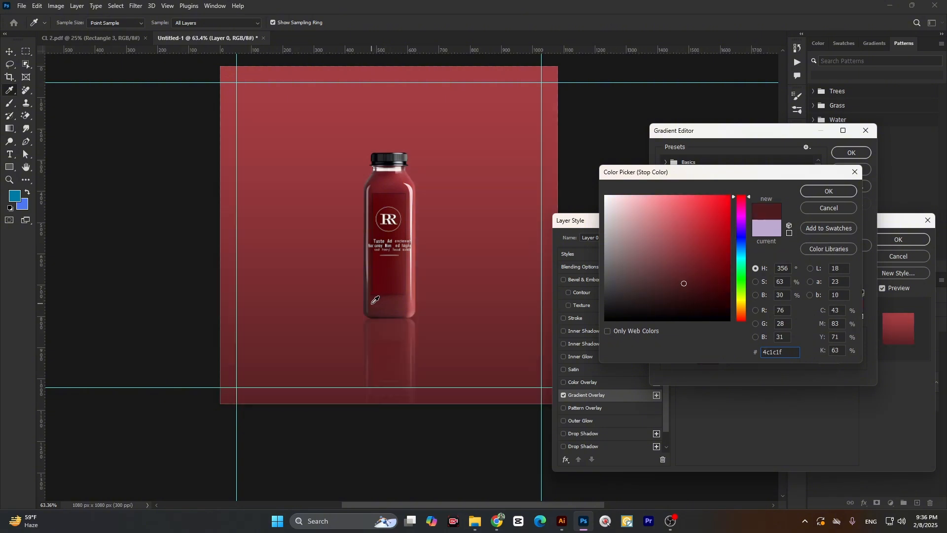
left_click(374, 302)
left_click(375, 305)
left_click(376, 306)
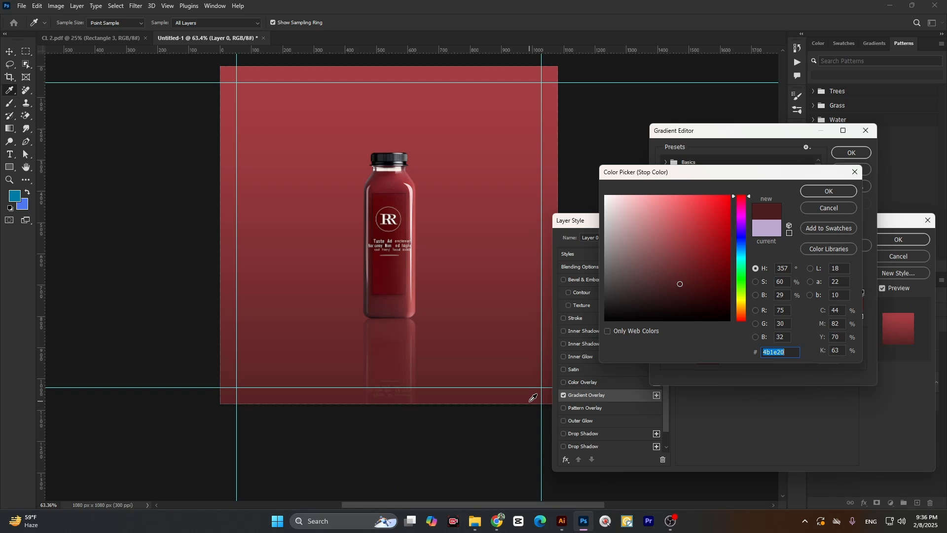
left_click(697, 282)
left_click_drag(697, 282, 720, 279)
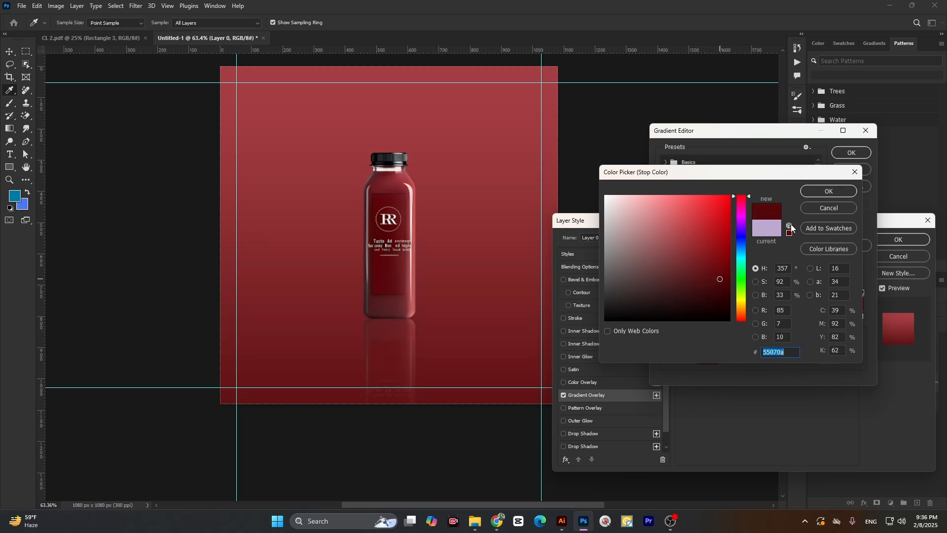
left_click(826, 194)
left_click(855, 153)
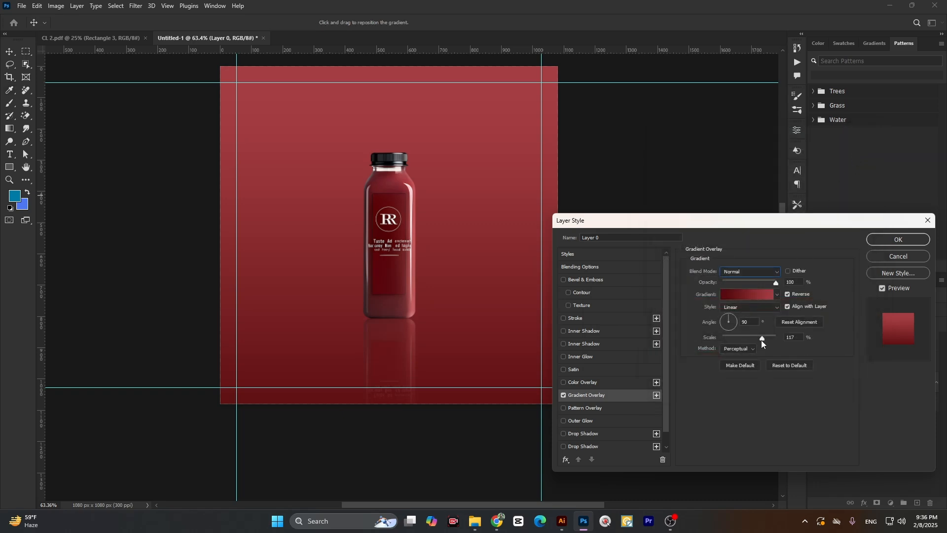
Reduce the gradient overlay's scale to 63% and apply the layer style to the background
left_click_drag(762, 339, 736, 344)
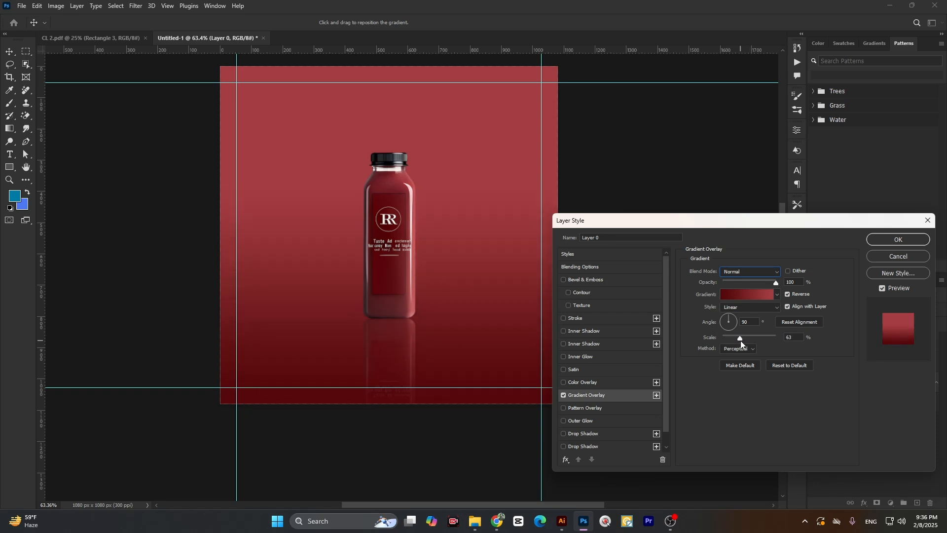
left_click(741, 340)
left_click(894, 242)
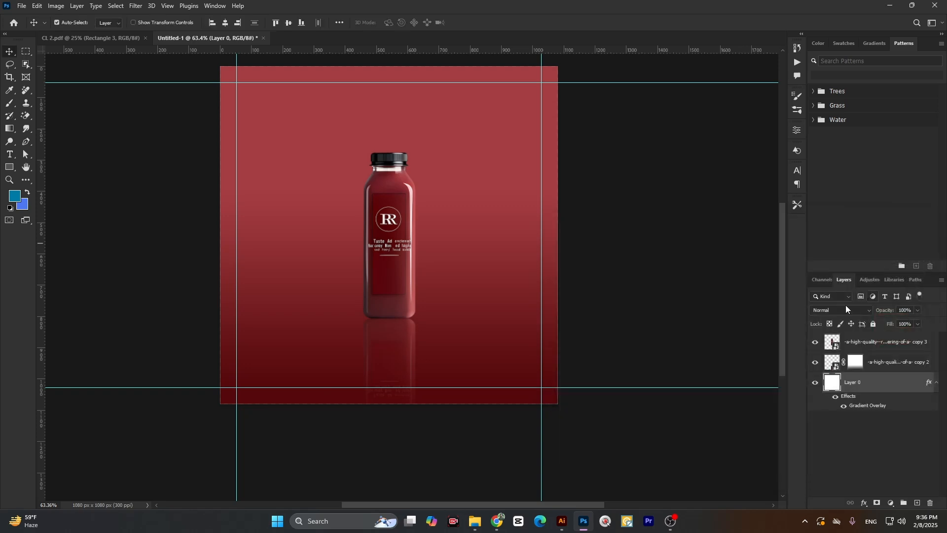
scroll(302, 228, "down", 3)
scroll(306, 232, "up", 3)
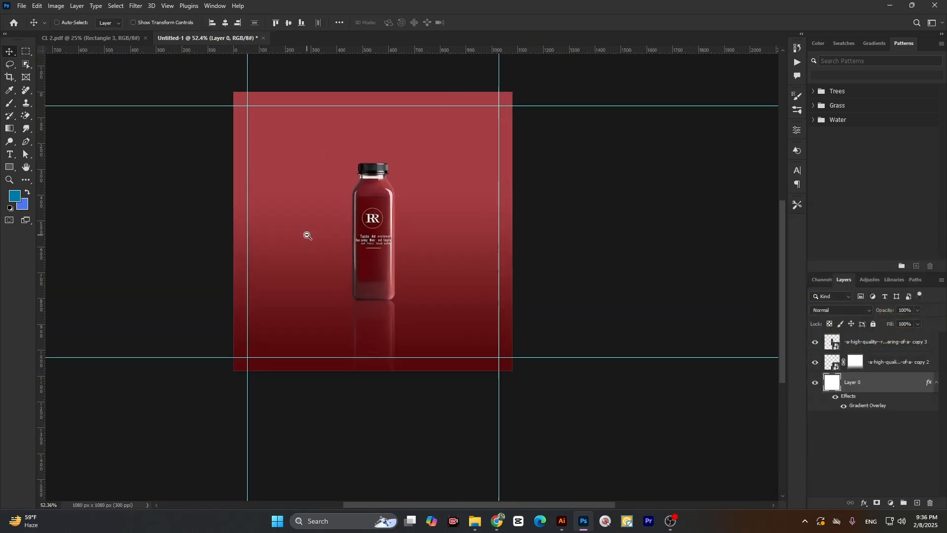
scroll(350, 262, "up", 2)
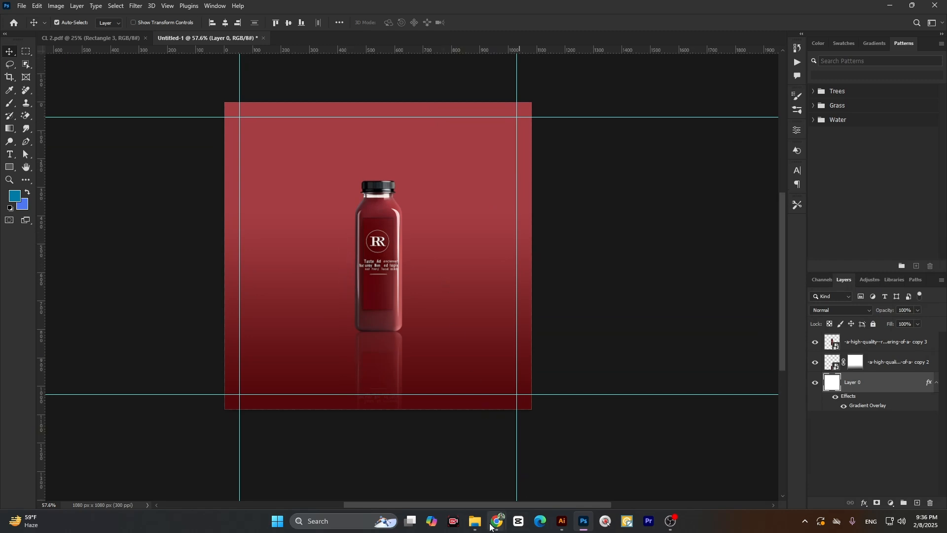
Switch to Chrome and search Google Images in a new tab for "product social media post design"
mouse_move(498, 521)
left_click(462, 496)
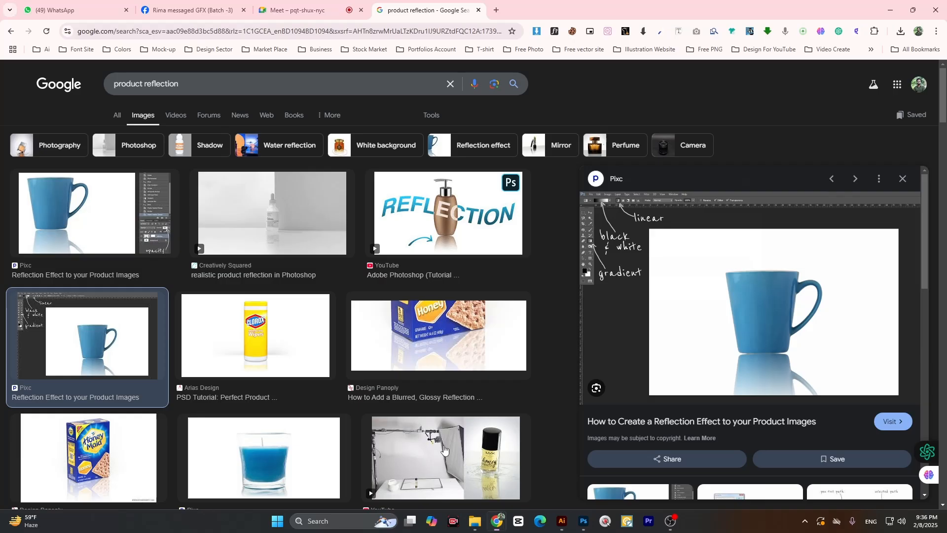
left_click(496, 10)
type("soci")
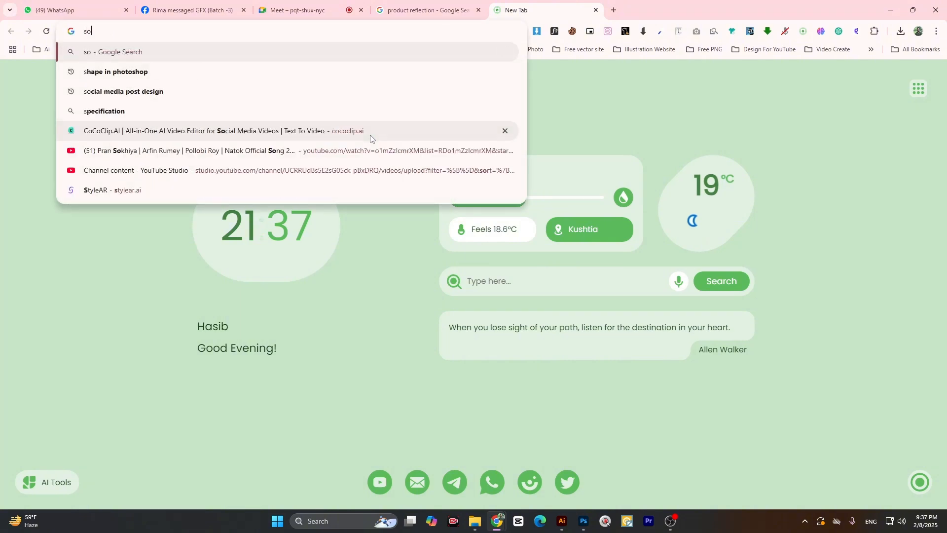
key("Escape")
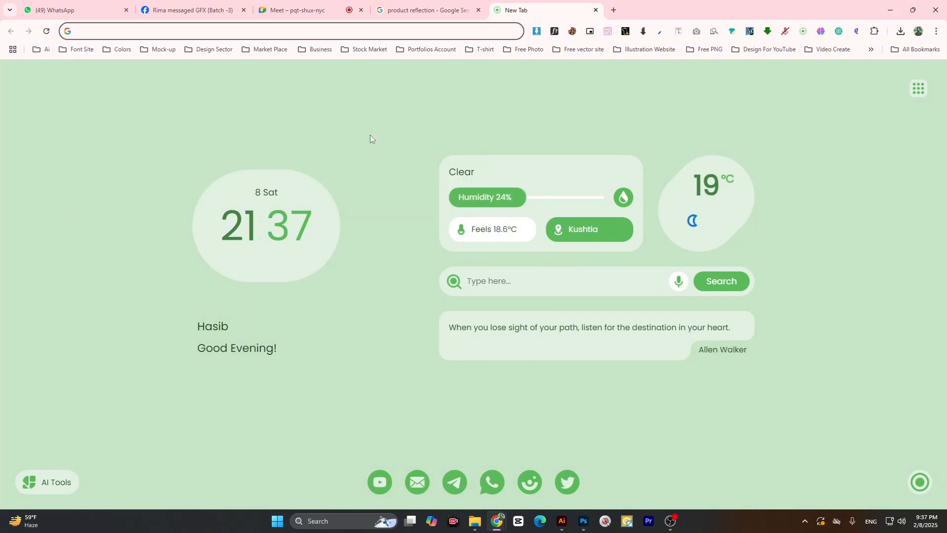
type("product ")
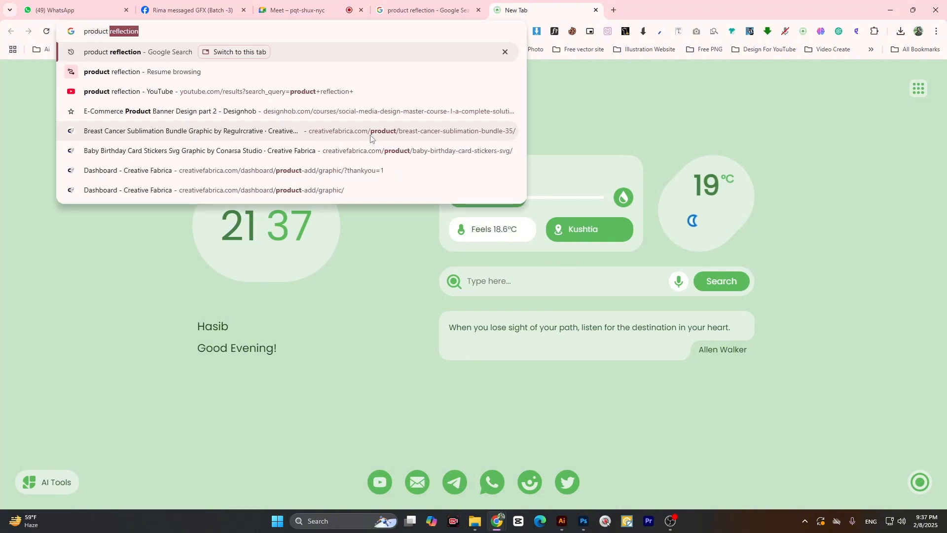
type("social media po")
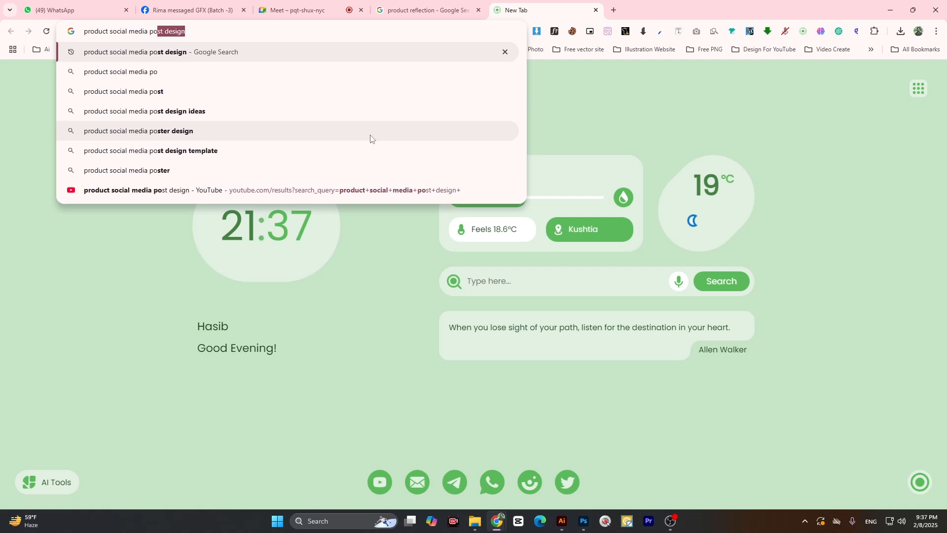
key("Return")
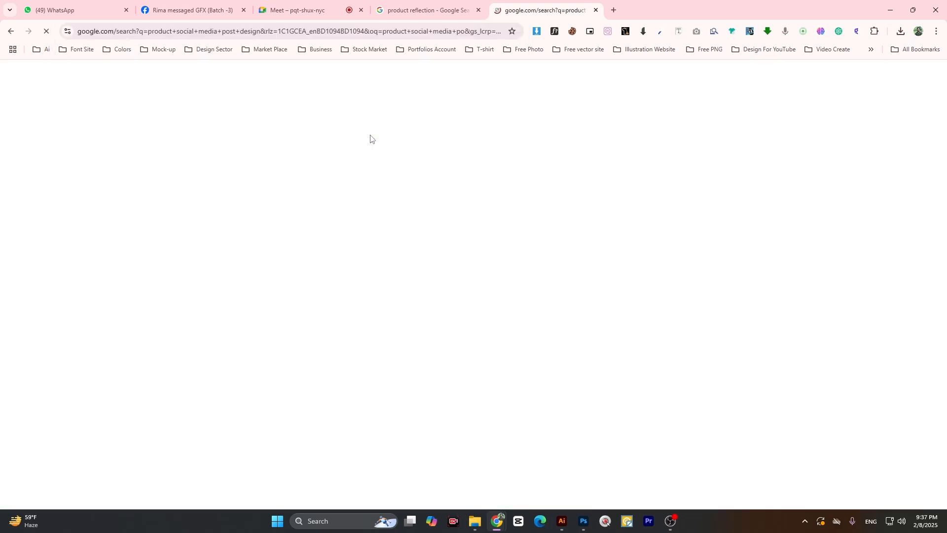
left_click(144, 115)
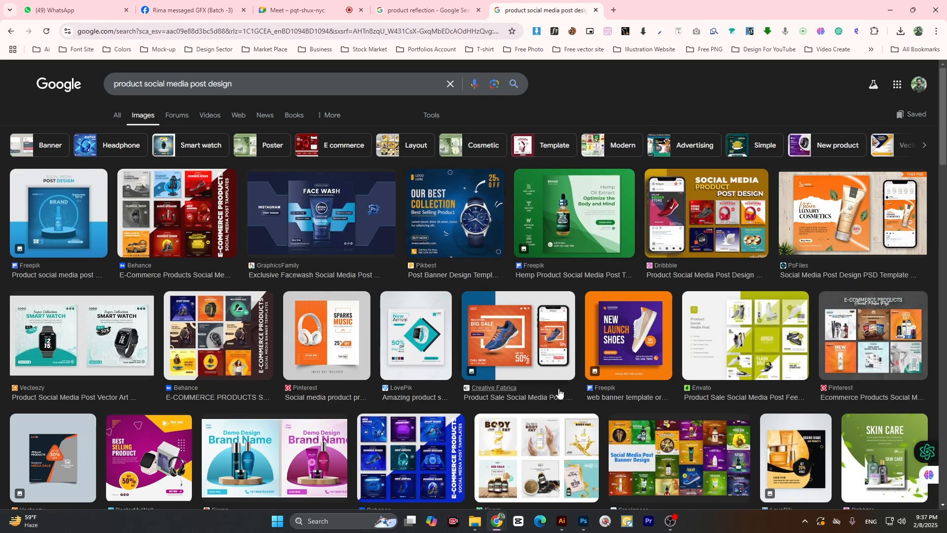
Browse the post design references, switch to Photoshop, and inspect where the bottle's base meets its reflection
scroll(459, 294, "down", 5)
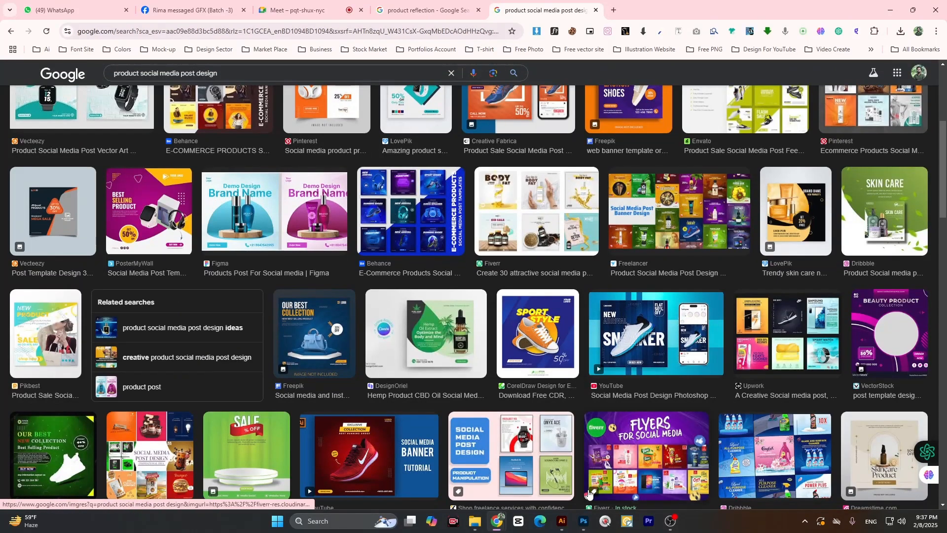
left_click(584, 521)
scroll(379, 399, "up", 8)
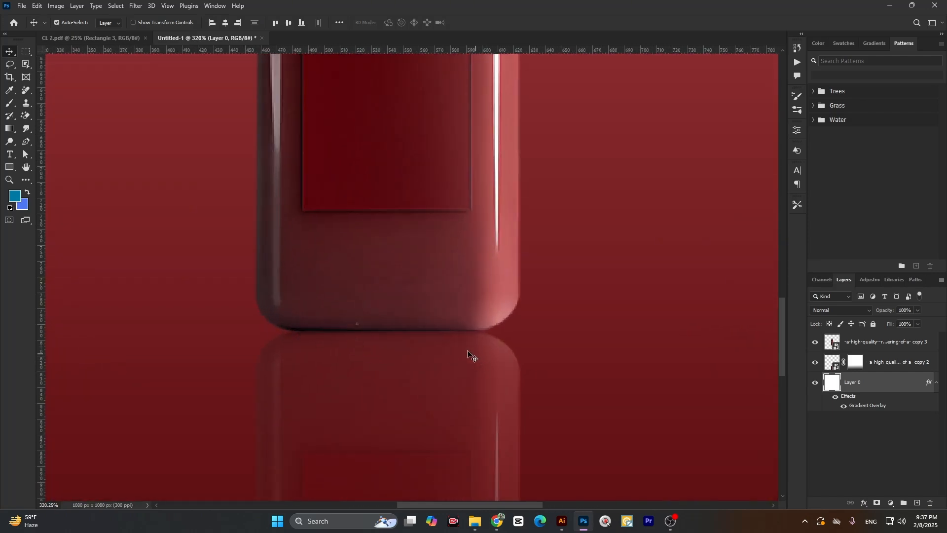
scroll(396, 324, "down", 3)
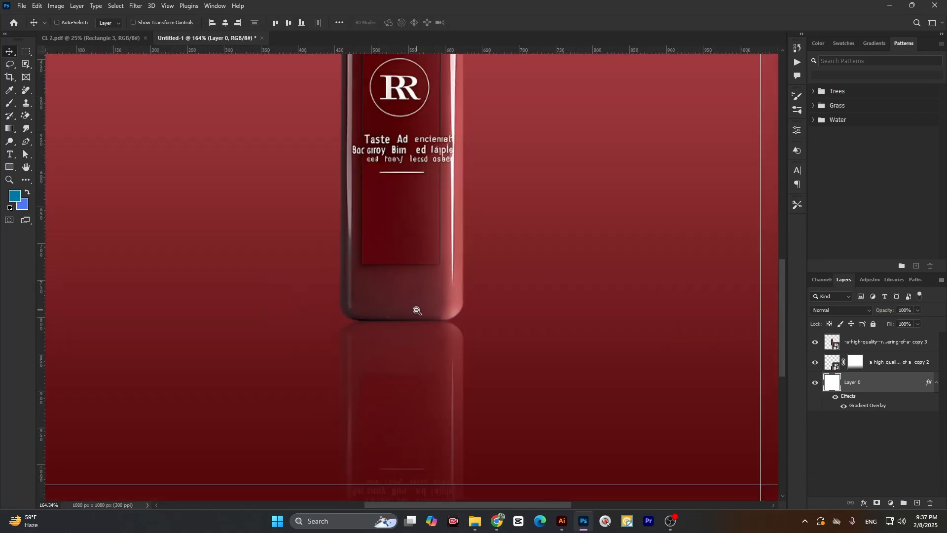
scroll(408, 318, "up", 2)
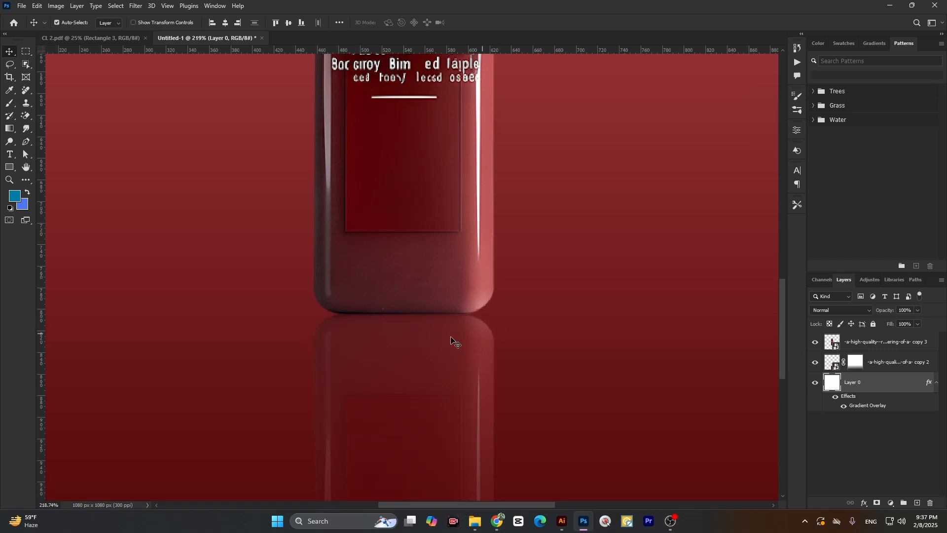
scroll(421, 332, "down", 3)
scroll(416, 340, "down", 2)
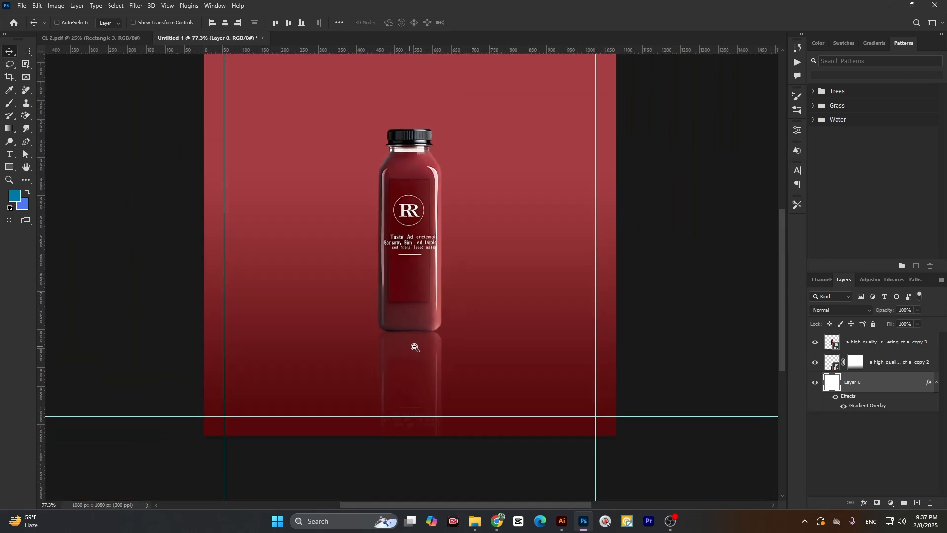
scroll(422, 348, "up", 1)
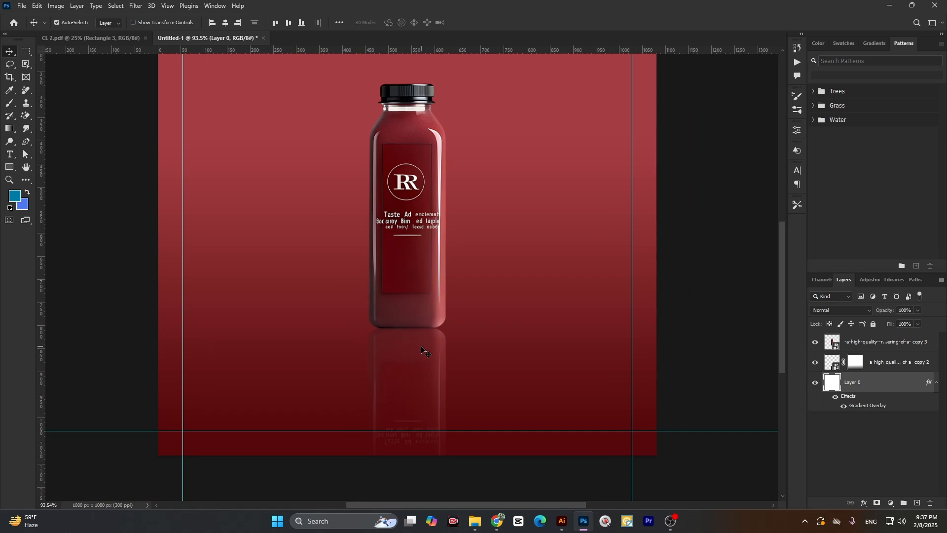
Rename the upright bottle's layer as 001
left_click(869, 346)
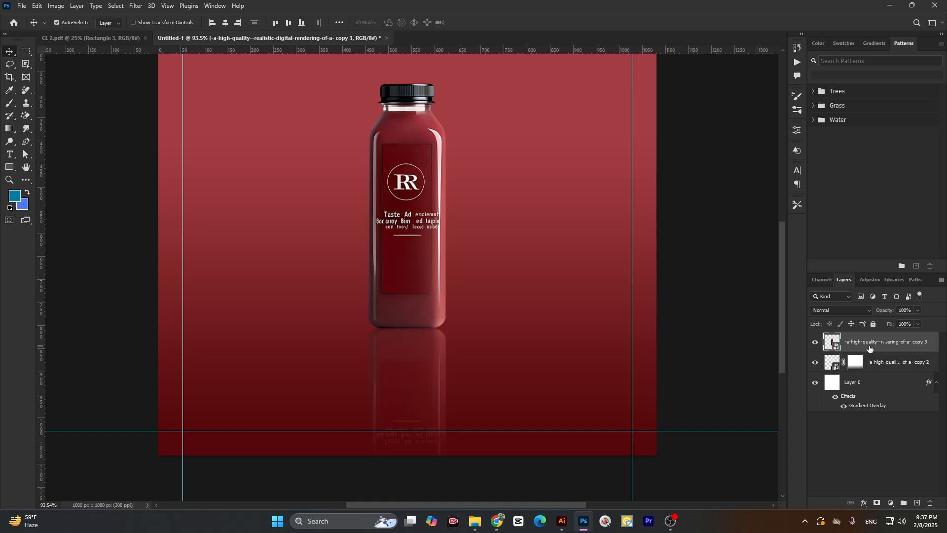
double_click(857, 343)
type("d")
type("01")
key("Return")
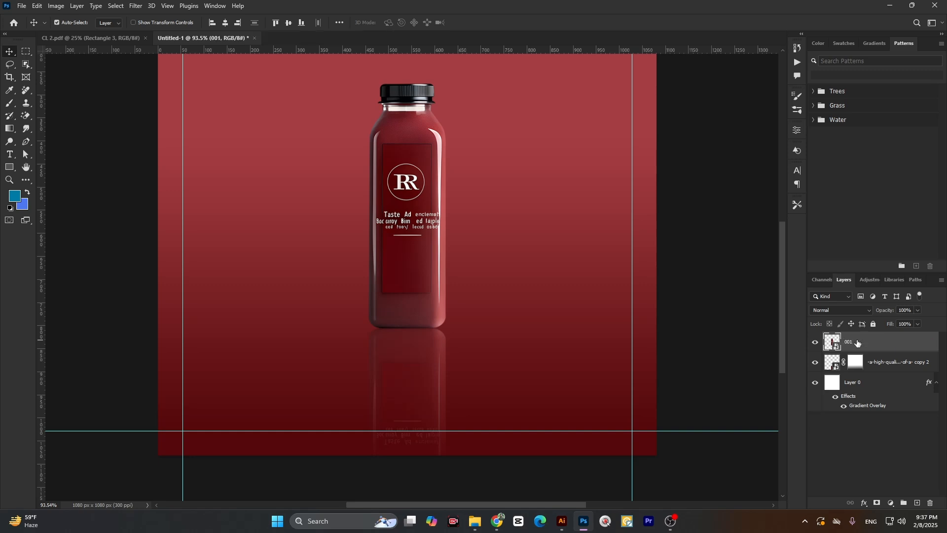
Identify the reflection layer by toggling its visibility, and rename it as 02
left_click(873, 365)
left_click(814, 363)
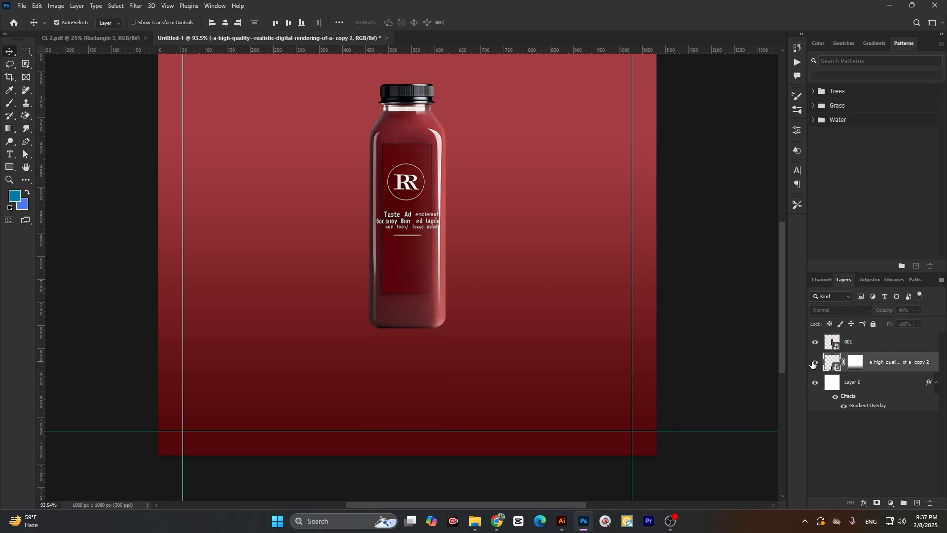
left_click(815, 363)
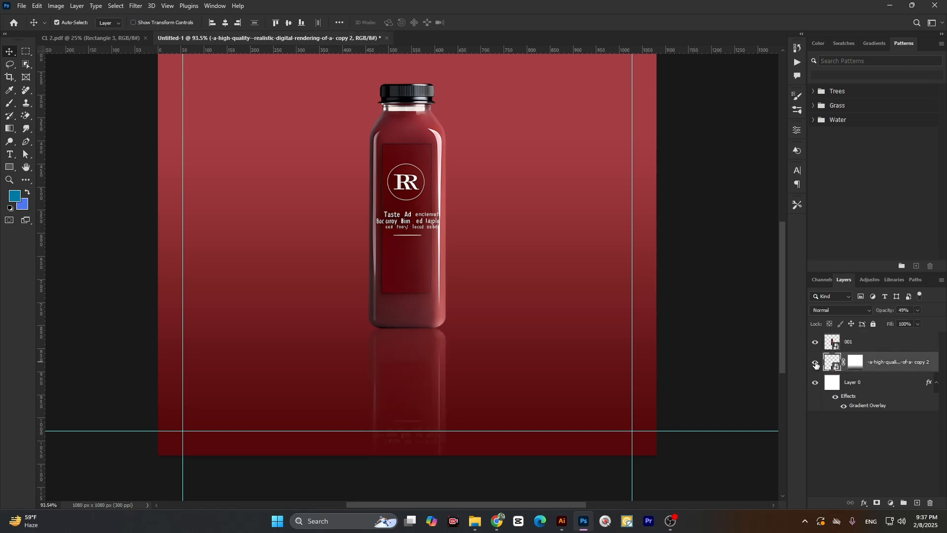
double_click(884, 363)
type("02")
key("Return")
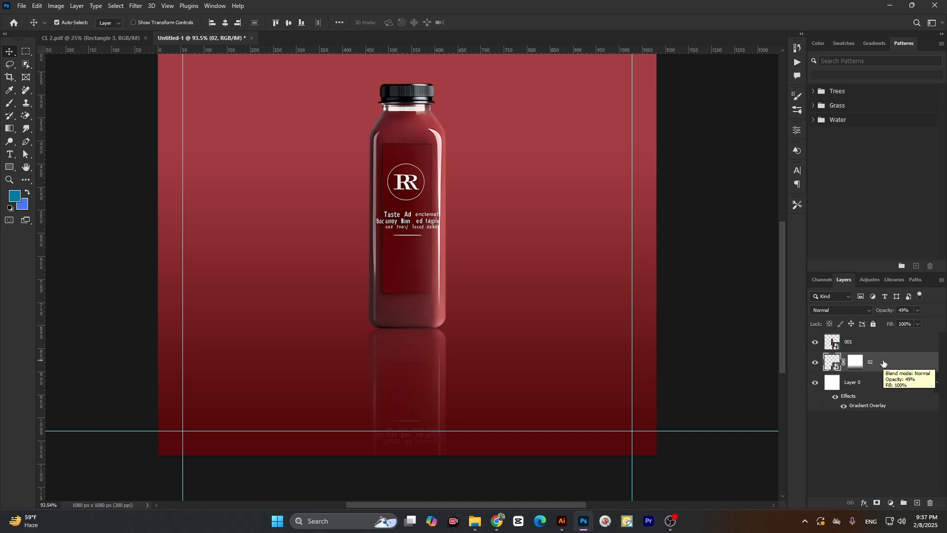
left_click(854, 344)
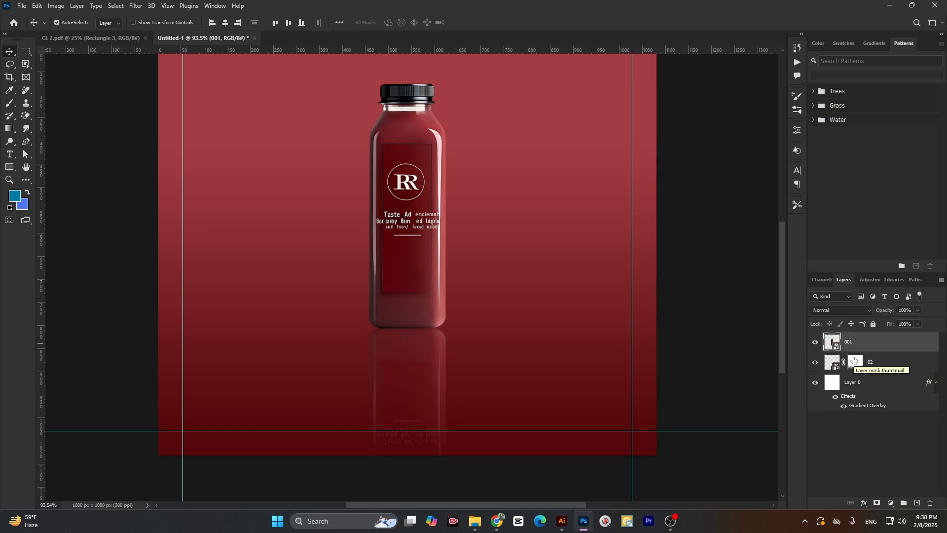
left_click(876, 365)
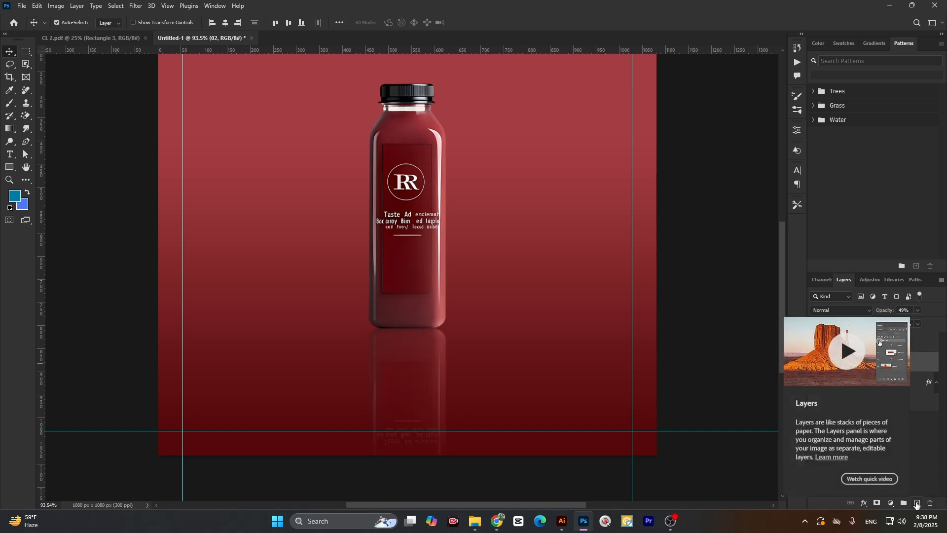
left_click(916, 503)
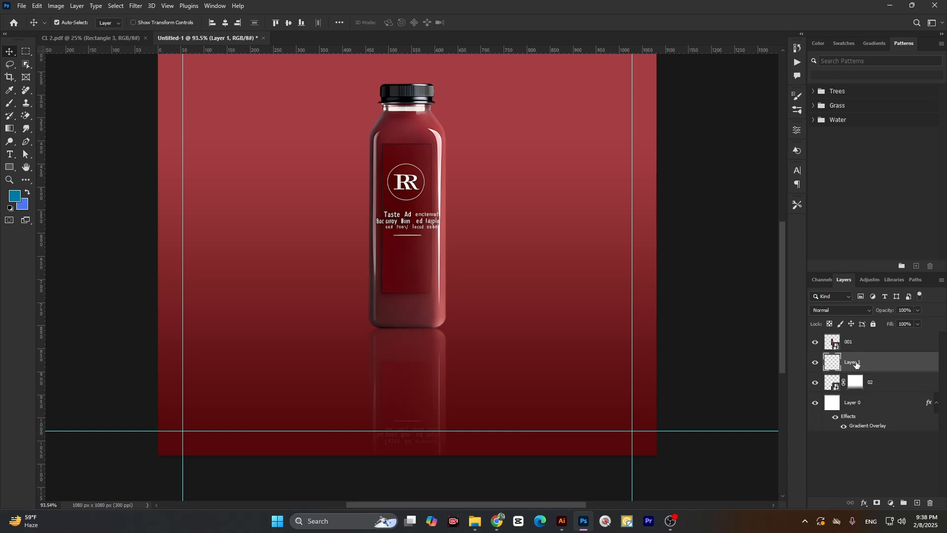
left_click(871, 384)
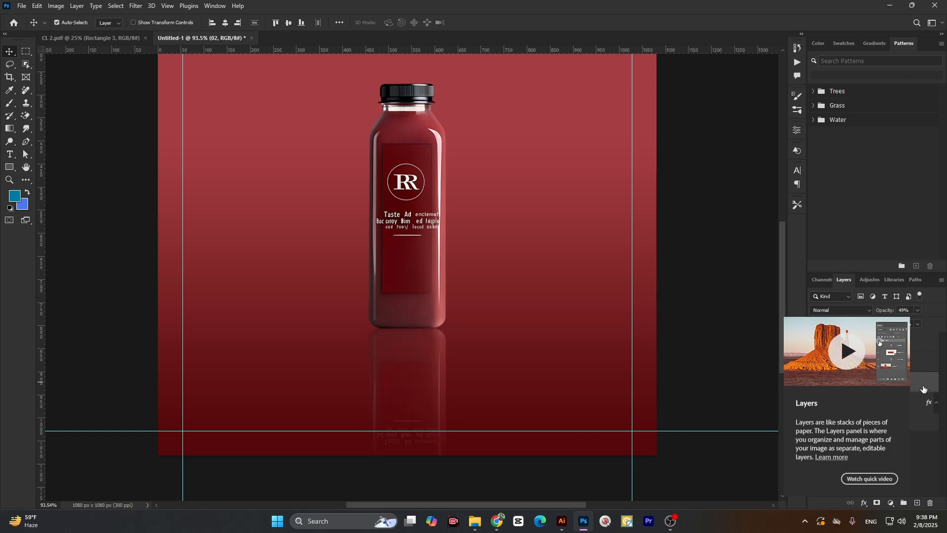
left_click(869, 365)
key("Delete")
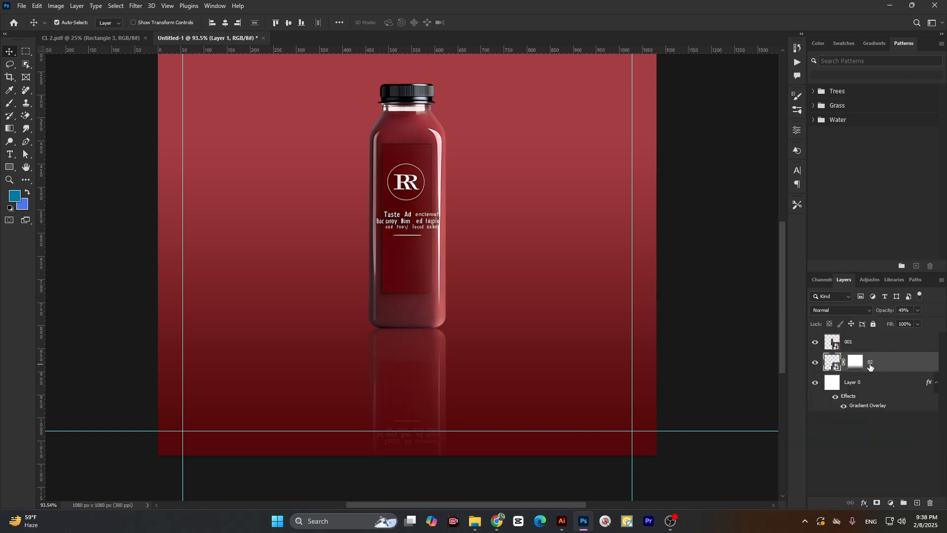
left_click(849, 344)
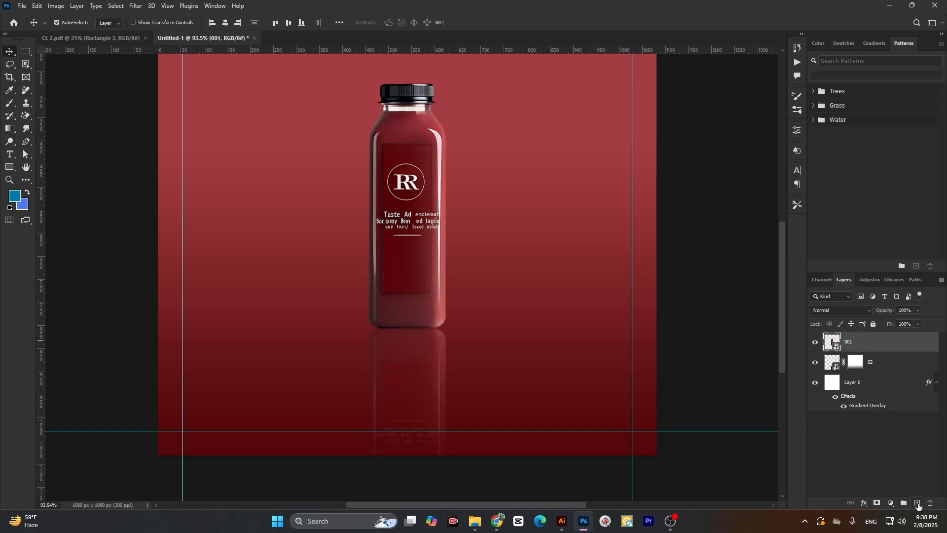
left_click(917, 504)
left_click(815, 362)
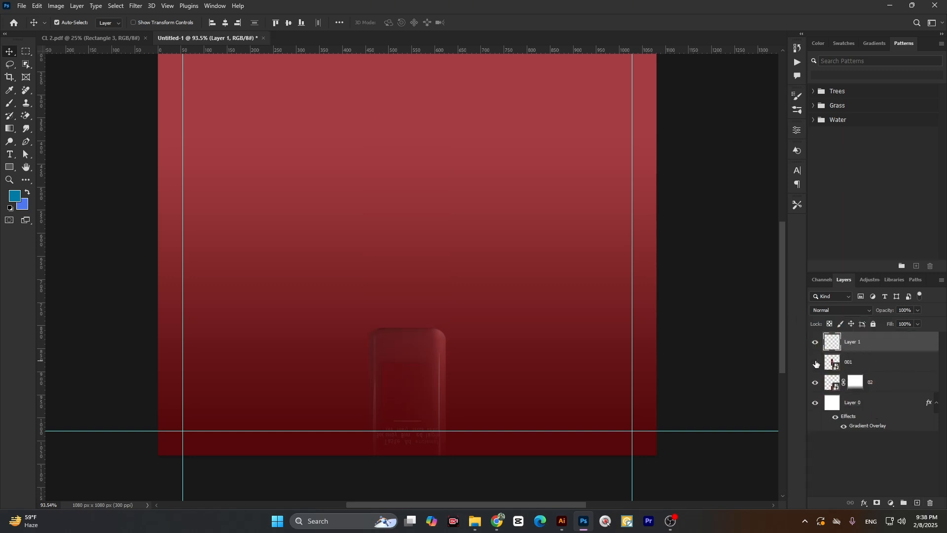
left_click(815, 362)
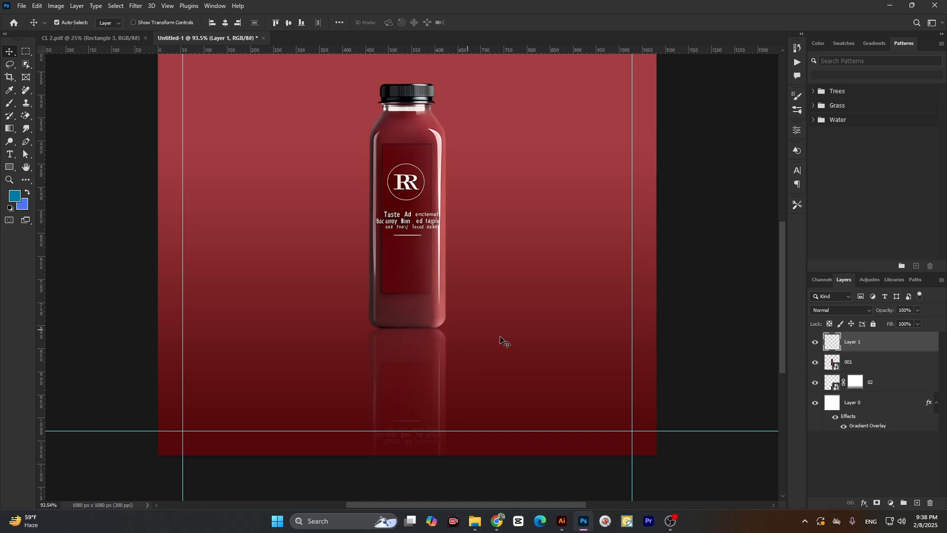
key("Delete")
Add a new empty layer between layers 001 and 02 and name it "shadow"
left_click(870, 368)
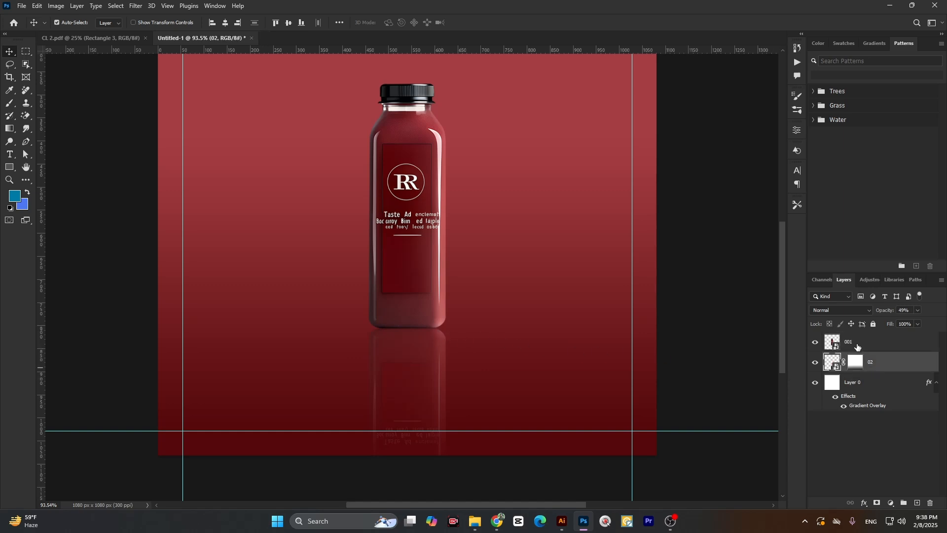
left_click(862, 349)
left_click(870, 365)
left_click(916, 503)
left_click(880, 388)
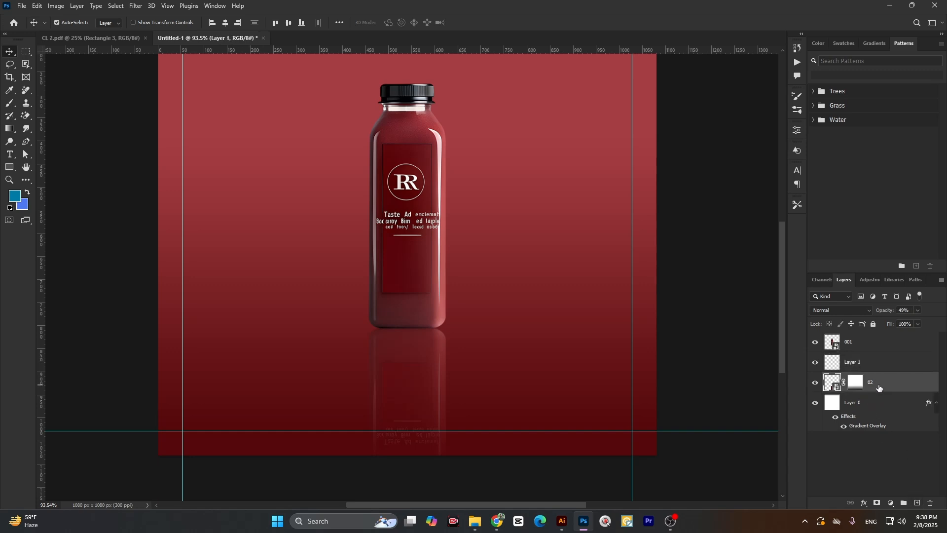
left_click(860, 365)
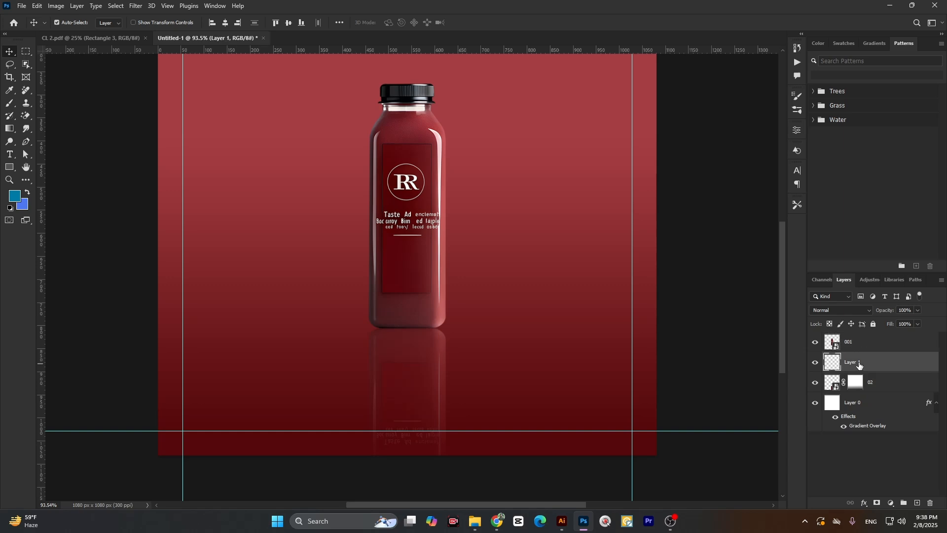
double_click(853, 364)
key("BackSpace")
key("Return")
Set up the Brush tool with the Soft Round preset at 0% hardness for painting on the shadow layer
left_click(9, 104)
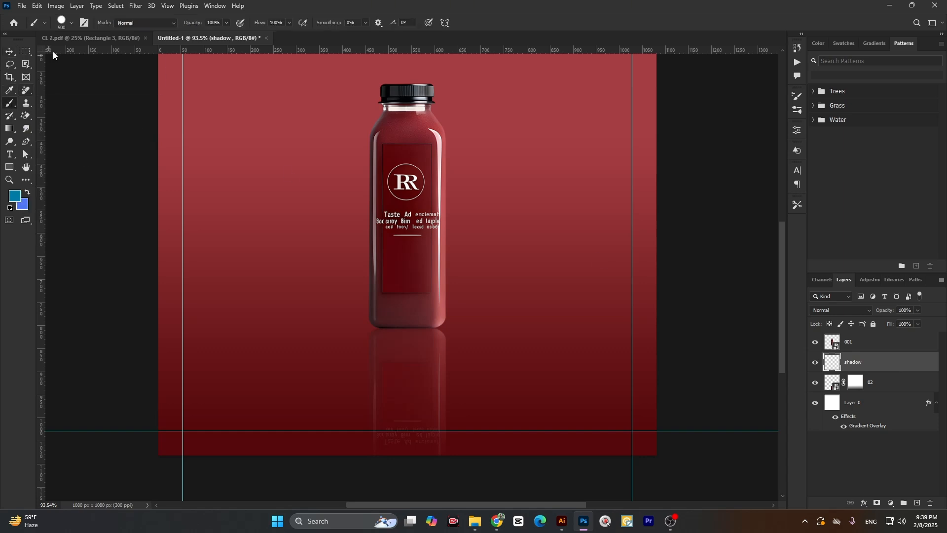
left_click(69, 24)
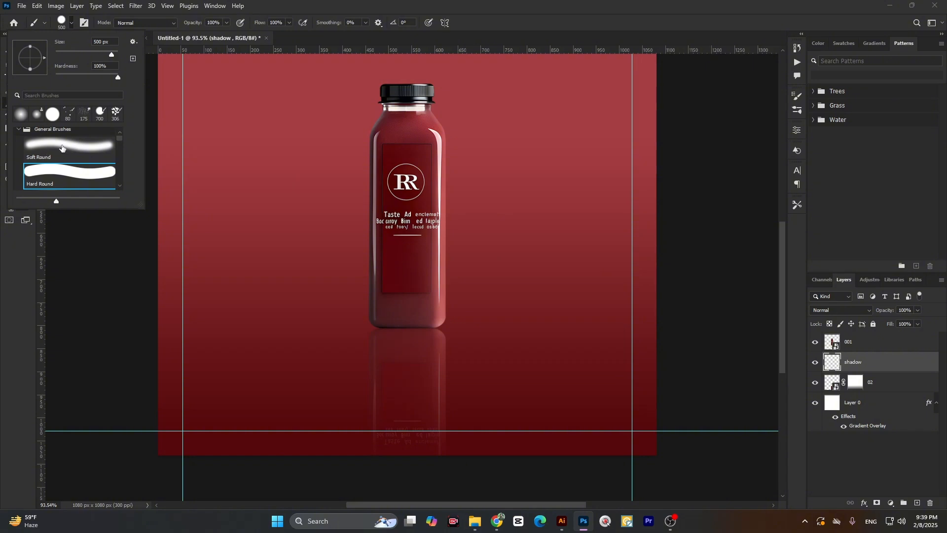
scroll(63, 149, "up", 1)
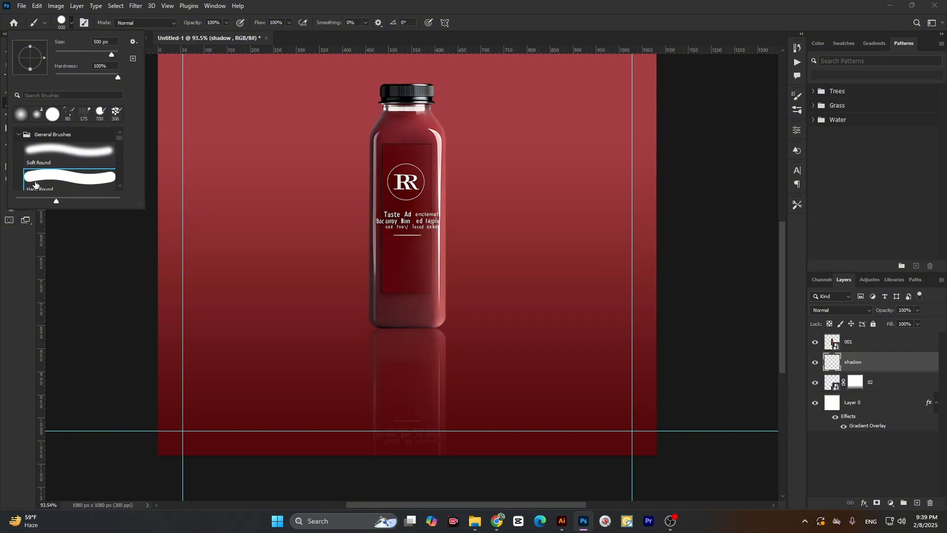
left_click(72, 153)
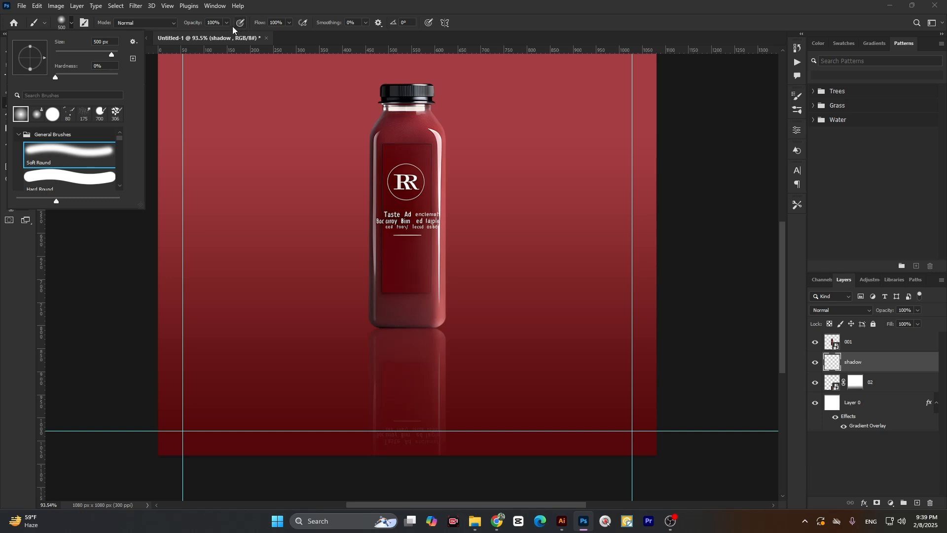
left_click(193, 26)
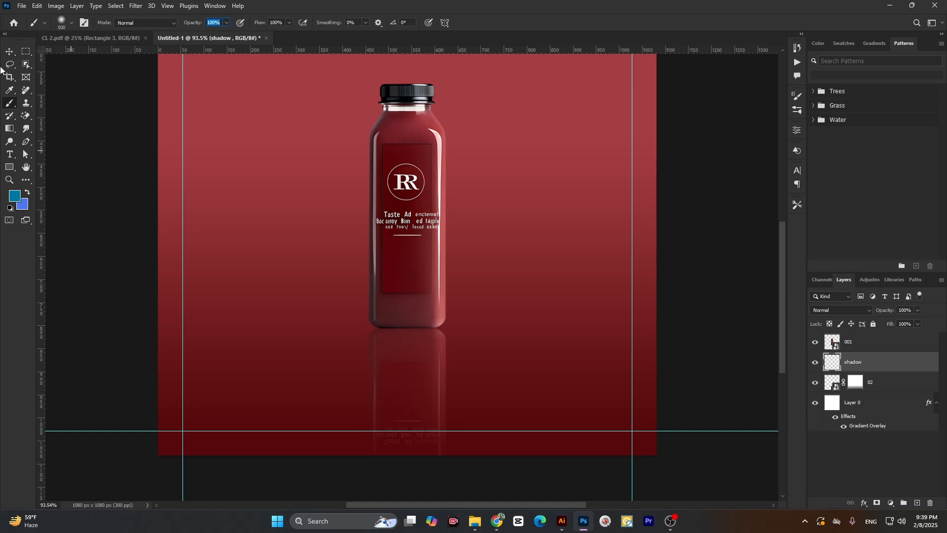
left_click(7, 54)
left_click(7, 103)
left_click(223, 185)
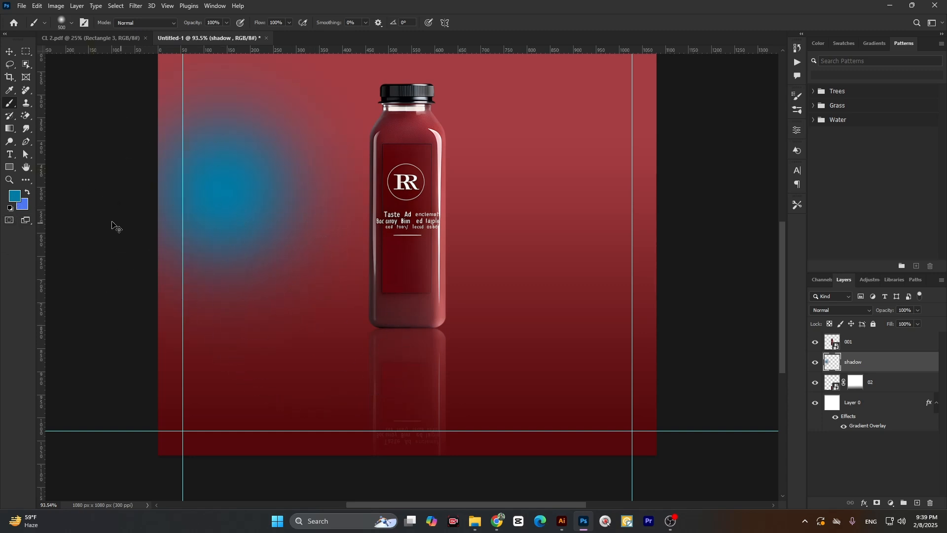
key("ctrl+z")
left_click(15, 199)
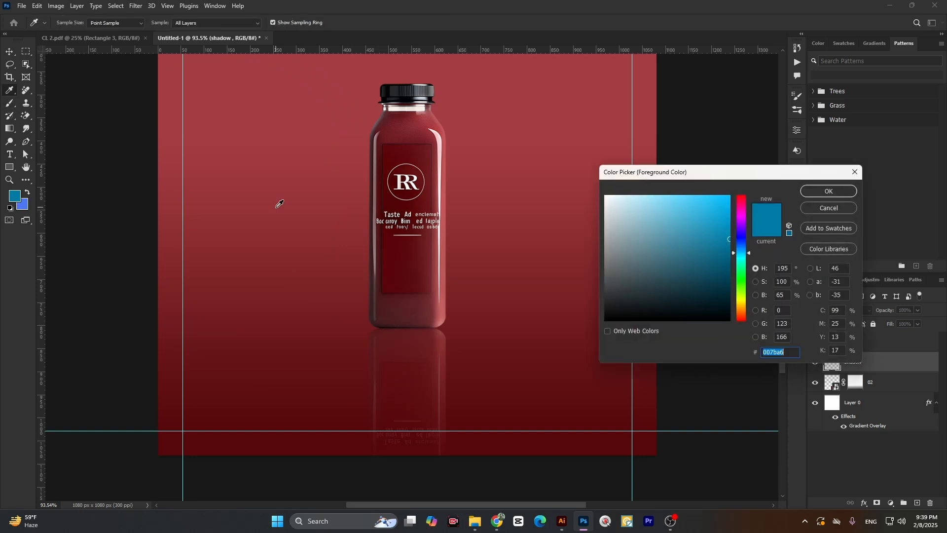
left_click(830, 209)
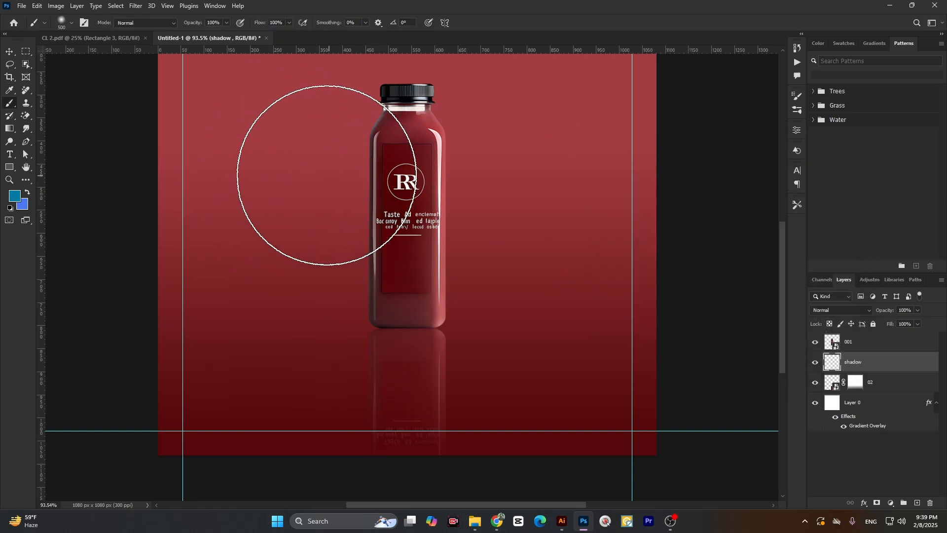
left_click(276, 186)
key("ctrl+z")
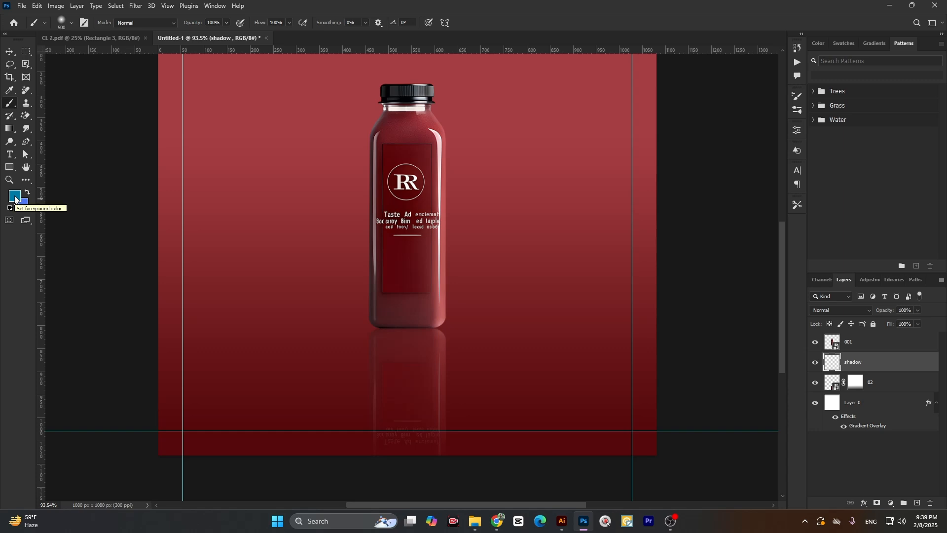
Change the foreground colour to black
left_click(14, 199)
left_click_drag(721, 314, 728, 320)
left_click(826, 192)
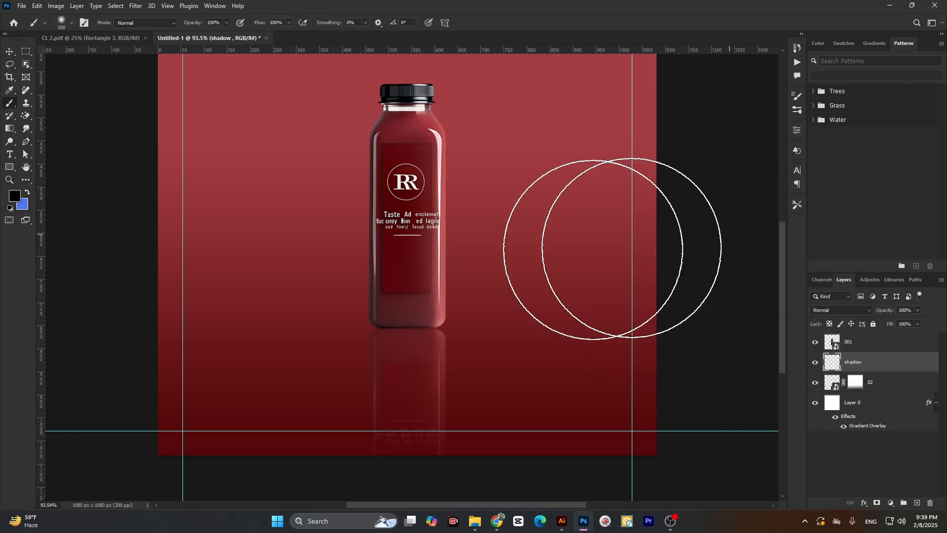
Paint one soft black spot with the 500 px brush beside the bottle's left edge on the shadow layer
left_click(292, 200)
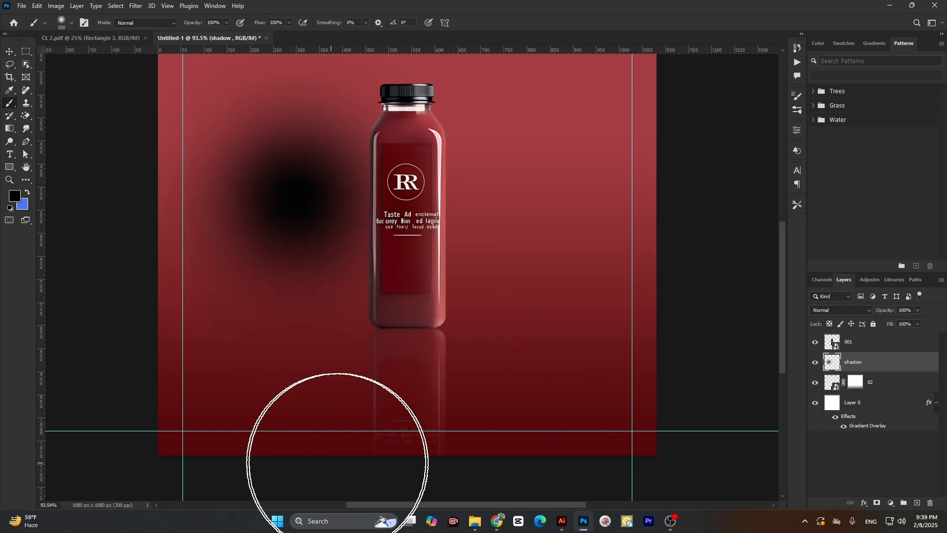
key("ctrl+z")
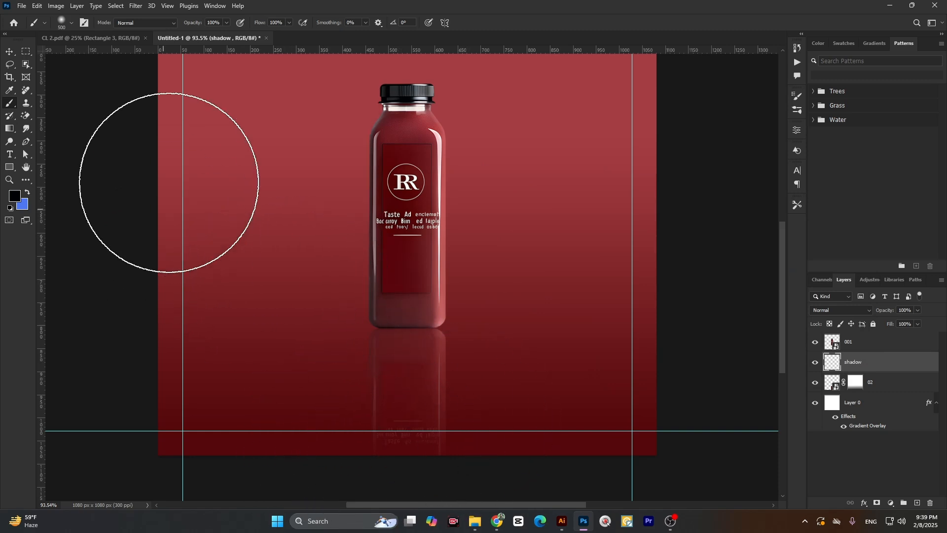
left_click(314, 216)
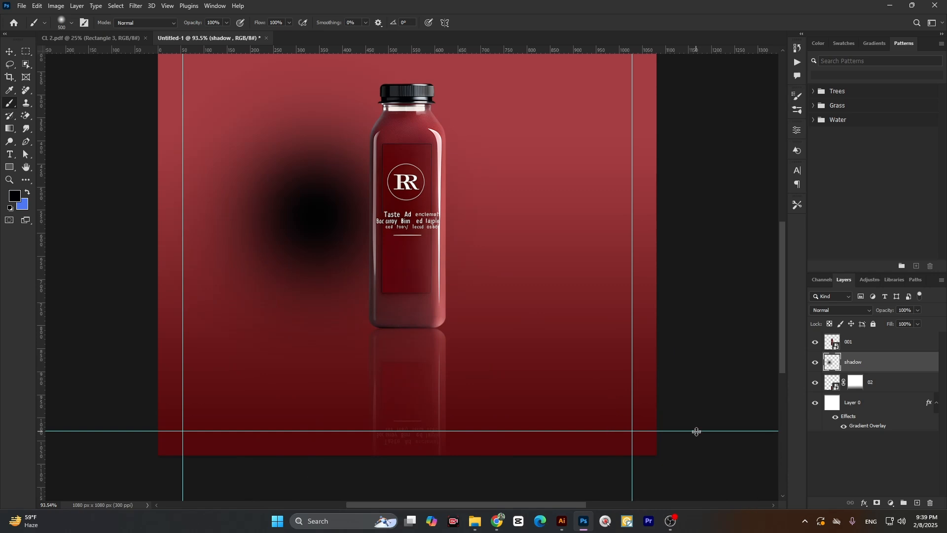
Transform the black spot on the shadow layer, squashing it to about 5% height and centring it under the bottle's base
key("ctrl+t")
scroll(326, 298, "down", 3)
scroll(321, 186, "up", 1)
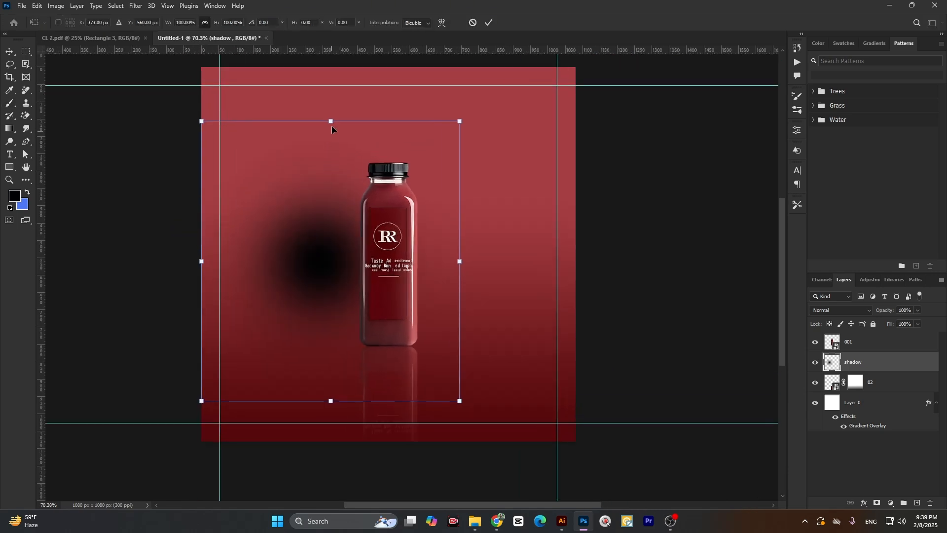
left_click_drag(332, 121, 387, 339)
scroll(386, 350, "up", 17)
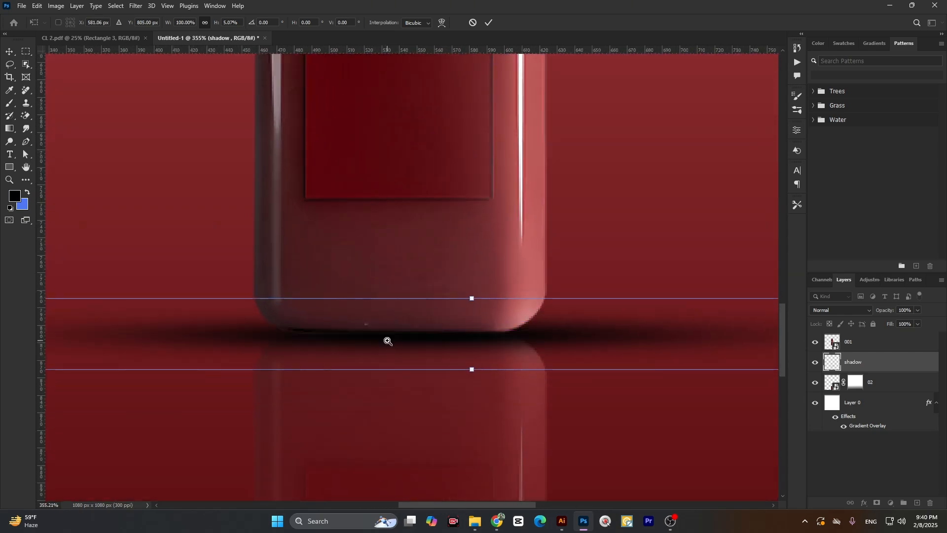
Narrow the flattened shadow from both ends so it extends only slightly past the bottle's base, and apply the transform
scroll(390, 335, "down", 12)
left_click_drag(630, 336, 559, 350)
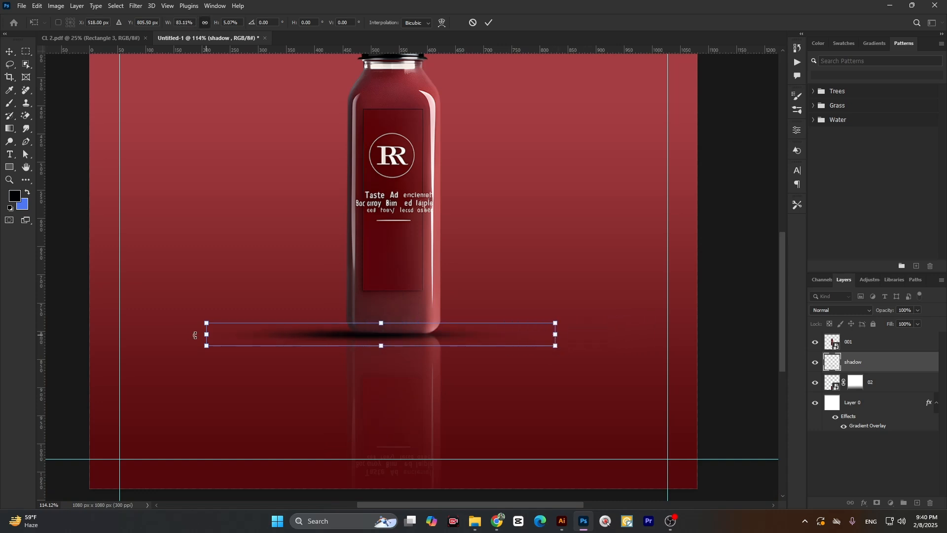
left_click_drag(200, 334, 242, 334)
left_click(489, 23)
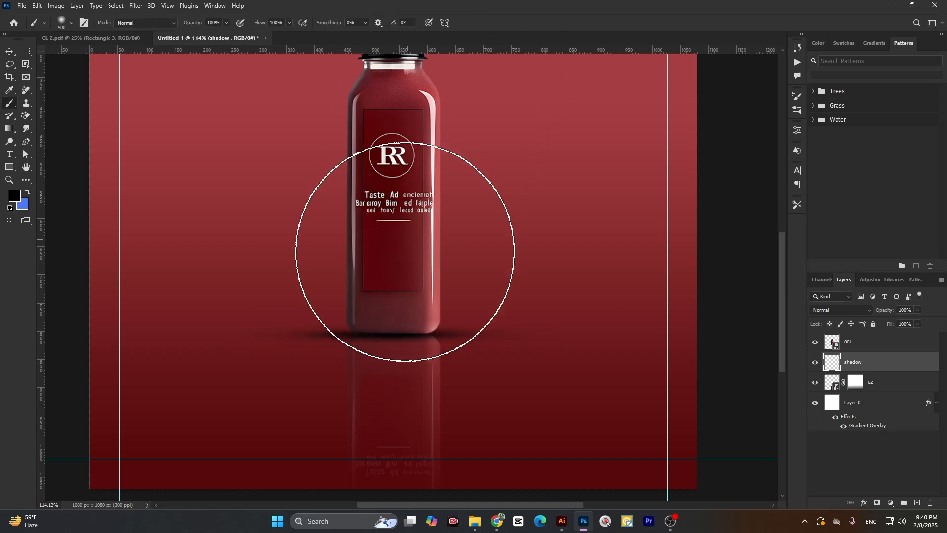
Activate the Move tool and lower the shadow layer's opacity to 29%
scroll(397, 296, "down", 4)
scroll(393, 326, "up", 2)
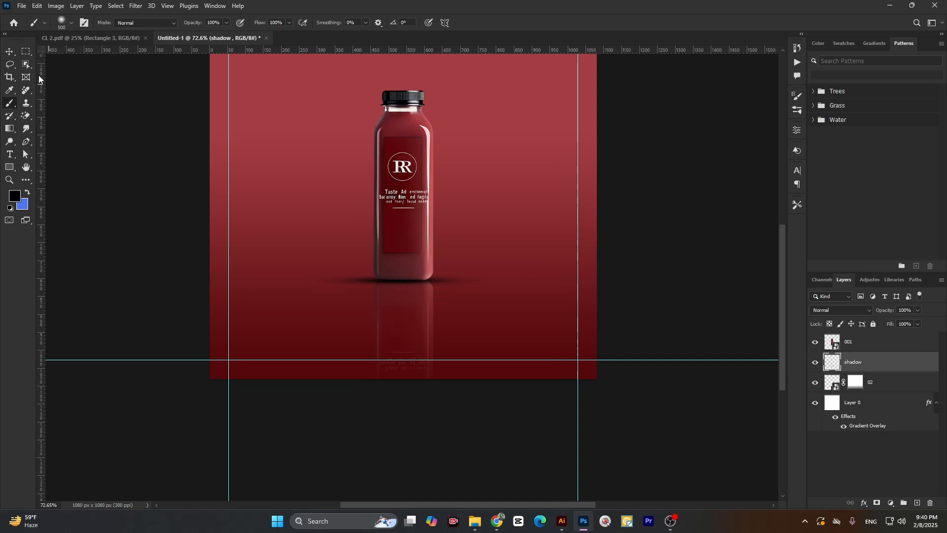
left_click(10, 51)
scroll(388, 289, "down", 3)
scroll(400, 306, "up", 3)
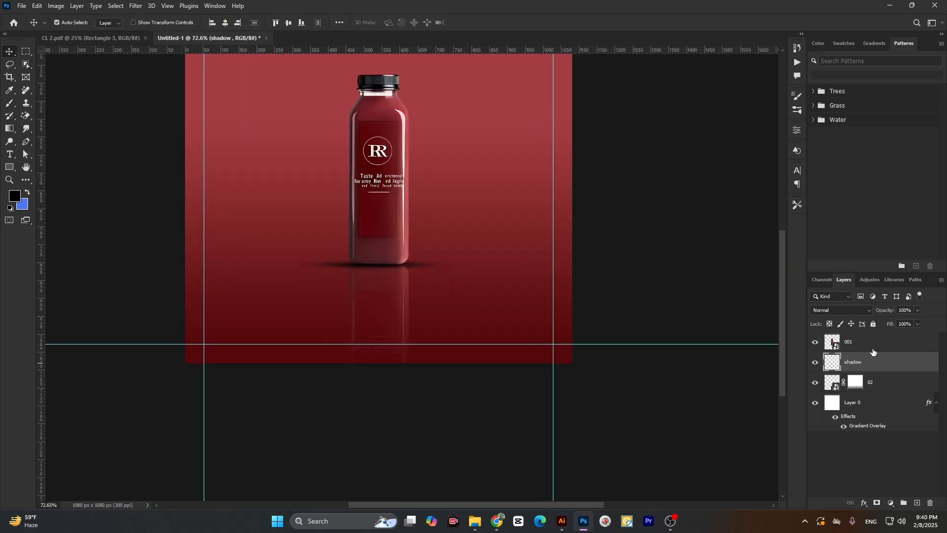
left_click(919, 309)
left_click_drag(921, 321, 898, 324)
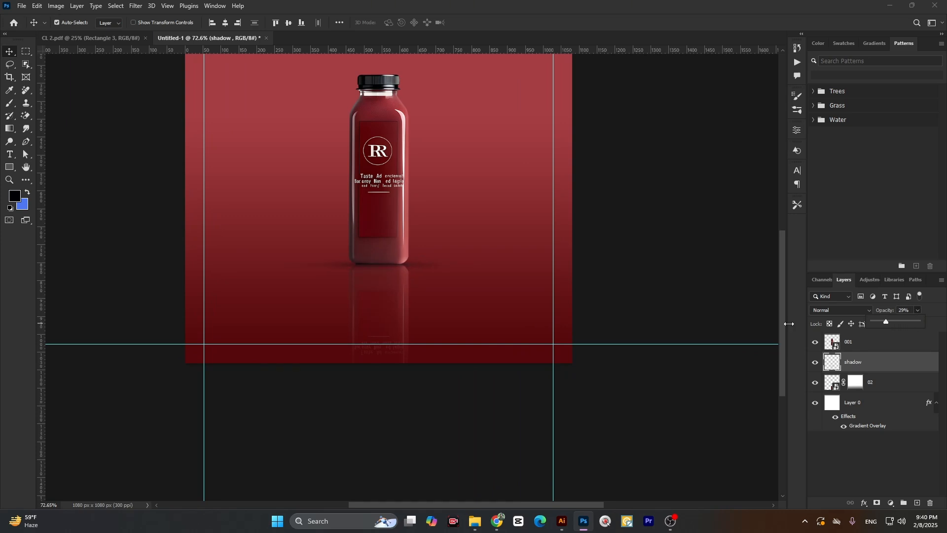
Transform the shadow again, trimming both ends to about 94% width so it stays balanced around the bottle's base
scroll(484, 276, "up", 2)
left_click(11, 53)
scroll(297, 295, "down", 5)
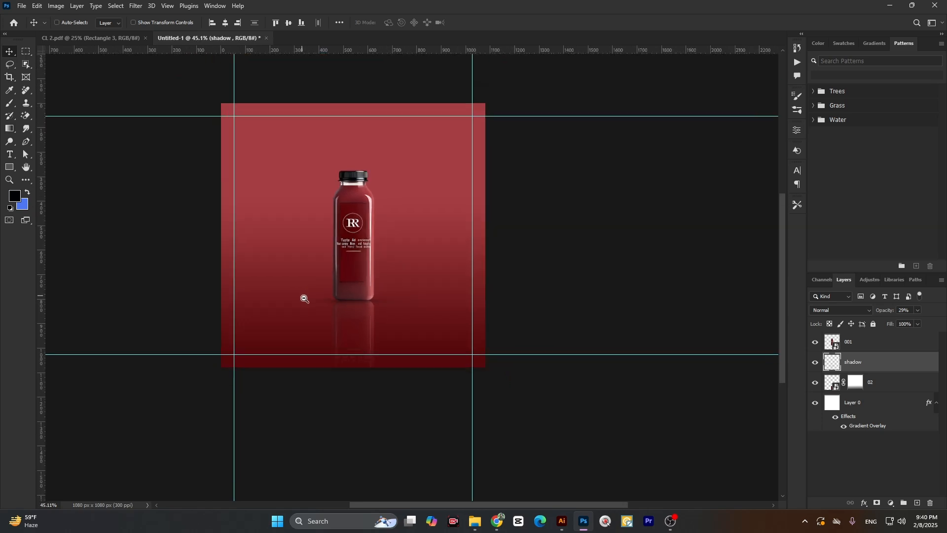
scroll(318, 310, "up", 6)
scroll(362, 304, "up", 2)
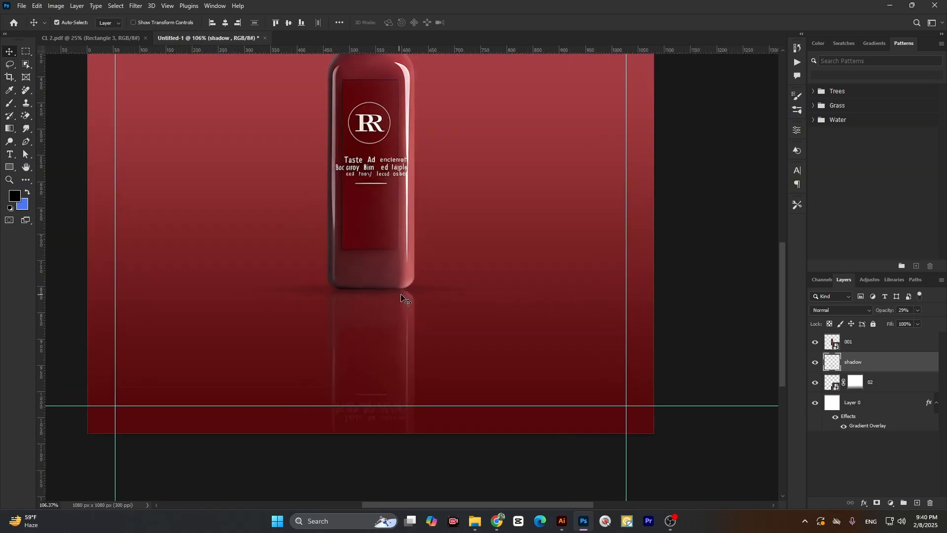
key("ctrl+t")
mouse_move(230, 290)
left_mouse_down()
mouse_move(258, 290)
mouse_move(241, 296)
left_mouse_up()
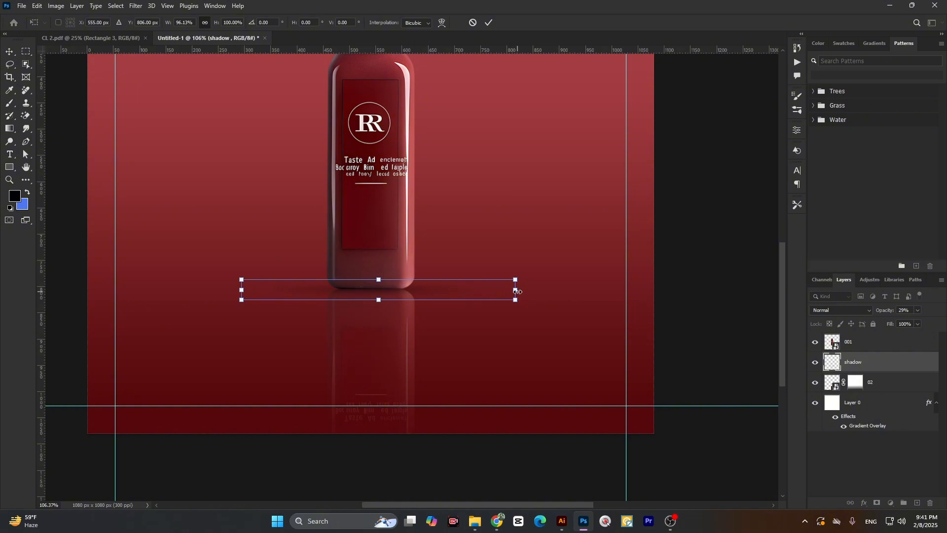
left_click_drag(517, 291, 508, 290)
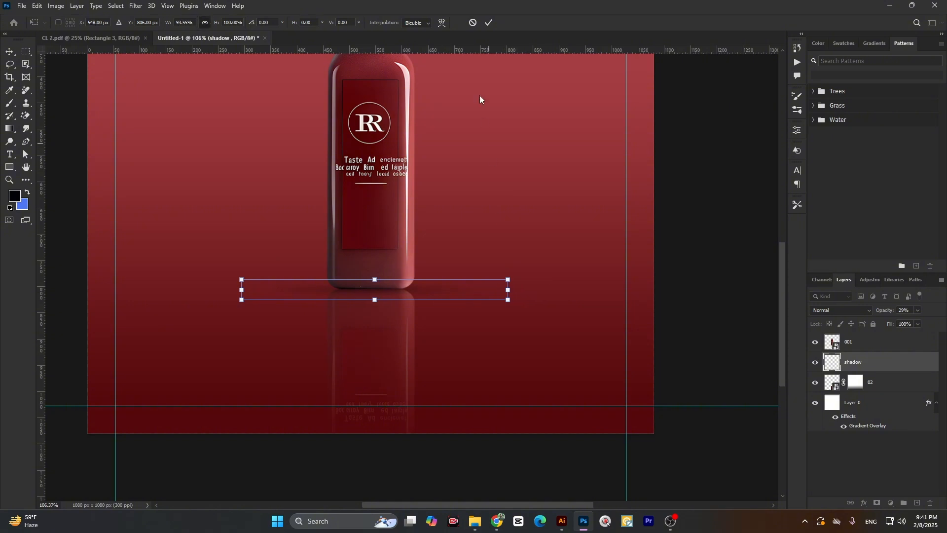
left_click(488, 23)
scroll(444, 288, "down", 5)
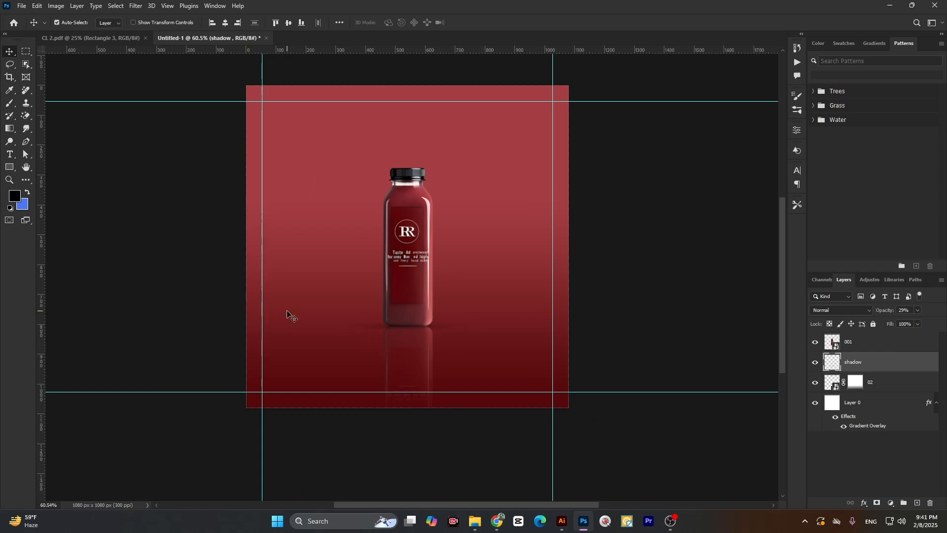
scroll(419, 246, "up", 3)
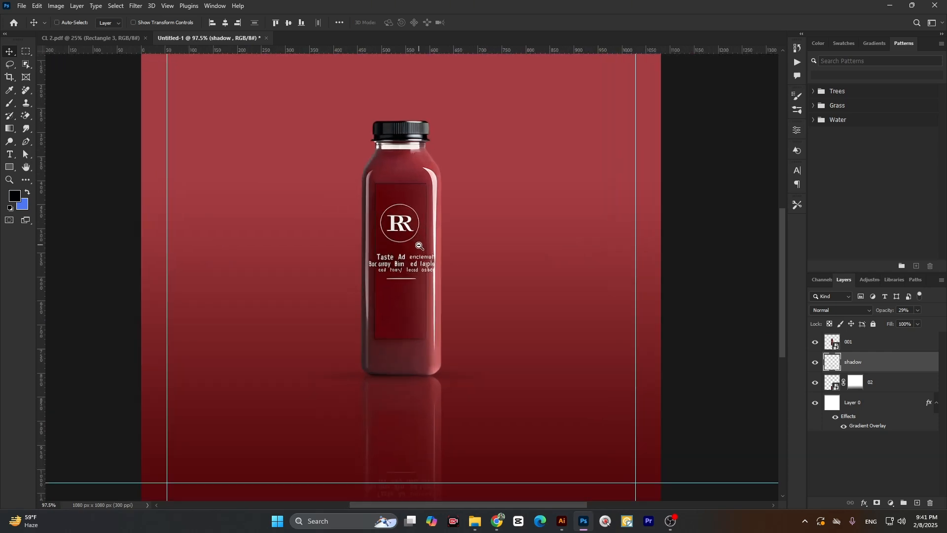
scroll(403, 256, "down", 2)
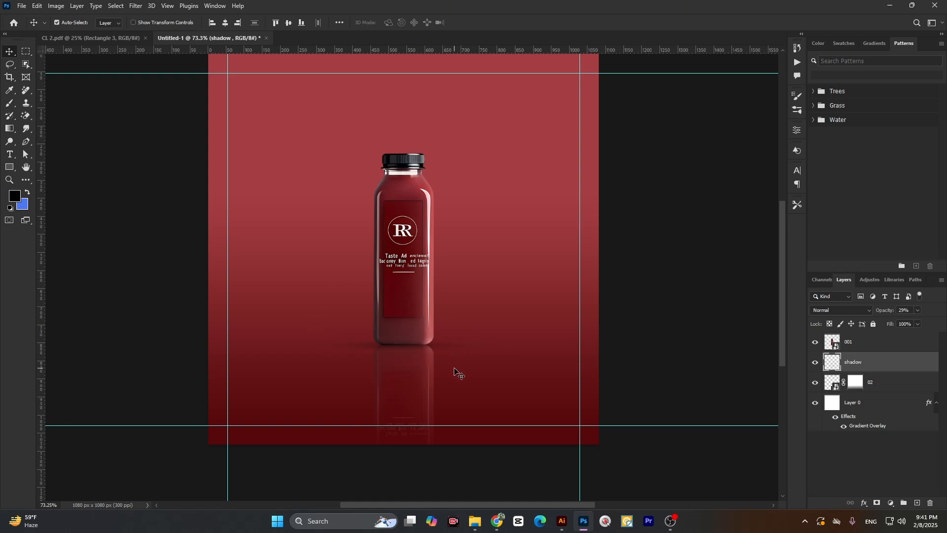
Switch to Chrome, search for "water splash brush" in a new tab and browse the image results
mouse_move(497, 521)
left_click(444, 466)
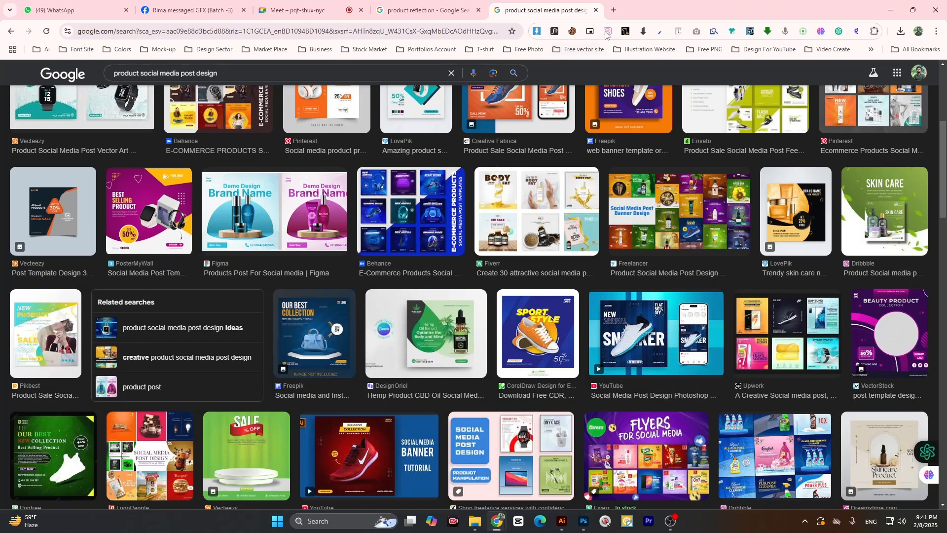
left_click(613, 11)
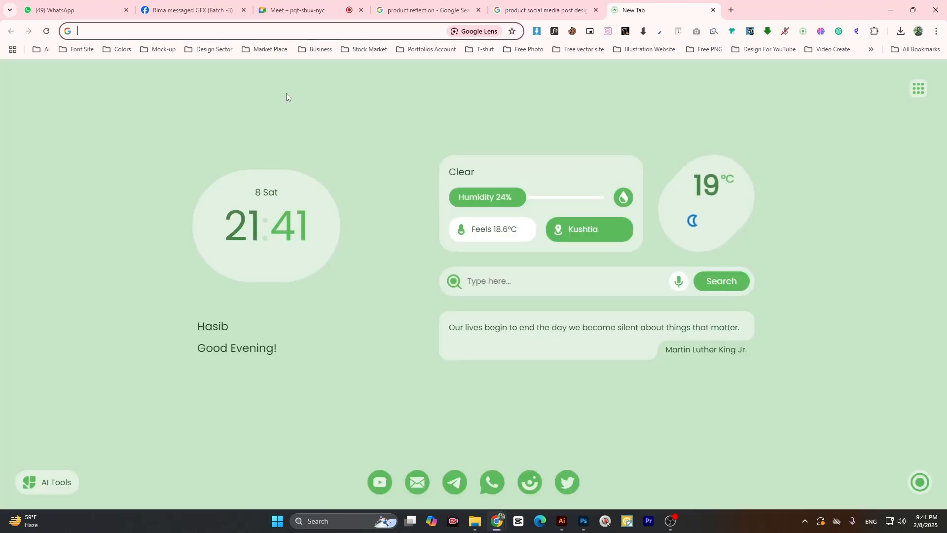
type("water ")
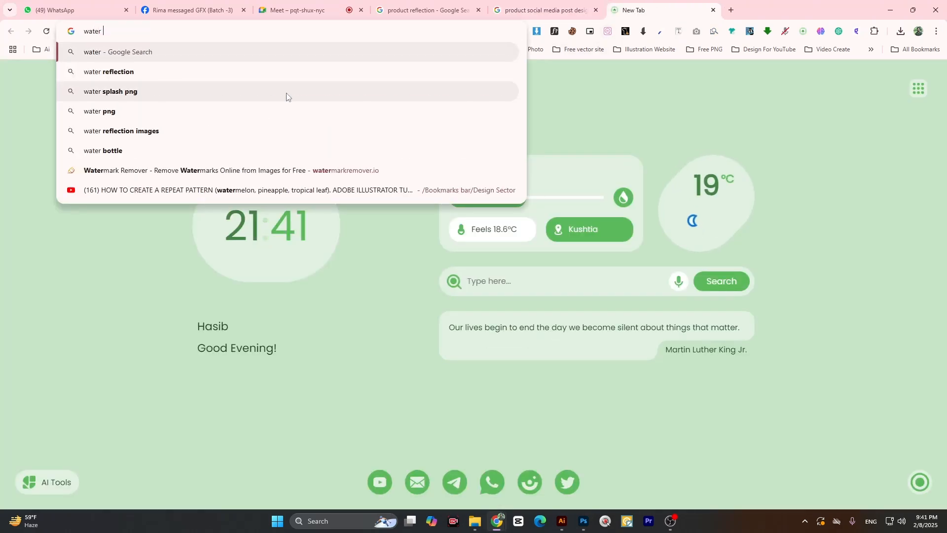
type("spal")
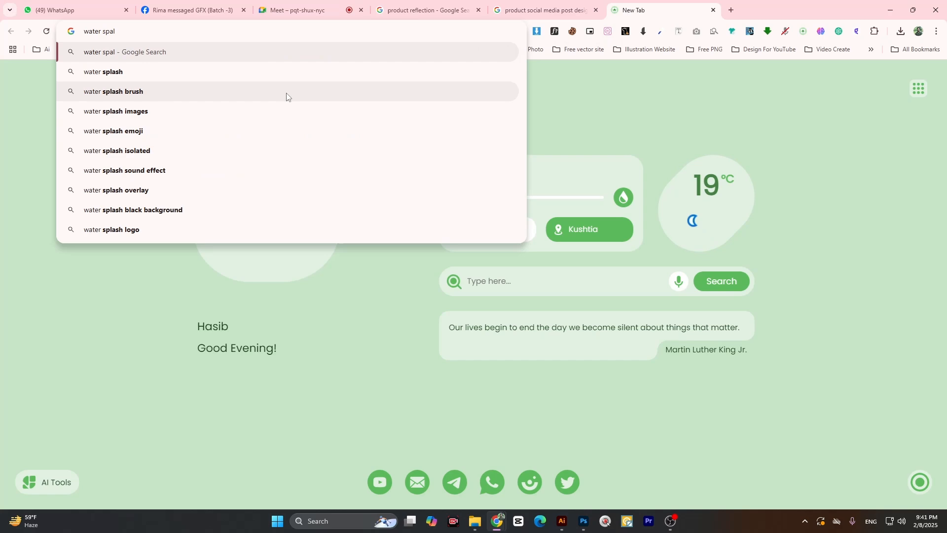
left_click(148, 92)
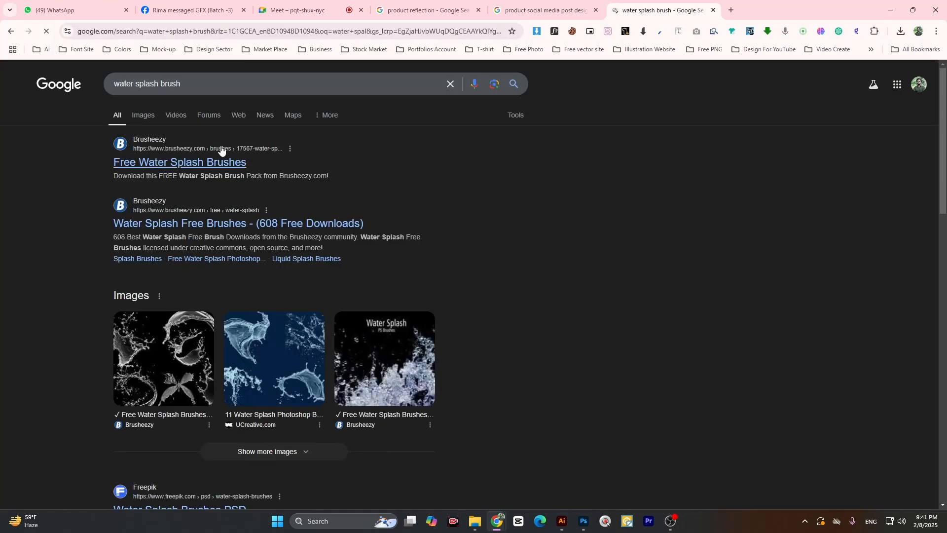
left_click(148, 118)
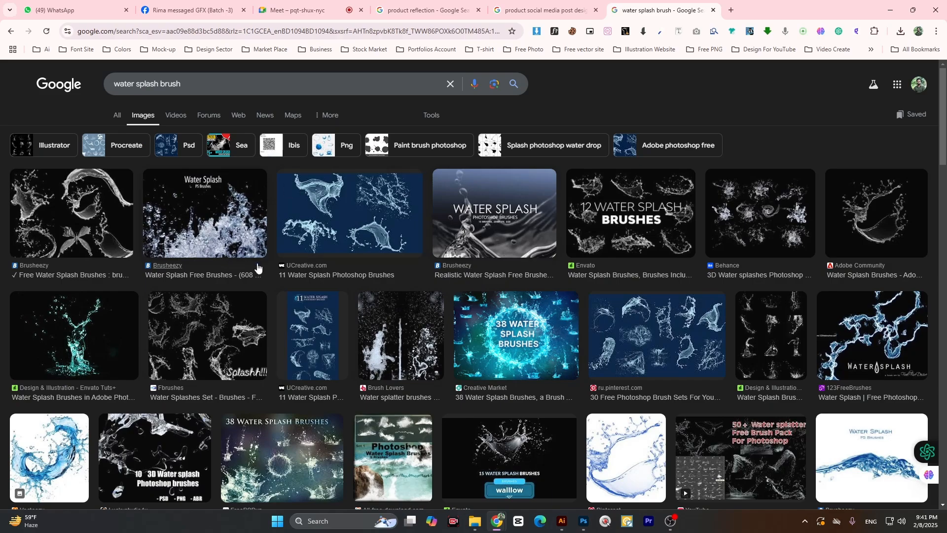
scroll(380, 274, "down", 1)
scroll(383, 275, "down", 15)
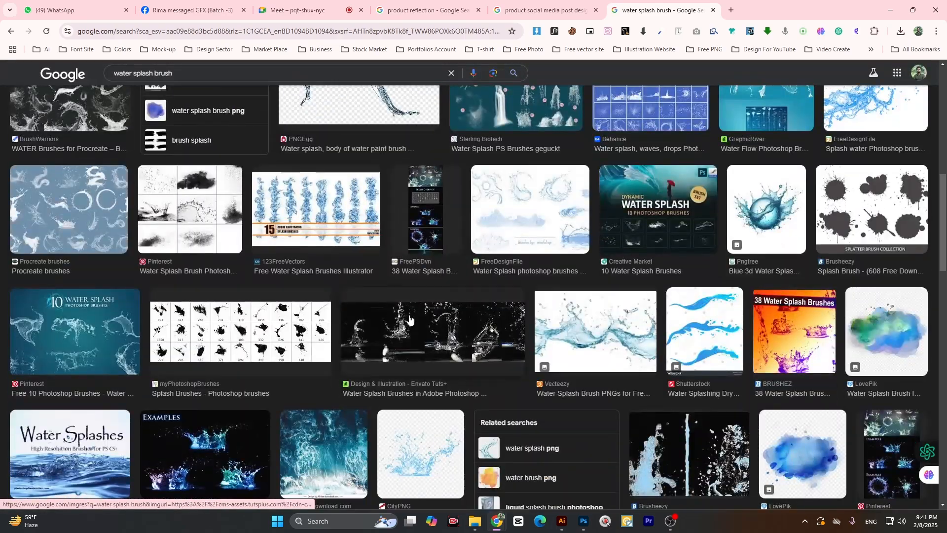
scroll(446, 313, "up", 15)
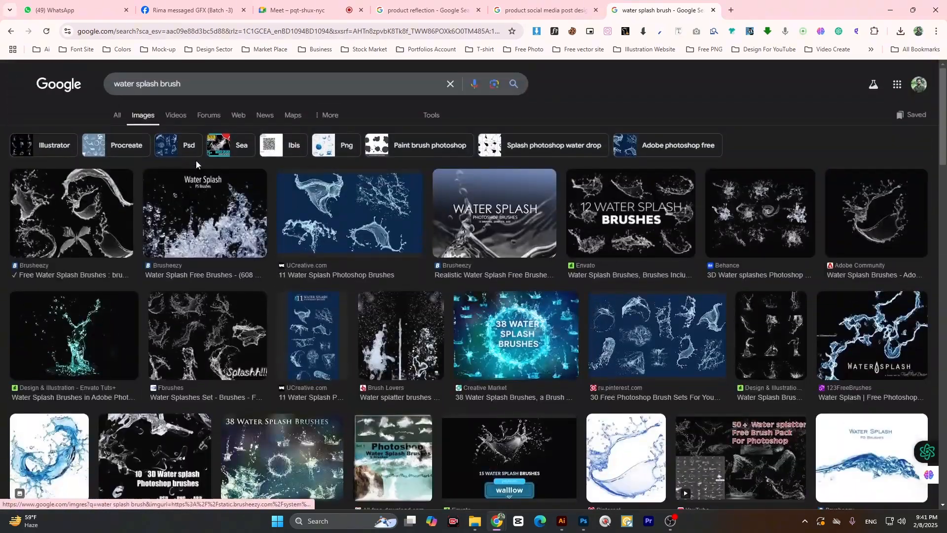
Change the image search to "graps splash brush" and look through the grape splash pictures
left_click_drag(135, 85, 92, 85)
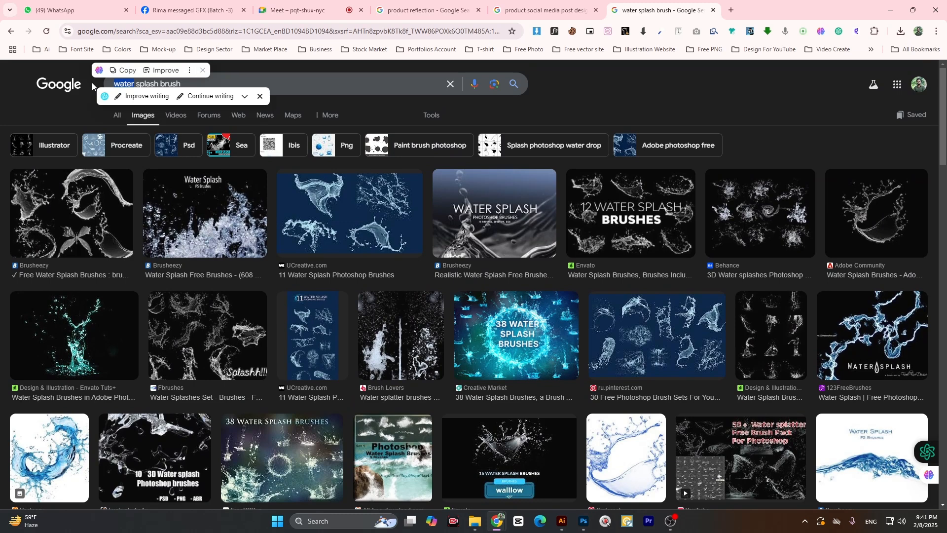
type("gra")
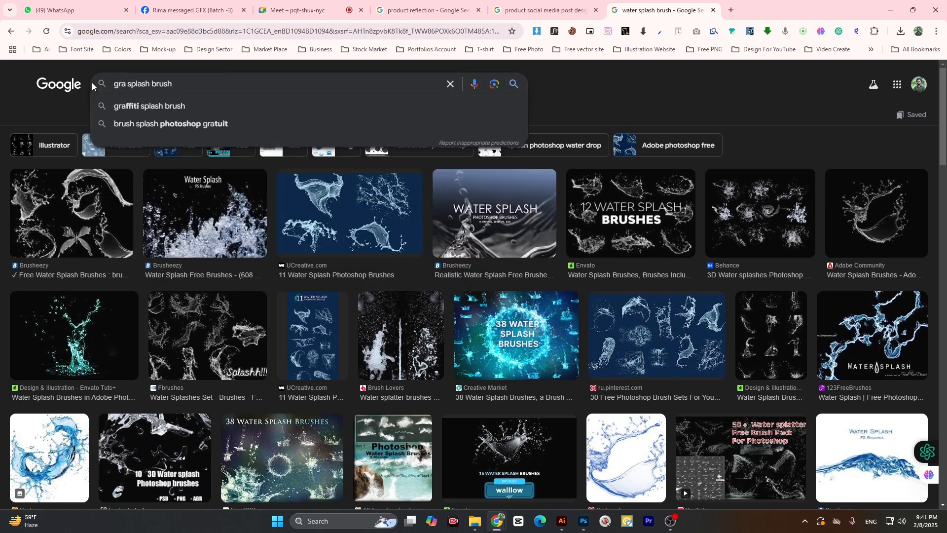
type("ps")
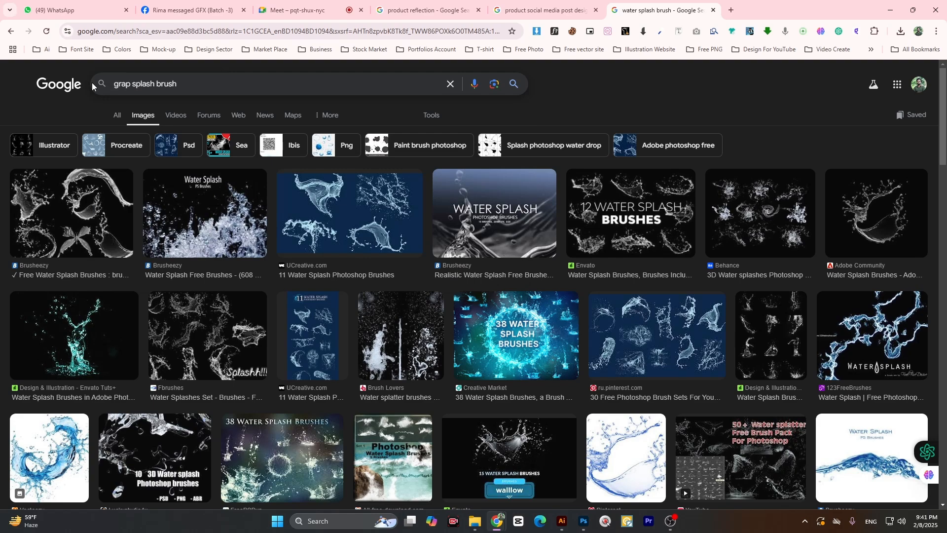
key("Return")
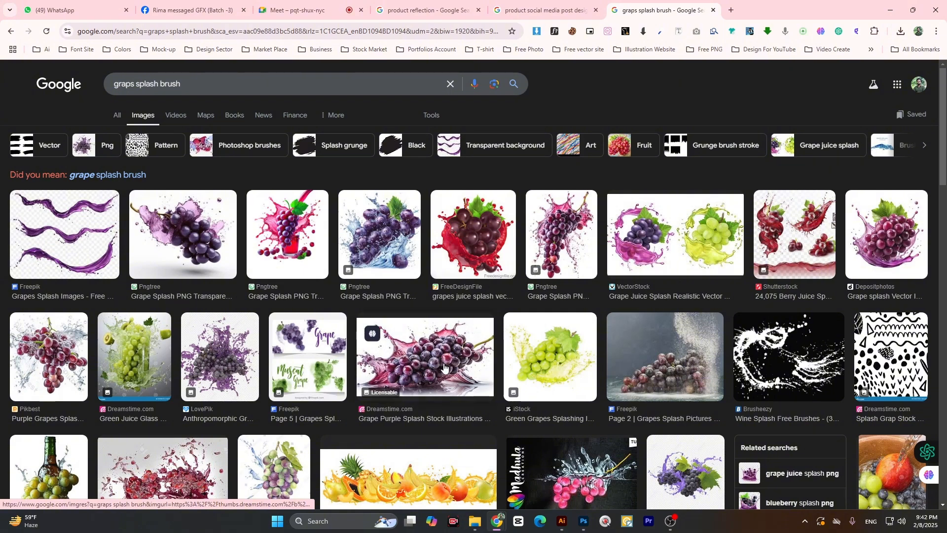
scroll(503, 364, "down", 4)
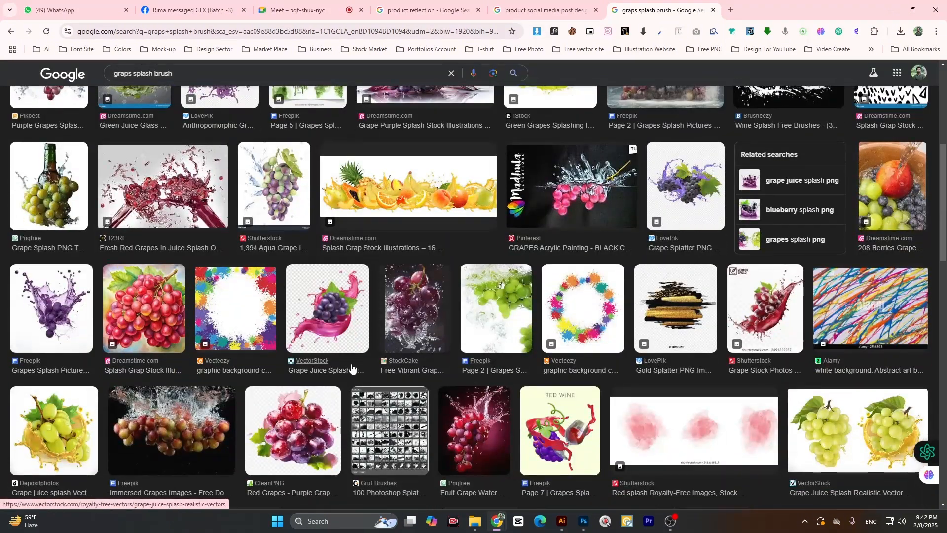
scroll(148, 365, "down", 1)
Open the Freepik picture of purple grapes in a juice splash, look over its related images, and copy the picture
left_click(54, 349)
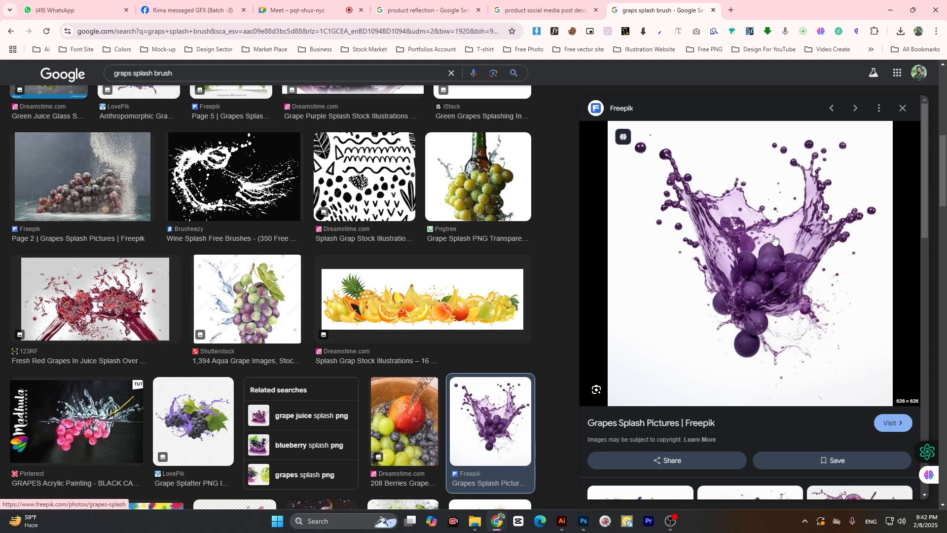
scroll(760, 345, "down", 5)
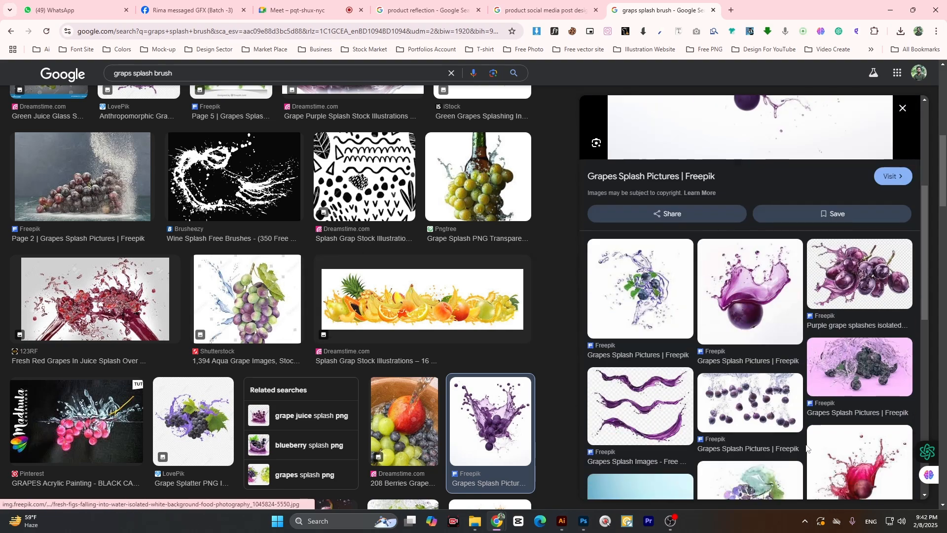
scroll(760, 395, "down", 6)
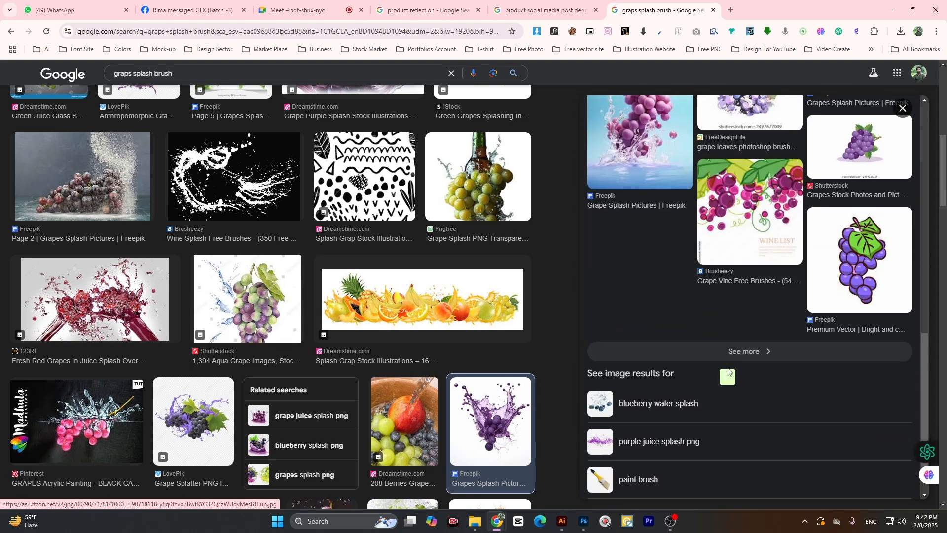
scroll(729, 373, "up", 10)
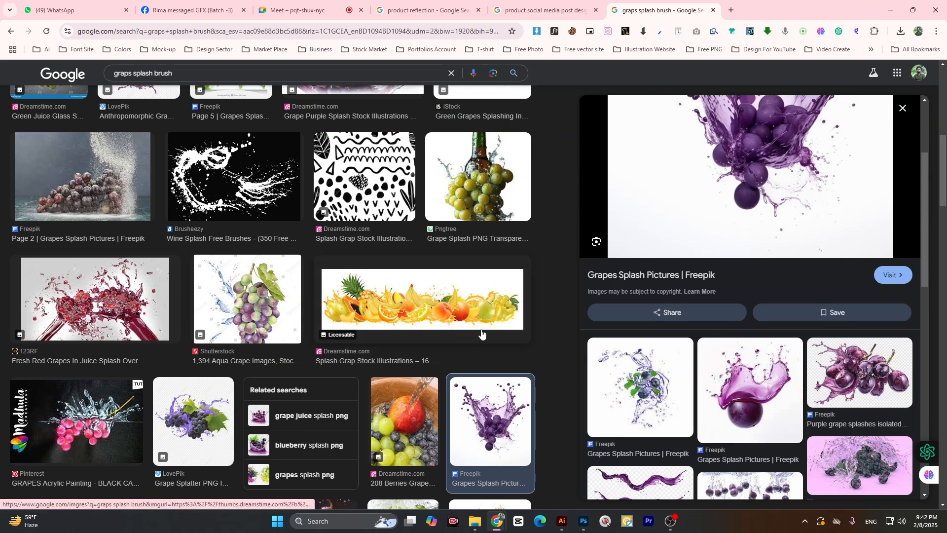
scroll(482, 332, "up", 5)
scroll(725, 275, "up", 3)
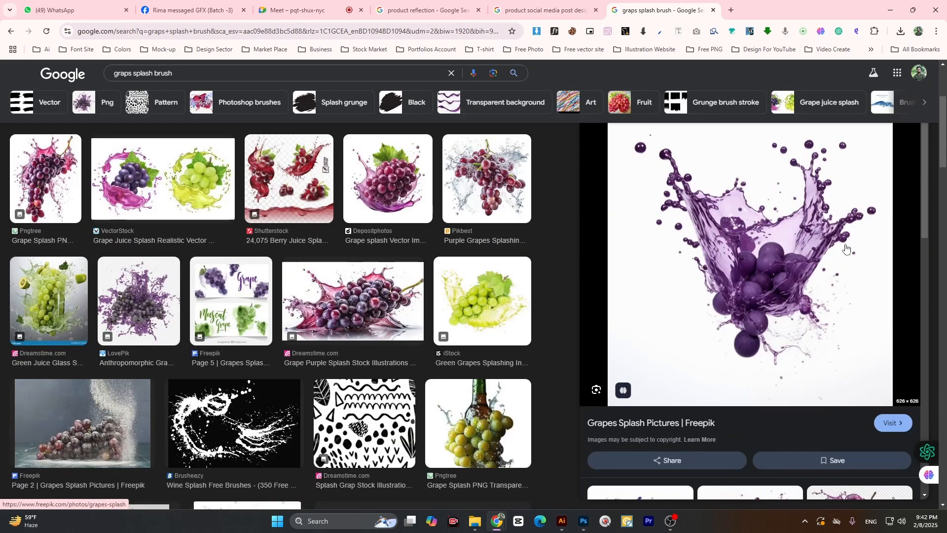
right_click(729, 190)
left_click(534, 349)
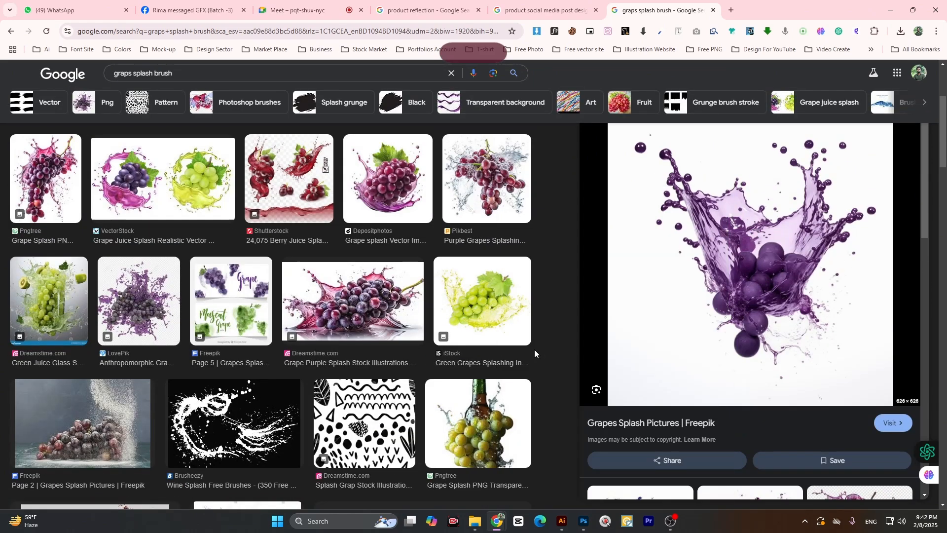
Switch to Photoshop, create a new 626 x 626 px document at 72 ppi, and paste the copied grape splash picture
left_click(582, 519)
left_click(22, 6)
left_click(32, 17)
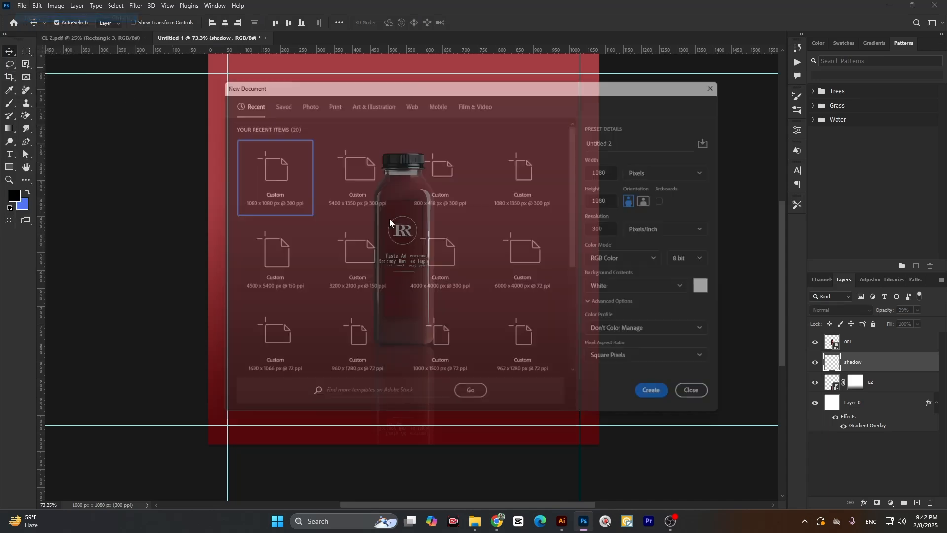
double_click(282, 183)
key("ctrl+v")
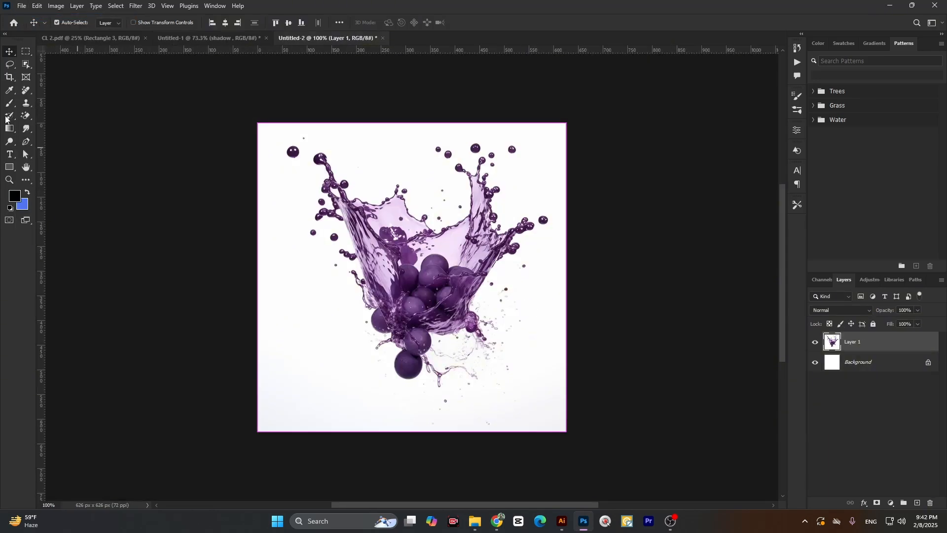
Invert the colours of the grape splash layer and define the inverted picture as a new brush preset
left_click(37, 6)
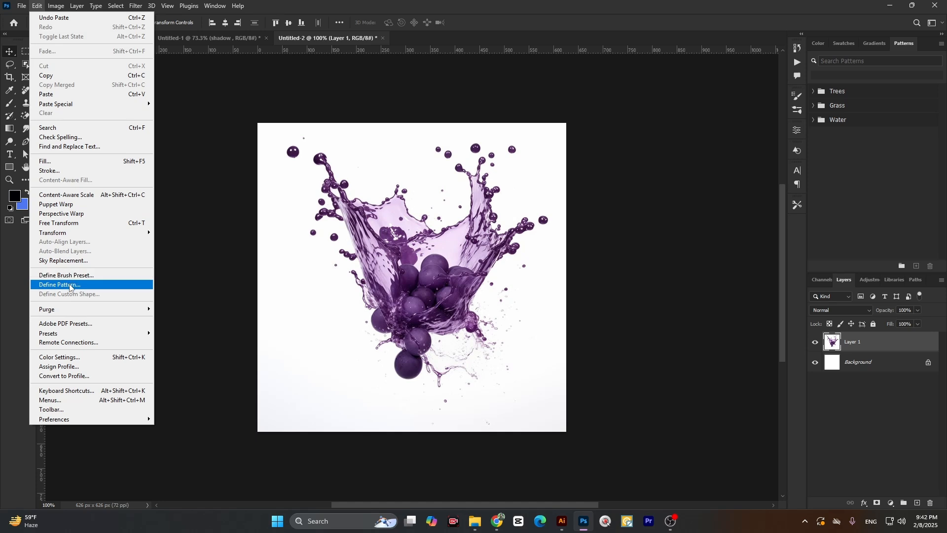
left_click(871, 346)
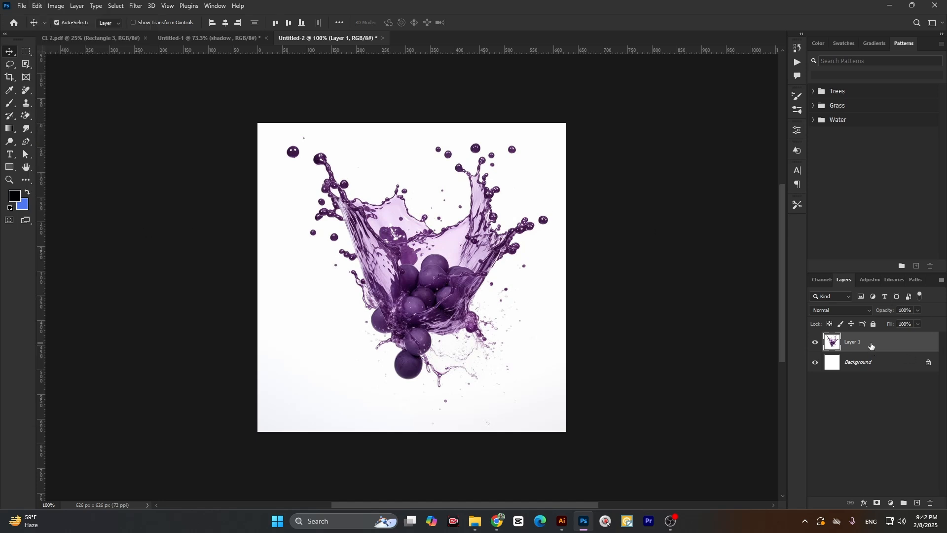
key("ctrl+i")
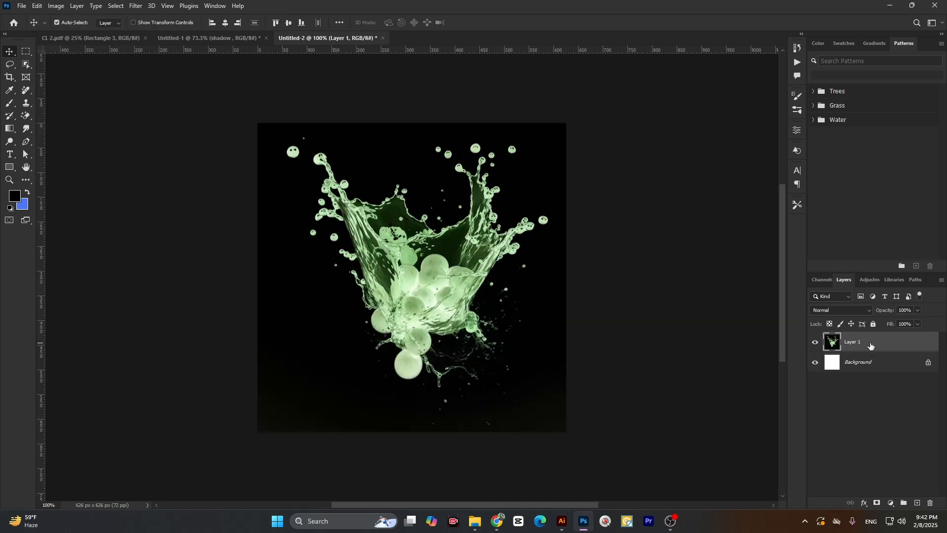
left_click(37, 6)
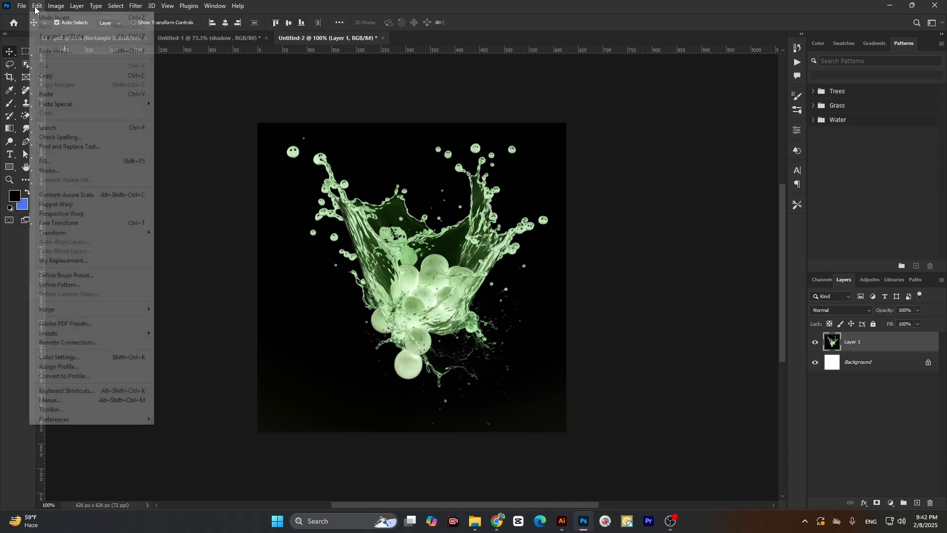
left_click(56, 277)
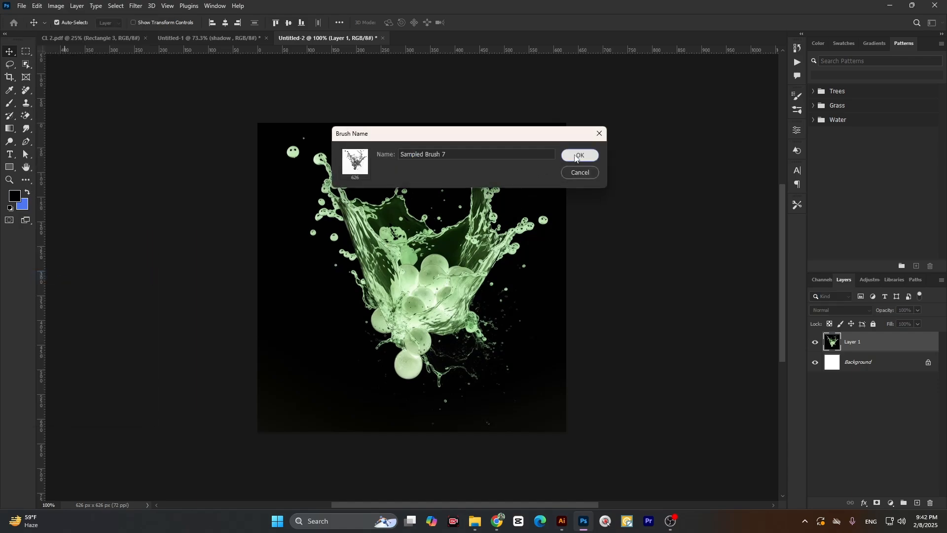
left_click(580, 155)
Try stamping the new splash brush over the bottle on the shadow layer of the Untitled-1 design, and undo the stamp
key("b")
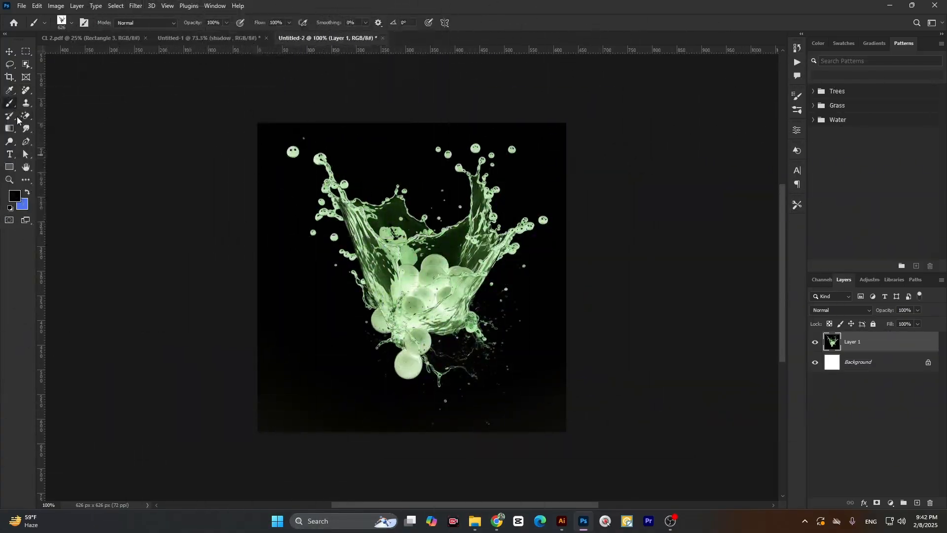
left_click(9, 52)
left_click(193, 41)
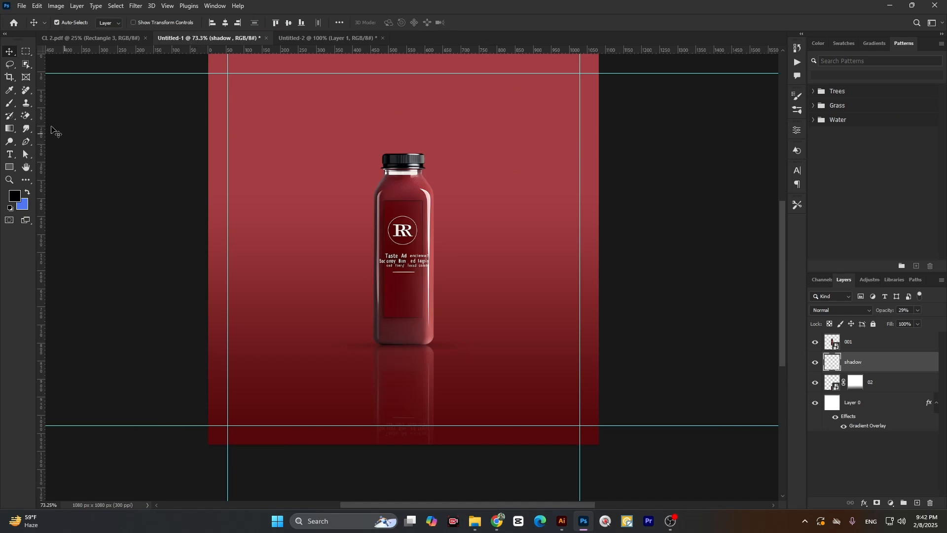
left_click(8, 106)
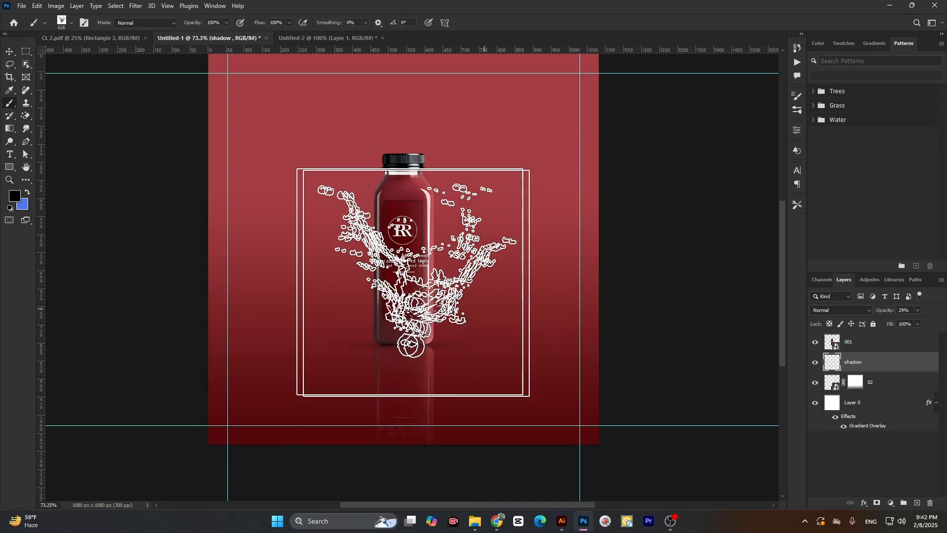
left_click(393, 276)
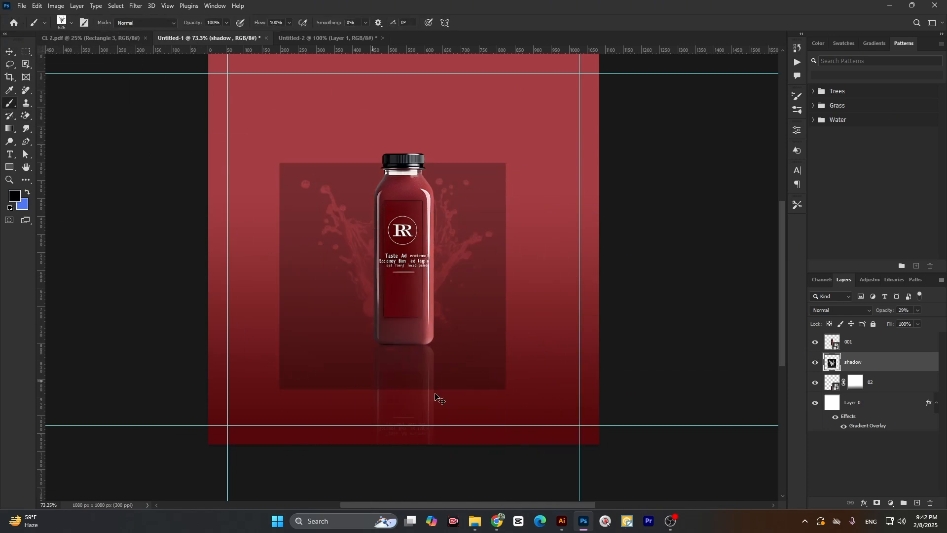
key("ctrl+z")
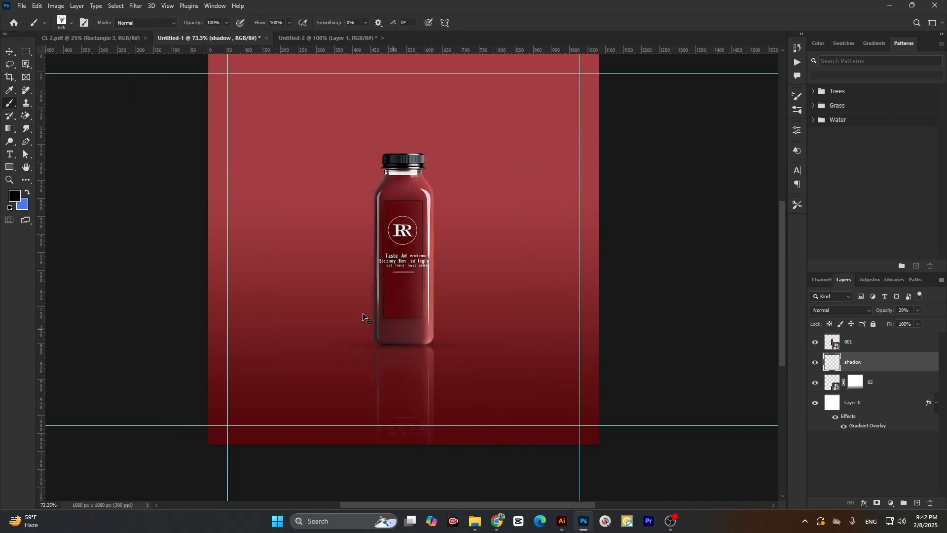
Undo the colour inversion in the splash document and erase the white background around the grape splash with the Magic Eraser
left_click(330, 37)
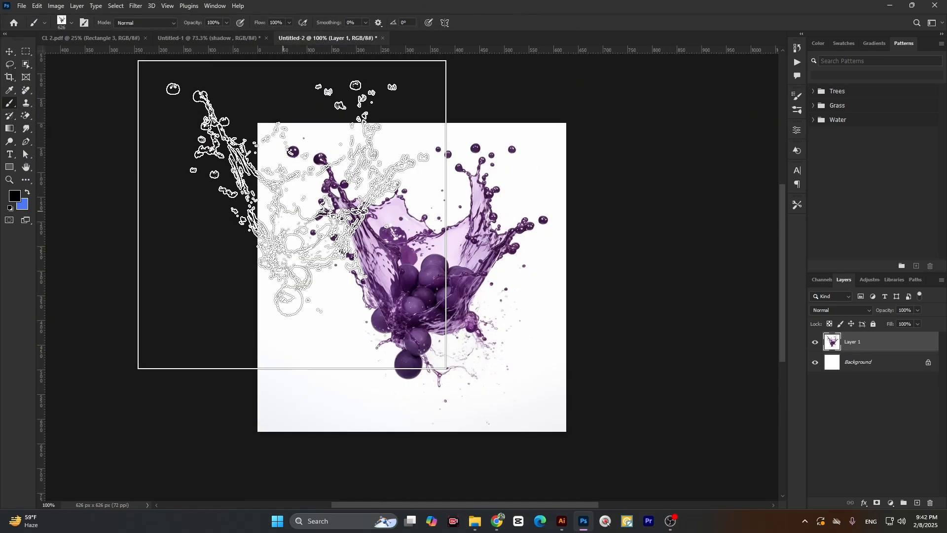
left_click(9, 51)
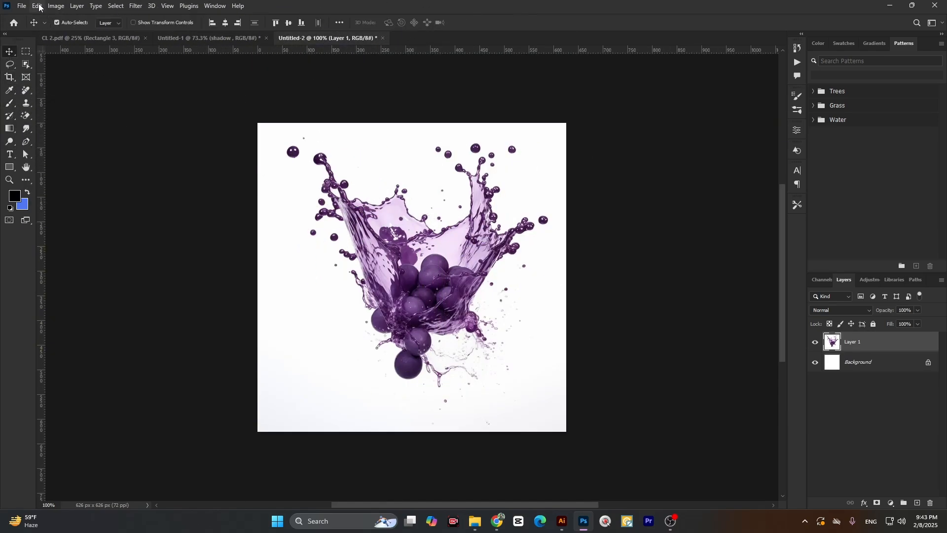
left_click(37, 6)
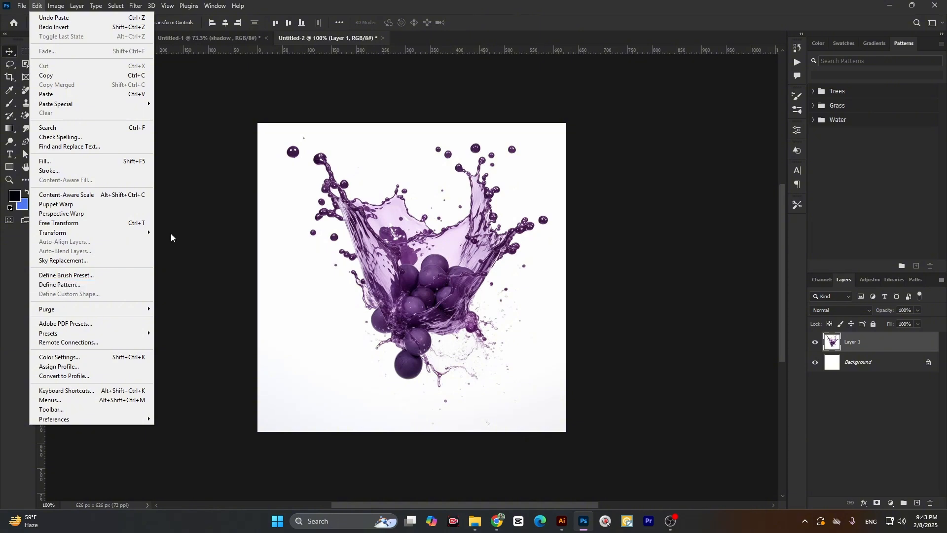
left_click(13, 52)
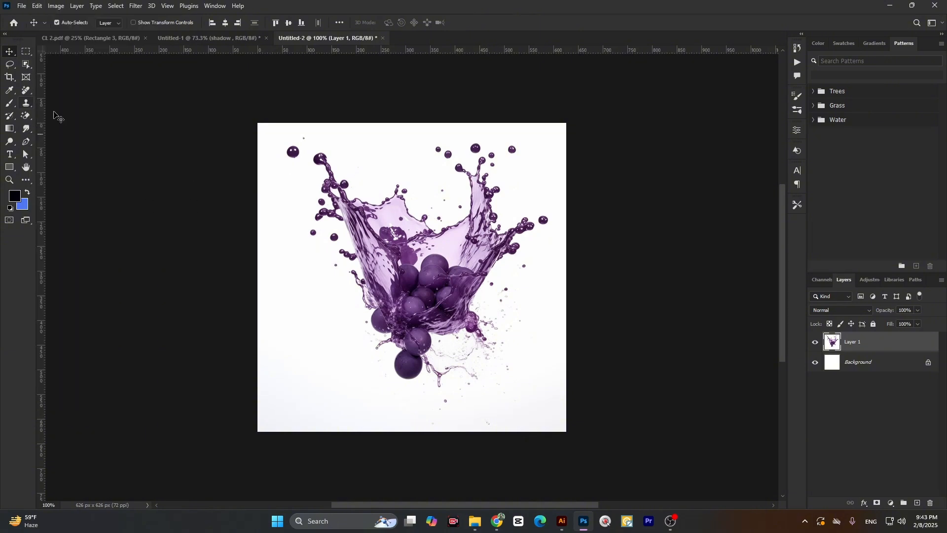
right_click(27, 115)
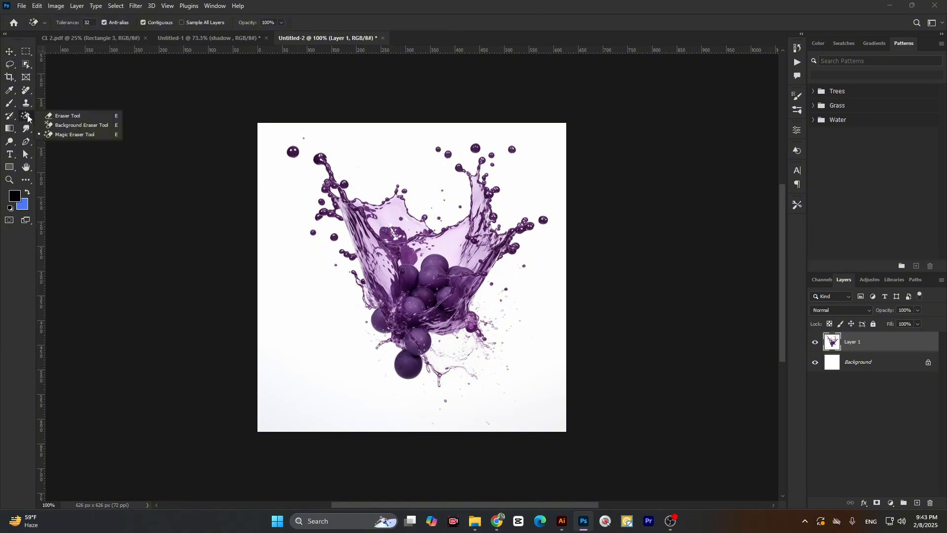
left_click(58, 135)
left_click(290, 197)
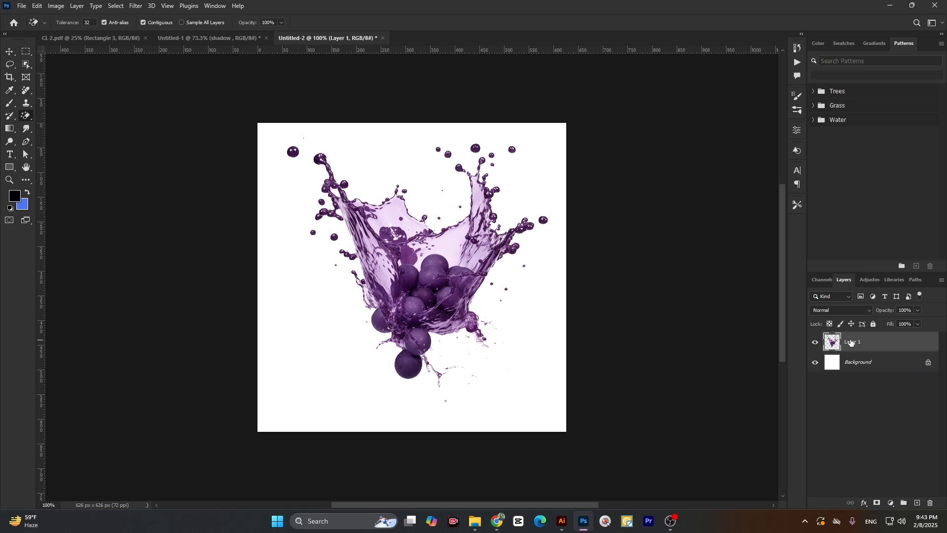
Unlock the Background layer and convert Layer 1 with the splash to a smart object
left_click(922, 363)
right_click(888, 342)
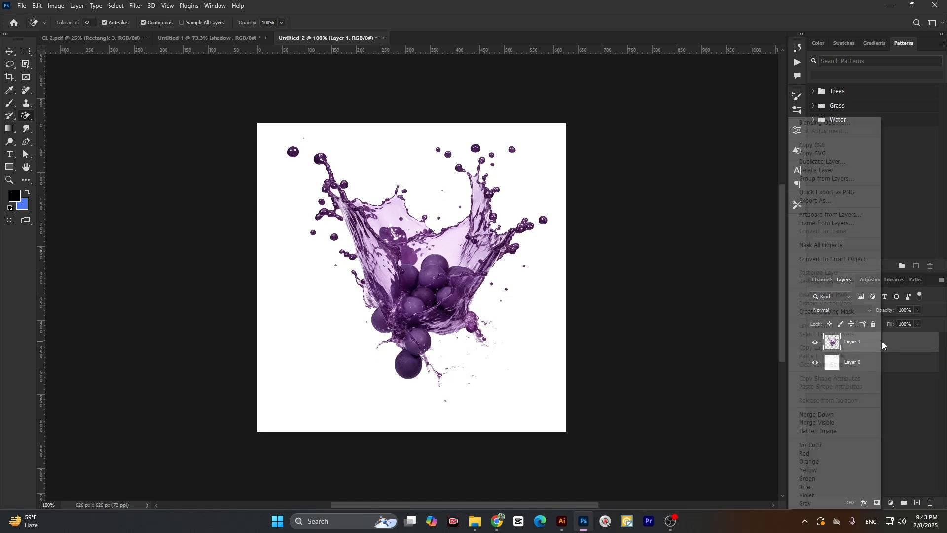
left_click(833, 260)
Hide the white layer beneath the splash and move the splash slightly lower on the canvas
left_click(9, 51)
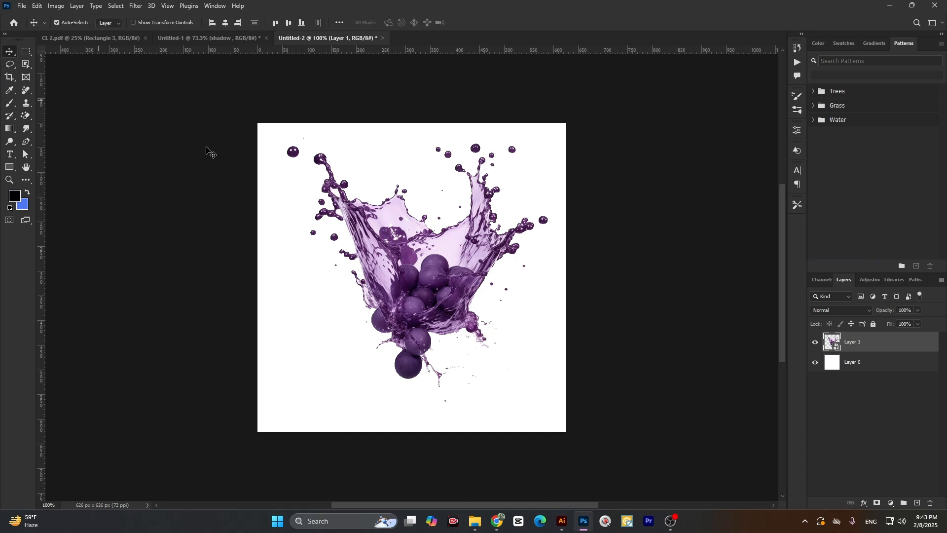
left_click_drag(354, 207, 419, 232)
key("ctrl+z")
left_click(815, 364)
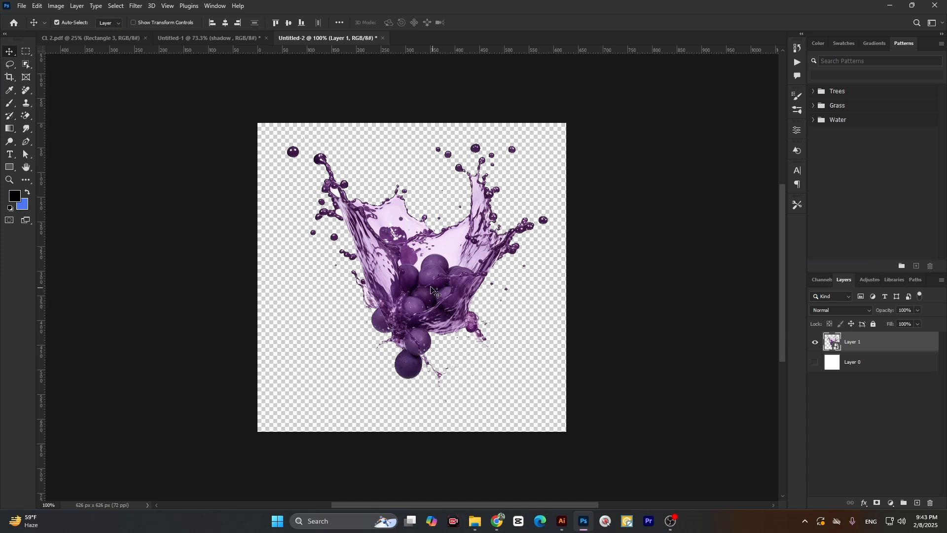
left_click_drag(432, 290, 368, 266)
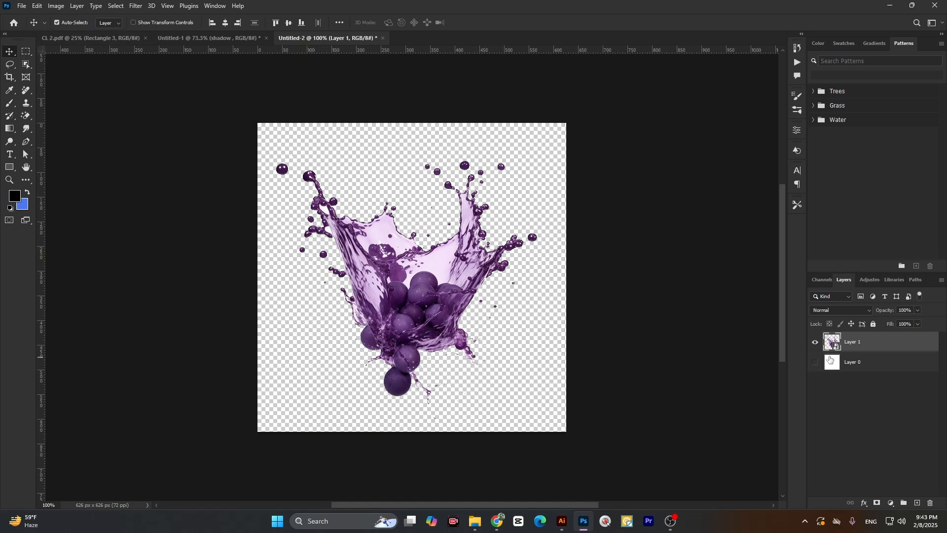
Define a new brush preset from the cut-out grape splash
left_click(37, 6)
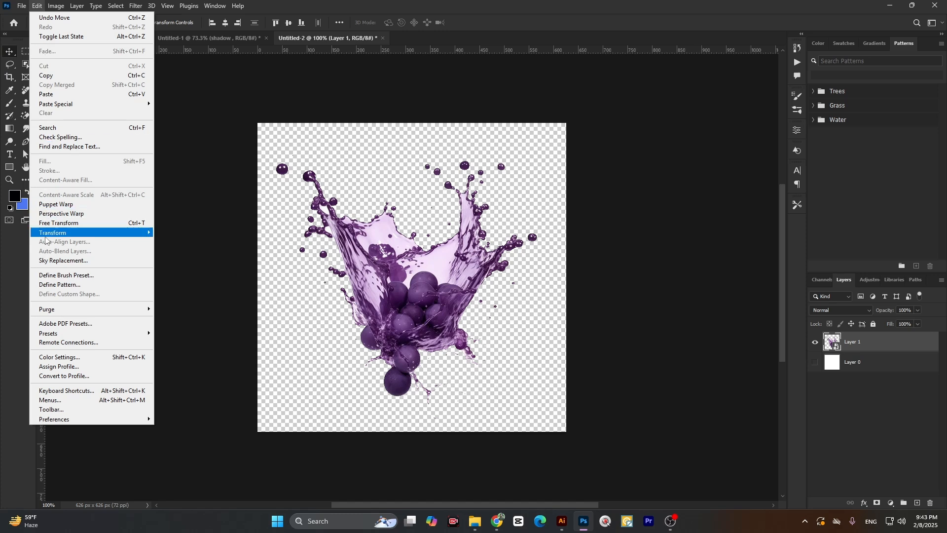
left_click(74, 275)
left_click(581, 156)
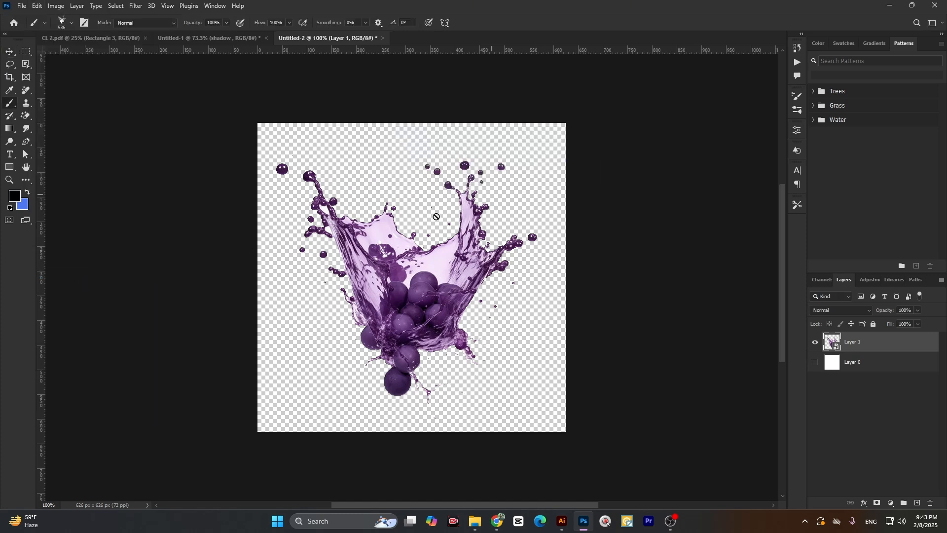
Rasterize the splash layer, try one stamp of the new brush on it, and undo the stamp
right_click(873, 348)
left_click(809, 295)
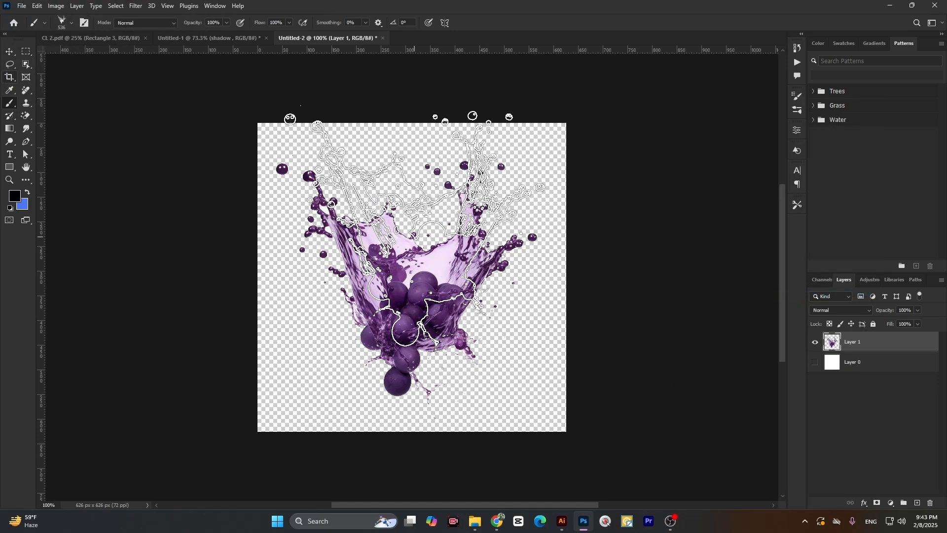
left_click(414, 247)
key("ctrl+z")
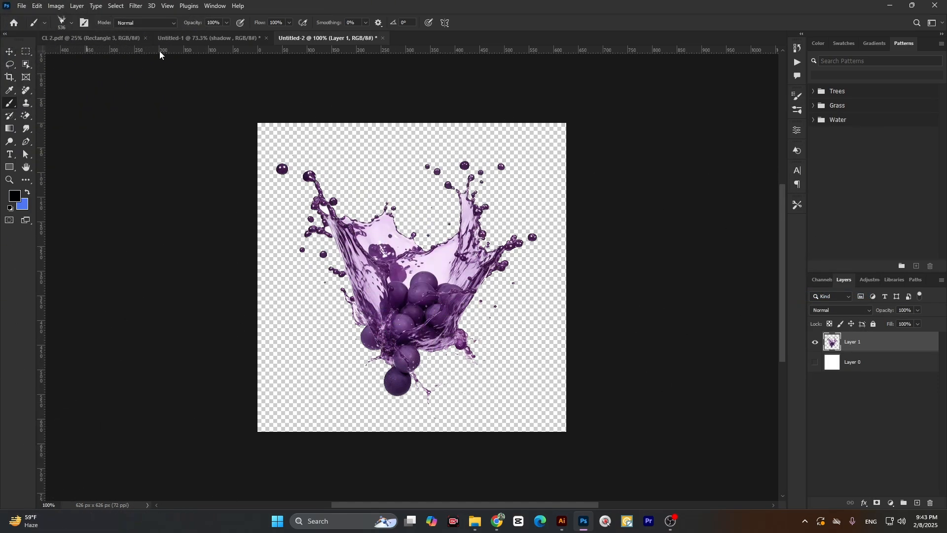
Try stamping the cut-out splash brush at 600 px over the bottle on the shadow layer in Untitled-1, and undo the stamps
left_click(166, 38)
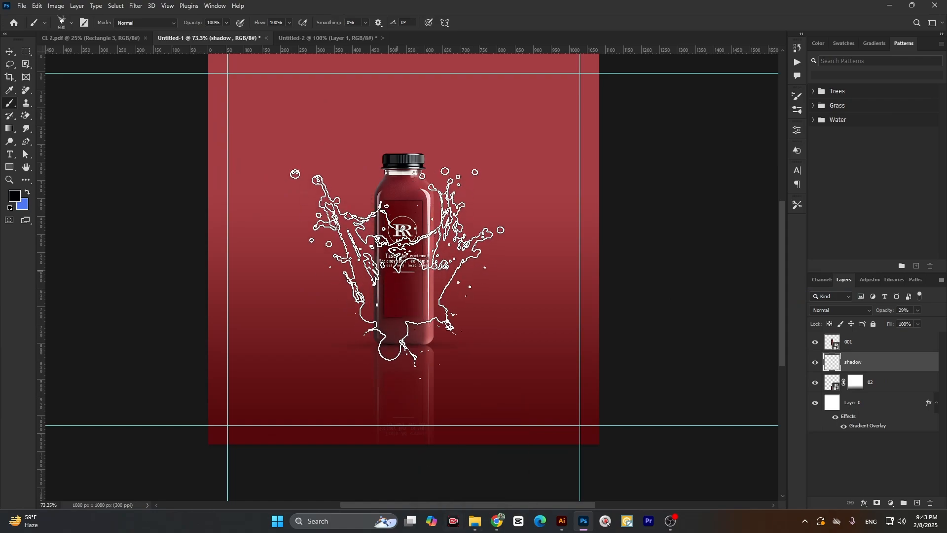
key("bracketright")
key("bracketright")
key("bracketright")
key("bracketright")
key("bracketright")
key("bracketright")
left_click(399, 269)
key("ctrl+z")
key("bracketleft")
key("bracketleft")
key("bracketleft")
key("bracketleft")
key("bracketleft")
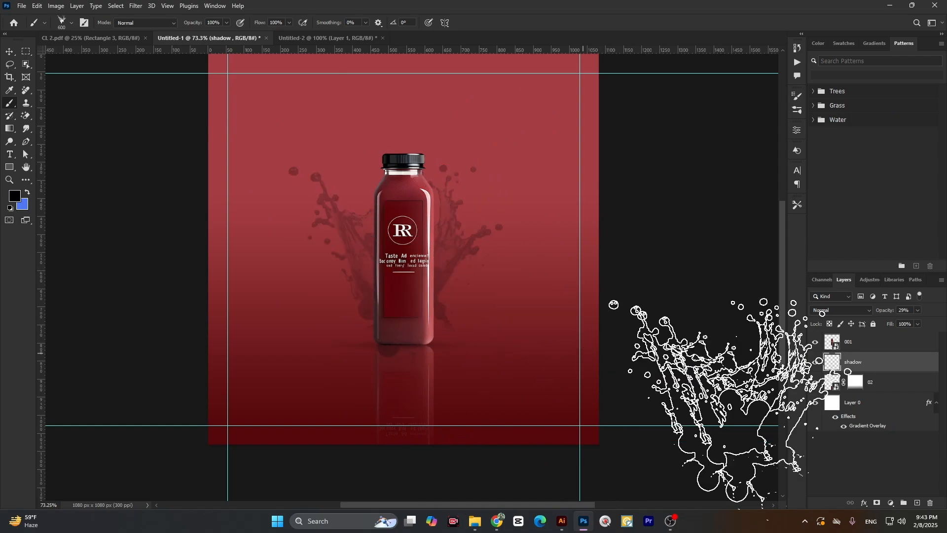
scroll(391, 296, "up", 3)
left_click(404, 291)
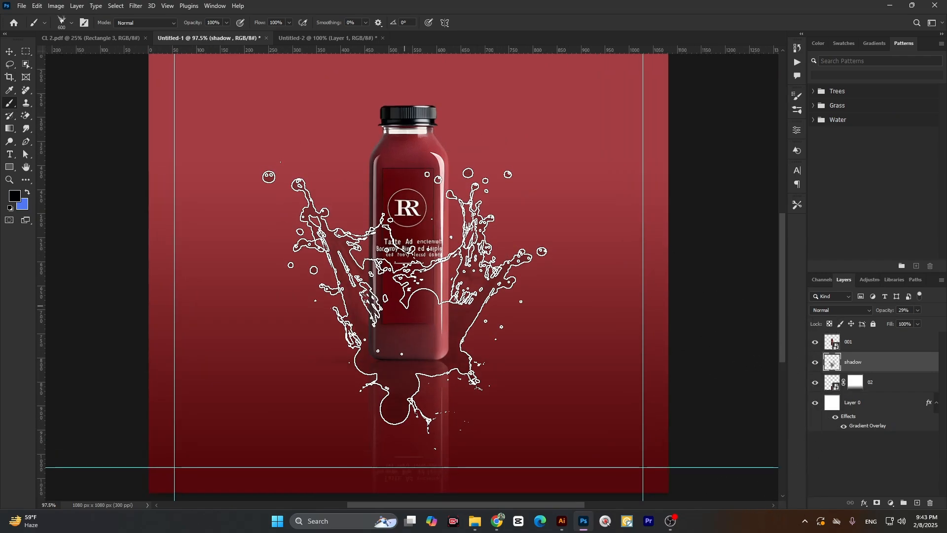
scroll(396, 286, "down", 2)
key("ctrl+z")
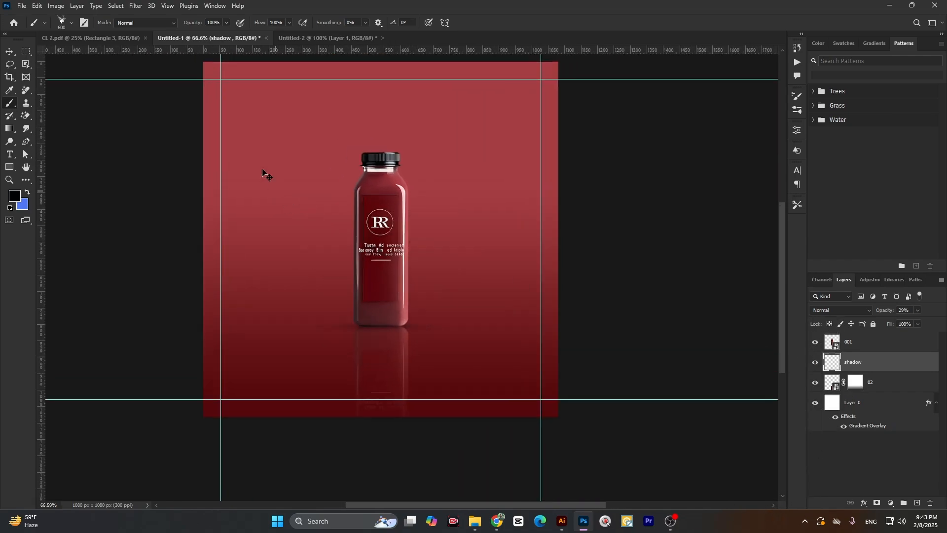
Copy the cut-out splash layer from Untitled-2 into the Untitled-1 bottle design, directly beneath the bottle layer
left_click(296, 41)
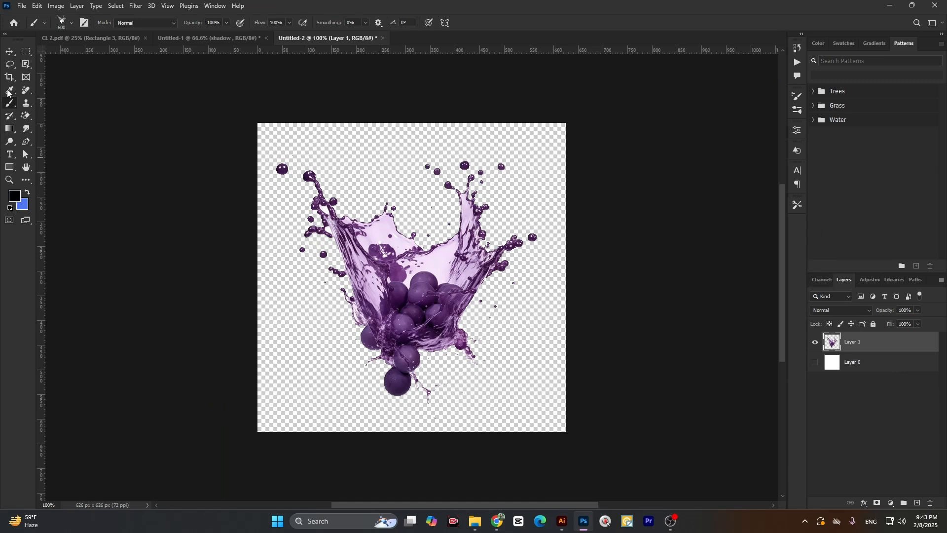
left_click(8, 53)
left_click_drag(857, 345, 436, 271)
Scale the splash to about 126% and center it behind the bottle, and compare the design with the splash hidden and shown
key("ctrl+t")
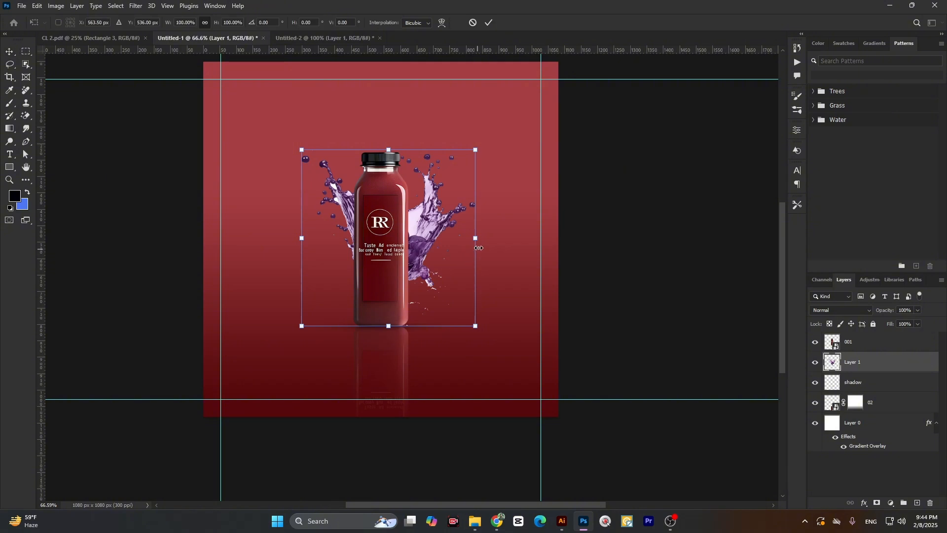
left_click_drag(475, 239, 593, 243)
left_click_drag(492, 257, 419, 246)
left_click_drag(379, 75, 375, 151)
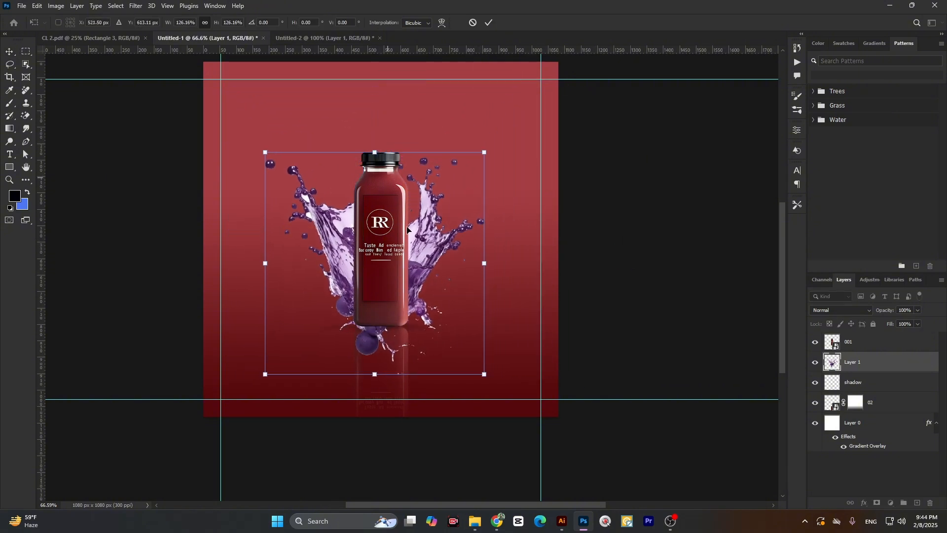
mouse_move(422, 300)
left_mouse_down()
mouse_move(443, 293)
mouse_move(423, 291)
mouse_move(432, 290)
left_mouse_up()
left_click(492, 23)
scroll(413, 261, "up", 5)
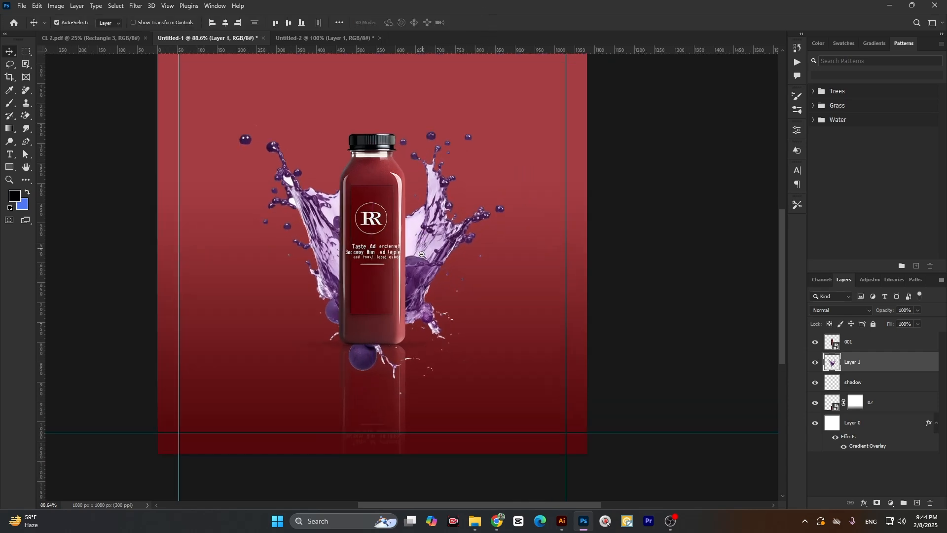
scroll(412, 289, "down", 4)
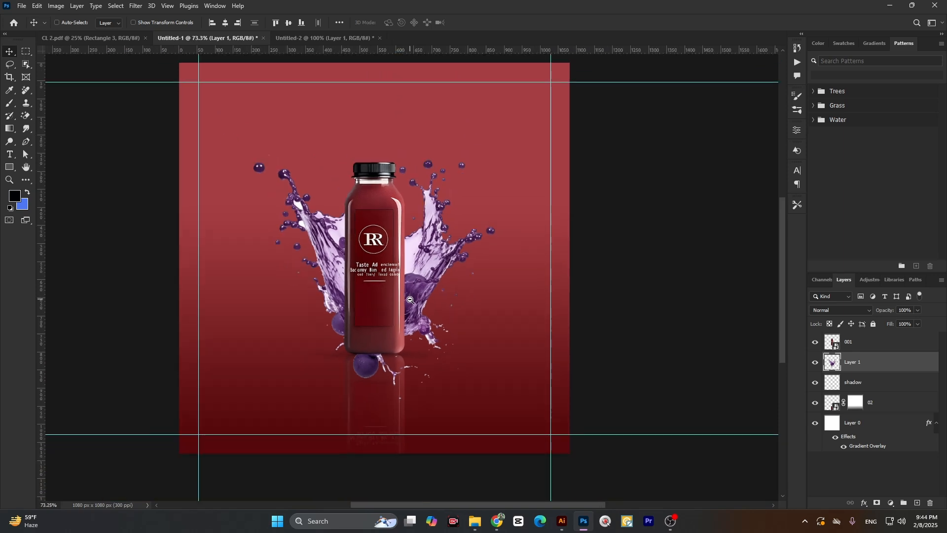
left_click(816, 363)
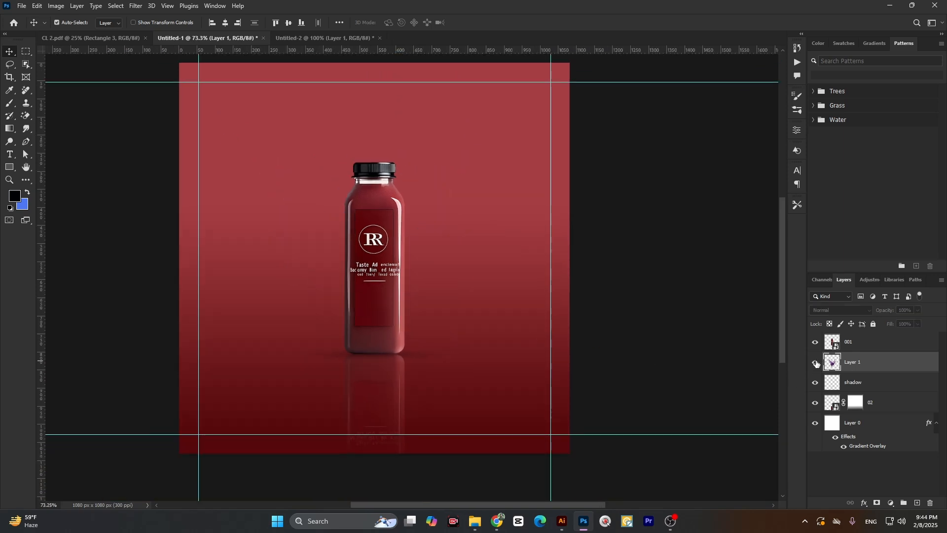
left_click(816, 363)
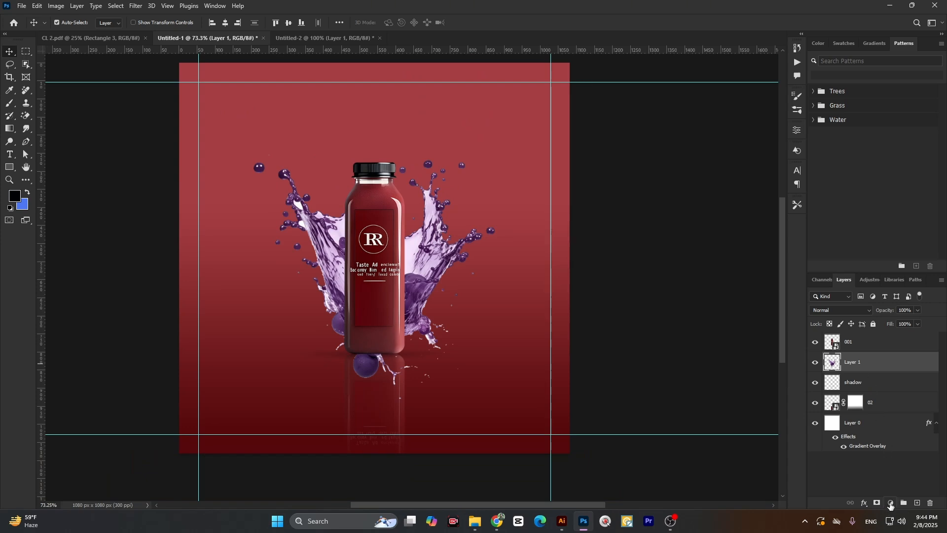
Add a Hue/Saturation adjustment layer above the splash and target its Magentas range by sampling the purple juice
left_click(891, 504)
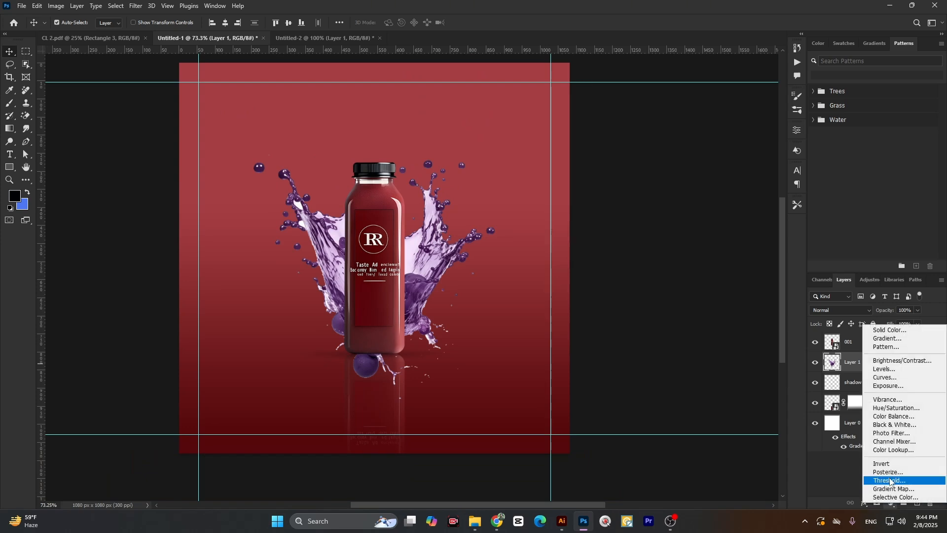
left_click(895, 409)
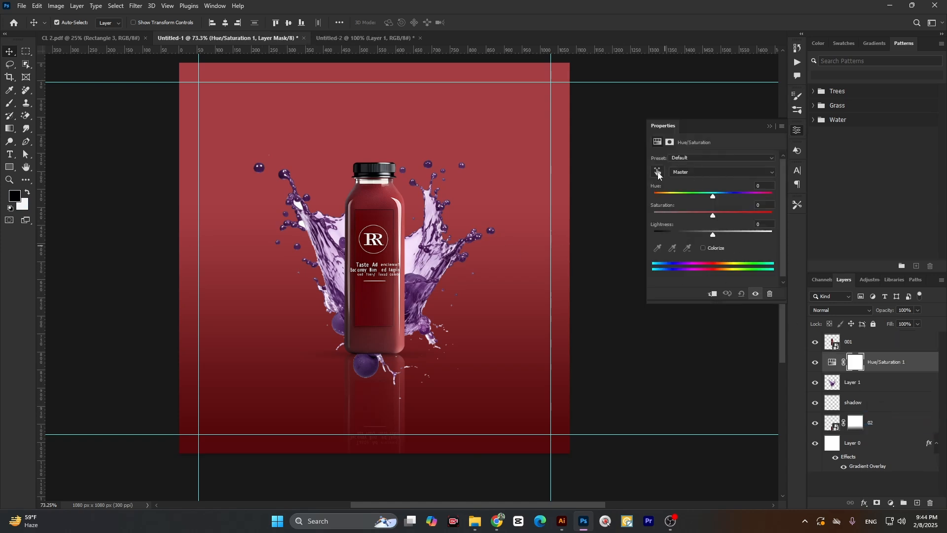
left_click(658, 173)
left_click(318, 219)
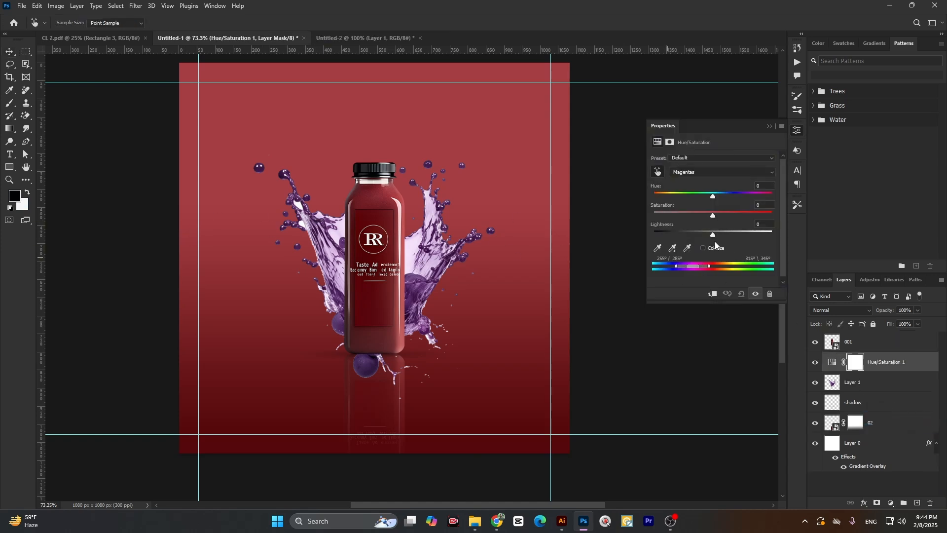
Set the Magentas range of the Hue/Saturation adjustment to hue -24, saturation +53 and lightness +26
left_click_drag(730, 214, 710, 224)
left_click_drag(730, 197, 699, 197)
left_click_drag(713, 236, 737, 248)
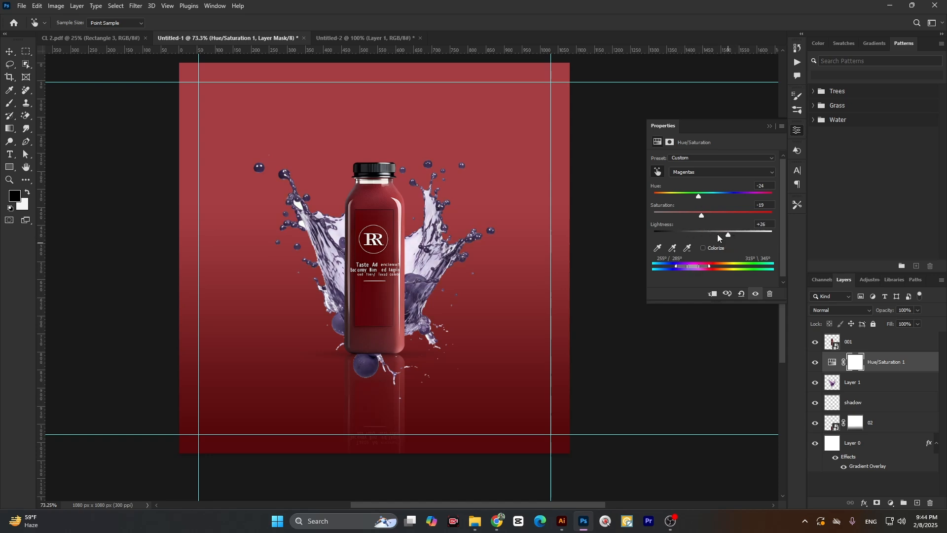
left_click_drag(700, 215, 741, 214)
Try raising the saturation of the Master range in the Hue/Saturation adjustment, and undo it
left_click(716, 172)
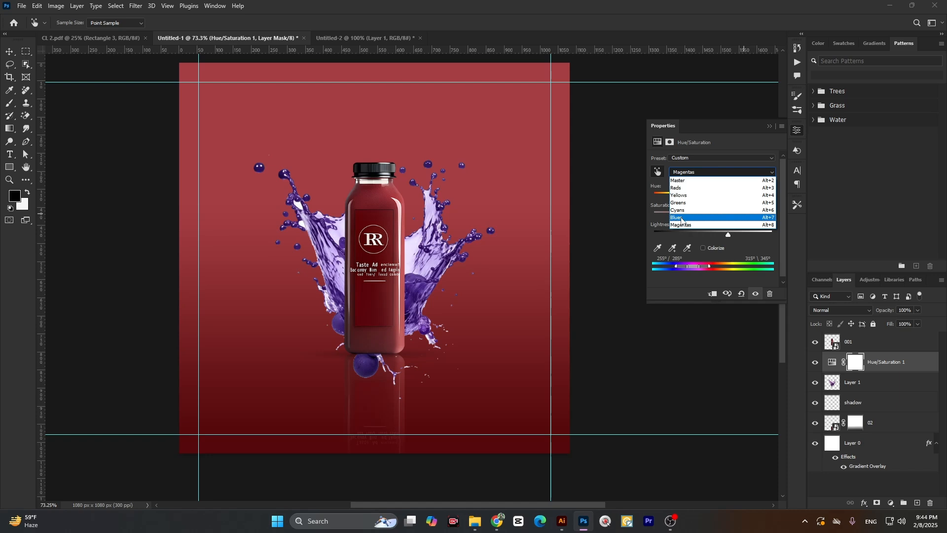
left_click(681, 181)
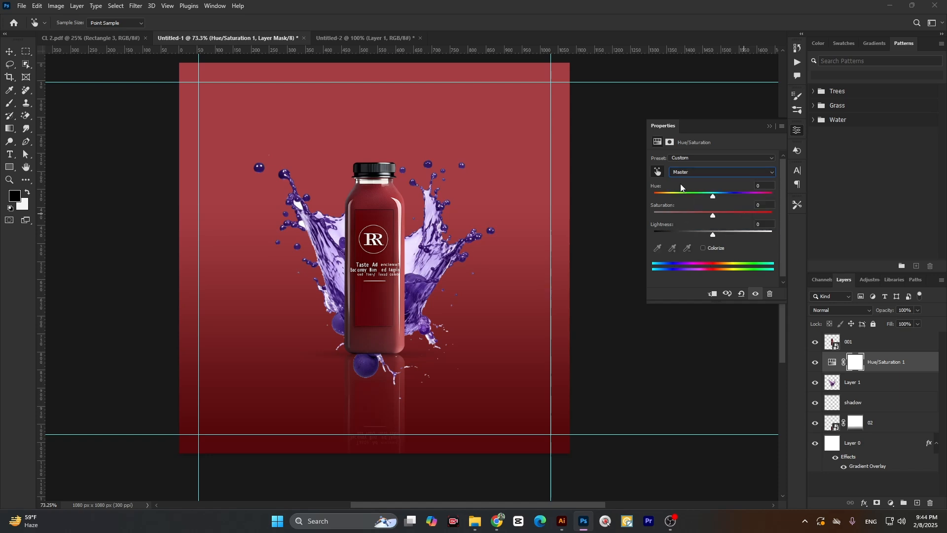
left_click_drag(713, 215, 747, 217)
key("ctrl+z")
key("v")
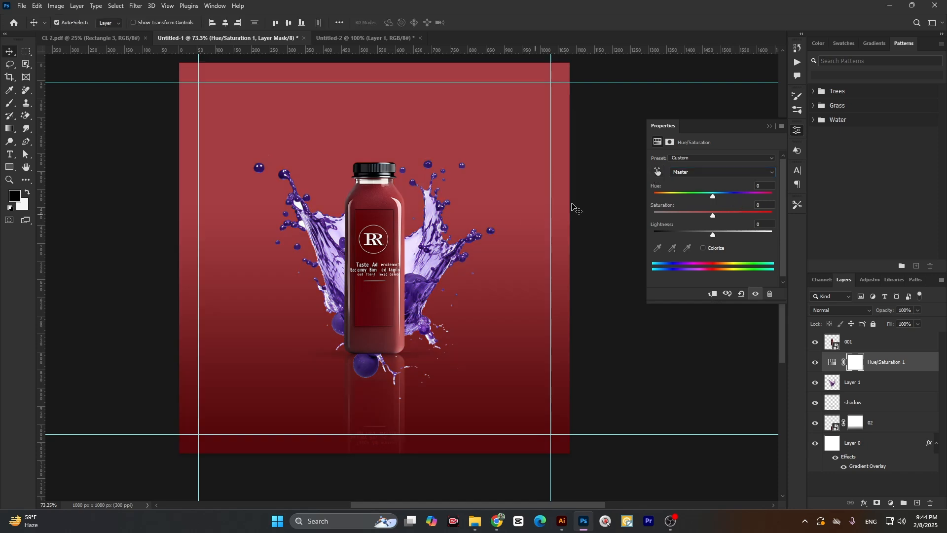
Target the splash colour on the canvas again and set its Magentas range to hue +70 and lightness +17
left_click(658, 171)
left_click(328, 228)
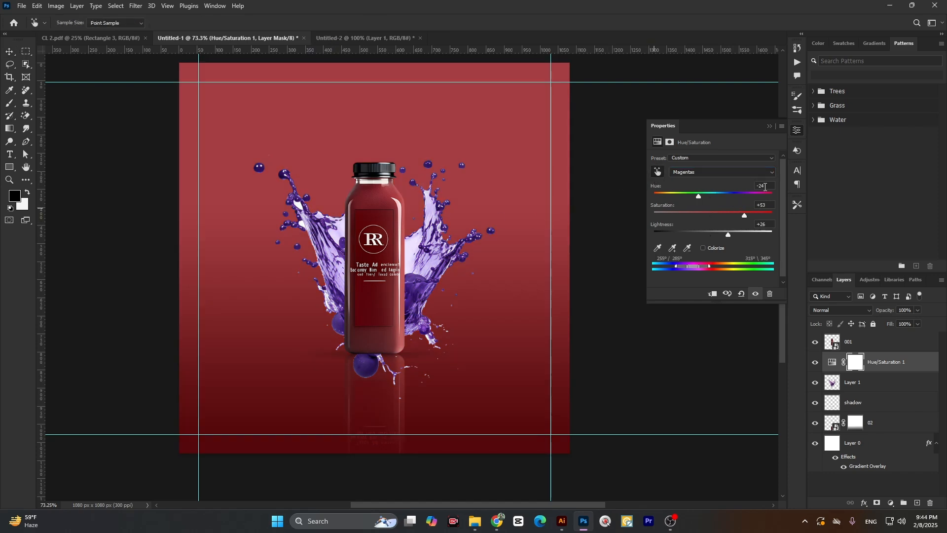
left_click_drag(699, 198, 743, 217)
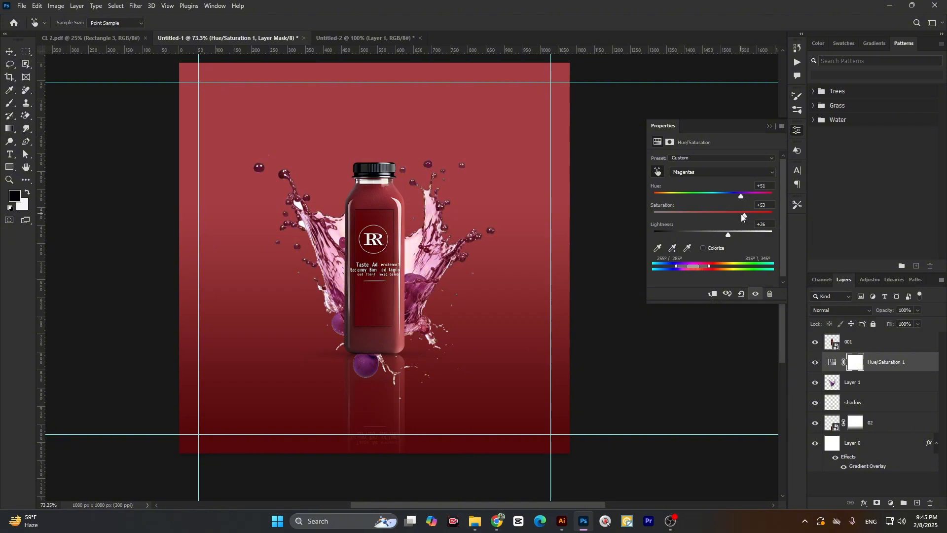
left_click_drag(743, 217, 723, 236)
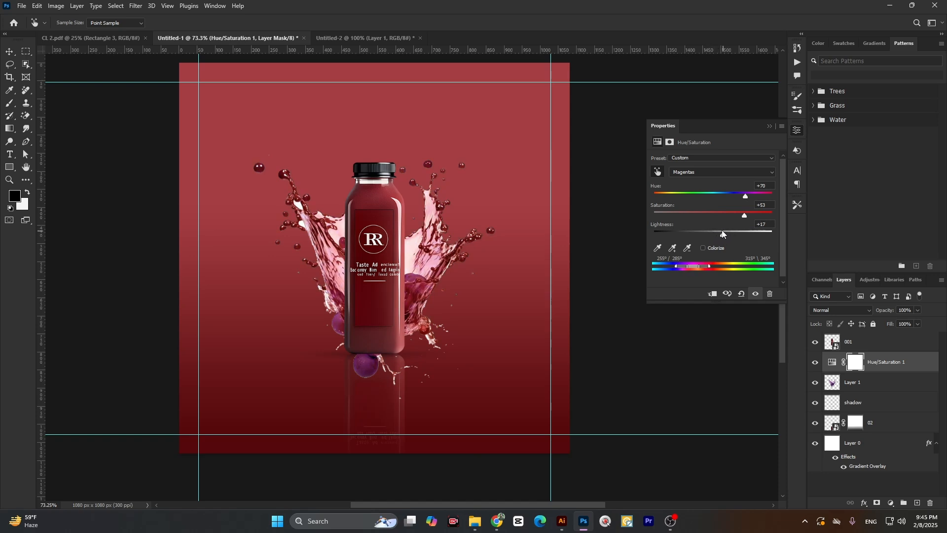
left_click(769, 126)
left_click(887, 369)
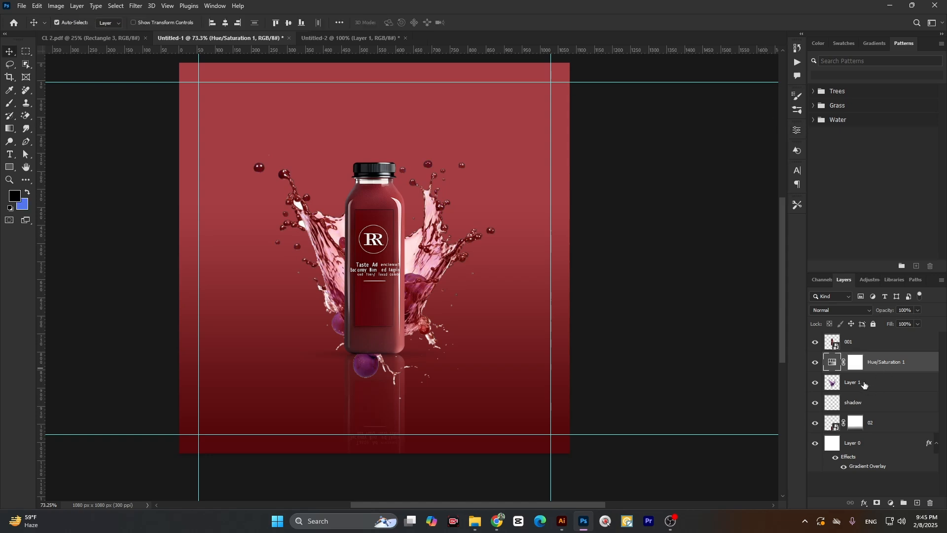
Add a layer mask to Layer 1 and choose the Soft Round brush at 600 px
left_click(815, 383)
left_click(815, 383)
left_click(846, 383)
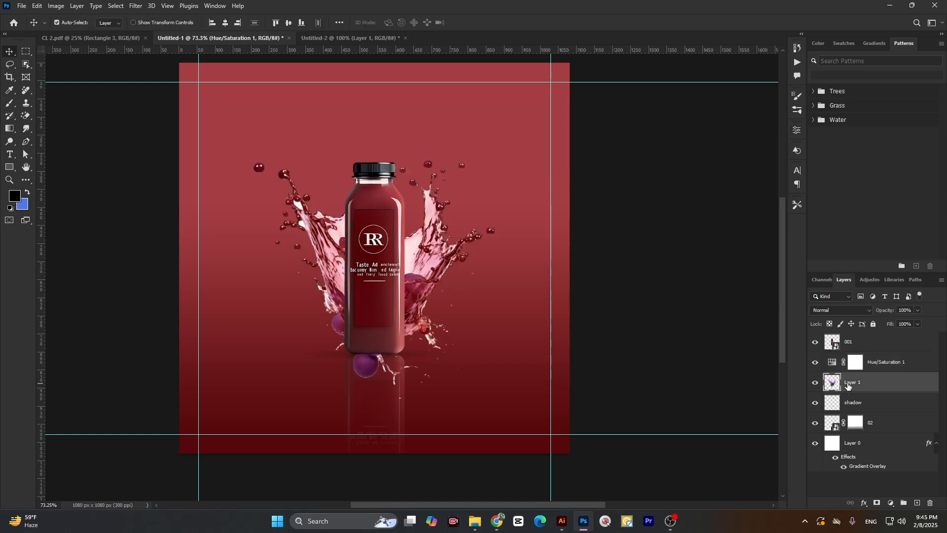
scroll(458, 323, "down", 4)
scroll(523, 339, "up", 3)
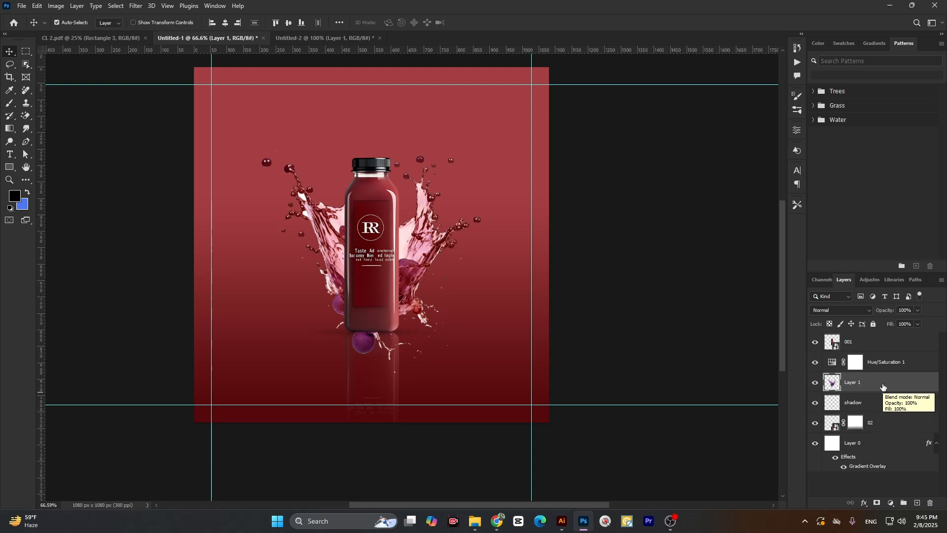
left_click(877, 503)
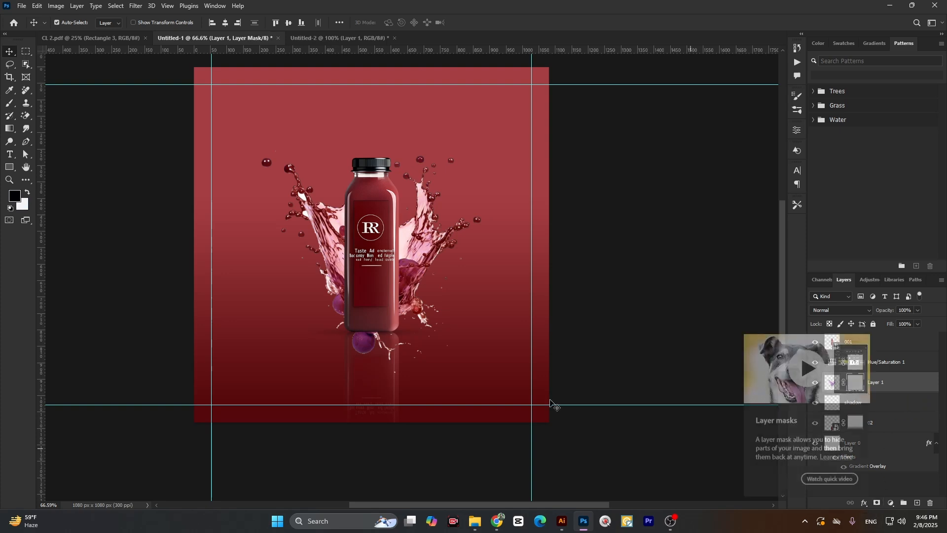
left_click(8, 104)
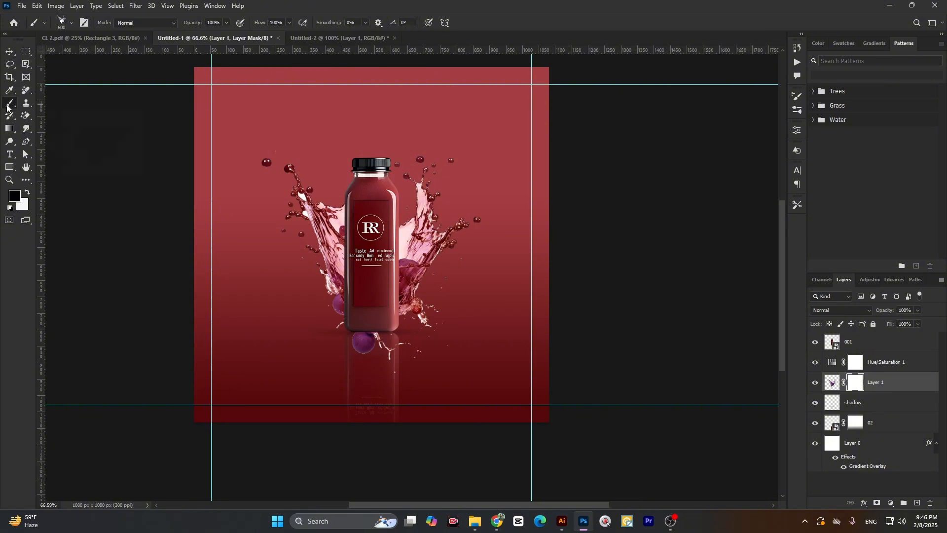
left_click(72, 23)
scroll(55, 151, "down", 5)
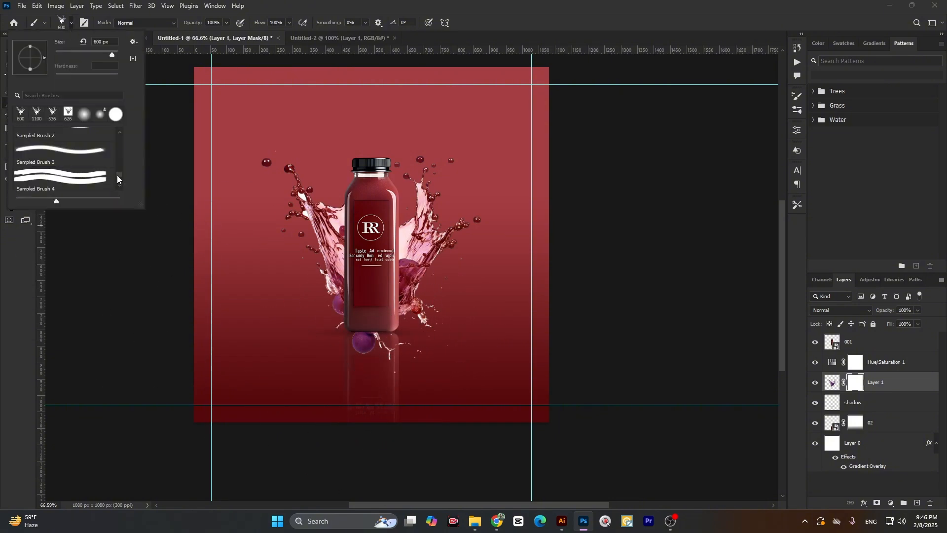
left_click_drag(117, 176, 122, 132)
left_click(84, 156)
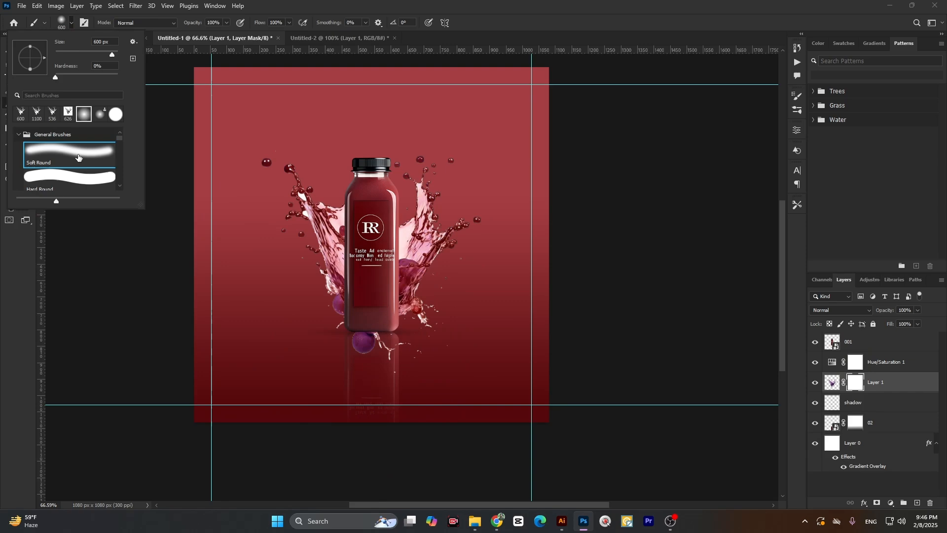
left_click(176, 119)
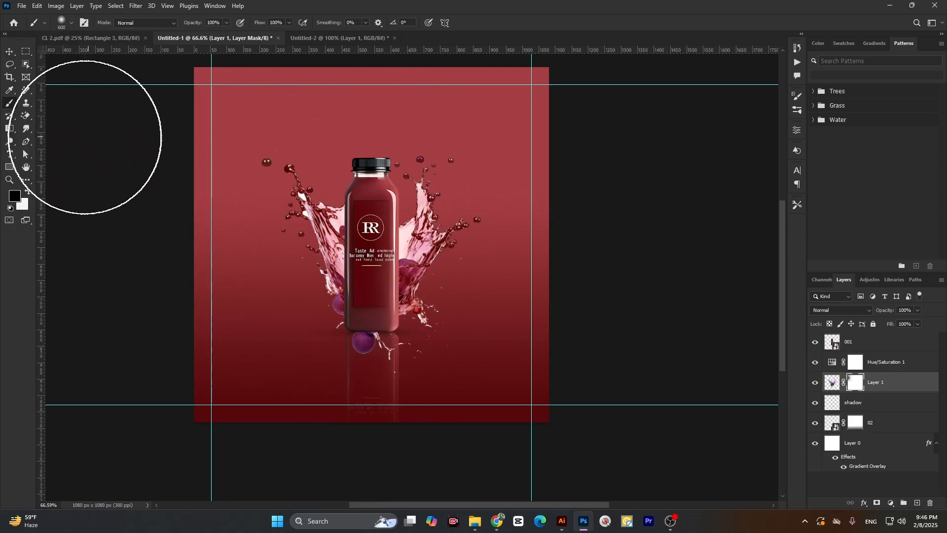
Try hiding the splash below the bottle on Layer 1's mask with the Hard Round brush, and undo the strokes
scroll(377, 409, "up", 7)
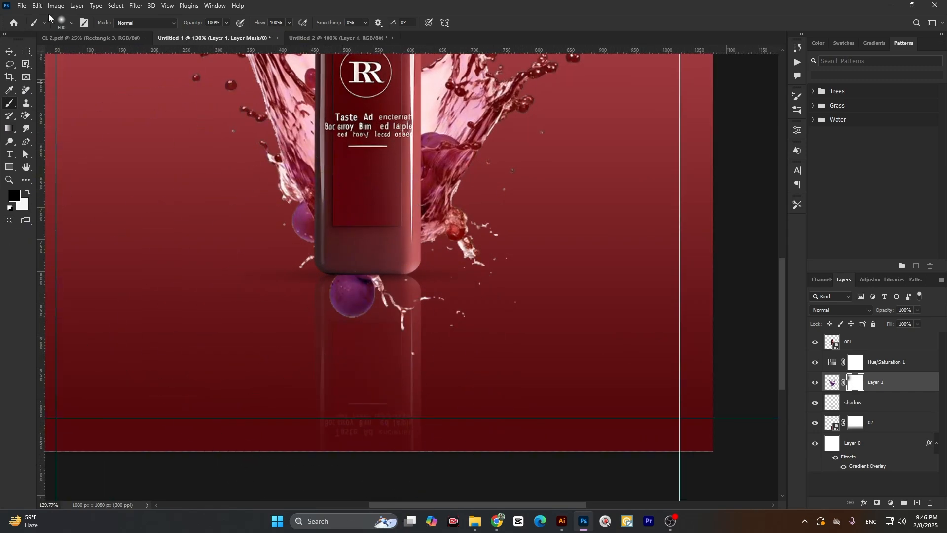
left_click(72, 23)
left_click(44, 178)
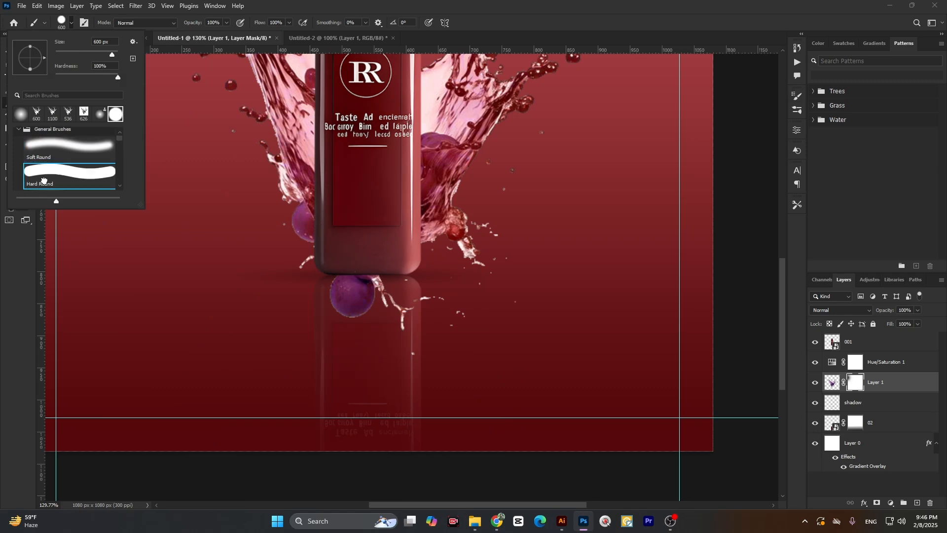
left_click(370, 421)
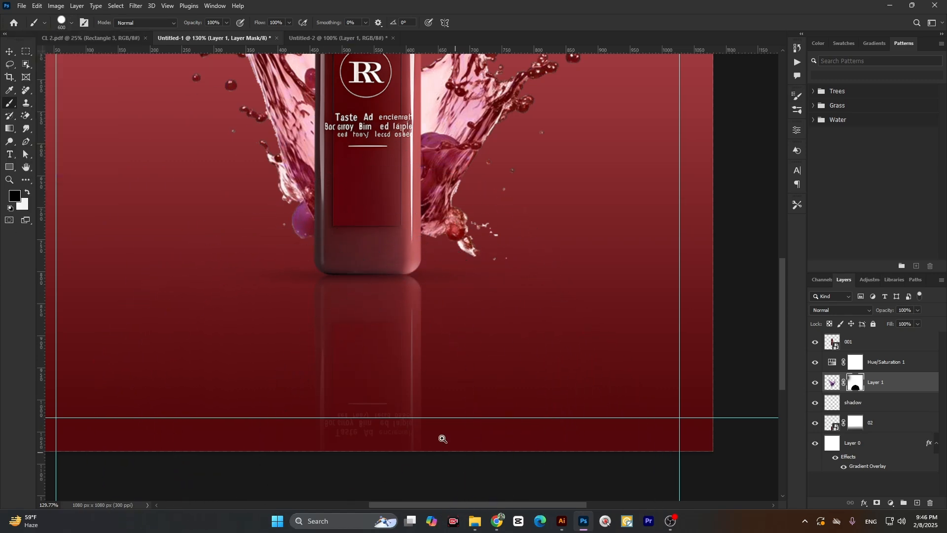
mouse_move(397, 394)
left_mouse_down()
mouse_move(368, 380)
mouse_move(387, 370)
left_mouse_up()
key("ctrl+z")
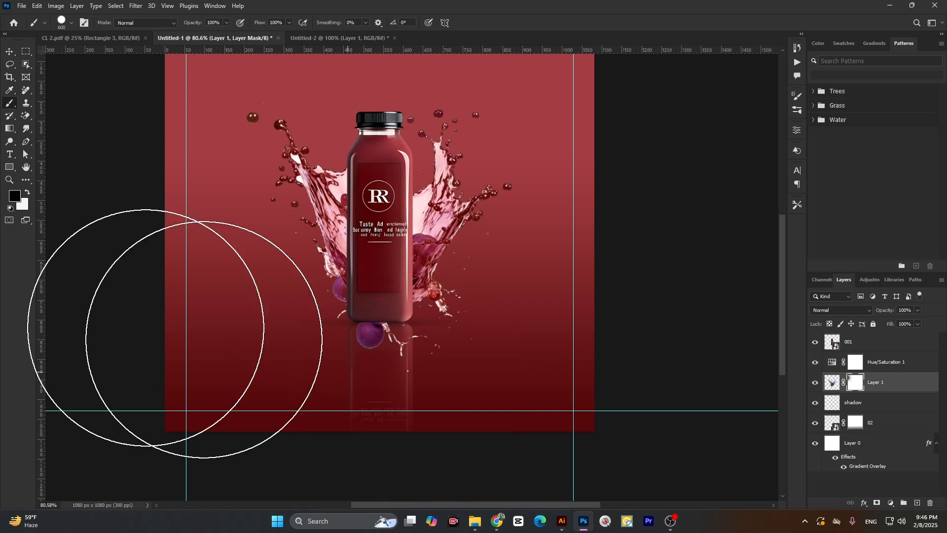
Switch back to the Soft Round brush, try fading the splash's lower part on Layer 1's mask, and undo the strokes
left_click(62, 23)
left_click(53, 148)
left_click_drag(378, 396, 368, 399)
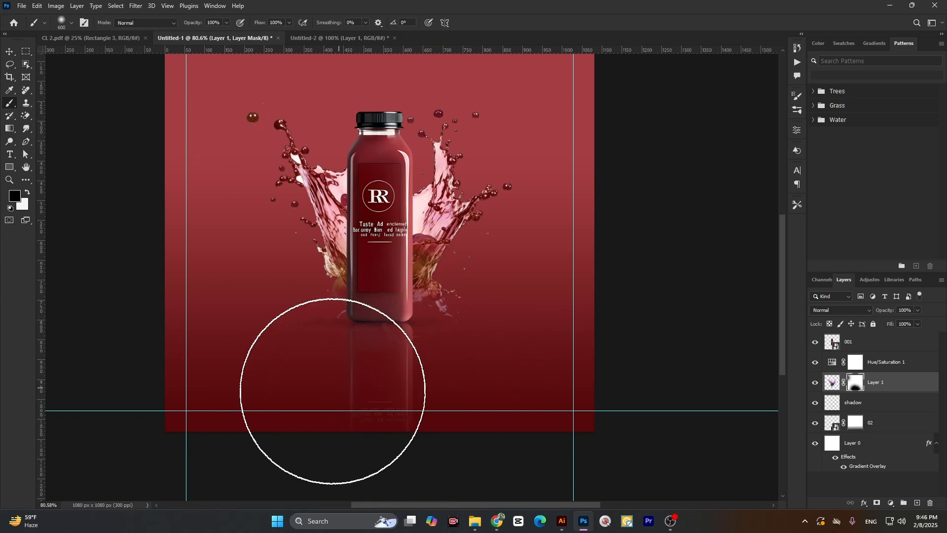
key("ctrl+z")
key("ctrl+z")
key("ctrl+z")
key("ctrl+z")
key("ctrl+z")
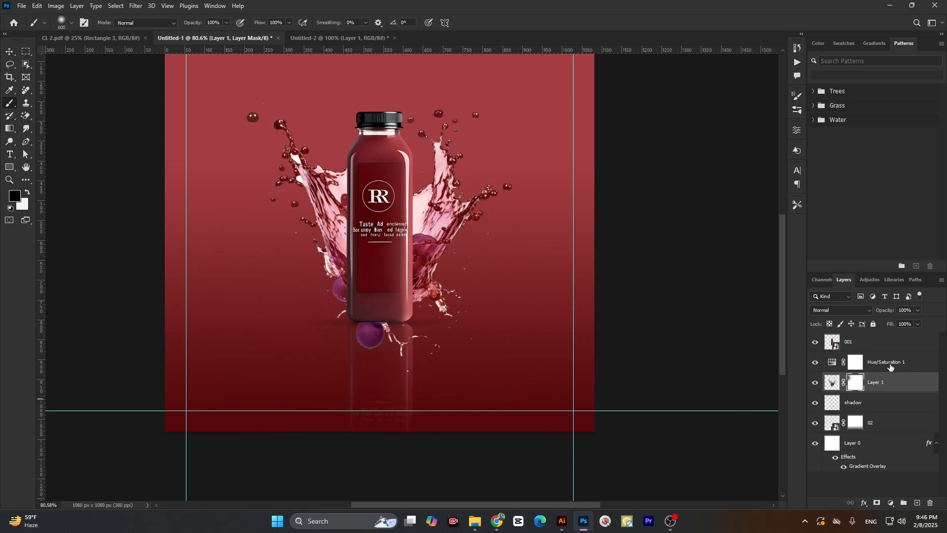
Convert Layer 1 and the Hue/Saturation 1 adjustment together into one smart object and check it by toggling its visibility
left_click(892, 367)
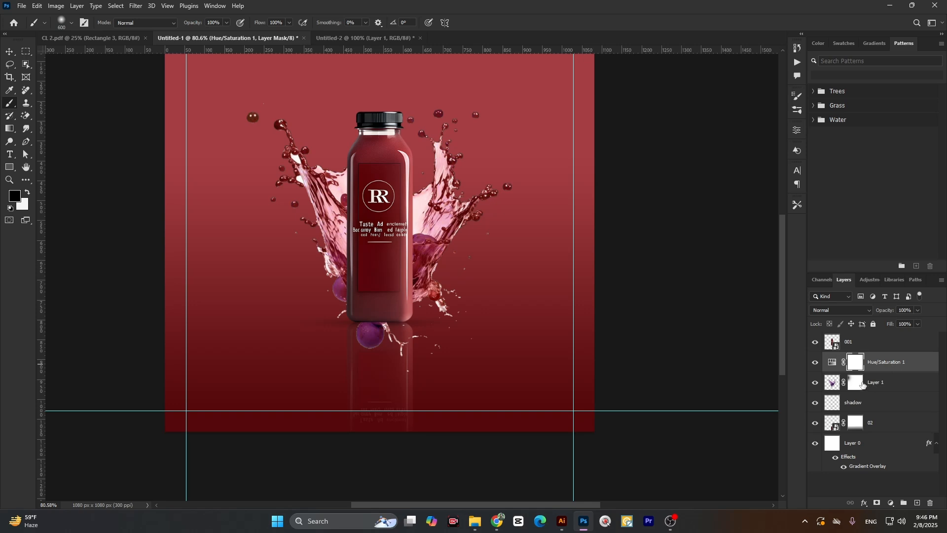
left_click(878, 382)
left_click(883, 368, "ctrl")
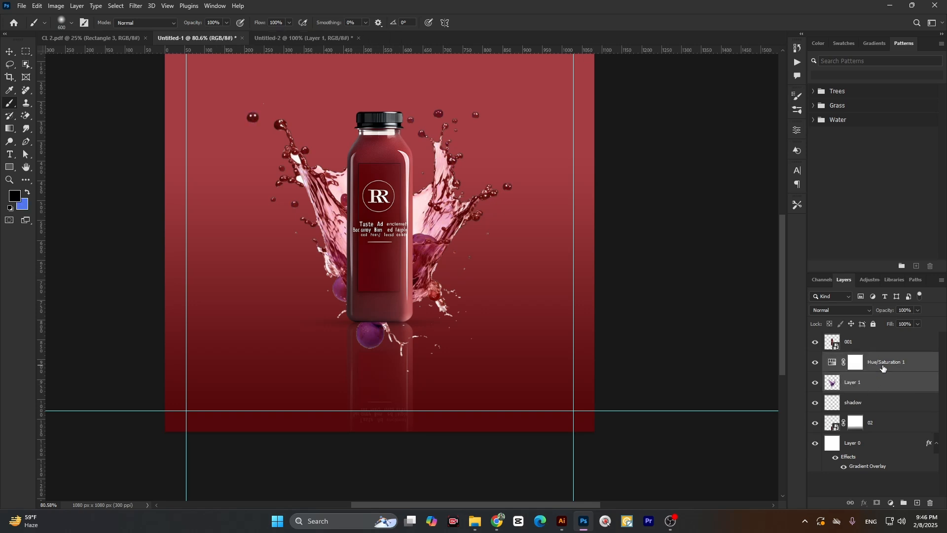
right_click(883, 368)
left_click(834, 259)
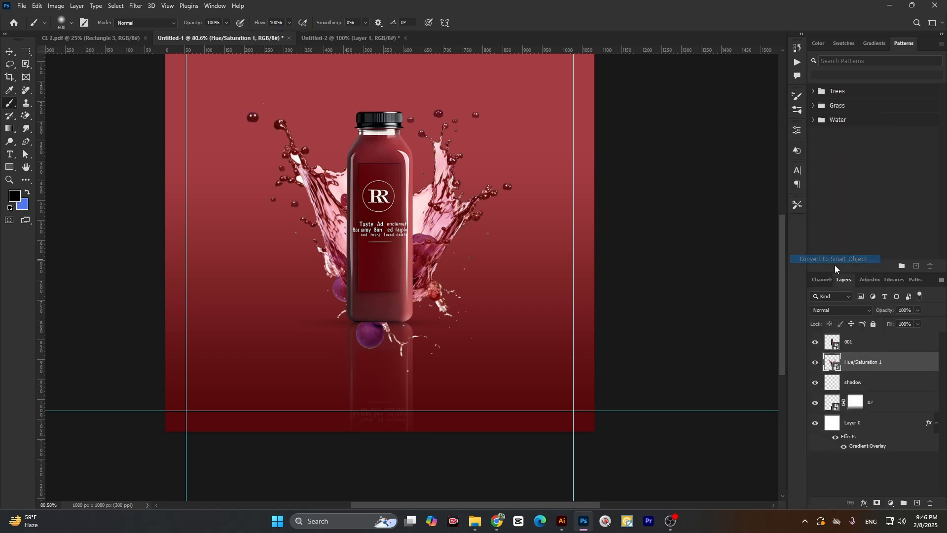
left_click(815, 363)
left_click(815, 363)
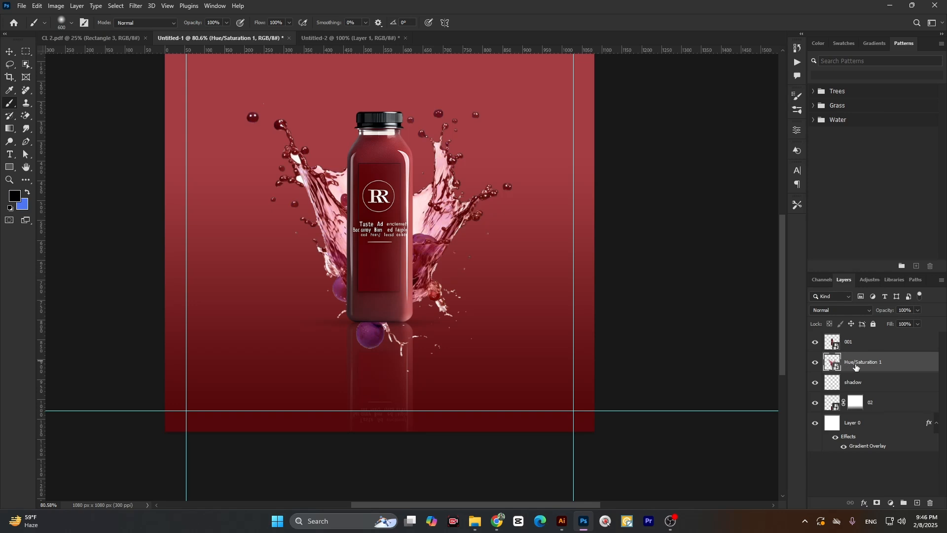
Add a layer mask to the splash smart object and softly paint out the splash below the bottle, undoing the excess strokes
left_click(878, 503)
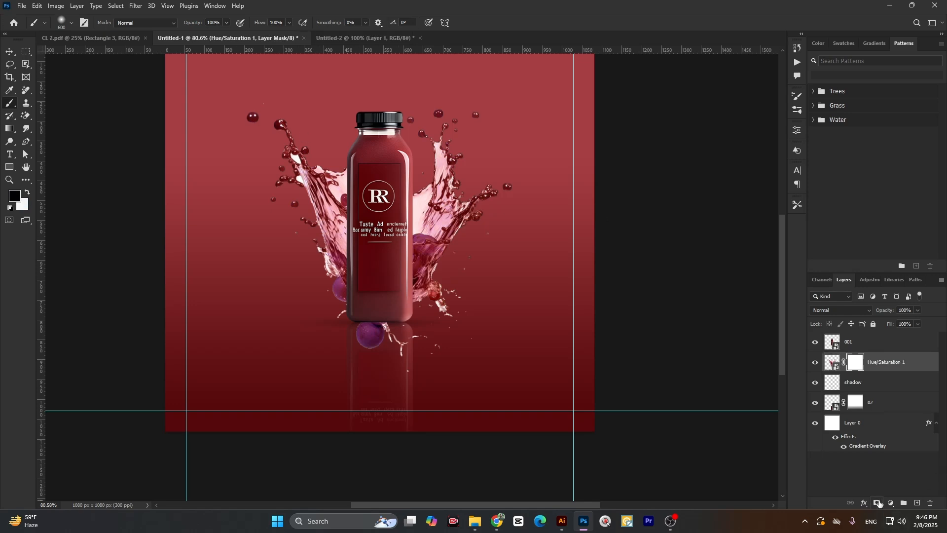
mouse_move(424, 409)
left_mouse_down()
mouse_move(345, 410)
mouse_move(406, 415)
mouse_move(318, 388)
mouse_move(318, 376)
mouse_move(396, 409)
mouse_move(443, 408)
mouse_move(417, 378)
left_mouse_up()
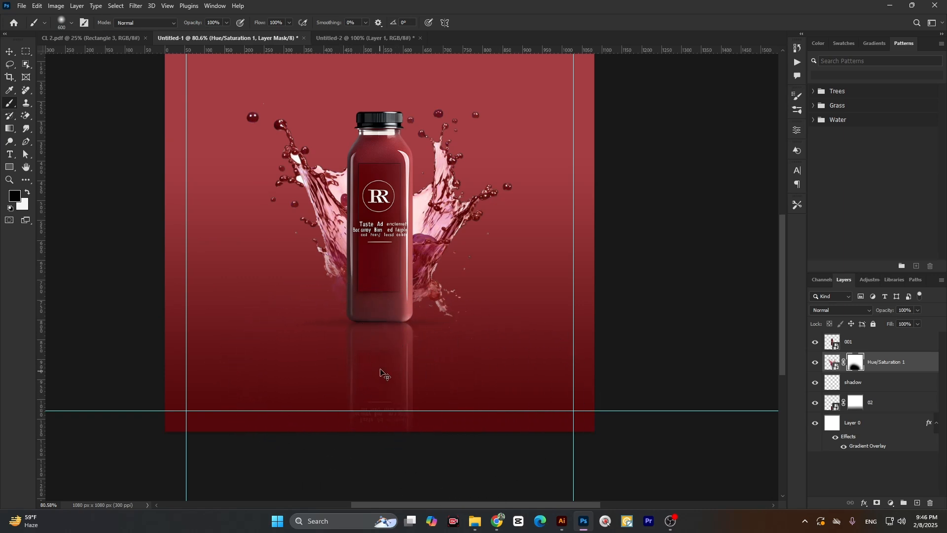
key("ctrl+z")
key("ctrl+z")
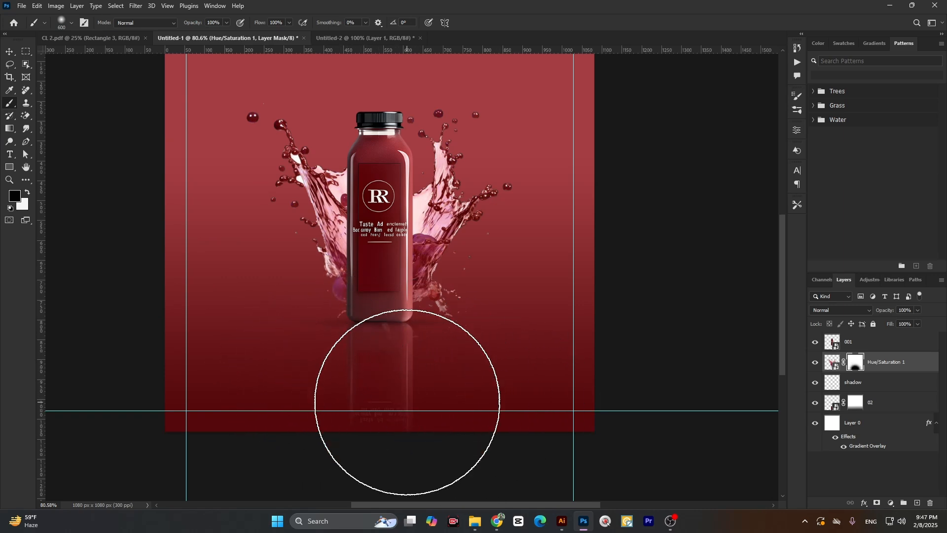
key("v")
scroll(352, 278, "down", 3)
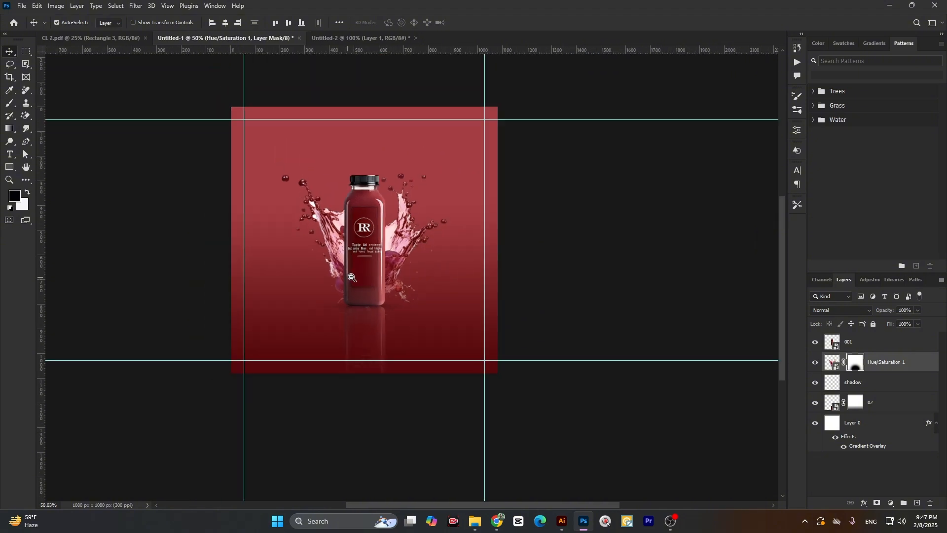
scroll(352, 278, "up", 2)
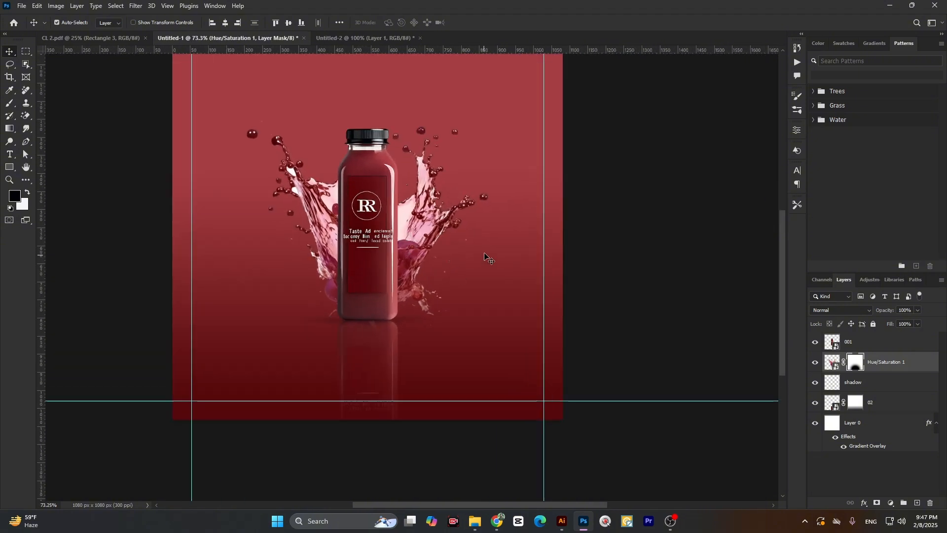
Duplicate the masked splash layer above the 001 bottle layer and brush black on the copy's mask over the bottle
left_click_drag(882, 363, 866, 337)
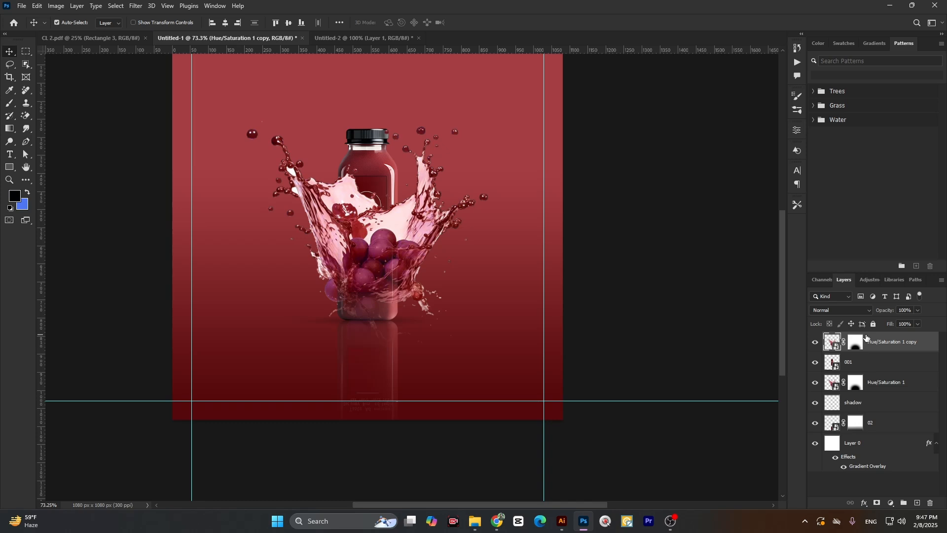
left_click(857, 341)
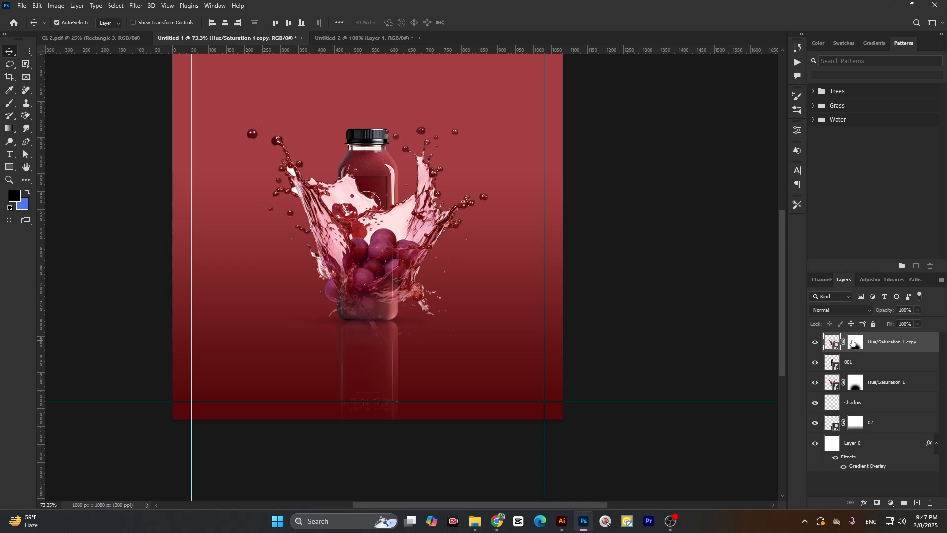
left_click(11, 103)
left_click(399, 275)
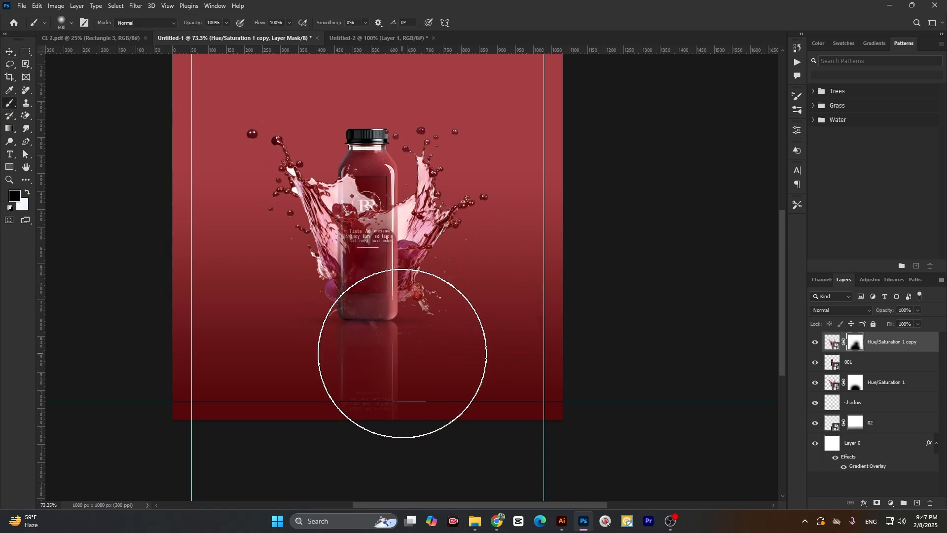
Reduce the brush to 300 px and brush black on the Hue/Saturation 1 copy mask over the bottle's label, undoing one stroke
key("bracketleft")
key("bracketleft")
key("bracketleft")
left_click_drag(391, 281, 376, 271)
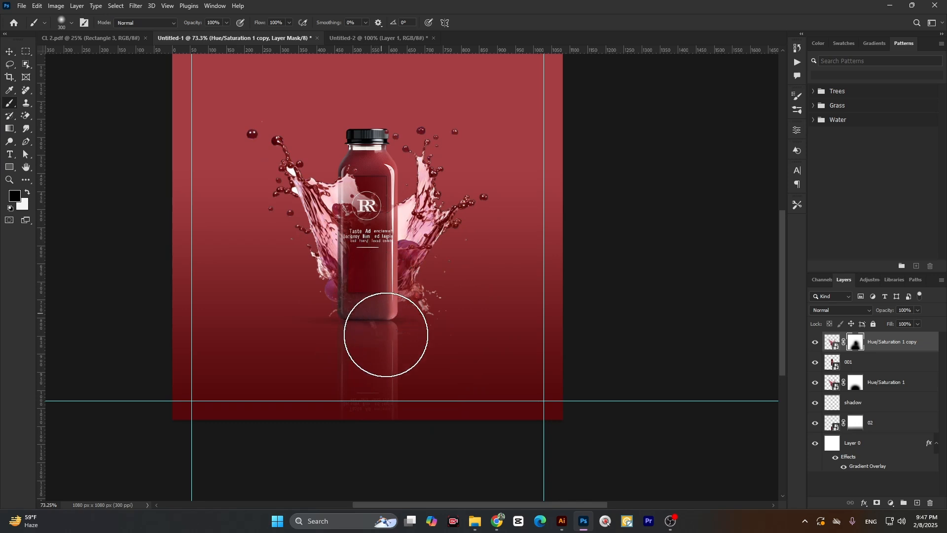
scroll(379, 255, "up", 2)
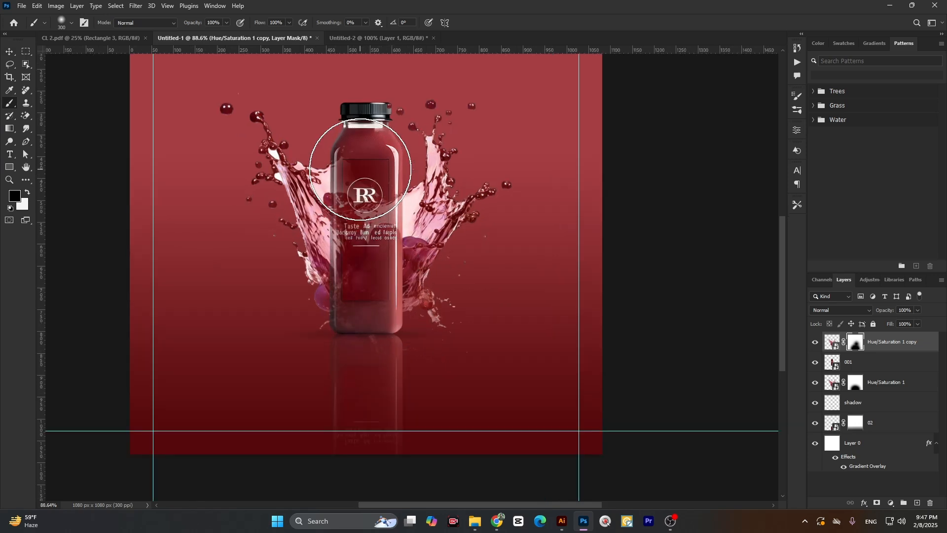
scroll(418, 356, "down", 2)
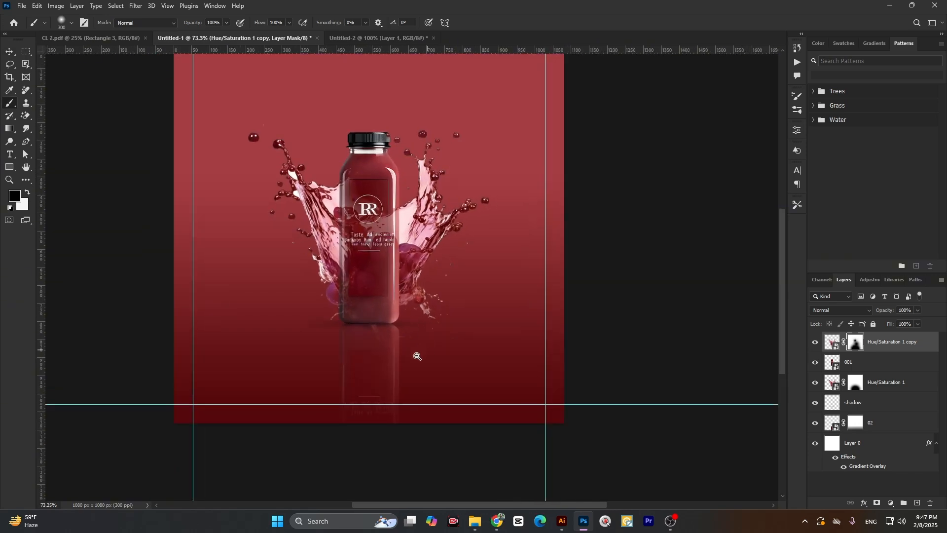
key("ctrl+z")
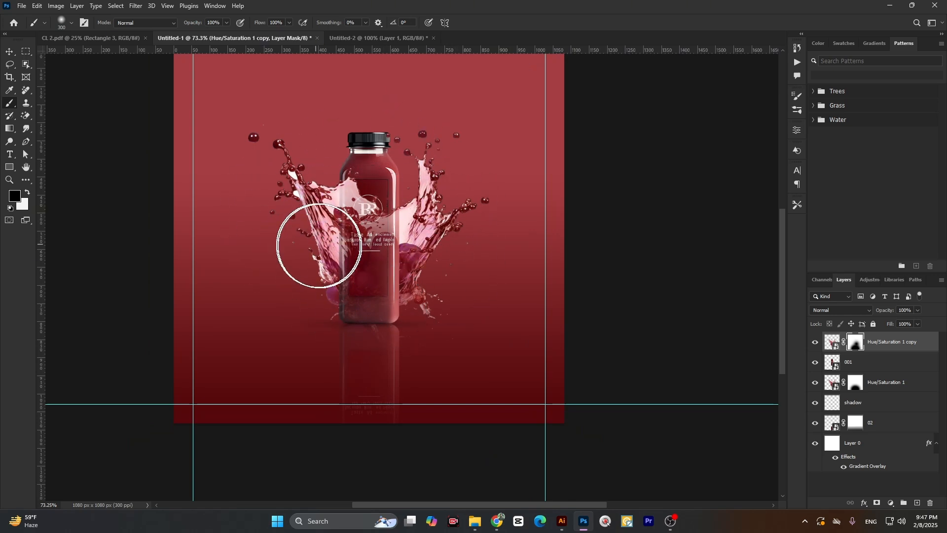
left_click(386, 225)
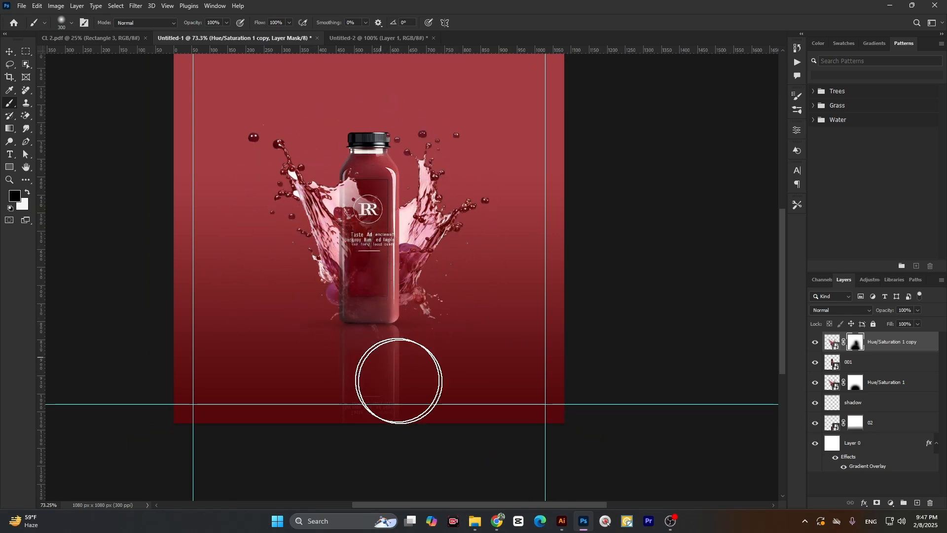
Examine how the splash overlaps the bottle, both close up and in the whole composition
scroll(458, 330, "up", 2)
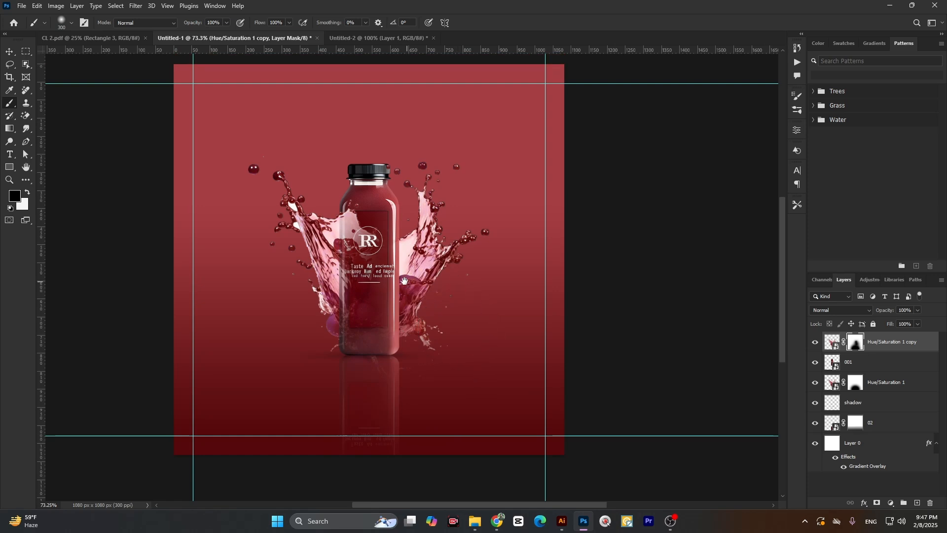
scroll(383, 283, "down", 7)
scroll(383, 283, "up", 5)
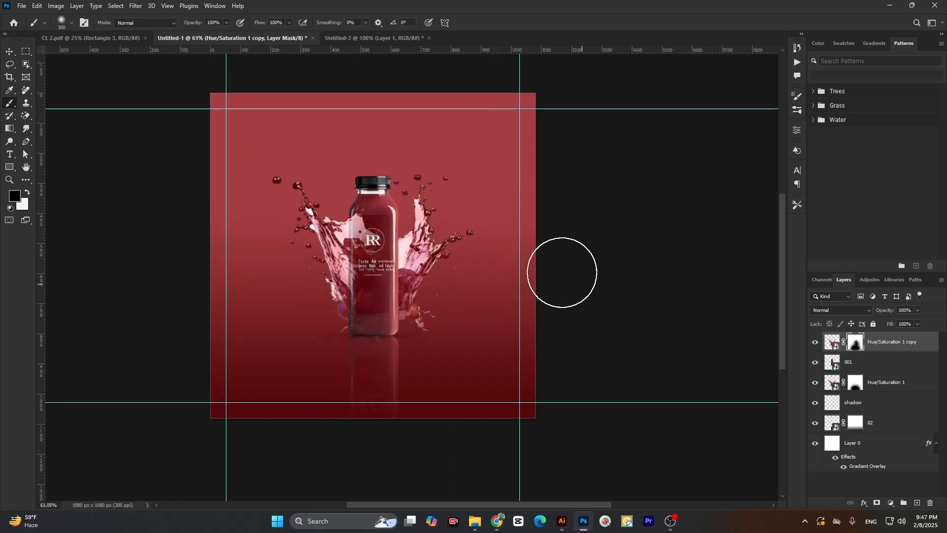
scroll(382, 279, "up", 3)
scroll(340, 321, "down", 4)
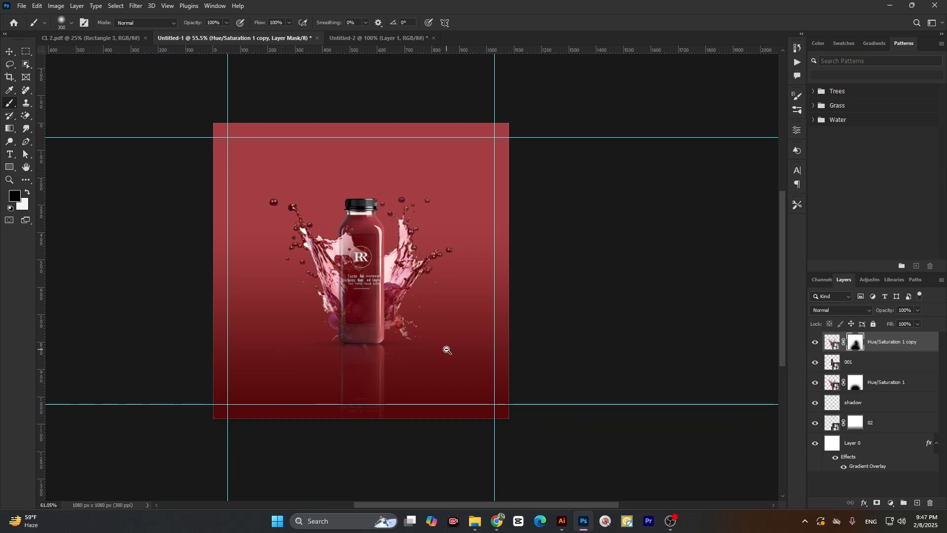
scroll(434, 345, "up", 4)
scroll(394, 240, "down", 3)
scroll(393, 240, "up", 3)
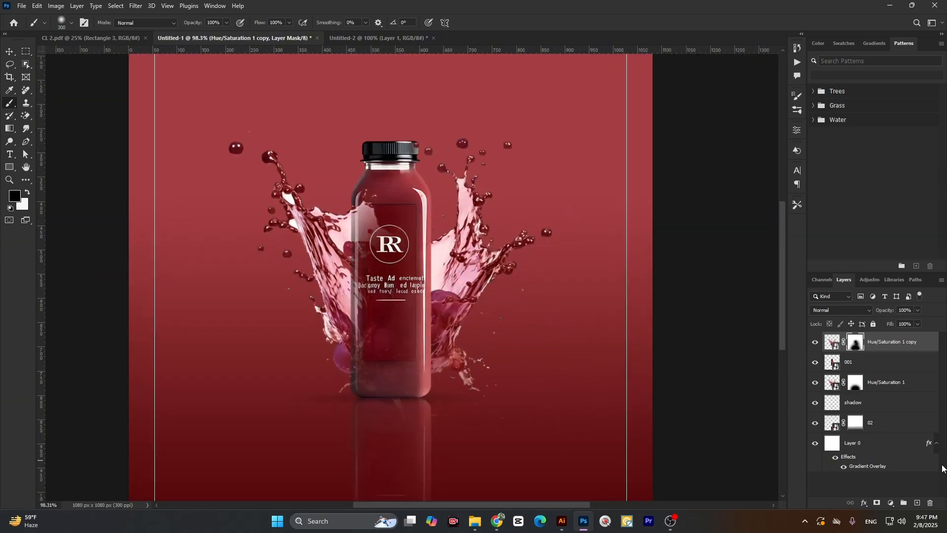
Select the Hue/Saturation 1 layer and toggle the 001 bottle layer's visibility to check the splash behind it
left_click(884, 389)
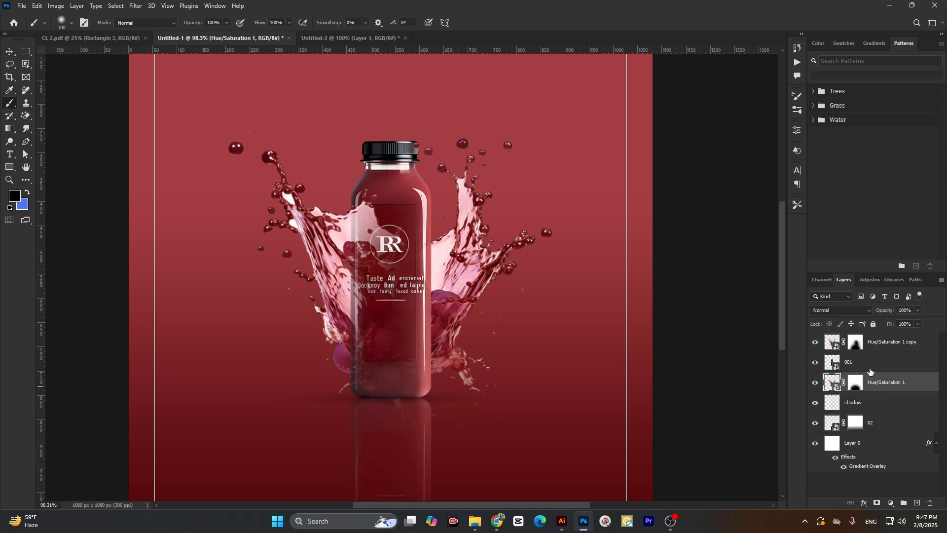
left_click(816, 363)
left_click(815, 362)
Delete the layer mask from Hue/Saturation 1 copy and give the layer a new blank mask
left_click(869, 343)
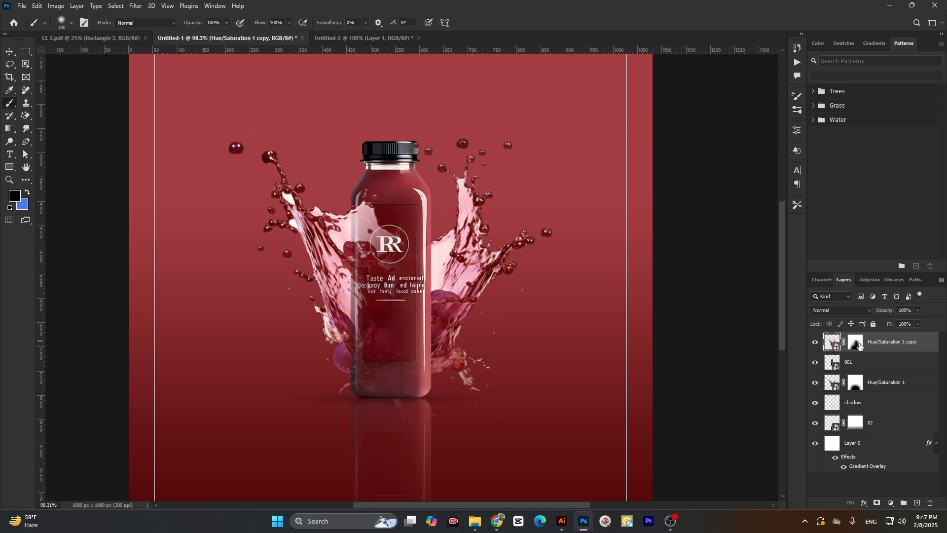
left_click(860, 345)
key("Delete")
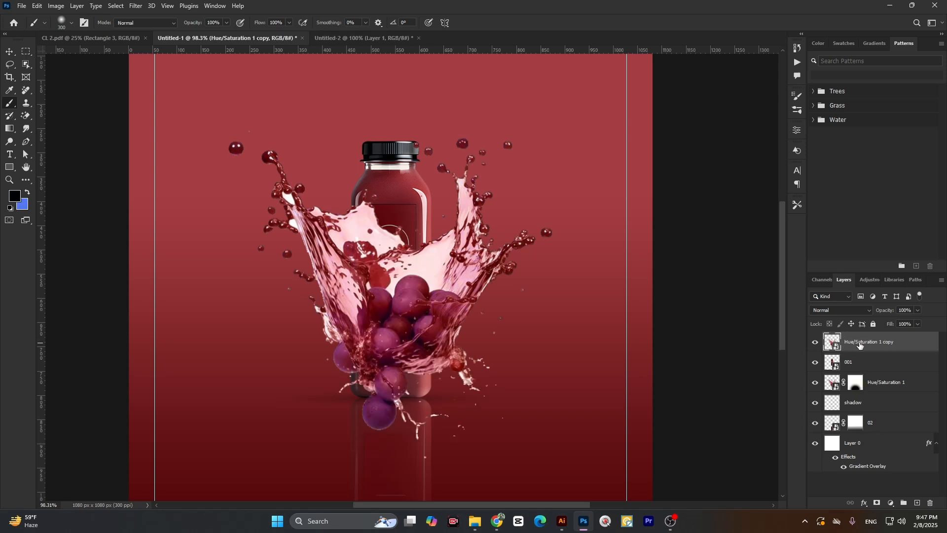
left_click(877, 503)
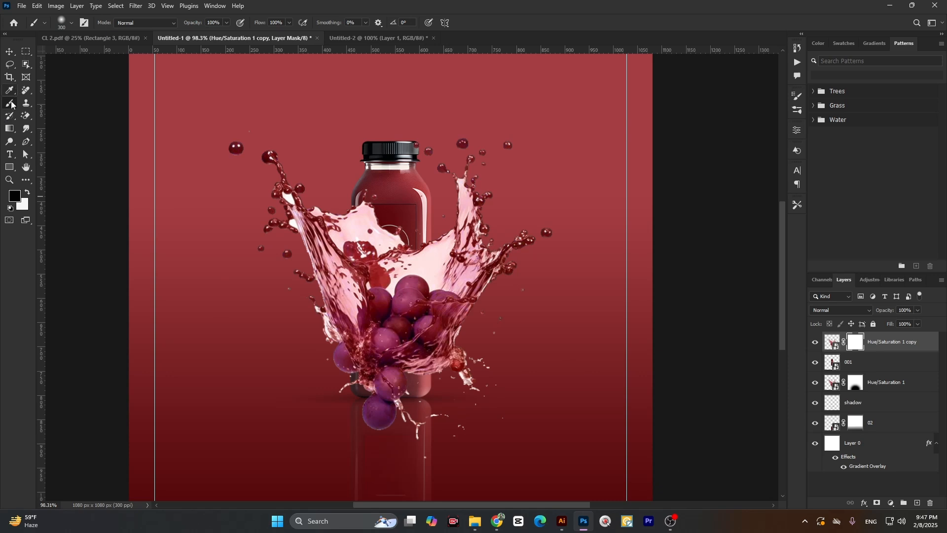
With the 300 px Soft Round brush, paint black on the new mask over the bottle's label and the grapes at its base
left_click(72, 22)
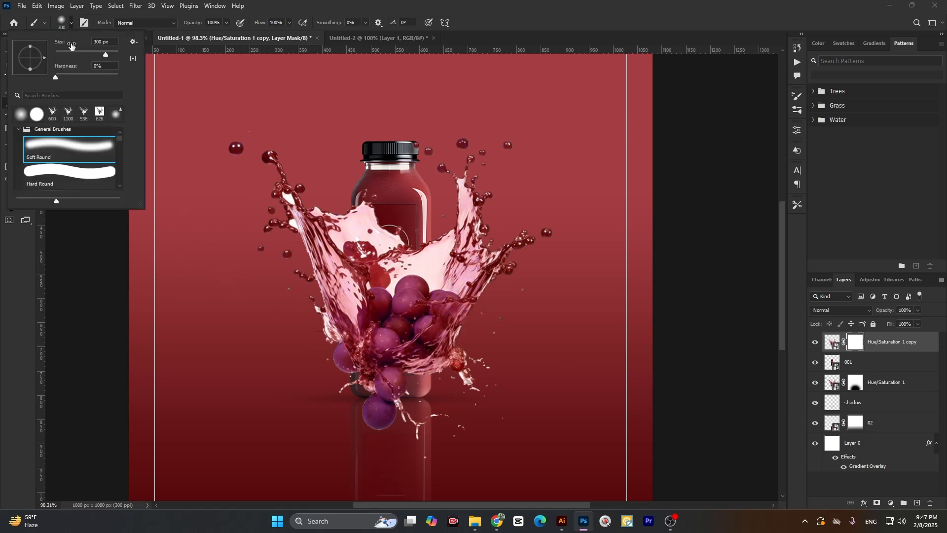
left_click(67, 271)
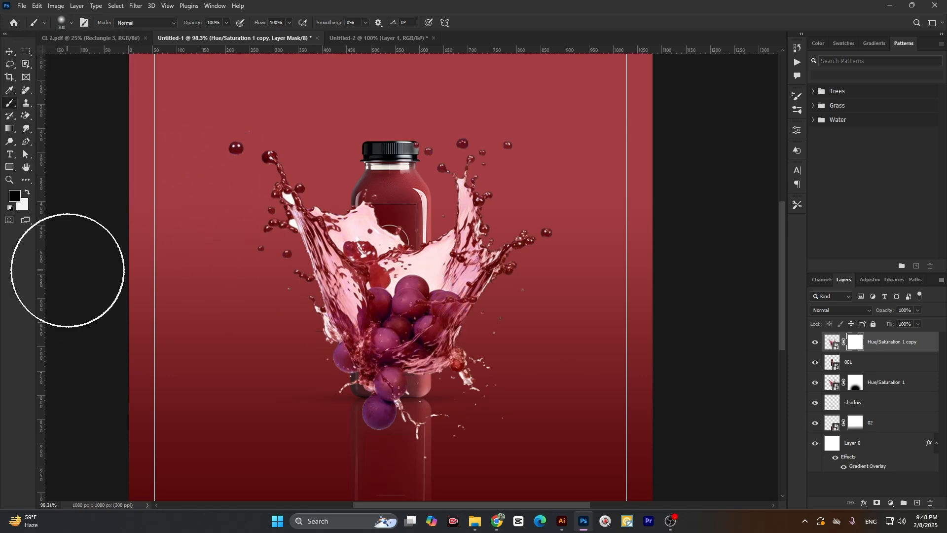
mouse_move(391, 303)
left_mouse_down()
mouse_move(399, 278)
mouse_move(396, 317)
mouse_move(399, 240)
left_mouse_up()
scroll(395, 334, "down", 1)
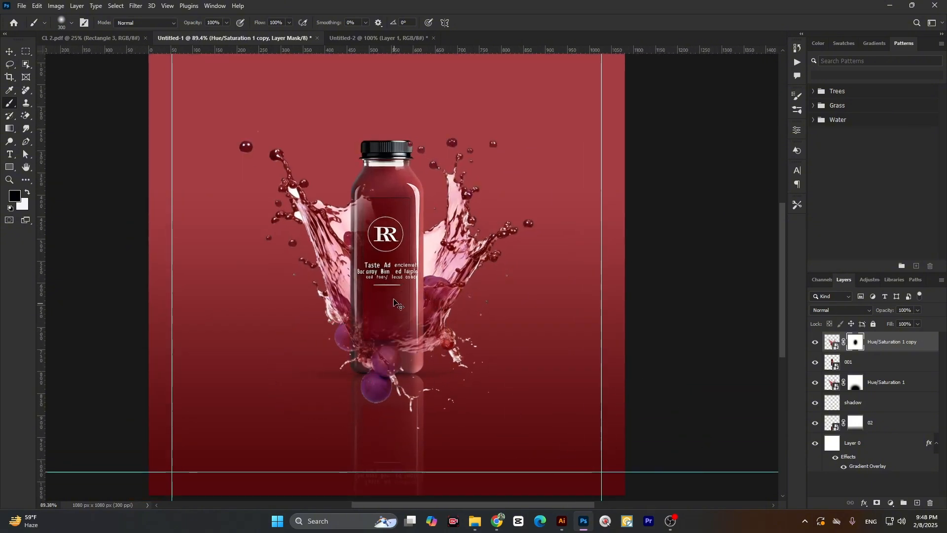
scroll(402, 364, "down", 2)
scroll(370, 401, "up", 1)
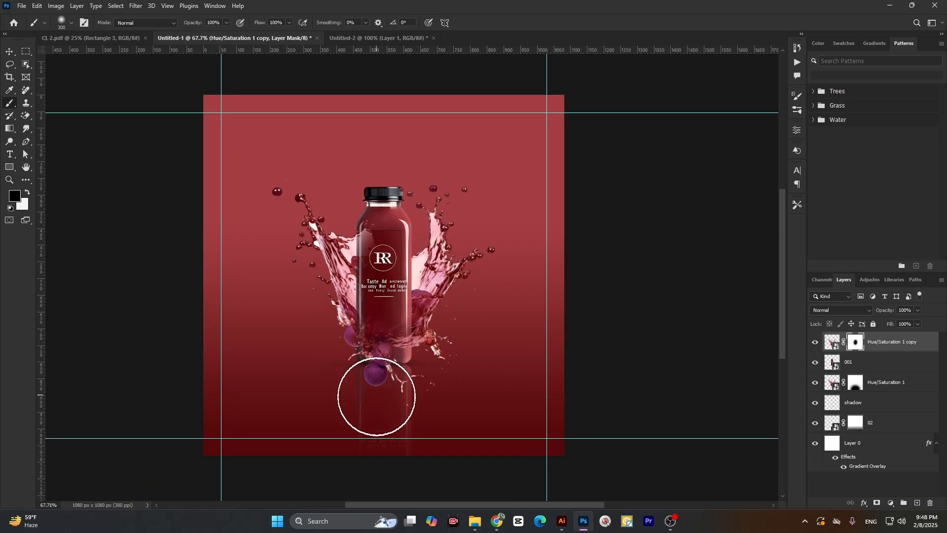
scroll(465, 396, "down", 1)
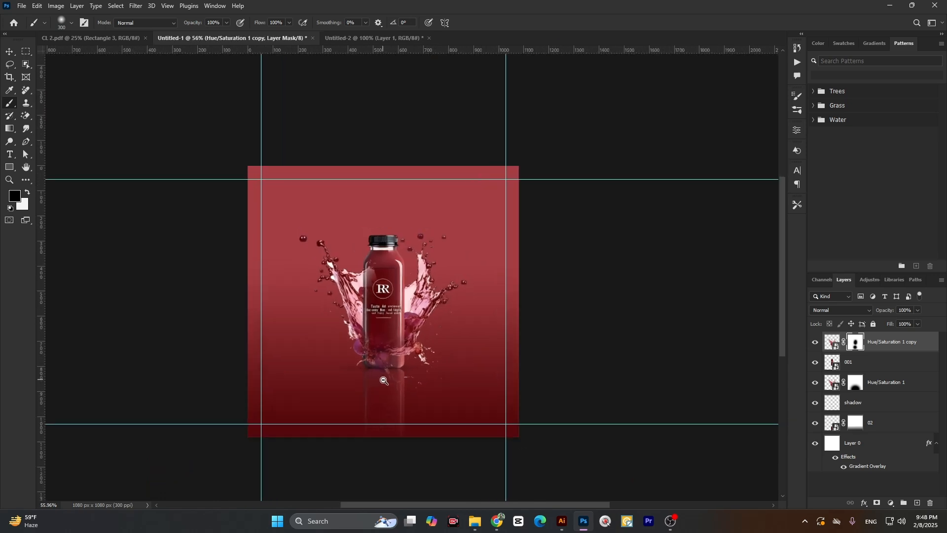
scroll(386, 380, "up", 1)
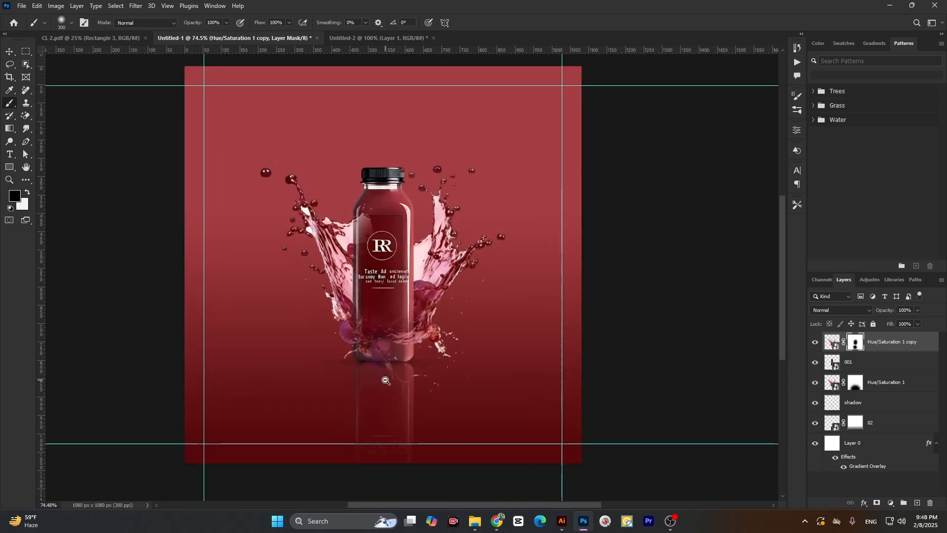
Switch to the Move tool and examine the masked splash around the bottle in close-up and full view
left_click(12, 52)
scroll(280, 213, "up", 1)
scroll(280, 212, "down", 2)
scroll(355, 222, "up", 2)
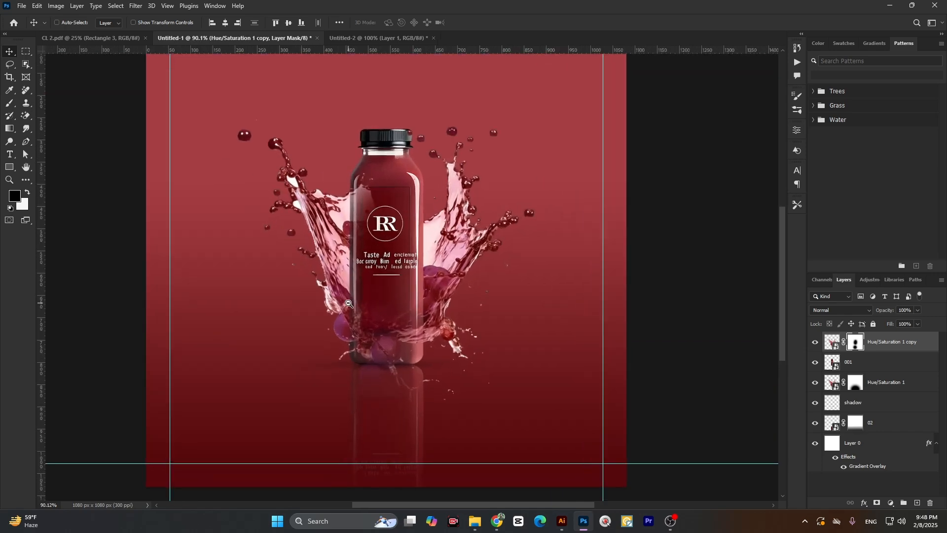
scroll(429, 227, "down", 2)
scroll(504, 233, "up", 2)
scroll(503, 233, "down", 3)
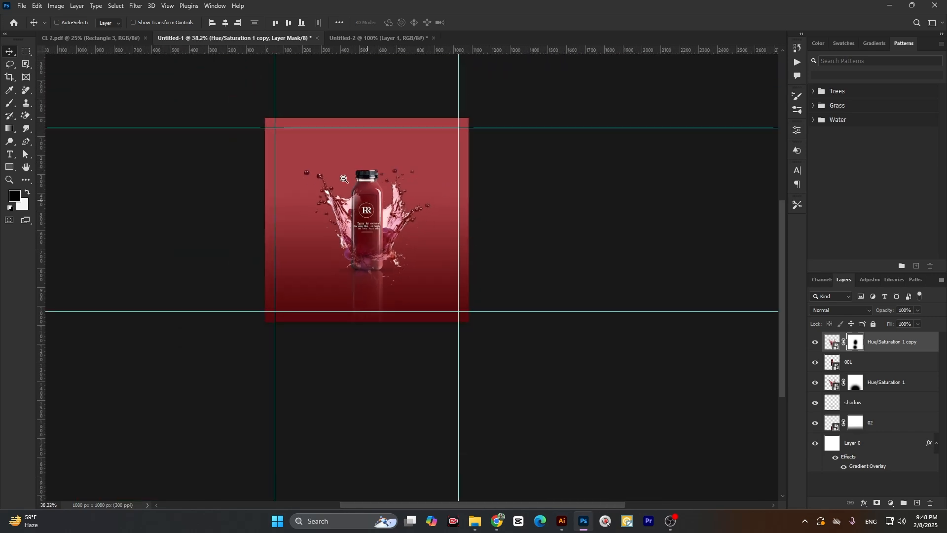
scroll(391, 224, "up", 3)
scroll(395, 226, "up", 1)
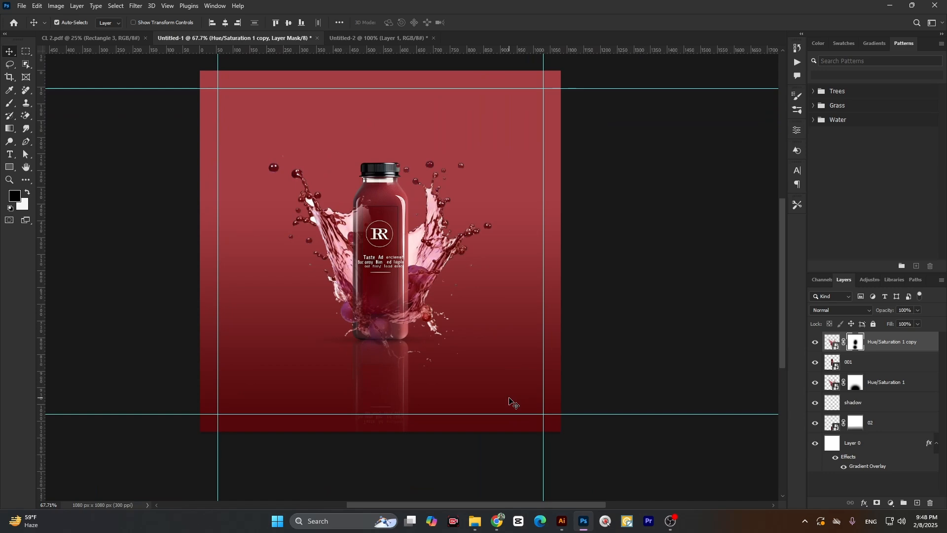
mouse_move(496, 513)
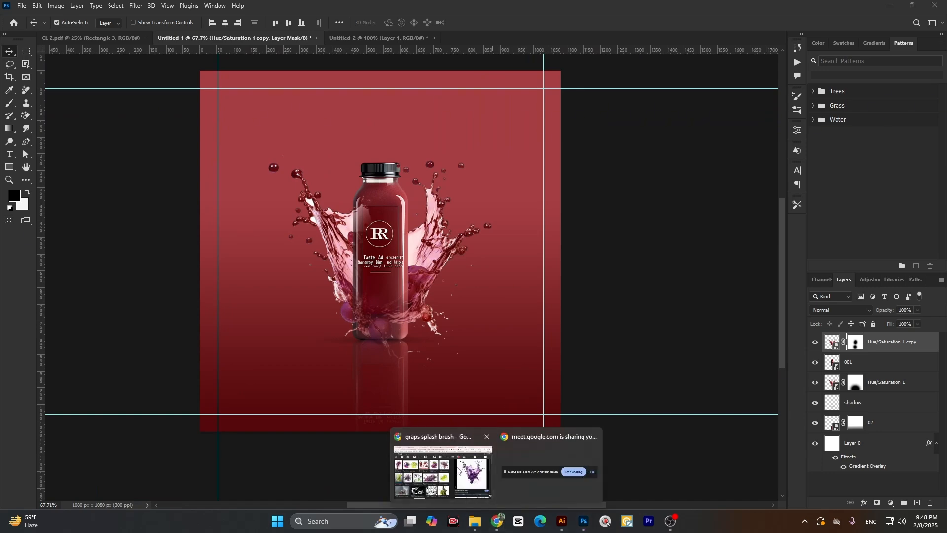
left_click(589, 443)
left_click(584, 521)
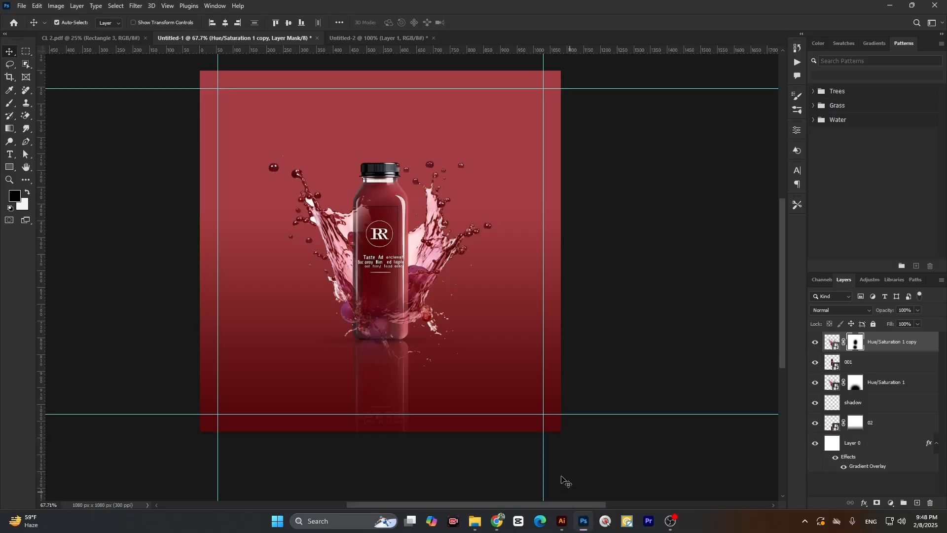
scroll(384, 290, "down", 4)
scroll(388, 290, "up", 3)
scroll(387, 290, "up", 3)
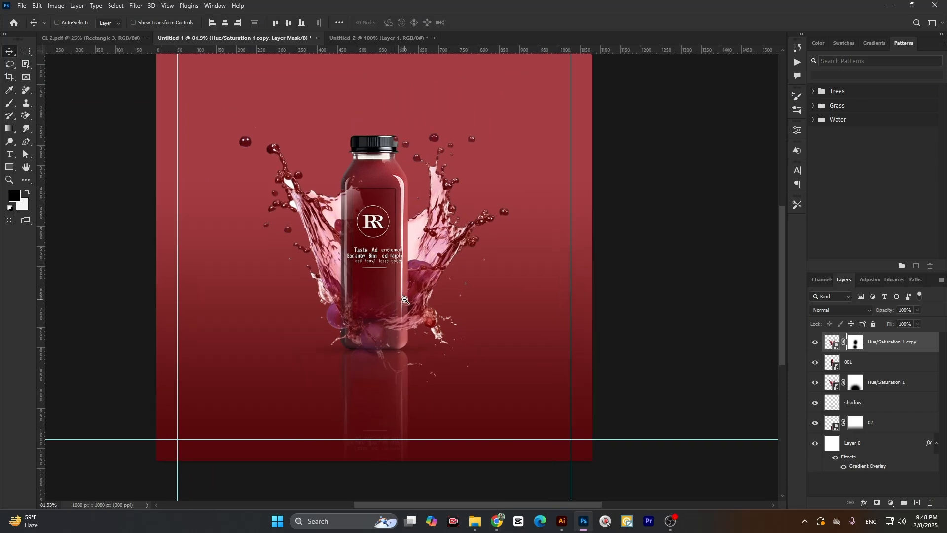
scroll(417, 276, "down", 4)
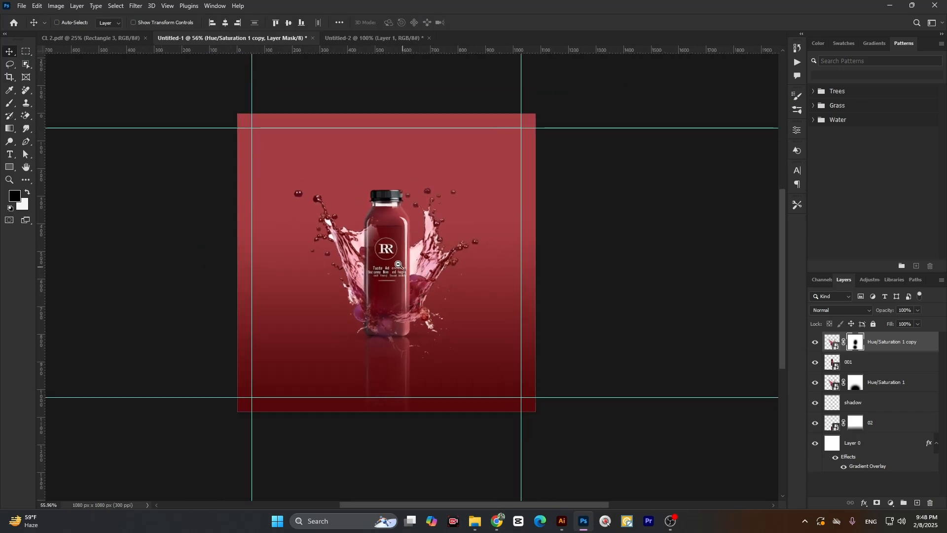
scroll(423, 273, "up", 3)
scroll(429, 316, "down", 3)
scroll(436, 364, "up", 2)
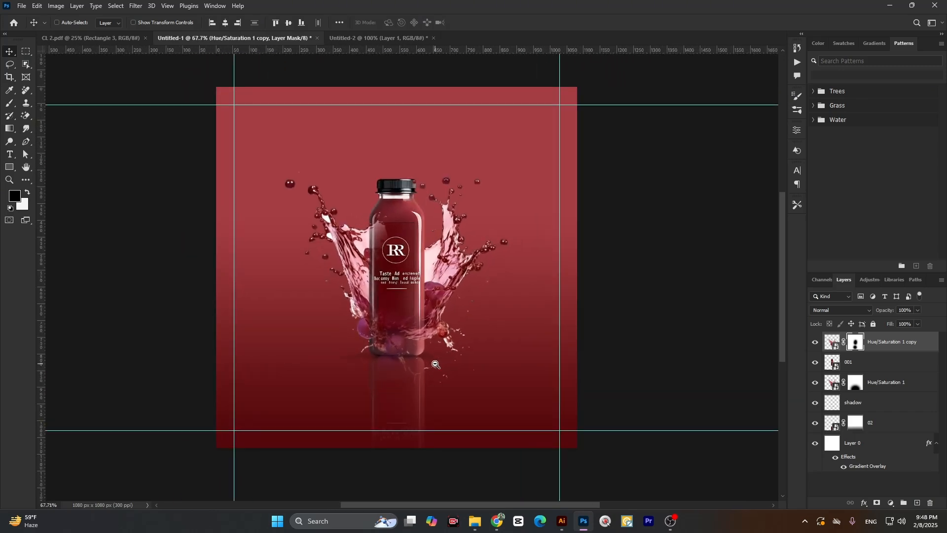
scroll(435, 364, "down", 3)
scroll(410, 324, "up", 2)
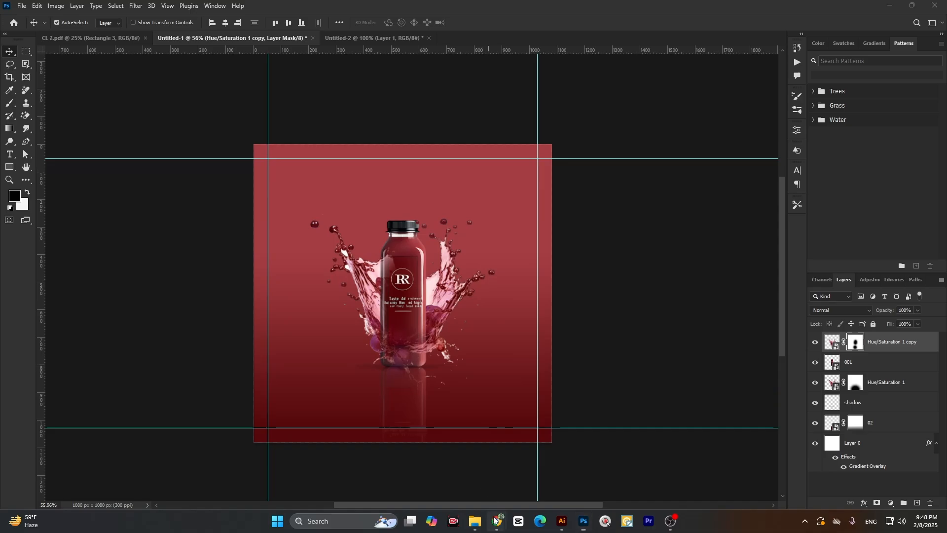
Switch to Chrome and copy the Depositphotos grape splash image with the green leaf from the search results
left_click(444, 469)
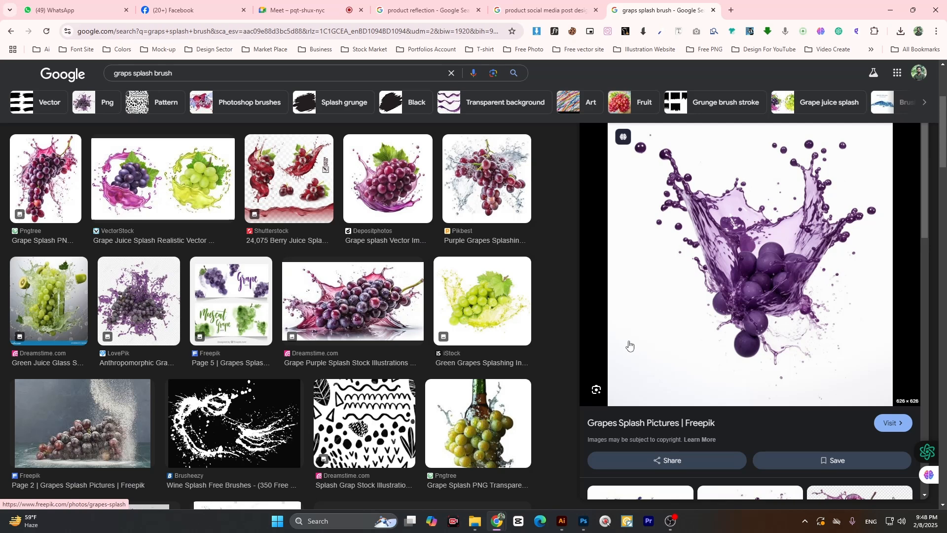
left_click(417, 190)
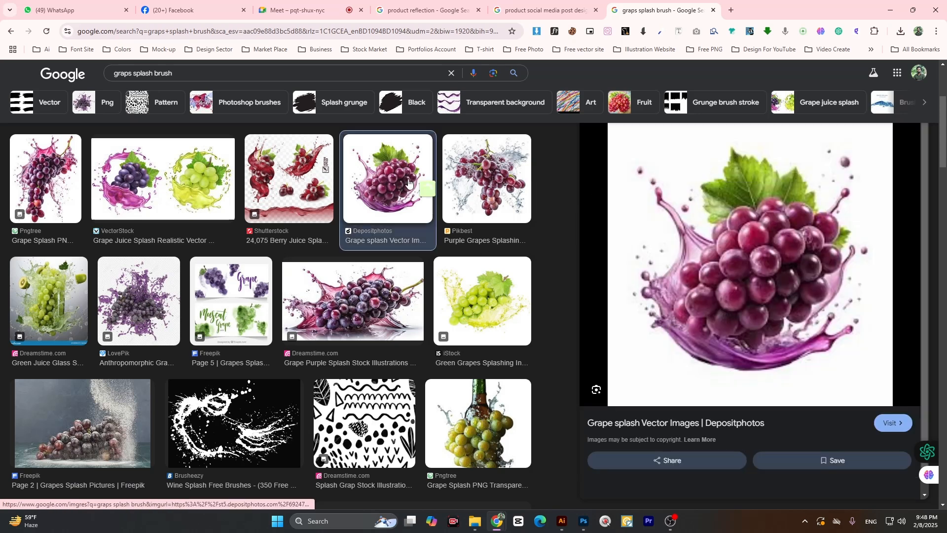
right_click(716, 179)
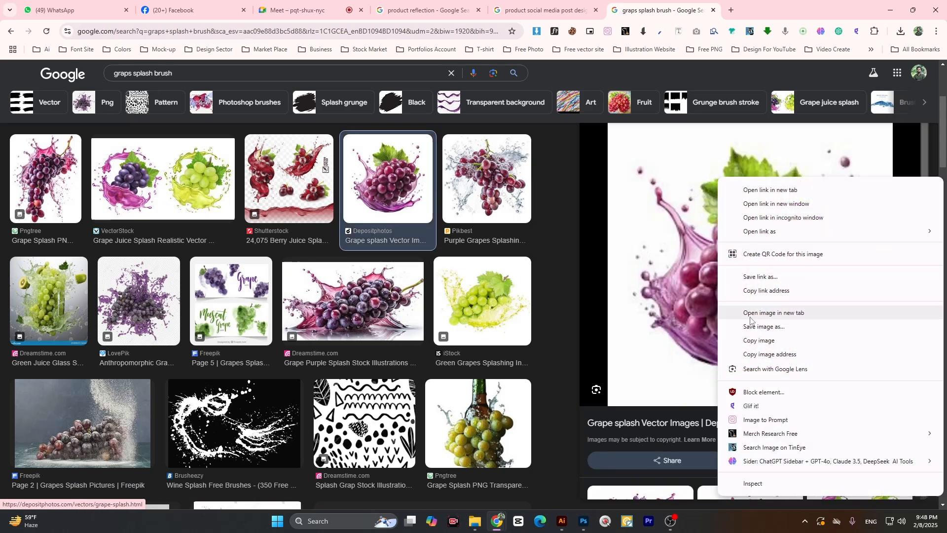
left_click(767, 344)
Return to Photoshop, create a 225 x 225 px, 72 ppi document from the Clipboard preset, and paste the grape splash image
left_click(584, 521)
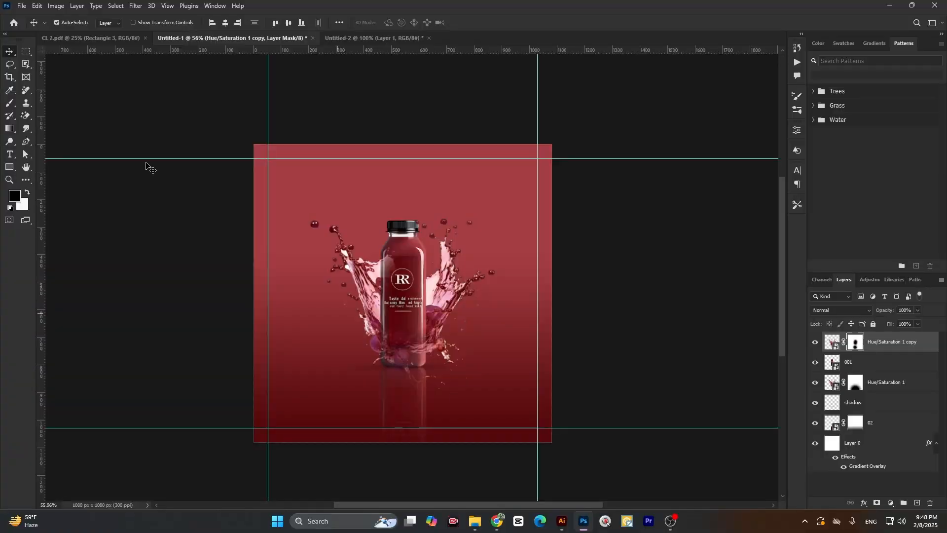
left_click(22, 6)
left_click(29, 18)
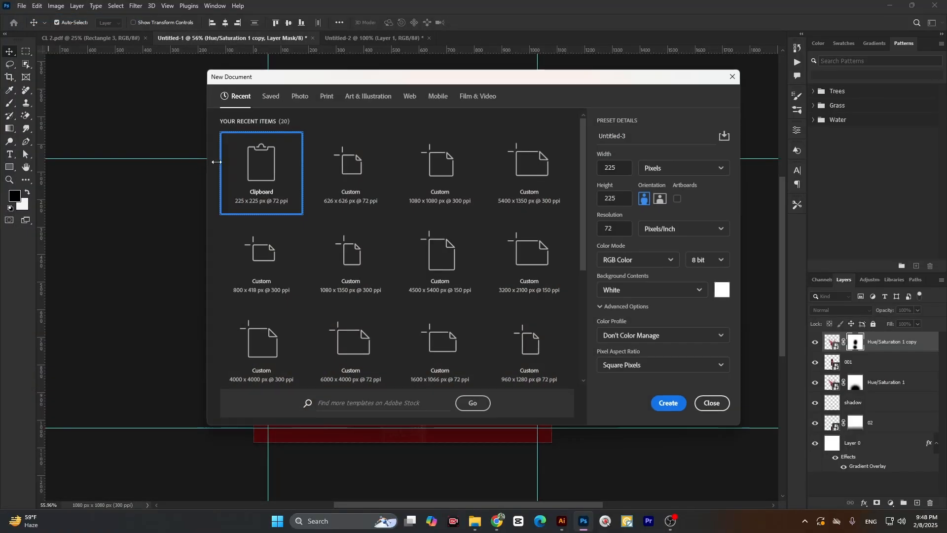
double_click(266, 173)
key("ctrl+v")
scroll(455, 299, "up", 5)
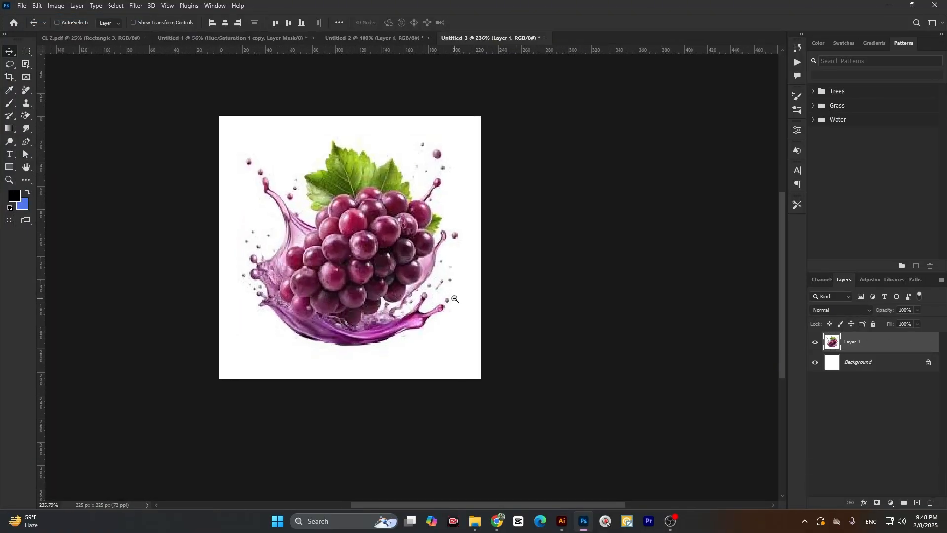
scroll(364, 241, "up", 3)
Copy the enlarged 600 × 600 grape splash preview from Chrome and paste it into the open Photoshop clipboard document
mouse_move(509, 519)
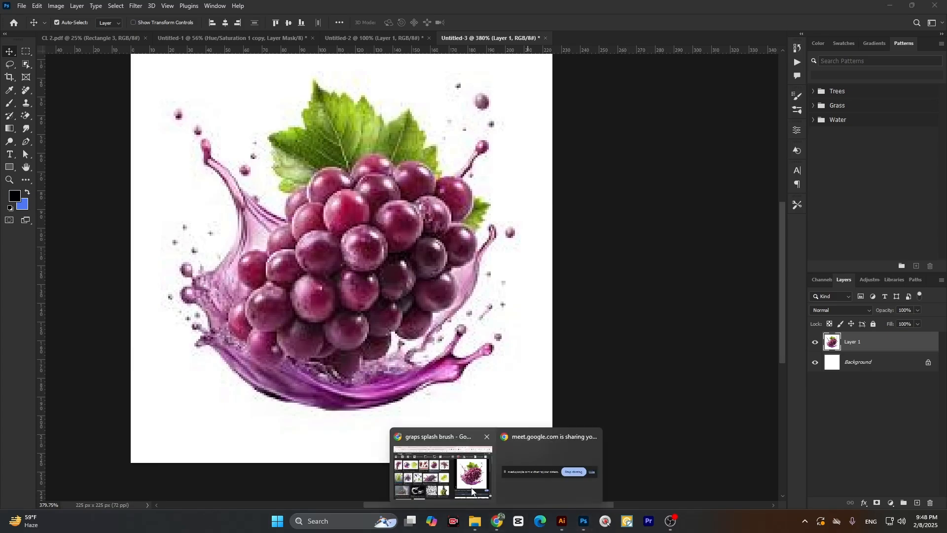
left_click(437, 465)
right_click(728, 203)
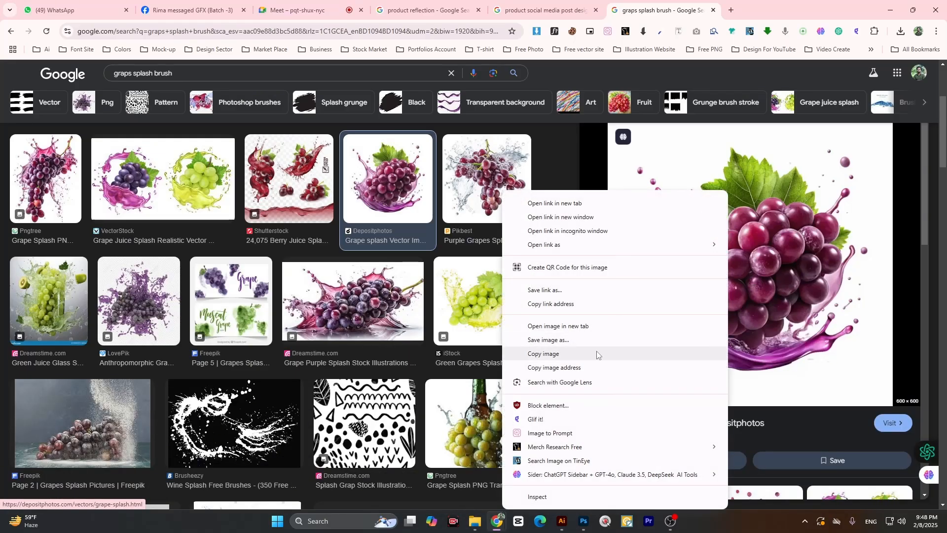
left_click(552, 354)
left_click(584, 521)
key("ctrl+v")
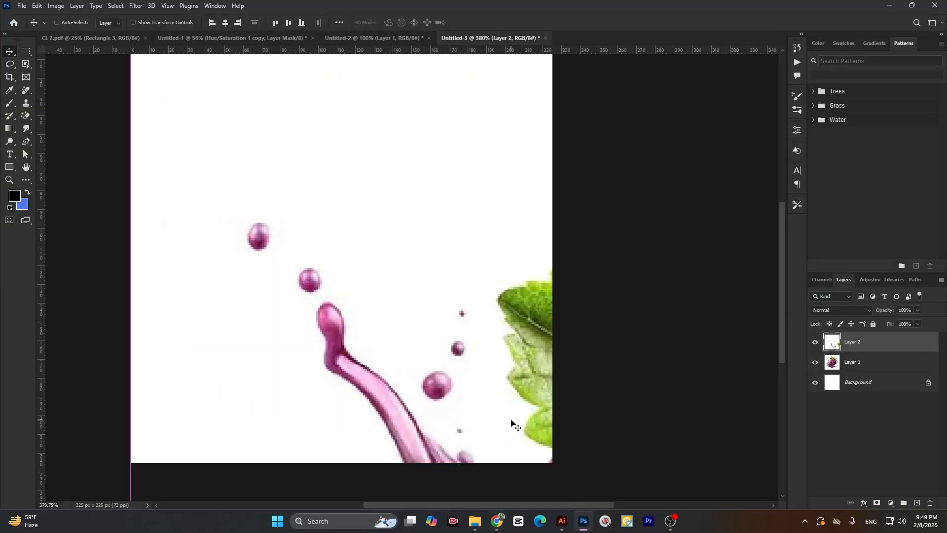
Move the pasted grape splash image into the Untitled-1 advertisement, over the bottle
left_click_drag(123, 84, 531, 319)
scroll(425, 321, "up", 6)
scroll(426, 320, "down", 4)
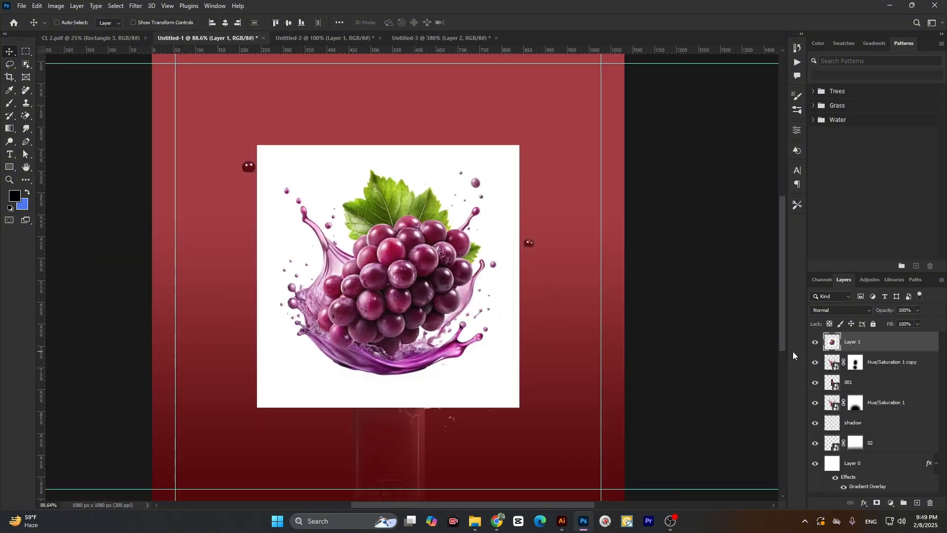
Erase the white background around the grape splash with the Magic Eraser at tolerance 32, then return to the Move tool
mouse_move(27, 118)
left_mouse_down()
mouse_move(49, 120)
mouse_move(51, 135)
left_mouse_up()
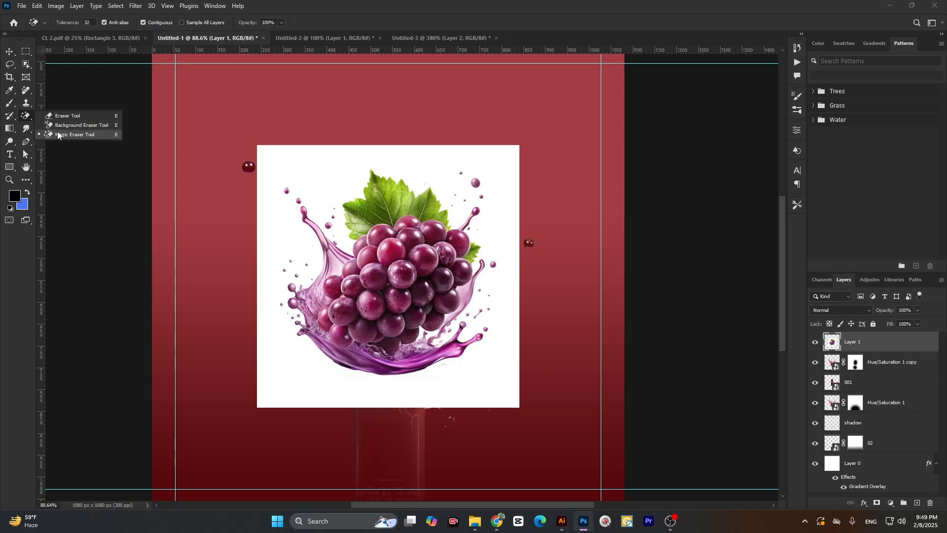
left_click(57, 134)
left_click(322, 169)
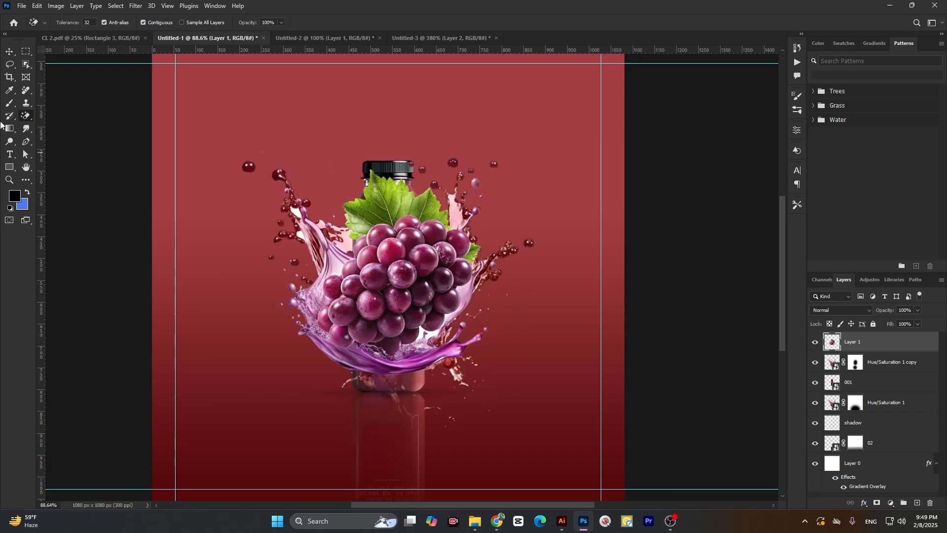
left_click(9, 52)
Convert the grape splash layer to a smart object, scale it to 64.40%, and place it against the bottle's lower right side
right_click(851, 342)
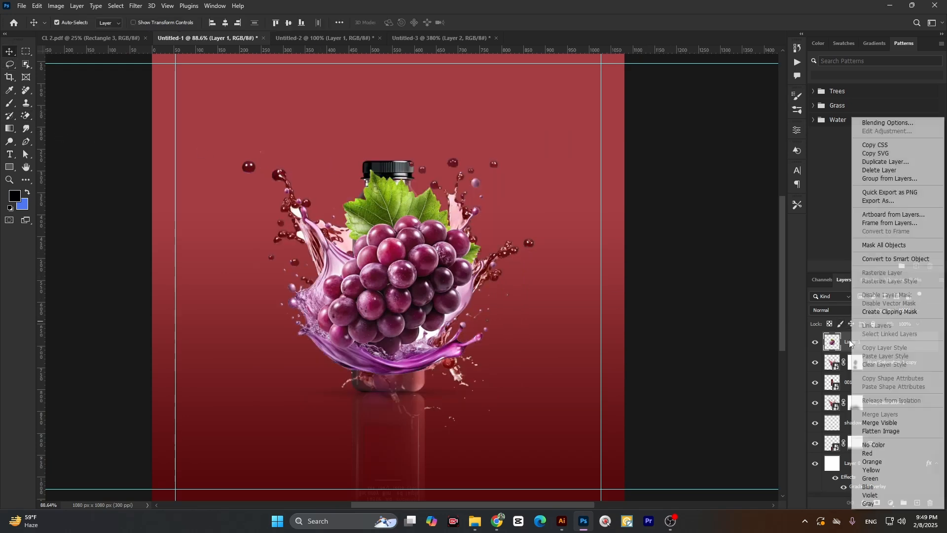
left_click(880, 259)
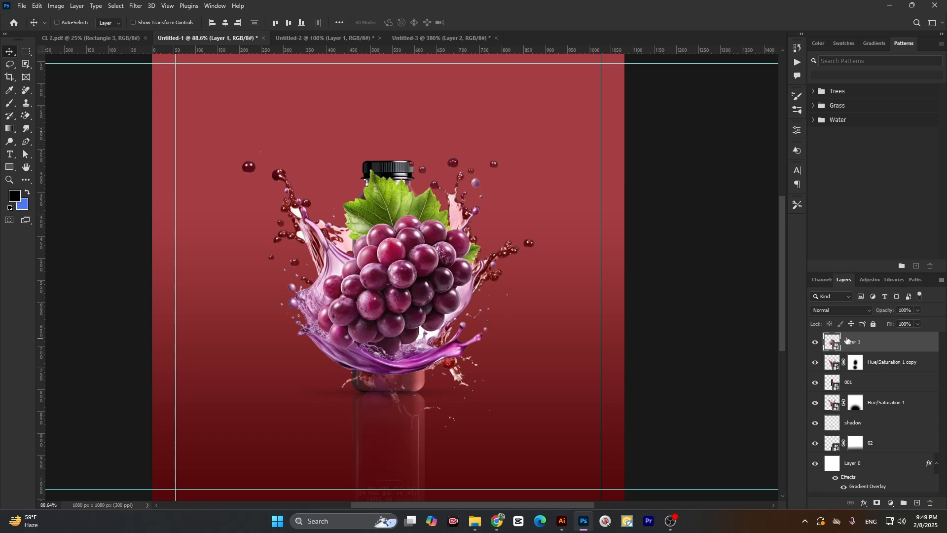
key("ctrl+t")
left_click_drag(497, 289, 473, 348)
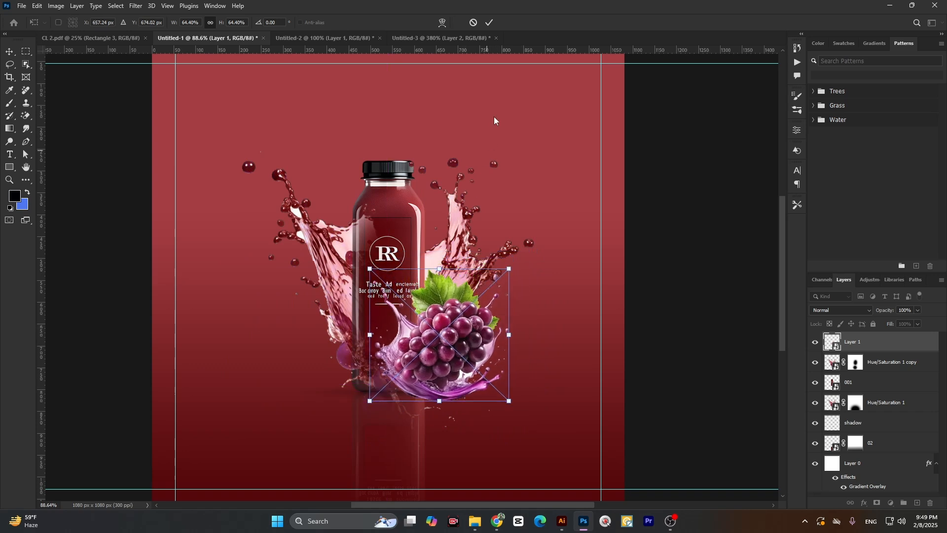
left_click(490, 22)
scroll(773, 355, "down", 5)
scroll(774, 355, "up", 4)
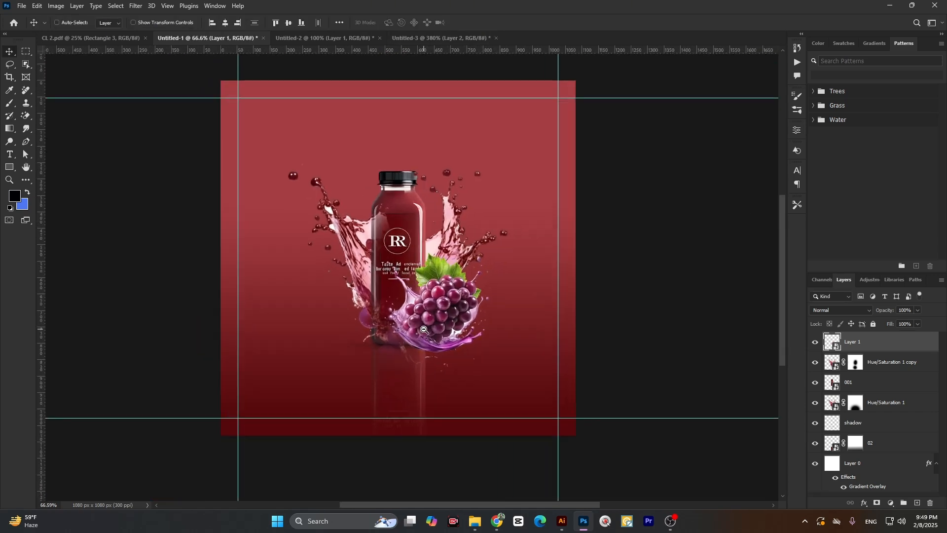
Start a Camera Raw Filter on the grape splash with Temperature -11, Saturation +54, and slightly raised Clarity
left_click(135, 6)
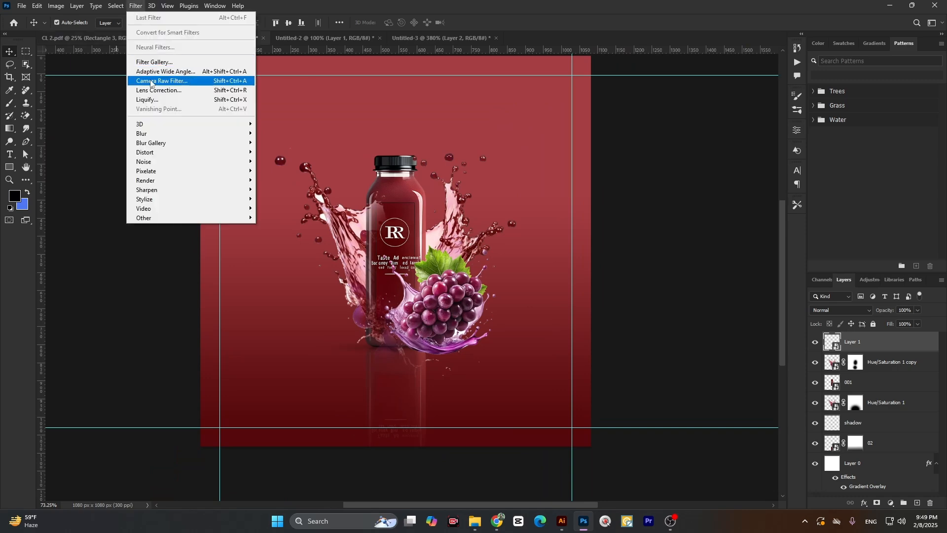
left_click(160, 81)
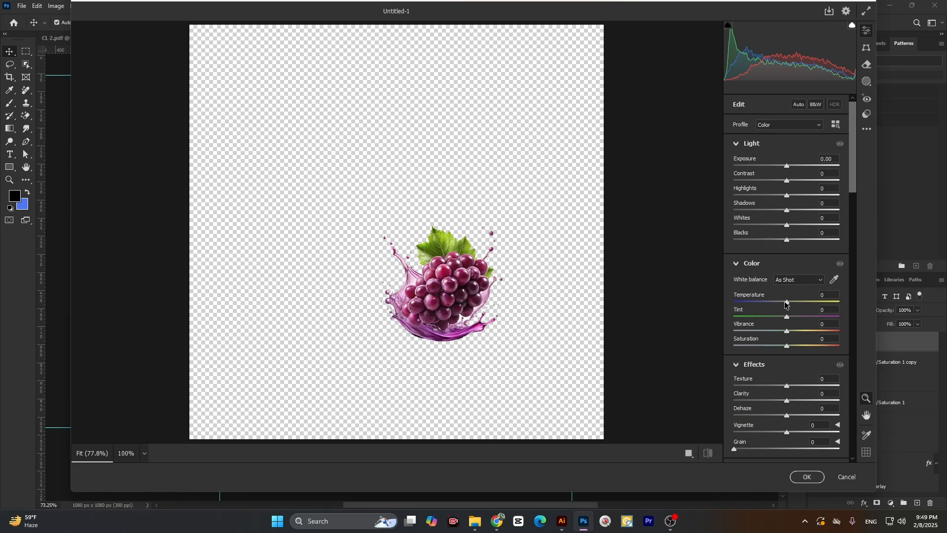
left_click_drag(786, 304, 780, 302)
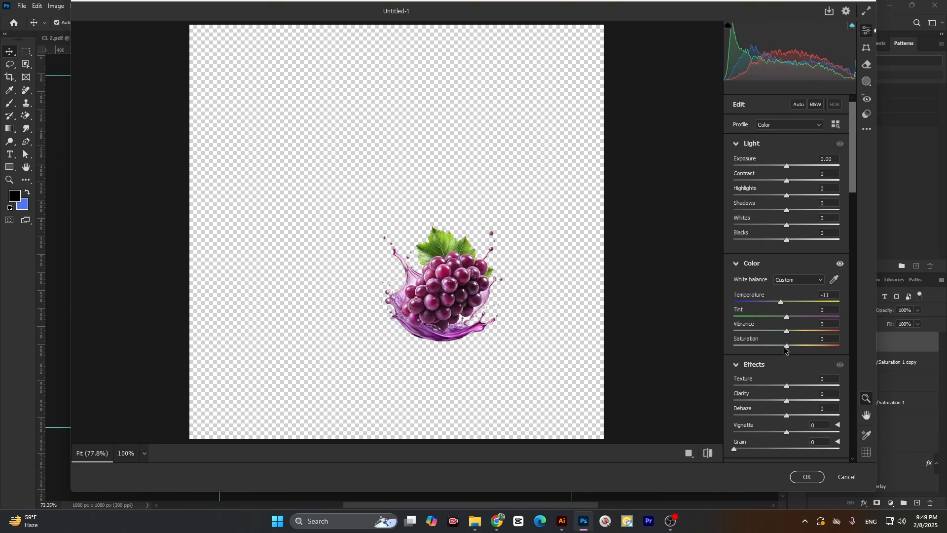
left_click_drag(786, 350, 815, 346)
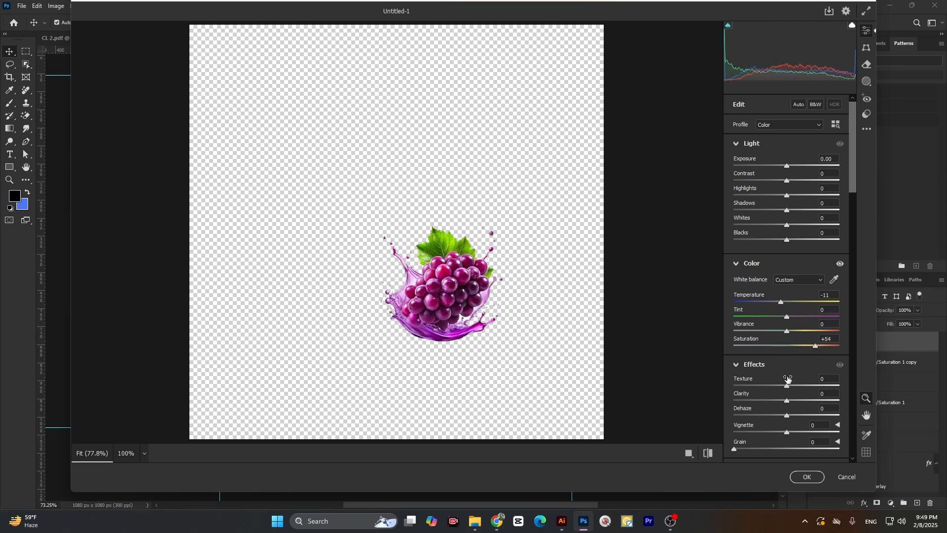
left_click_drag(787, 400, 795, 401)
Set Noise Reduction to 37, compare the grape splash with its default settings, and apply the Camera Raw Filter
scroll(780, 422, "down", 6)
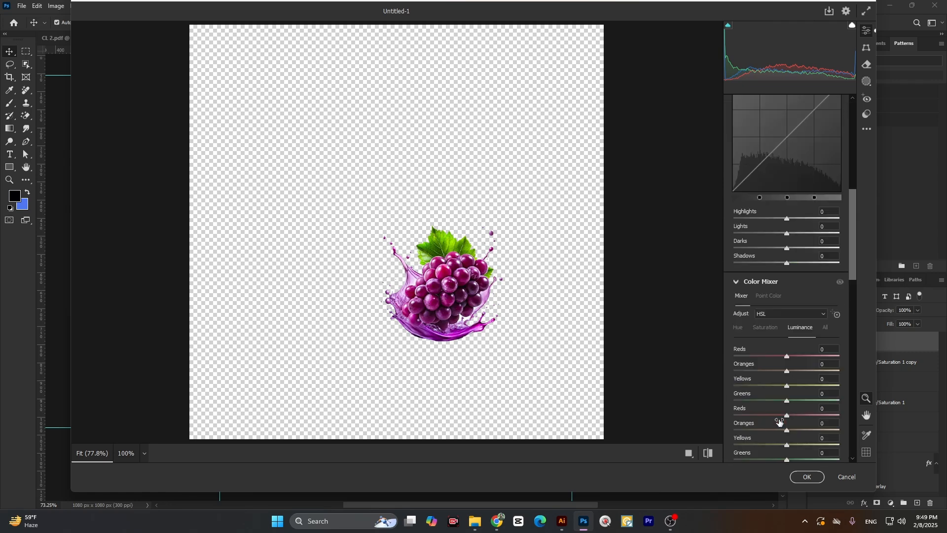
scroll(779, 422, "down", 10)
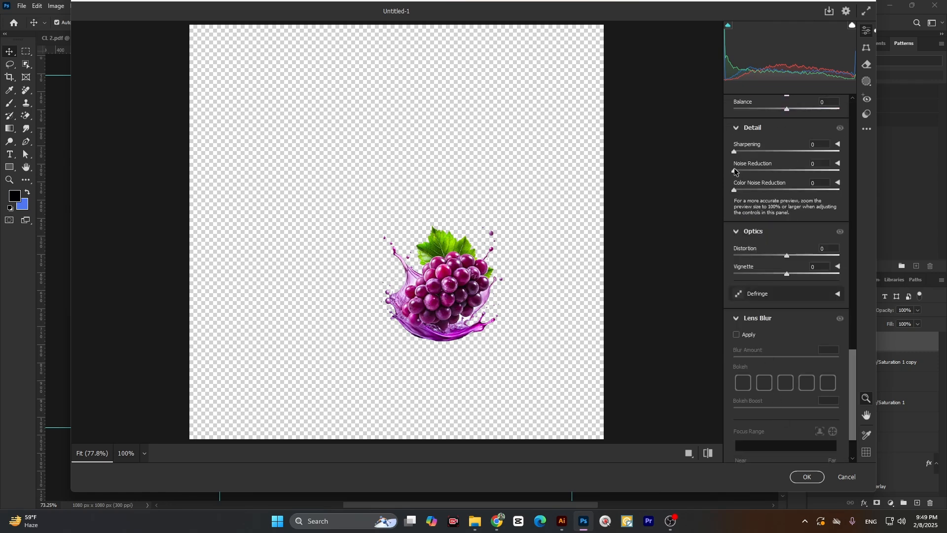
left_click(710, 453)
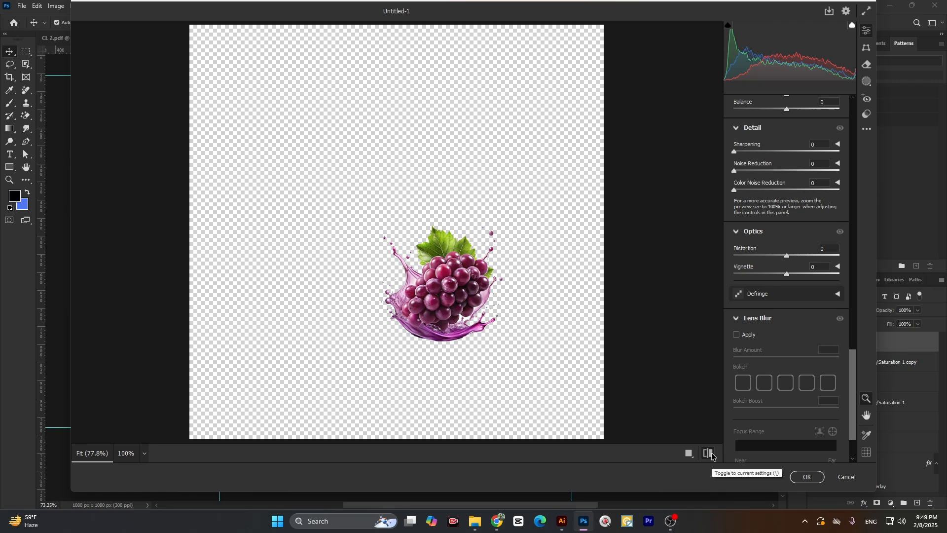
left_click(710, 453)
left_click(710, 453)
left_click(711, 453)
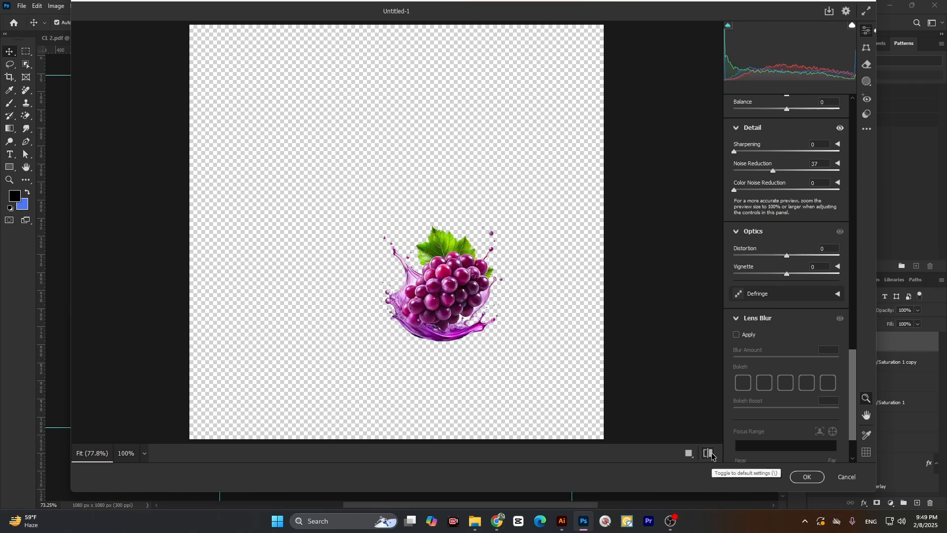
left_click(711, 453)
left_click(711, 453)
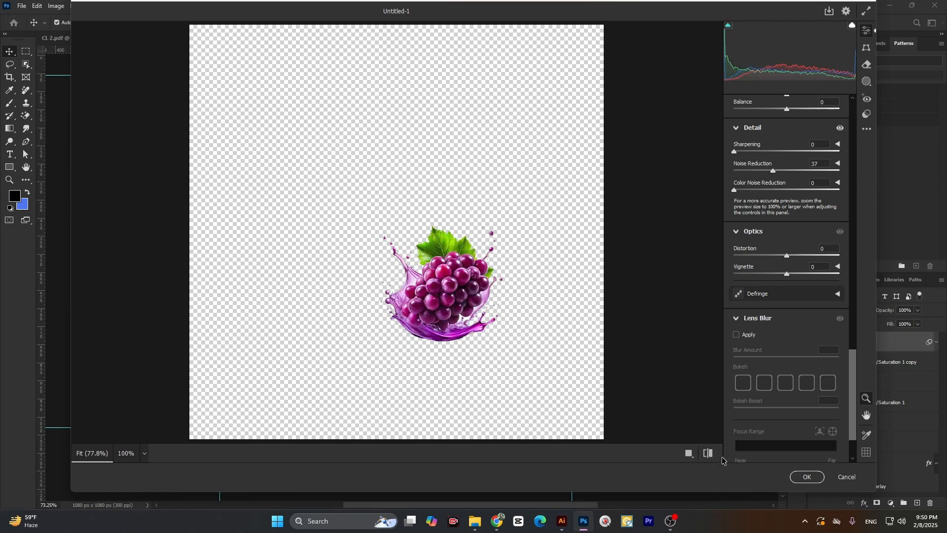
left_click(807, 476)
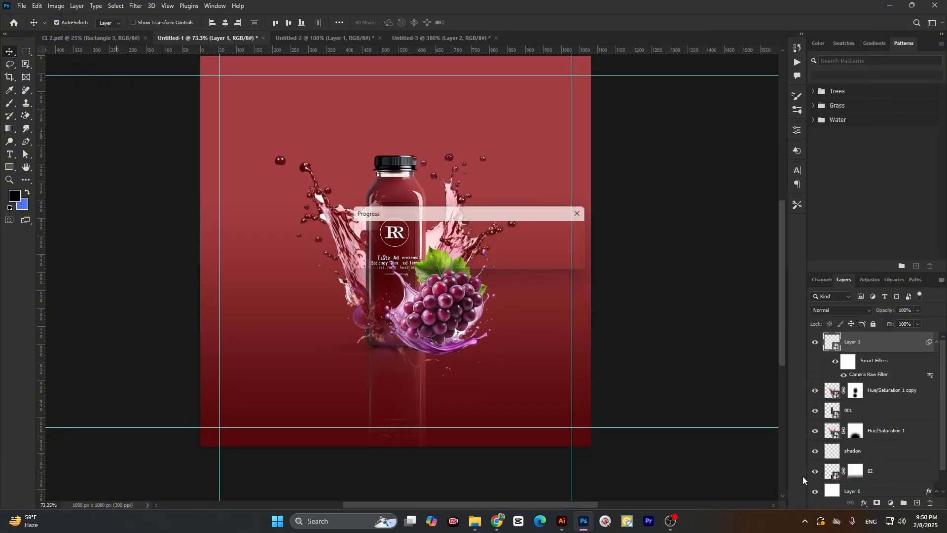
Examine how the filtered grape splash sits against the bottle and red splash, and check the layer stack
scroll(407, 294, "down", 5)
scroll(419, 309, "up", 7)
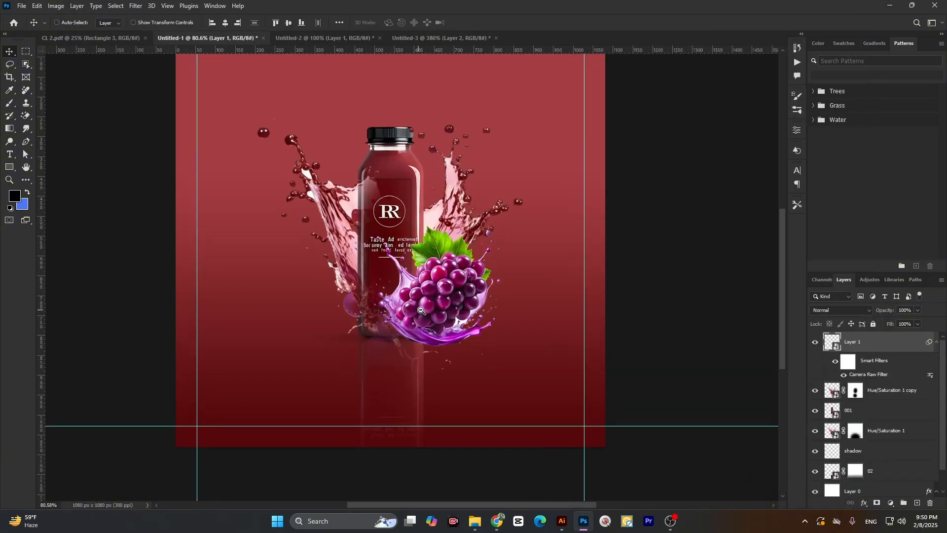
scroll(425, 310, "down", 3)
scroll(483, 255, "up", 2)
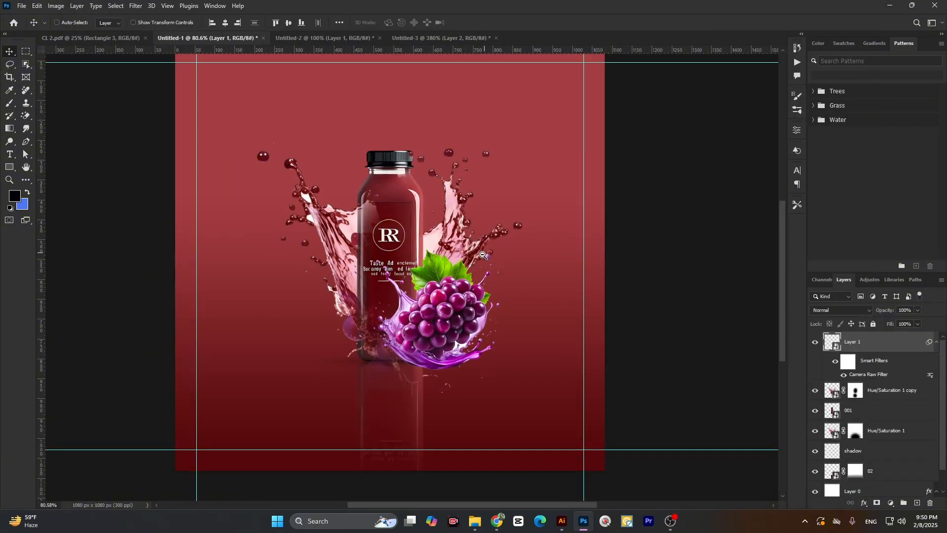
scroll(422, 307, "down", 3)
scroll(420, 308, "up", 3)
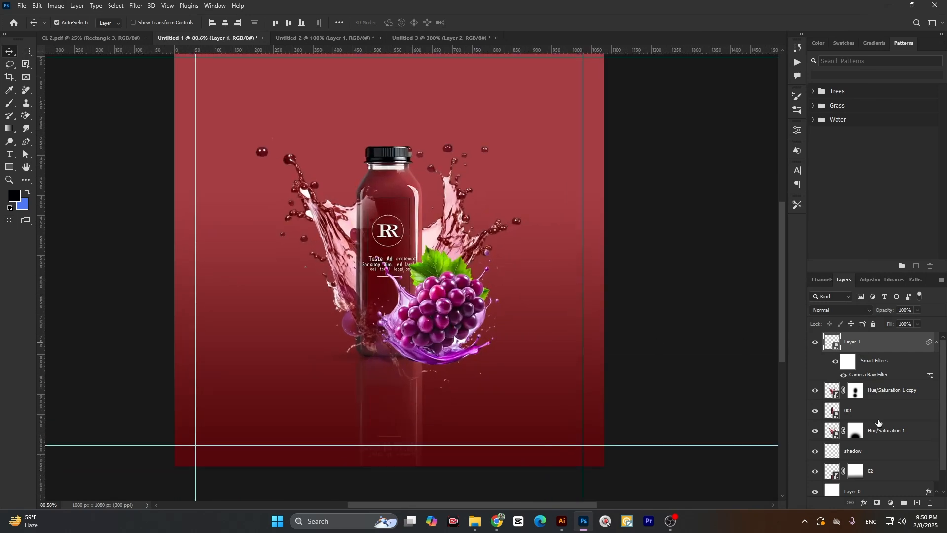
left_click(891, 503)
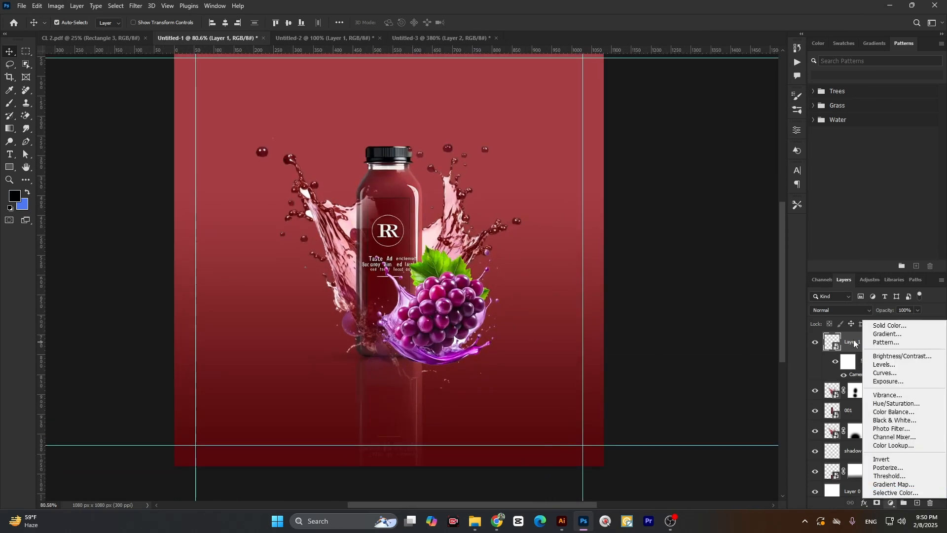
left_click(855, 344)
scroll(863, 377, "down", 2)
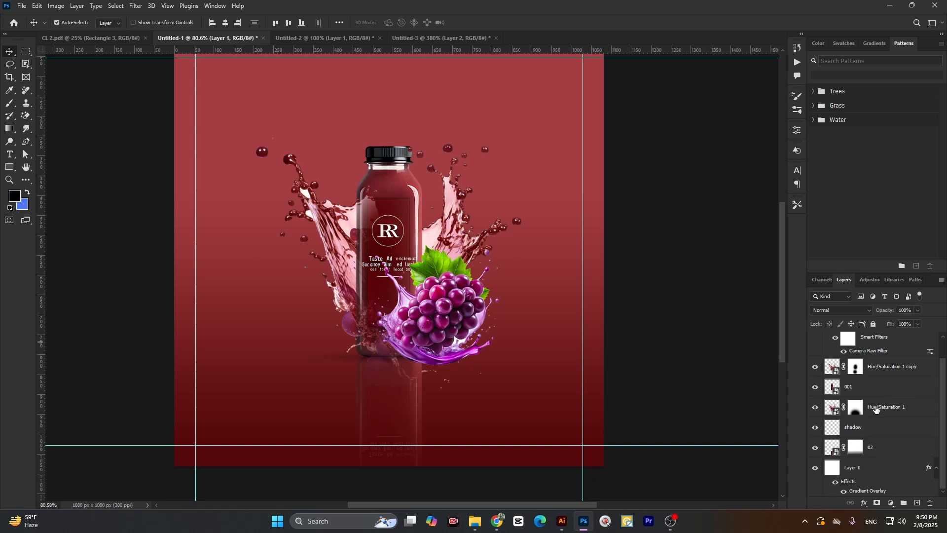
left_click(877, 409)
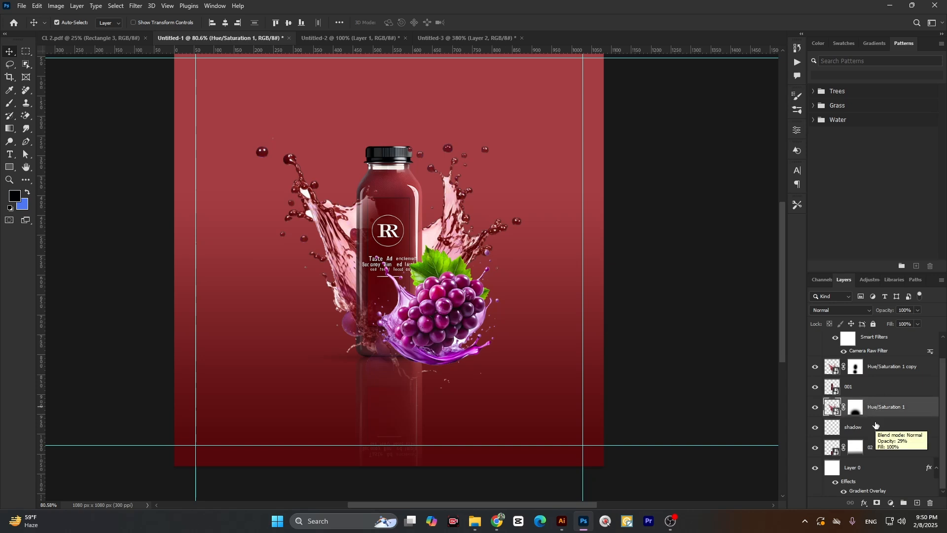
scroll(877, 426, "up", 1)
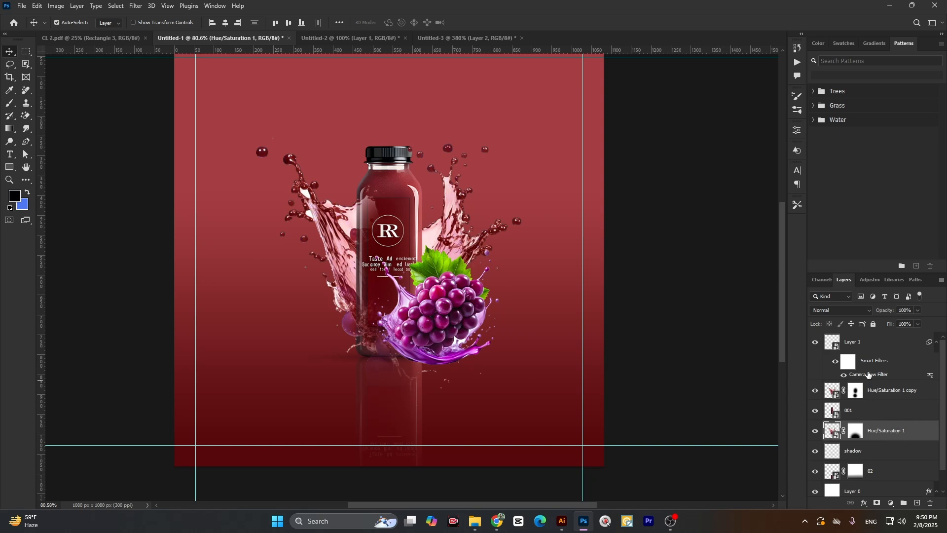
Add a Hue/Saturation adjustment above the grape splash layer and activate its on-image adjustment tool
left_click(855, 347)
left_click(815, 342)
left_click(815, 342)
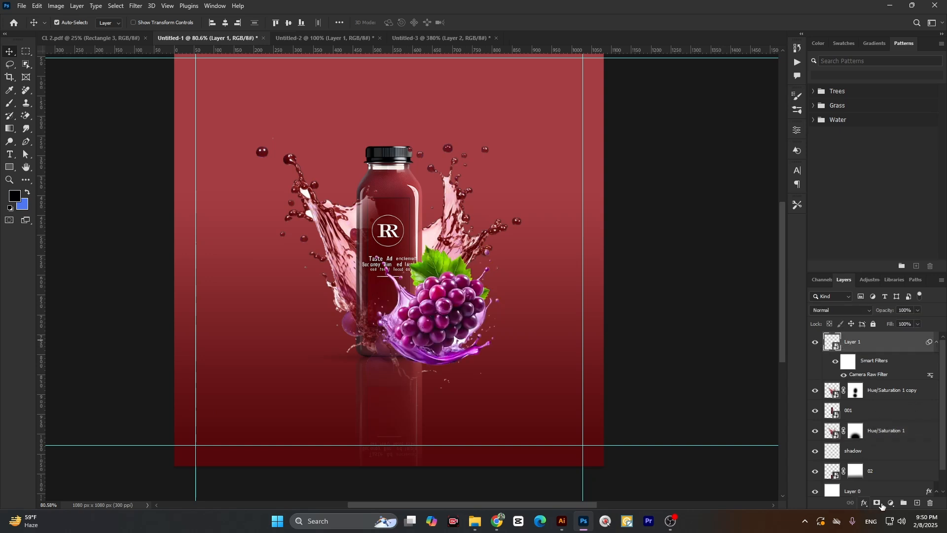
left_click(882, 504)
left_click(895, 408)
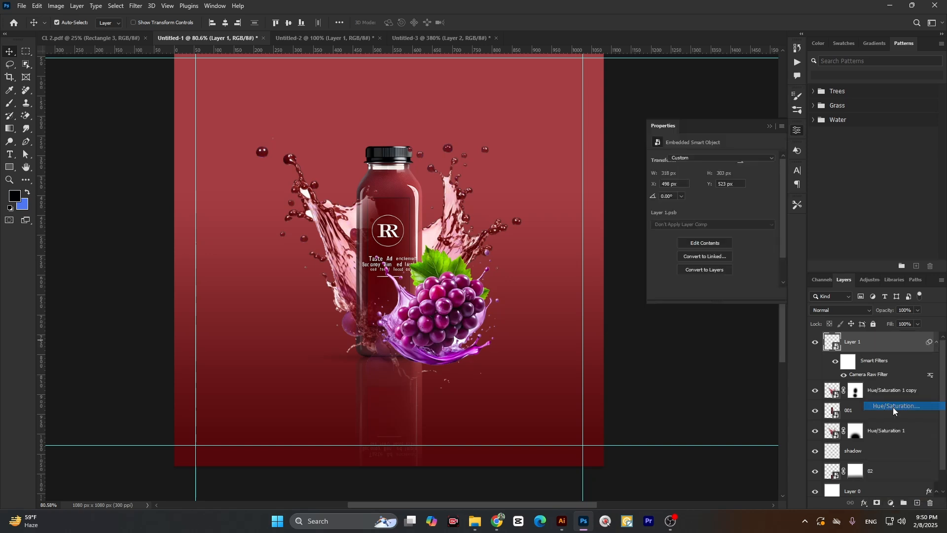
left_click(657, 171)
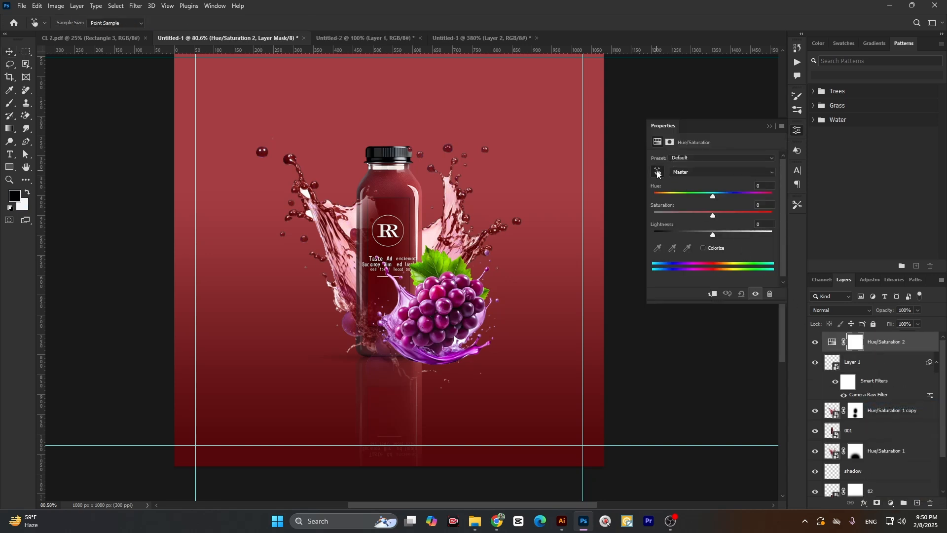
Try raising the saturation of the reds sampled from the grapes
left_click(429, 303)
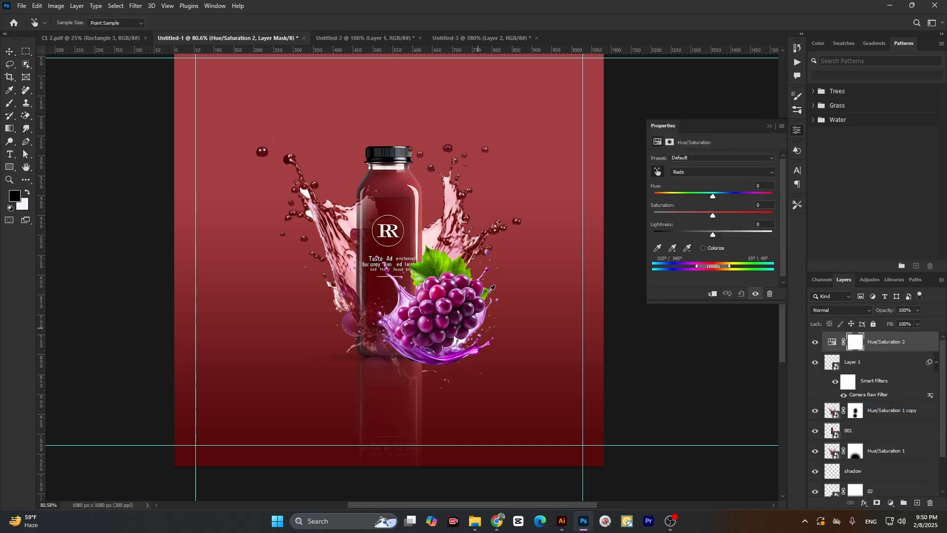
left_click_drag(715, 213, 729, 216)
key("ctrl+z")
Sample the grapes' magentas and shift their hue toward red, with Saturation +28 and Lightness -40
left_click(448, 290)
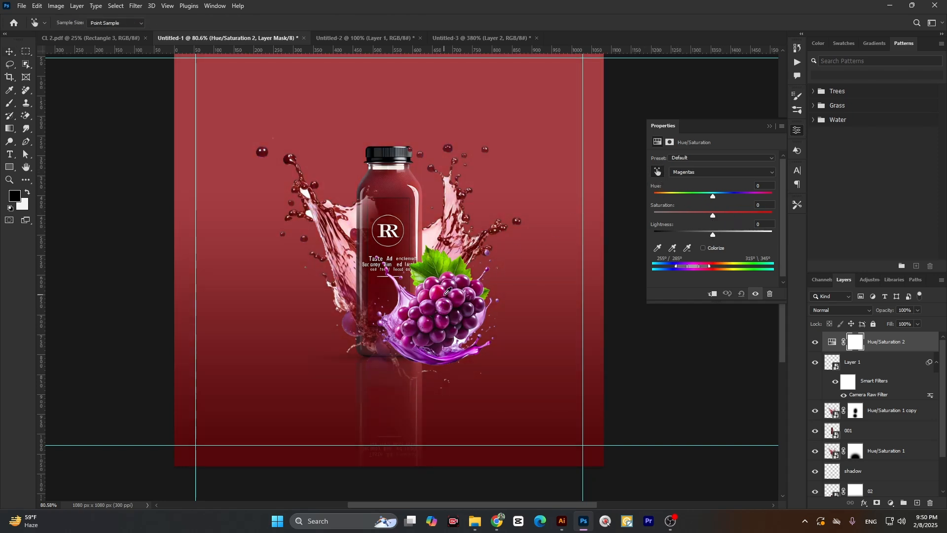
left_click_drag(713, 215, 690, 237)
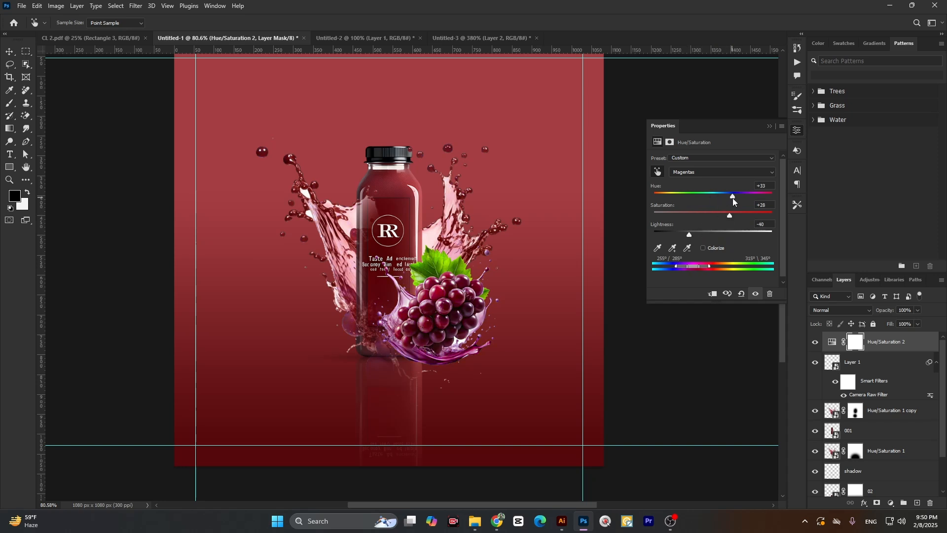
left_click_drag(732, 197, 735, 199)
left_click(769, 127)
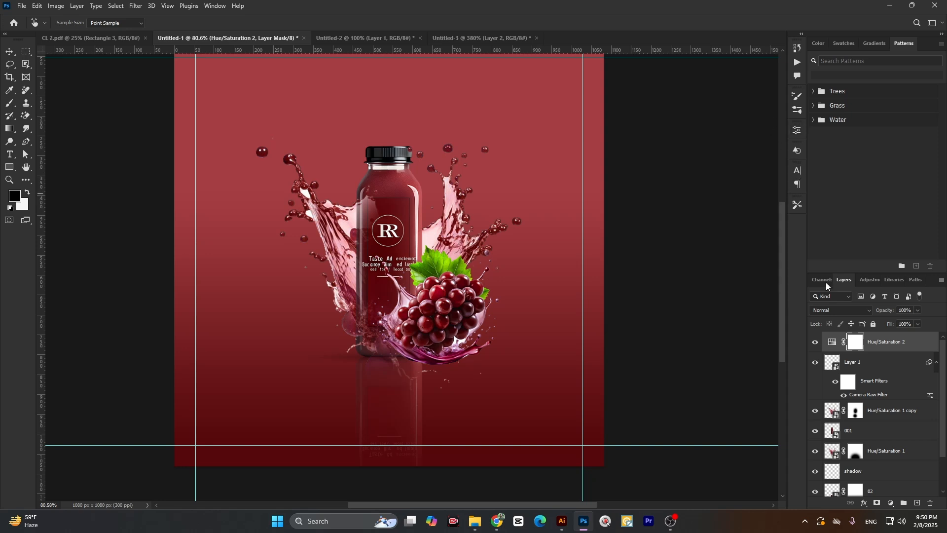
Group the grape splash layer together with its Hue/Saturation 2 adjustment layer
left_click(858, 365)
left_click(881, 346, "shift")
right_click(880, 346)
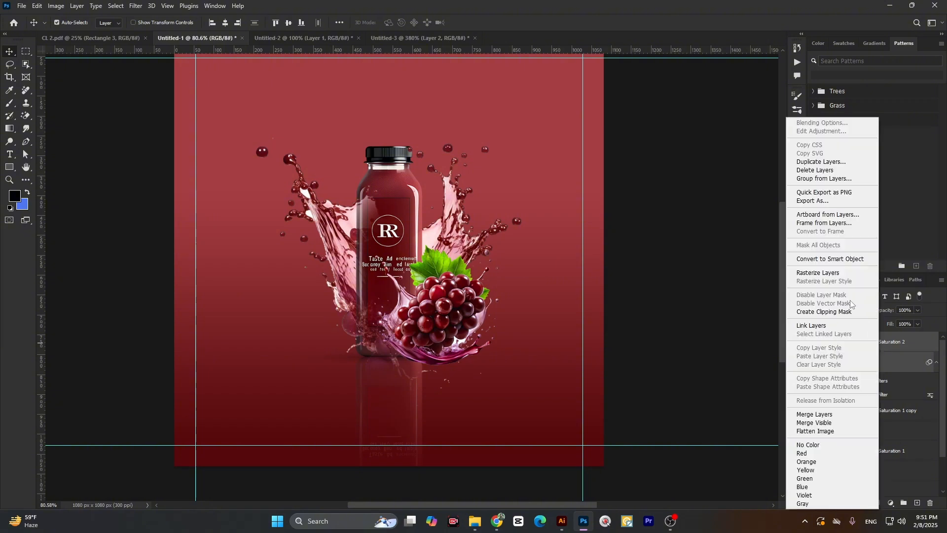
left_click(893, 350)
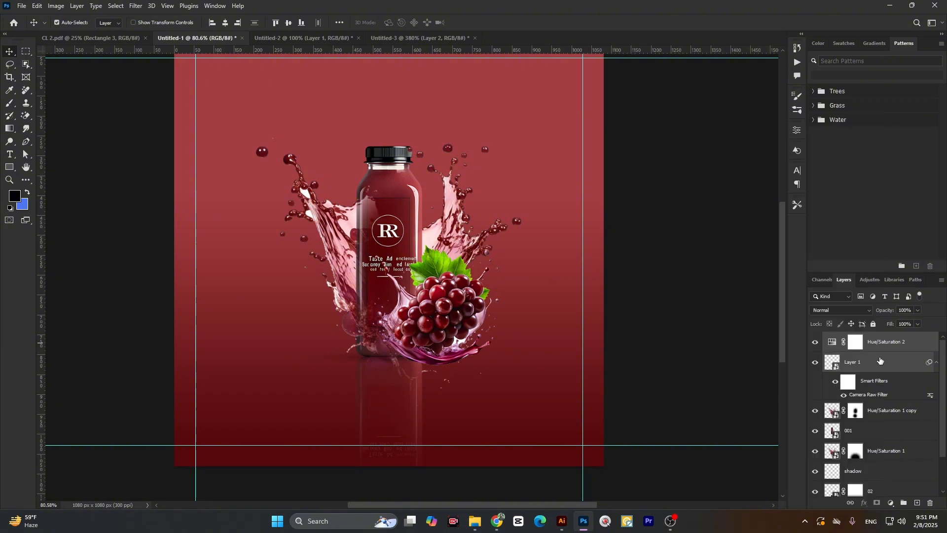
key("ctrl+g")
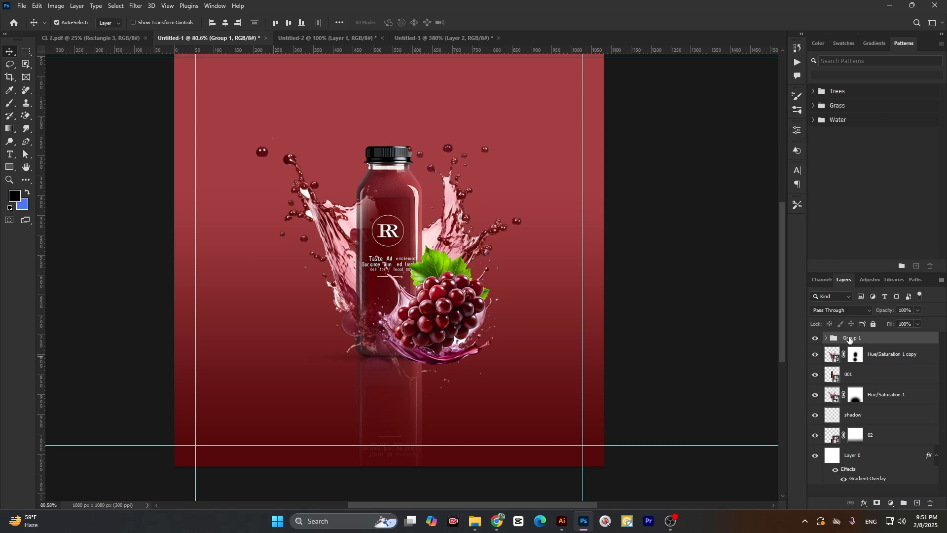
Move the grape group slightly away from the bottle to the right, and place it beneath bottle layer 001 in the stack
key("ctrl+t")
left_click(480, 199)
left_click_drag(447, 264, 470, 295)
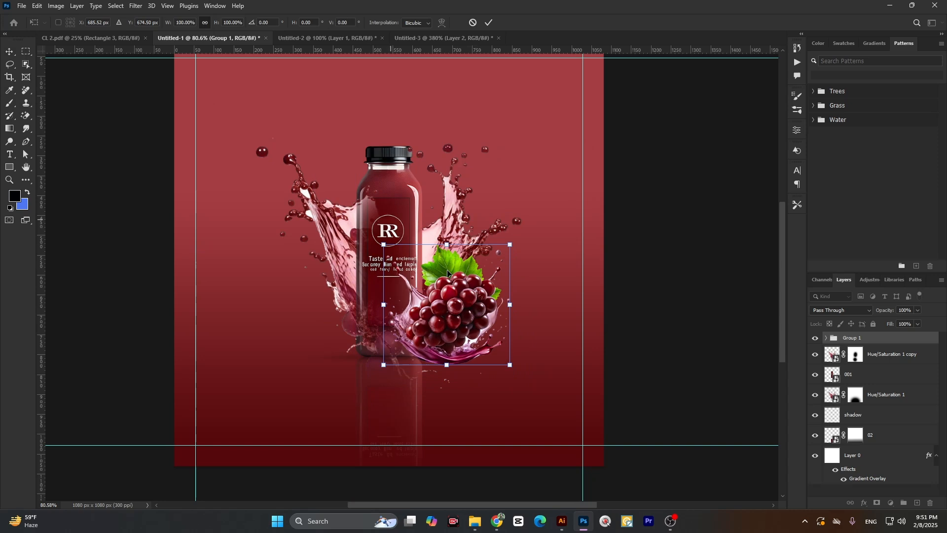
left_click_drag(875, 339, 871, 381)
Paint black on the Hue/Saturation 1 copy mask to hide the red splash over the grapes and the bottle's lower part
left_click(844, 343)
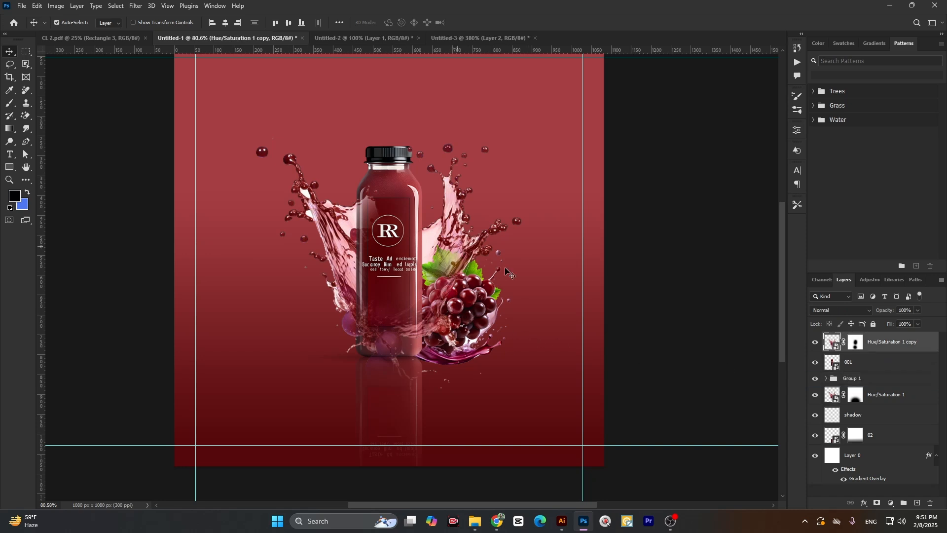
left_click(855, 342)
left_click(10, 103)
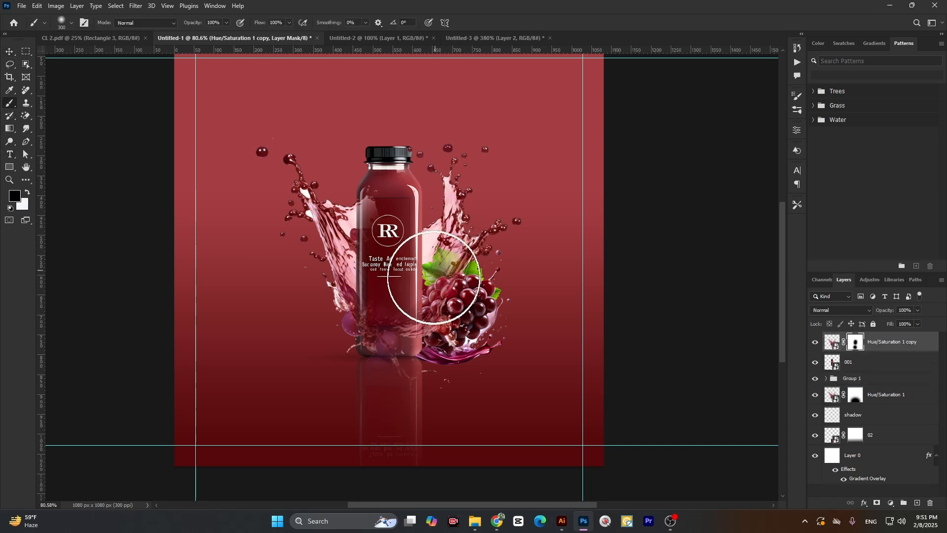
mouse_move(465, 298)
left_mouse_down()
mouse_move(434, 296)
mouse_move(422, 308)
left_mouse_up()
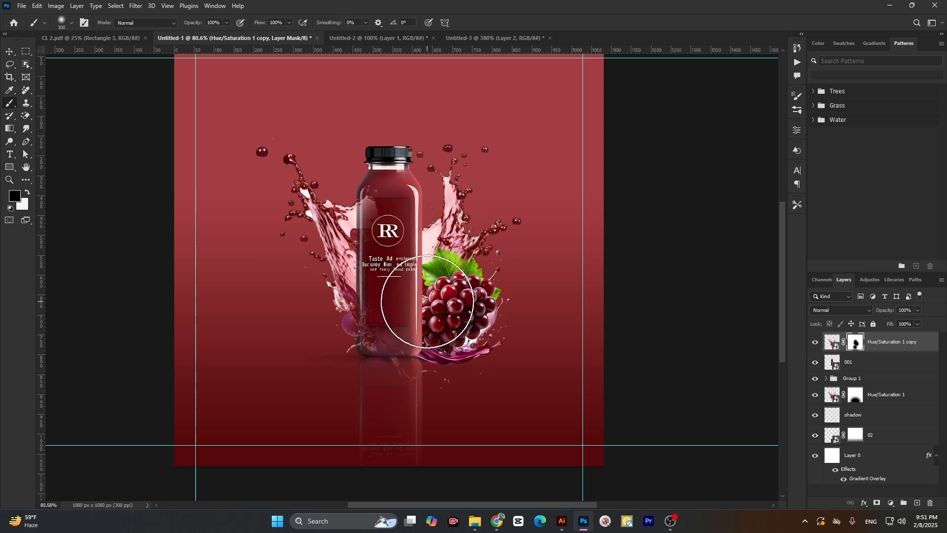
scroll(486, 345, "down", 1)
scroll(491, 345, "up", 2)
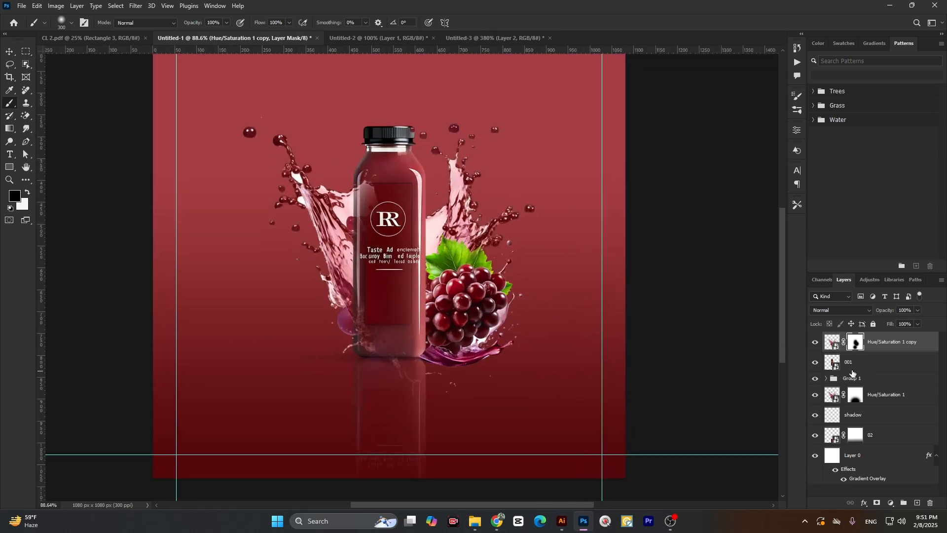
Add a layer mask to Group 1 and try brushing away the splash at the grapes' lower right
left_click(854, 377)
left_click(877, 503)
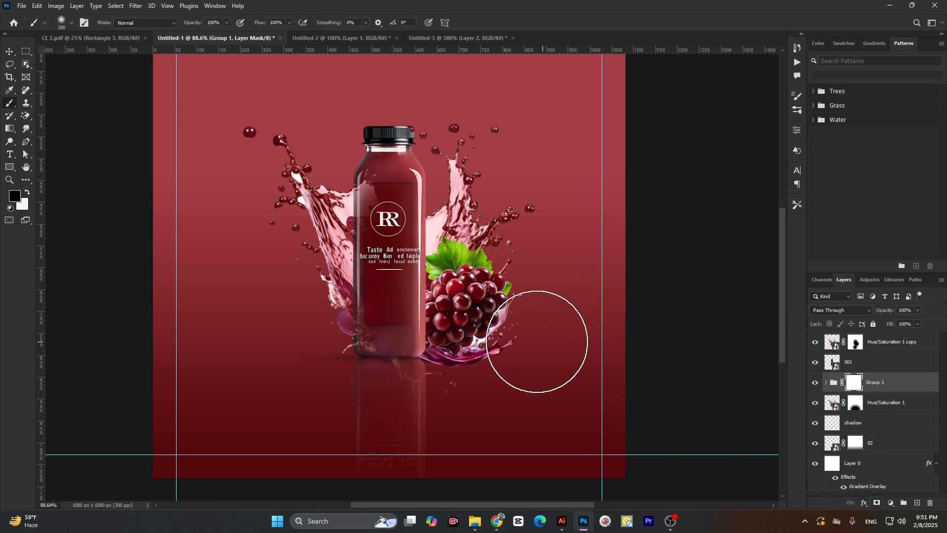
mouse_move(537, 342)
left_mouse_down()
mouse_move(548, 336)
mouse_move(561, 349)
mouse_move(528, 364)
mouse_move(515, 424)
left_mouse_up()
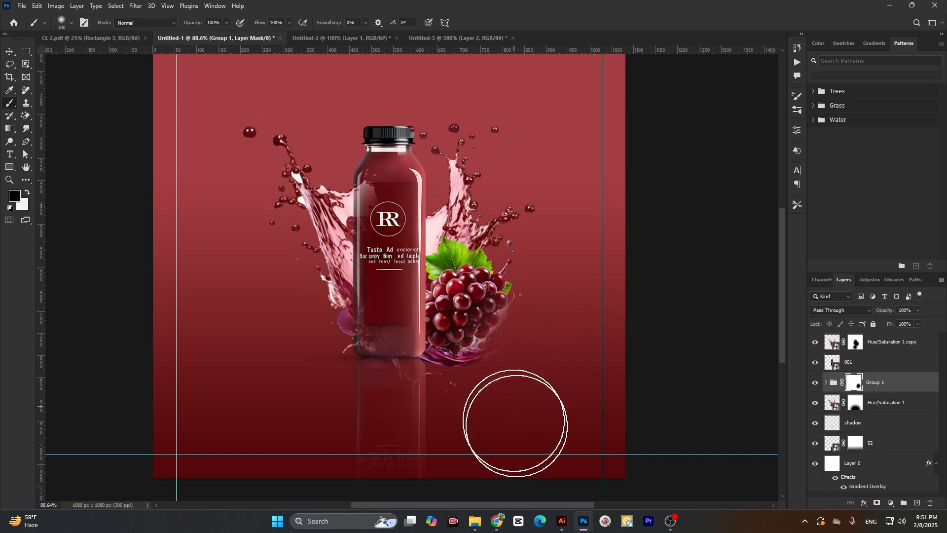
key("ctrl+z")
key("ctrl+z")
key("ctrl+z")
Group all bottle, splash, grape, shadow and reflection layers, leaving the gradient background Layer 0 outside the group
scroll(415, 336, "down", 3)
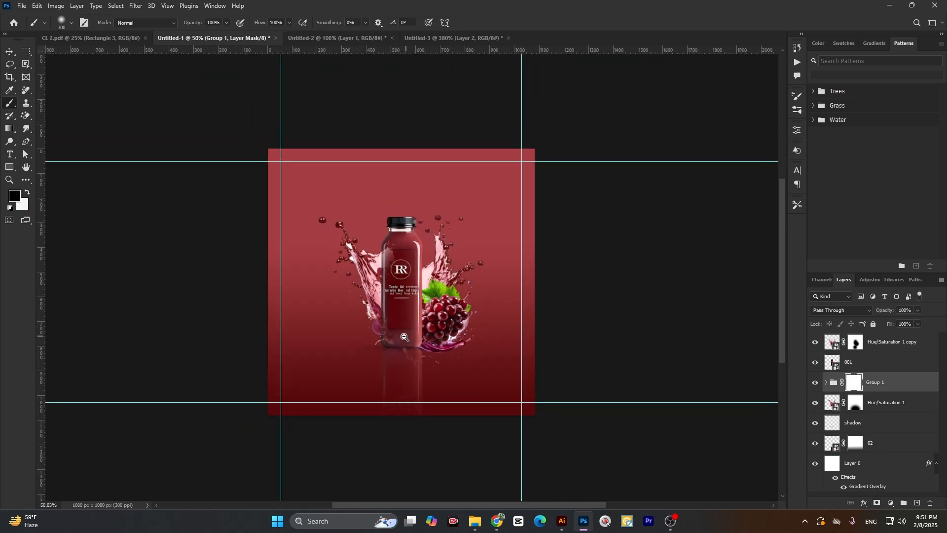
scroll(403, 339, "up", 2)
left_click(10, 51)
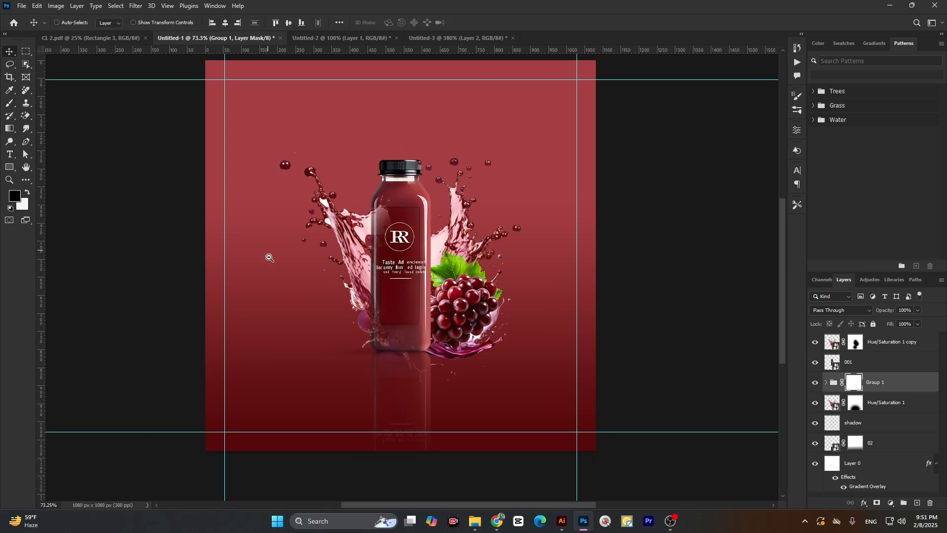
scroll(276, 258, "down", 2)
scroll(288, 260, "up", 2)
scroll(530, 283, "down", 1)
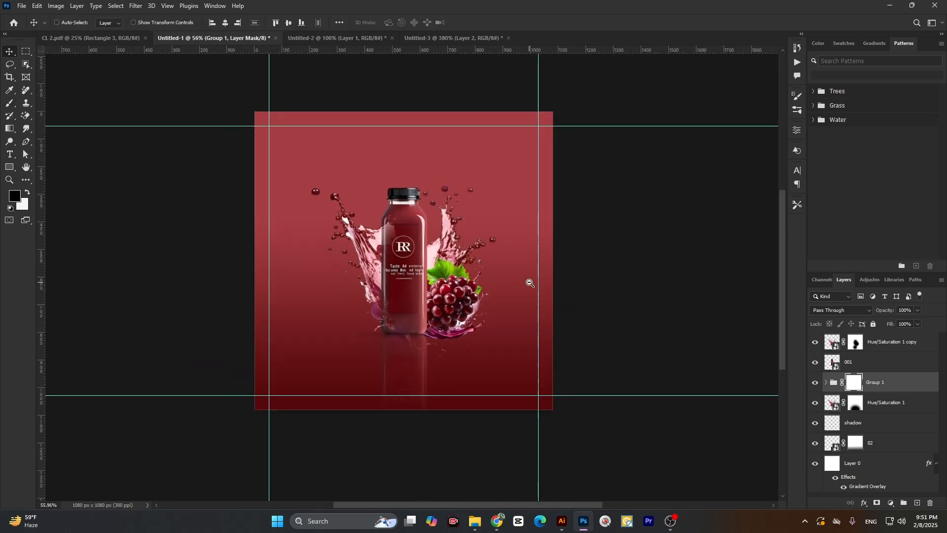
left_click(880, 346)
left_click(878, 362, "shift")
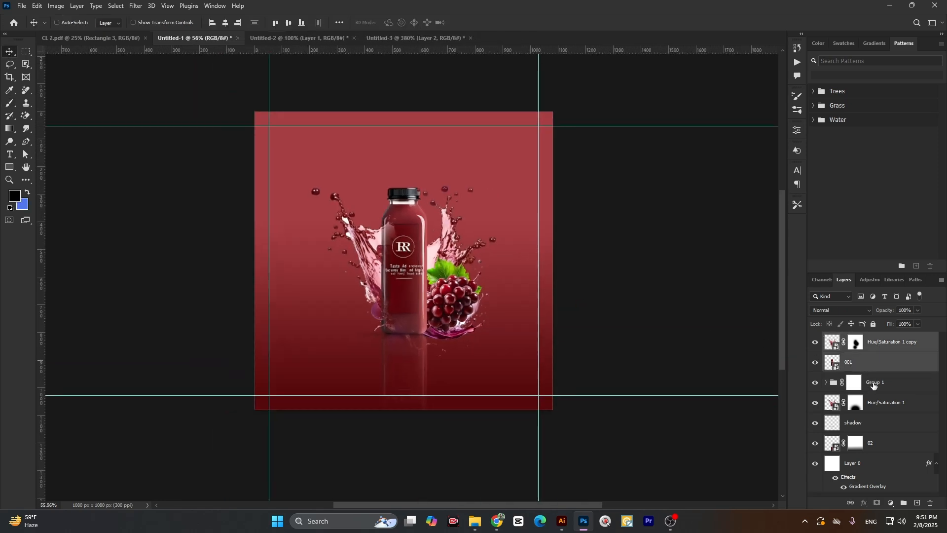
left_click(875, 382, "shift")
left_click(871, 402, "shift")
left_click(866, 423, "shift")
left_click(871, 443, "shift")
left_click(867, 463, "shift")
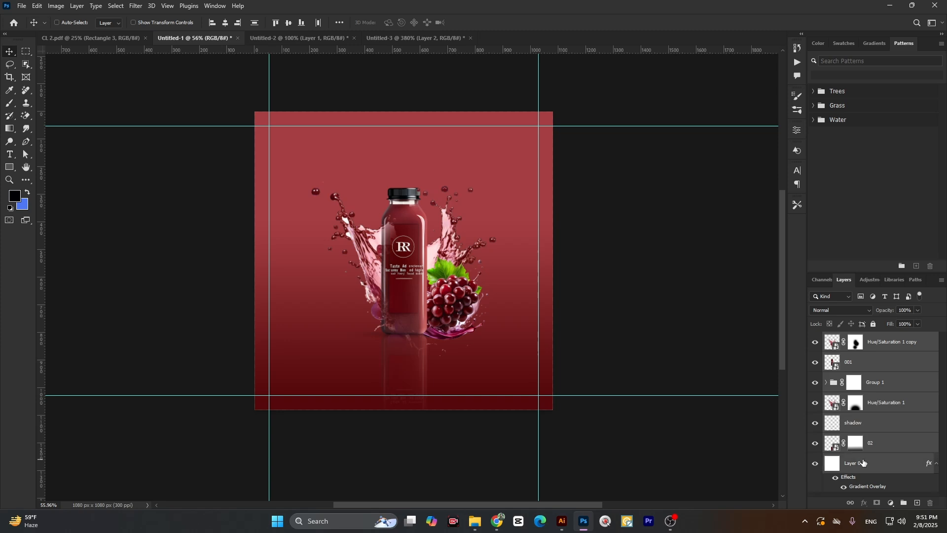
scroll(869, 457, "down", 2)
left_click(867, 460, "ctrl")
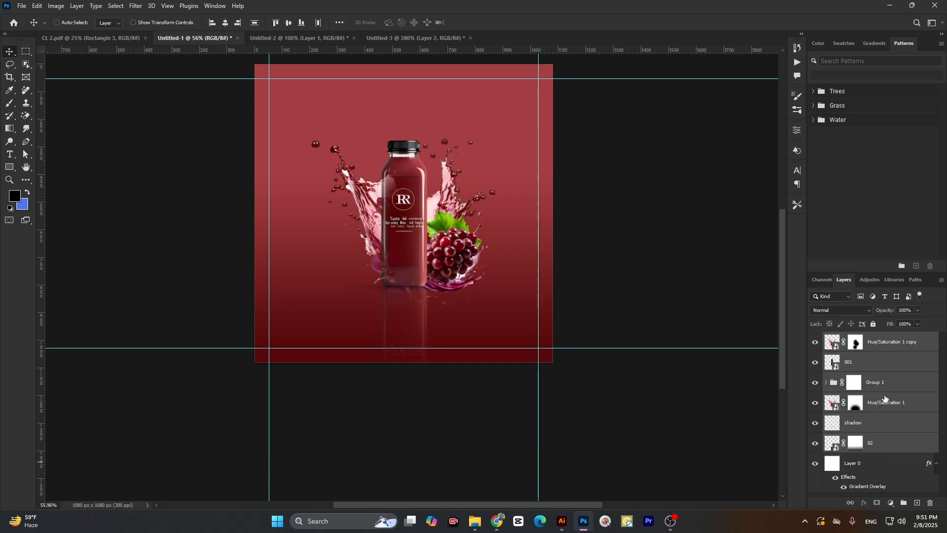
key("ctrl+g")
Compare the composition with and without Group 2 and the background by toggling their visibility, and check the group's contents
left_click(815, 338)
left_click(814, 339)
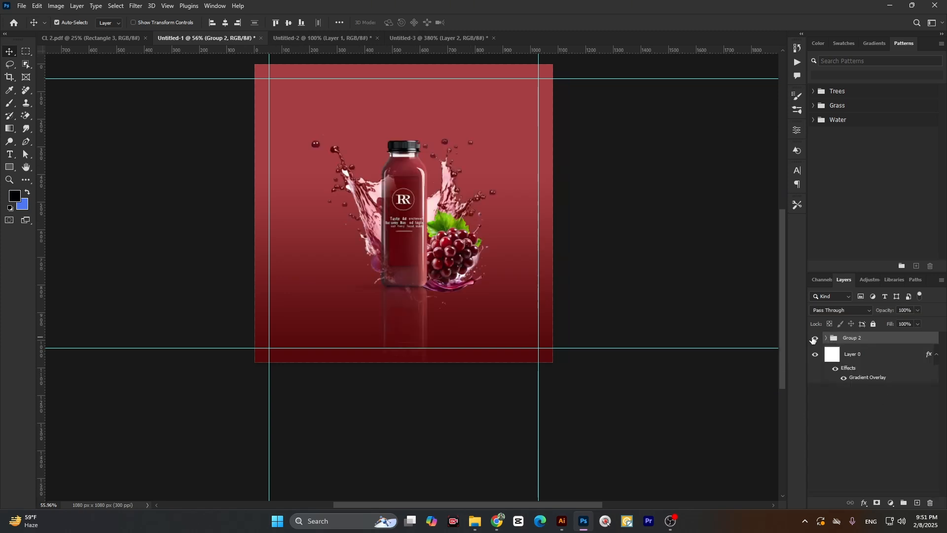
left_click(815, 338)
left_click(815, 338)
left_click(815, 339)
left_click(815, 339)
left_click(814, 339)
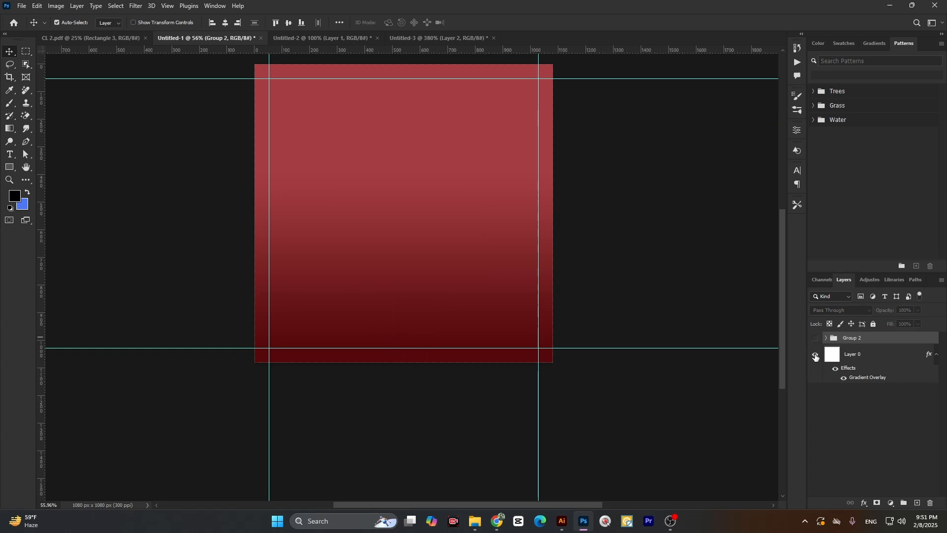
left_click(815, 356)
left_click(816, 355)
left_click(816, 338)
left_click(815, 339)
left_click(815, 339)
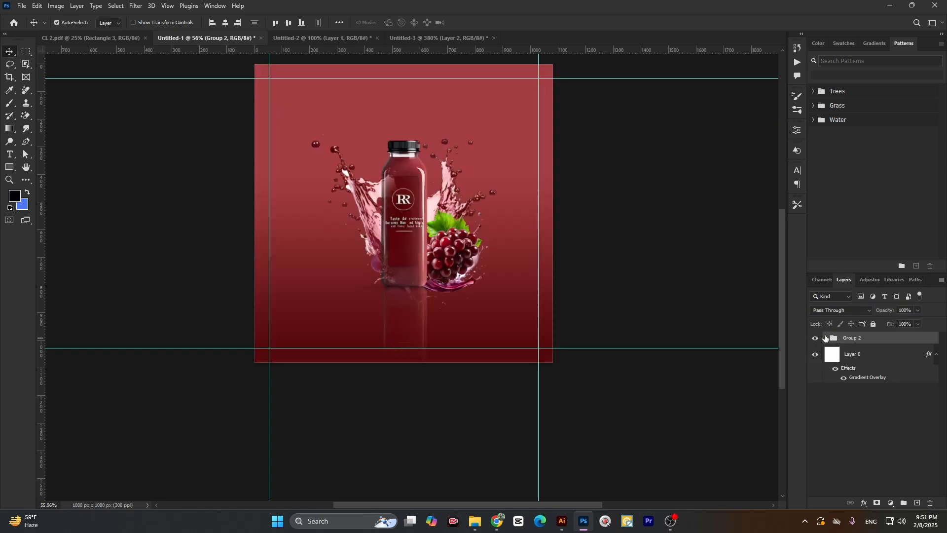
left_click(826, 338)
left_click(828, 338)
Align Group 2 to the canvas by its vertical and horizontal centres
scroll(761, 406, "up", 2)
scroll(471, 320, "up", 3)
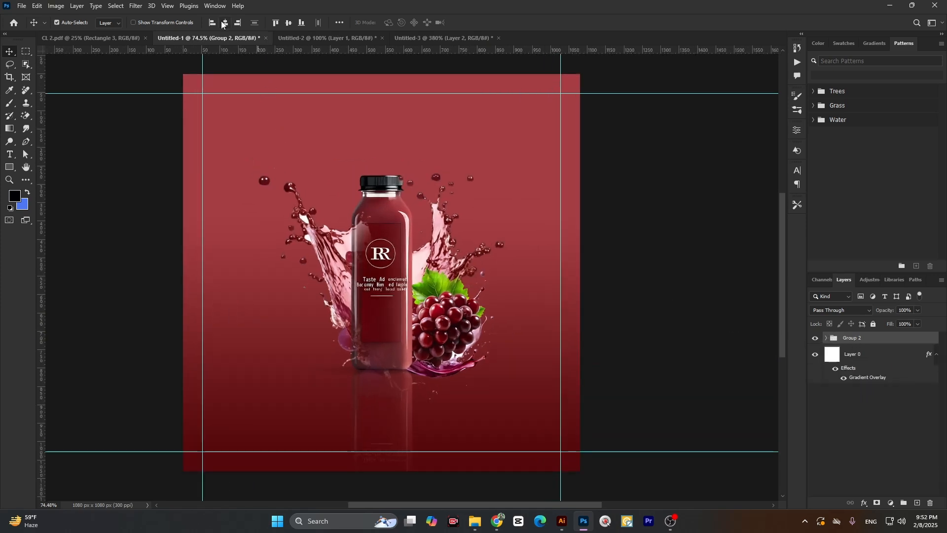
left_click(289, 23)
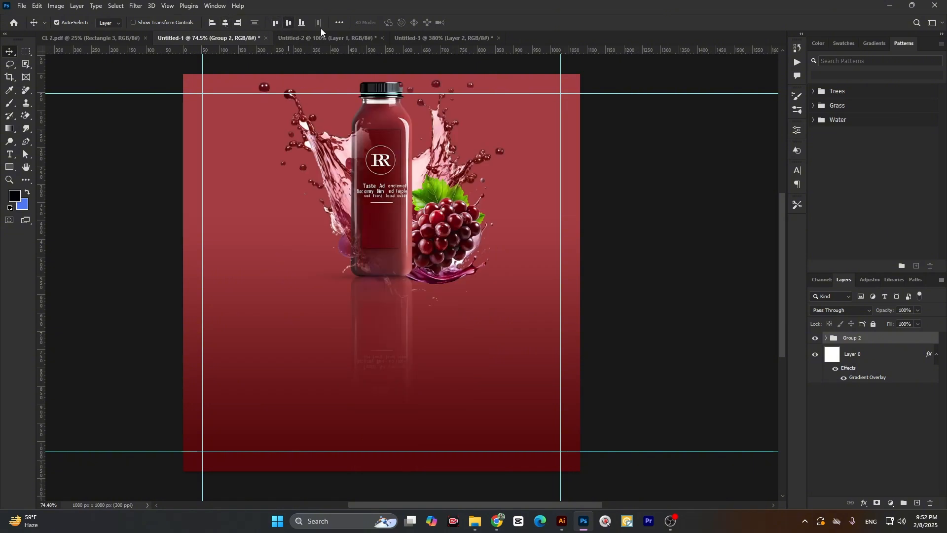
left_click(340, 22)
left_click(359, 110)
left_click(356, 126)
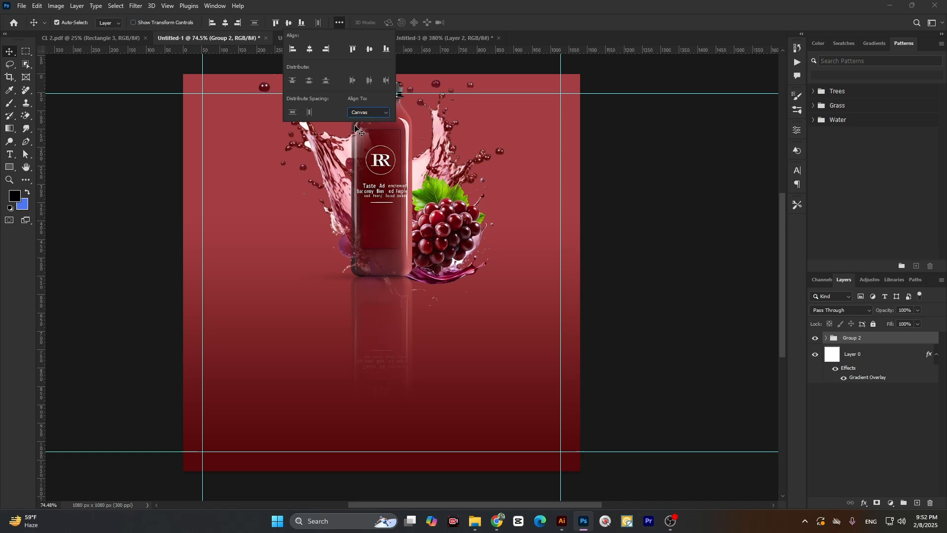
left_click(225, 23)
Move Group 2 down toward the canvas's lower middle and scale it up to 105.60%
scroll(408, 234, "down", 3)
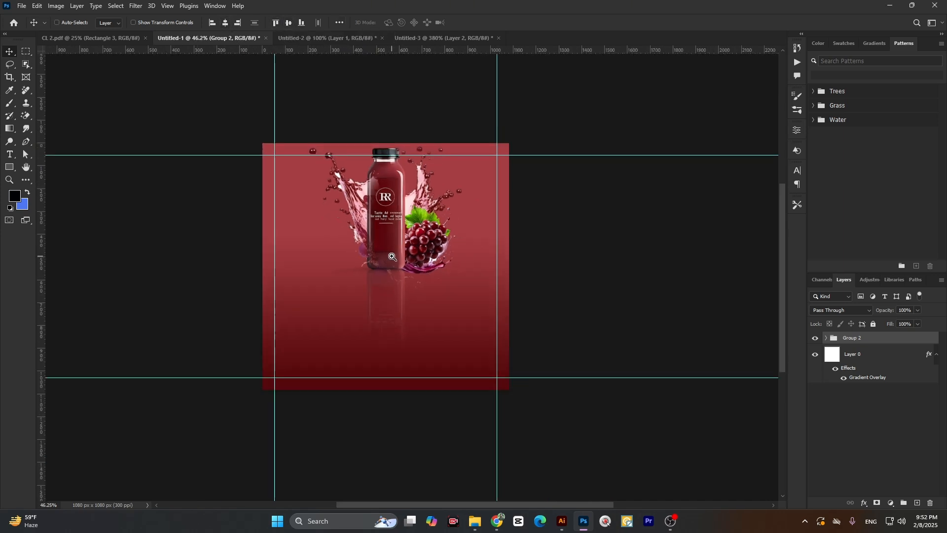
key("ctrl+t")
left_click(469, 198)
left_click_drag(439, 208, 404, 280)
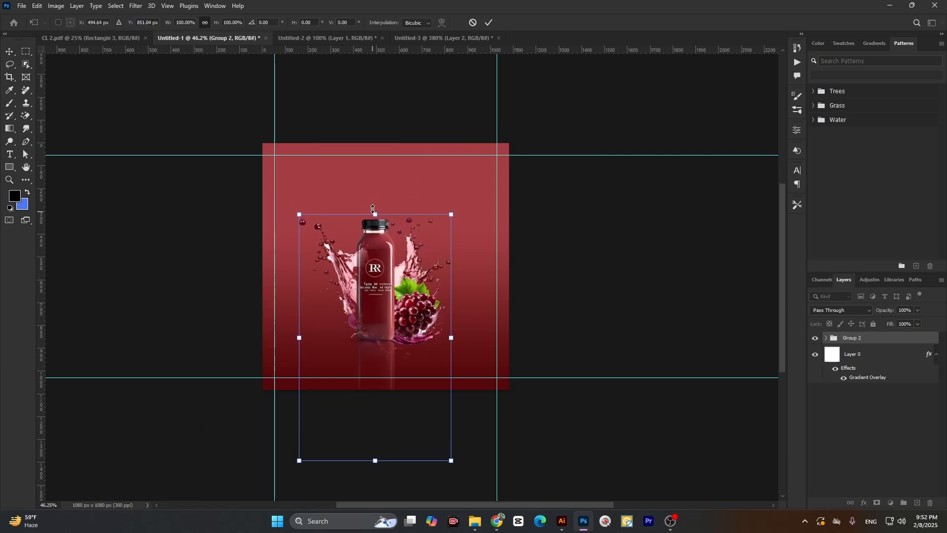
left_click_drag(373, 209, 375, 210)
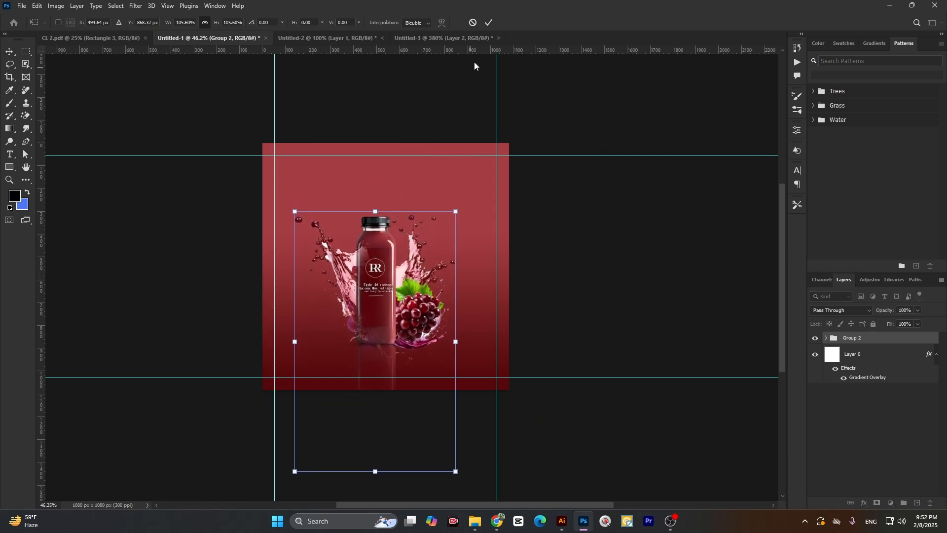
left_click(489, 25)
scroll(368, 242, "up", 5)
scroll(395, 249, "down", 4)
scroll(413, 343, "up", 2)
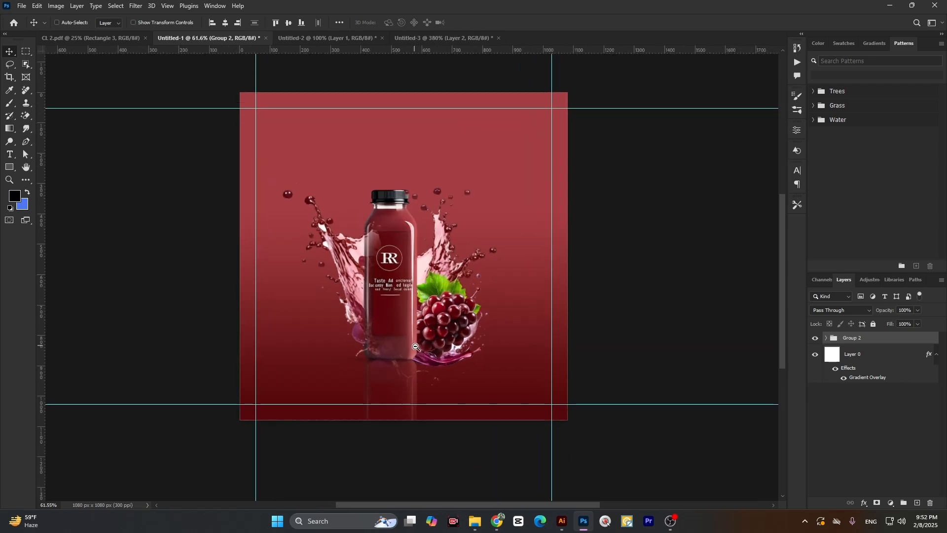
Switch to the Chrome browser and bring up the image search results for "graps splash brush"
left_click(493, 523)
left_click(450, 469)
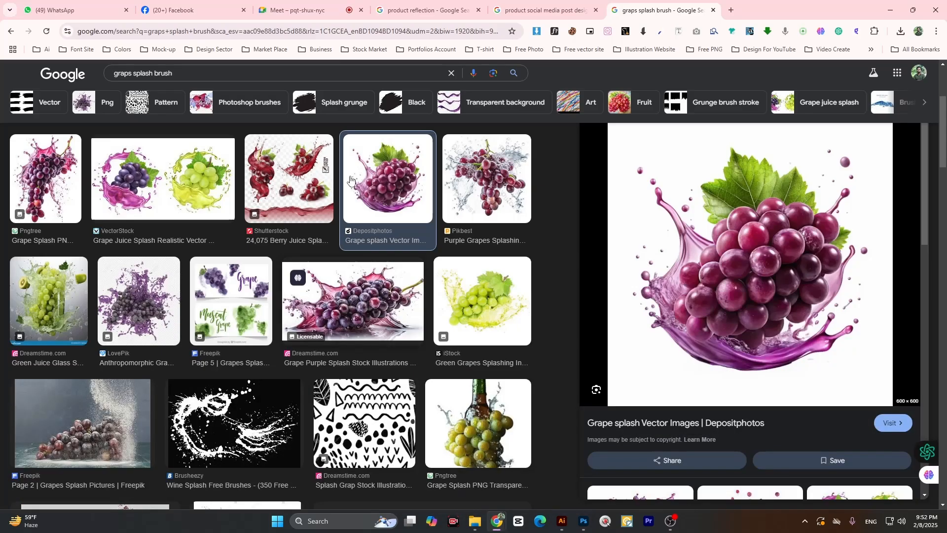
left_click(316, 9)
left_click(879, 462)
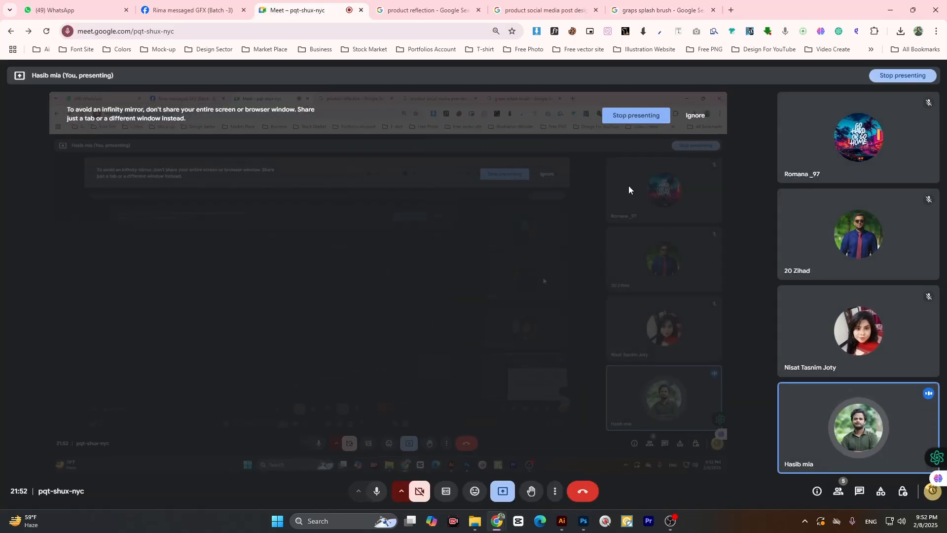
left_click(412, 2)
left_click(543, 9)
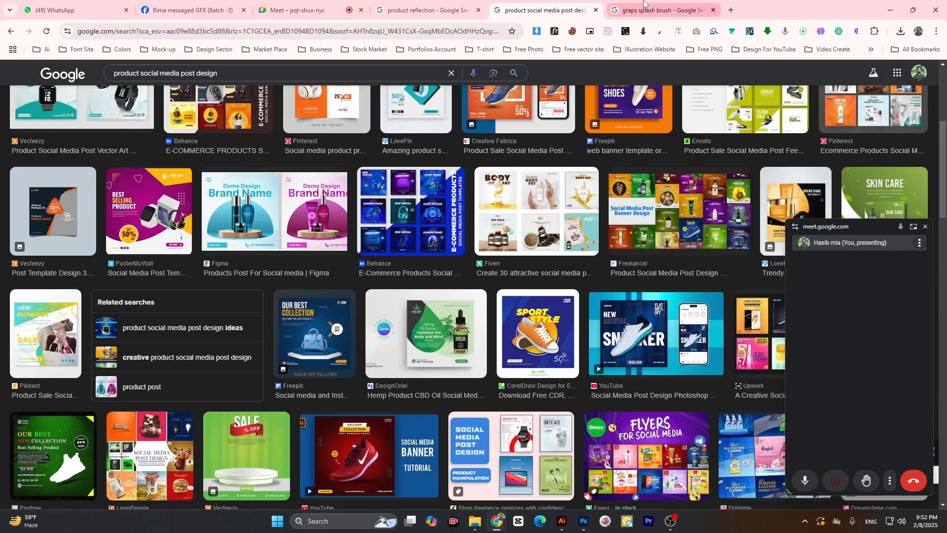
left_click(656, 8)
Find the black-and-white "Wine Splash Free Brushes" picture in the image results and copy it
scroll(394, 249, "down", 7)
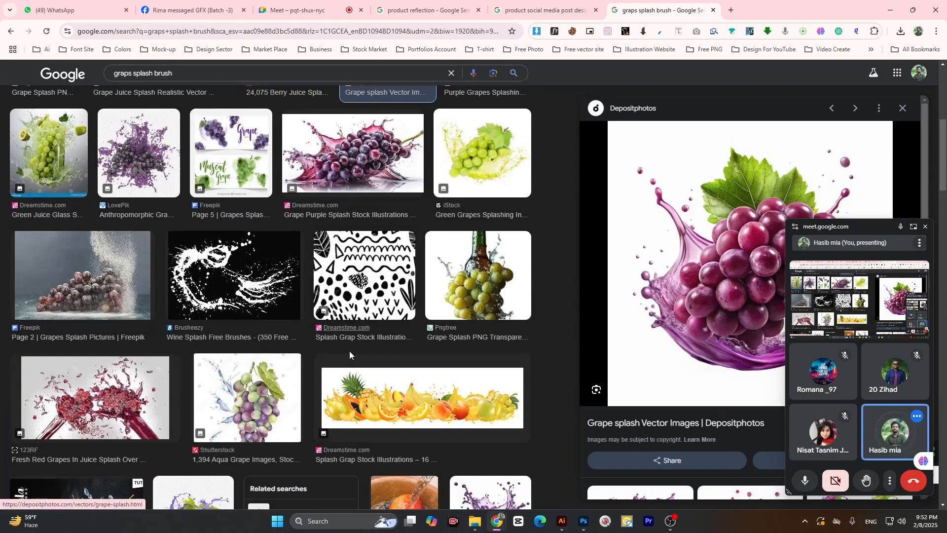
scroll(358, 371, "up", 3)
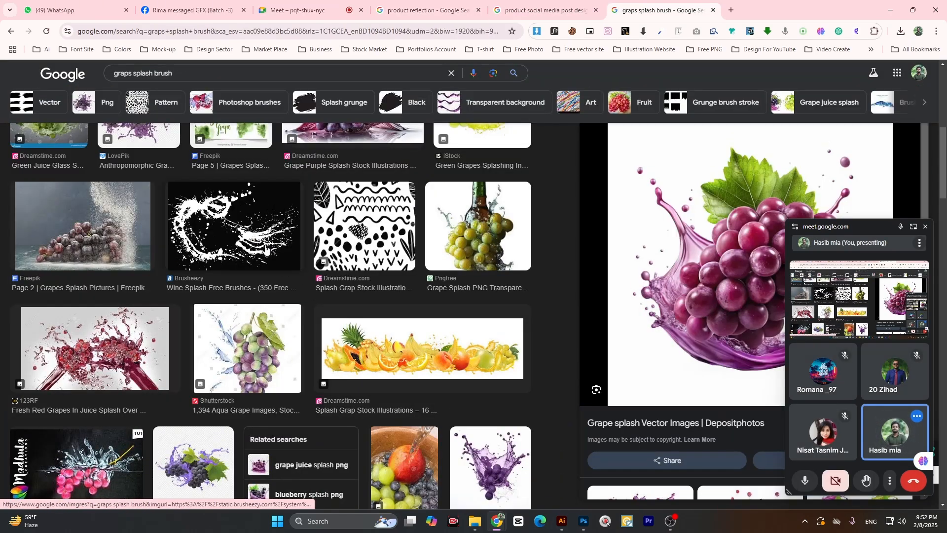
left_click(235, 226)
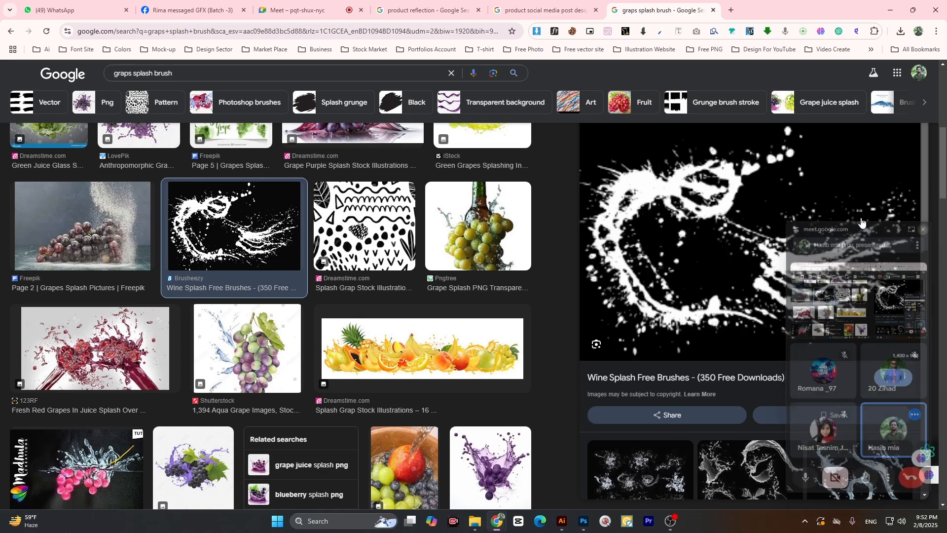
right_click(723, 206)
left_click(536, 340)
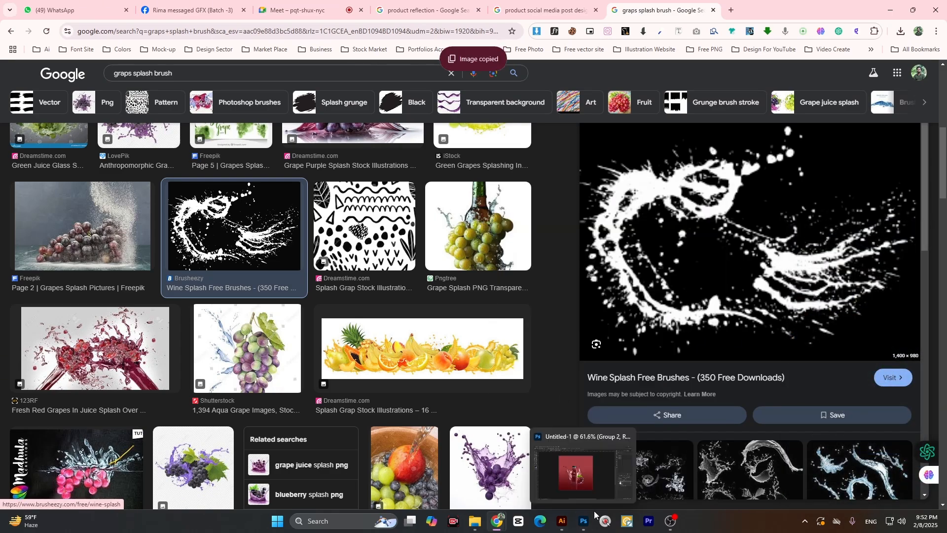
Switch to Photoshop, paste the copied splash picture into the advertisement and scale it to about 595% so it covers the canvas
left_click(584, 521)
key("ctrl+v")
key("ctrl+t")
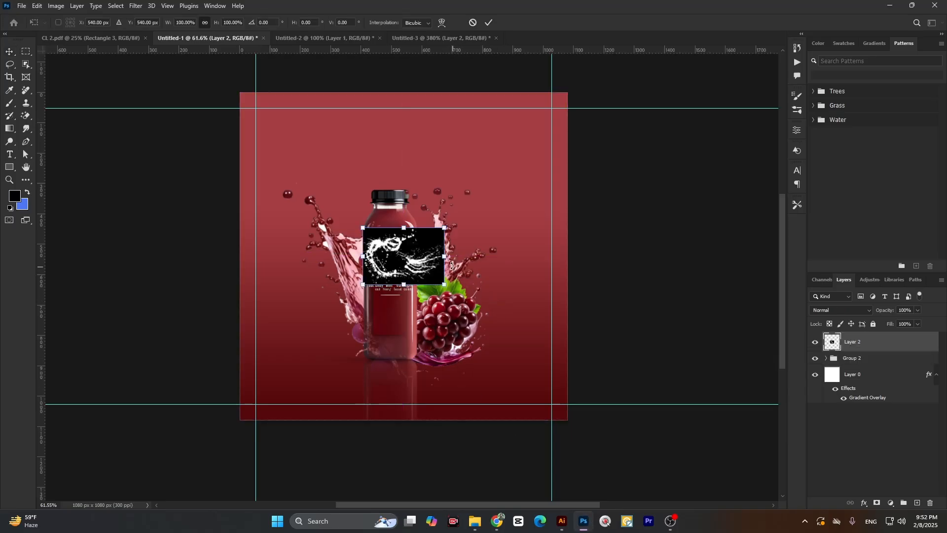
left_click_drag(444, 256, 615, 345)
left_click_drag(544, 309, 417, 227)
left_click_drag(487, 263, 680, 482)
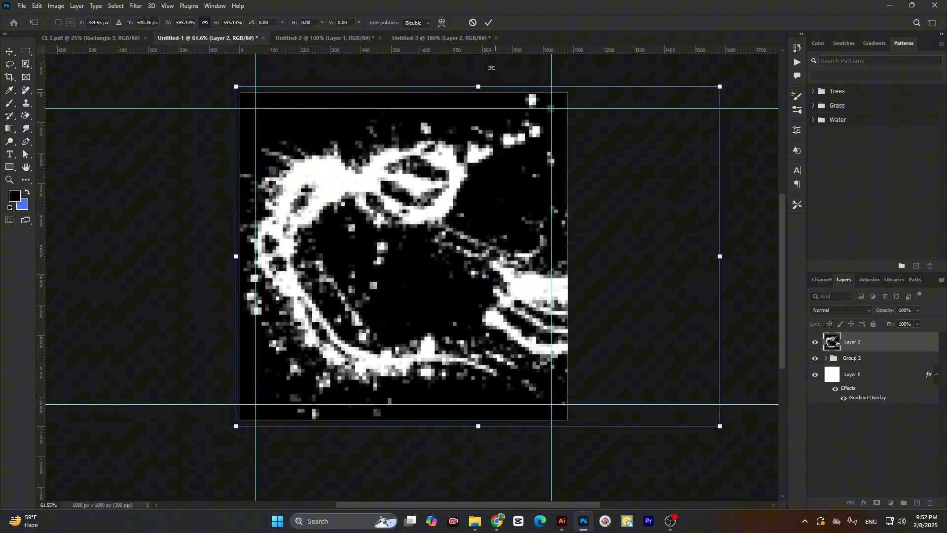
left_click(489, 23)
Place the splash picture layer beneath Group 2 and lower its opacity to 2%
left_click_drag(848, 343, 850, 385)
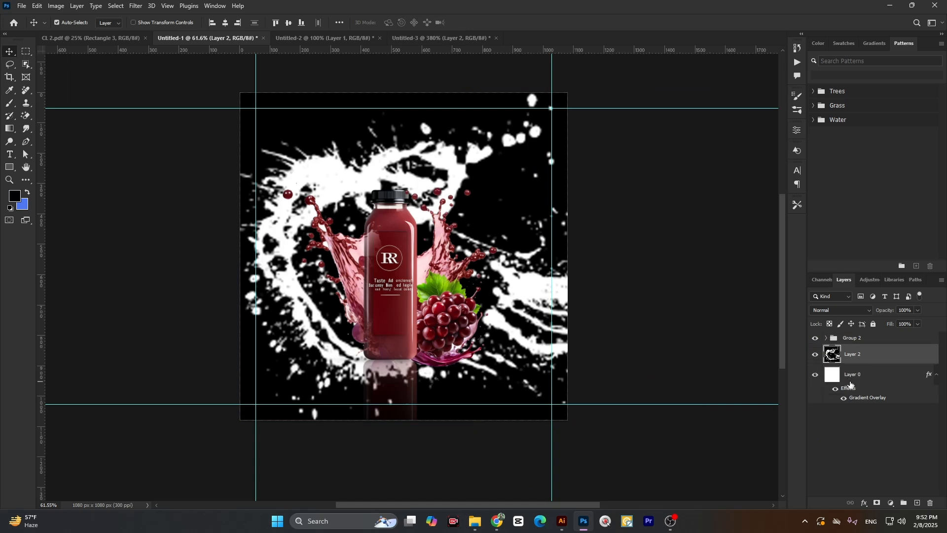
left_click(919, 310)
left_click_drag(921, 321, 874, 324)
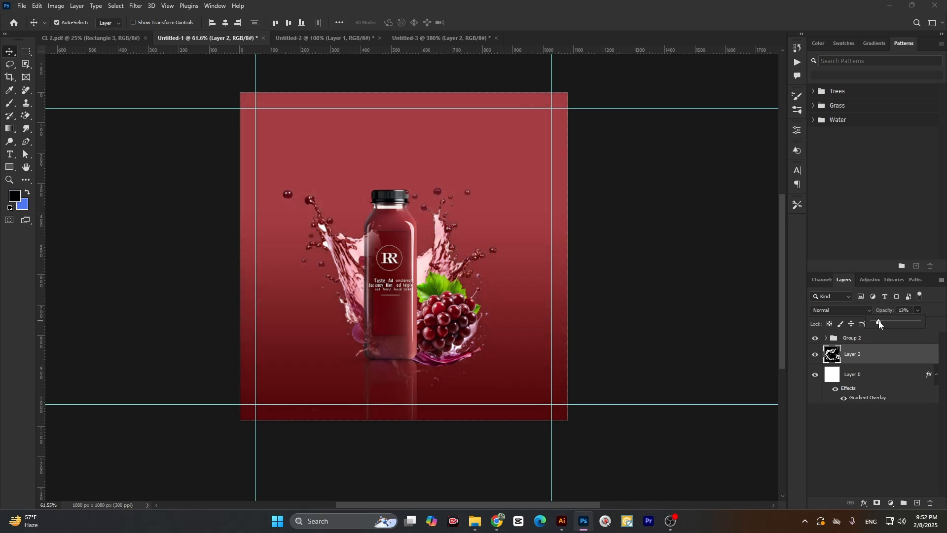
left_click_drag(880, 324, 878, 324)
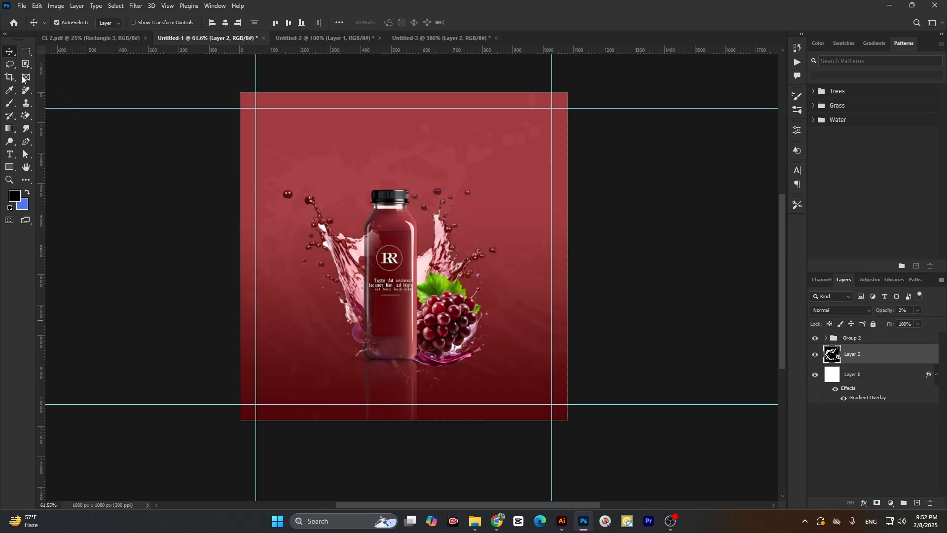
left_click(90, 170)
Examine the faint splash texture around the bottle up close and across the whole canvas
scroll(295, 232, "up", 6)
scroll(297, 235, "down", 4)
scroll(338, 182, "up", 2)
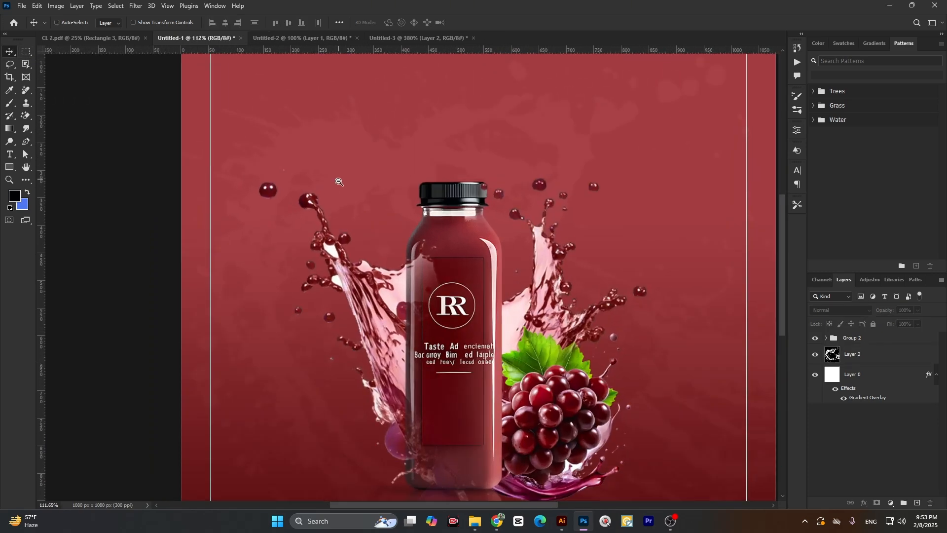
scroll(338, 182, "down", 4)
scroll(370, 166, "up", 3)
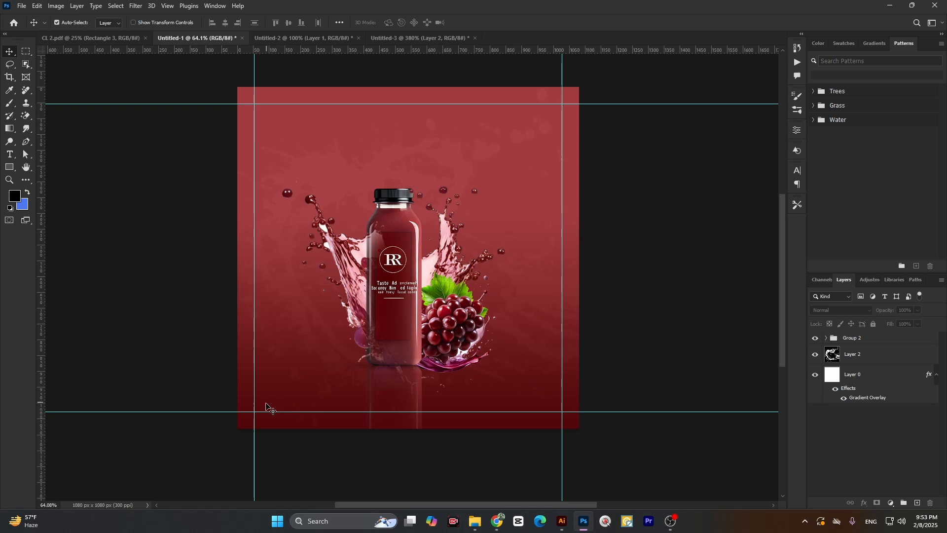
scroll(357, 260, "up", 1)
scroll(441, 410, "down", 2)
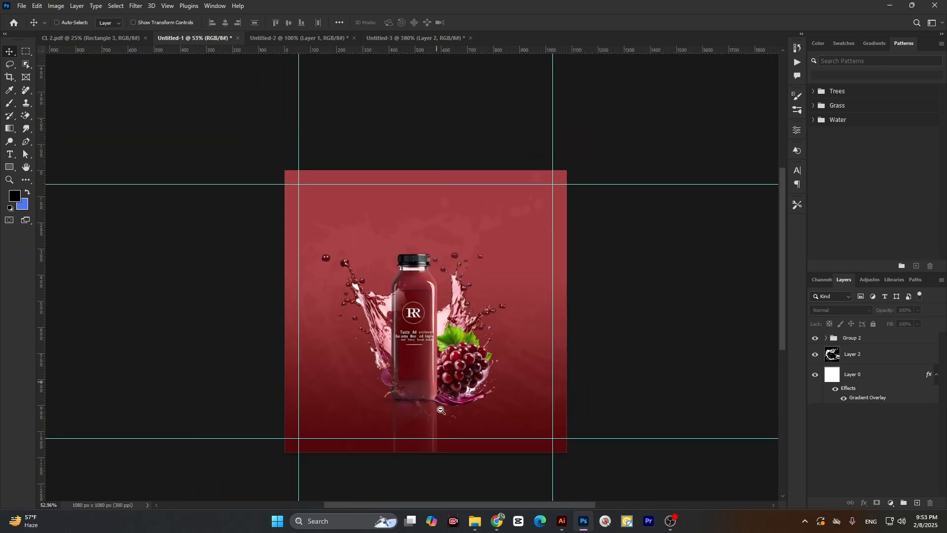
Switch to Chrome, browse the "product social media post design" image results and preview the green beauty product post from Freepik
mouse_move(504, 527)
left_click(442, 469)
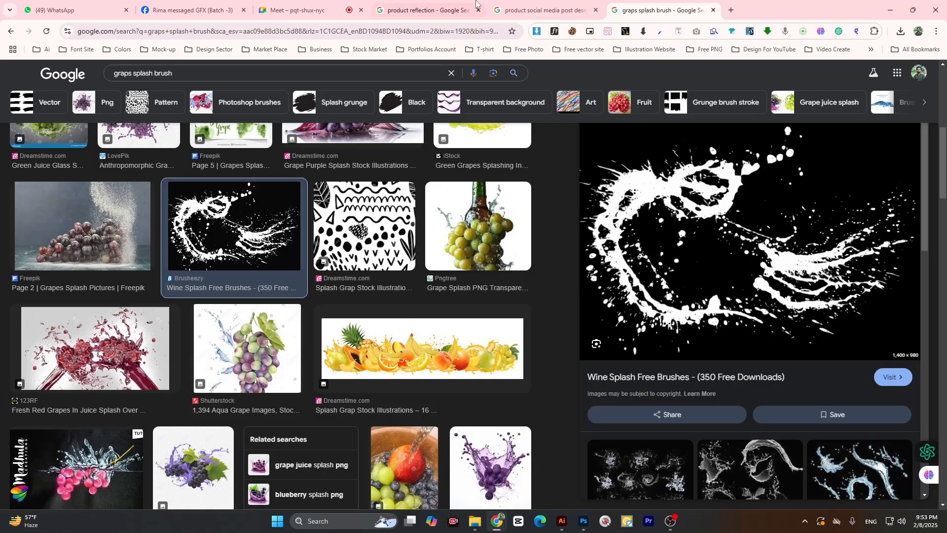
left_click(545, 10)
scroll(203, 303, "up", 5)
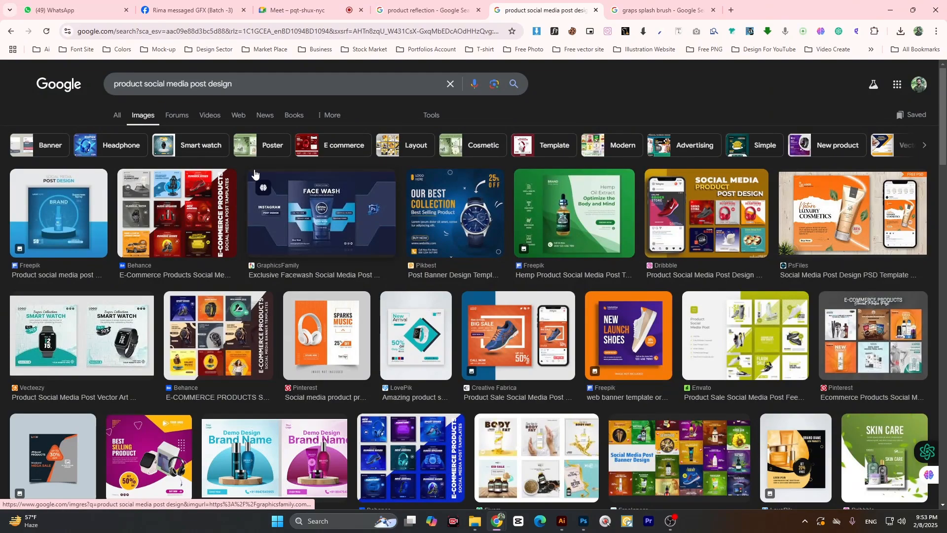
scroll(201, 316, "down", 10)
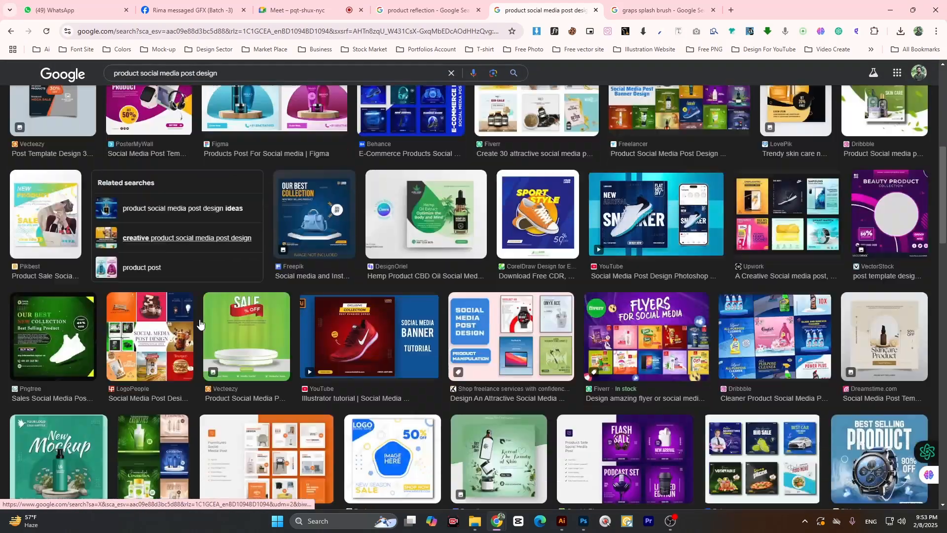
scroll(199, 323, "down", 3)
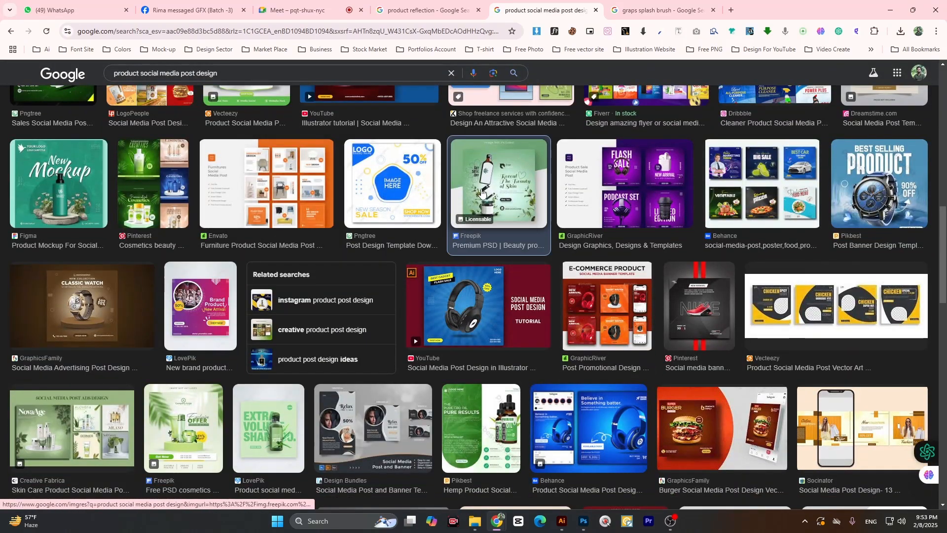
left_click(499, 192)
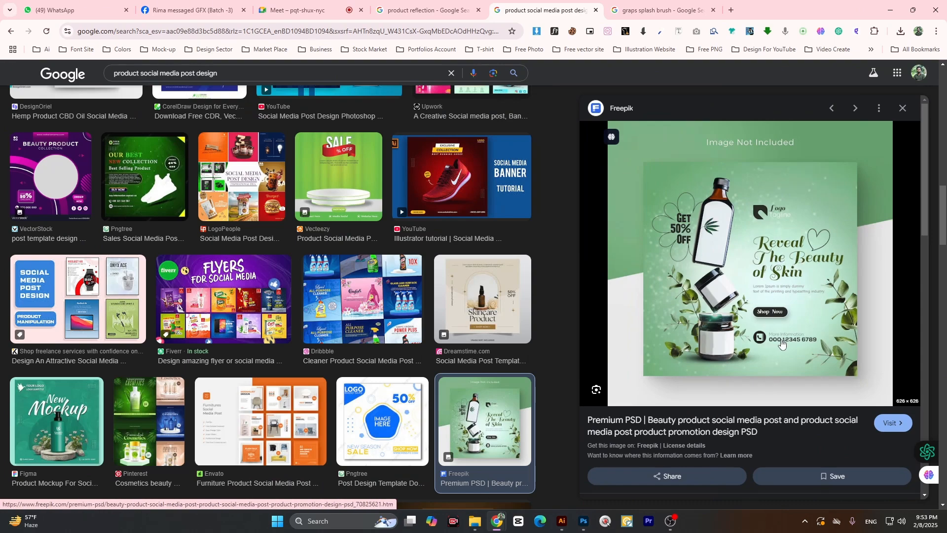
Browse further down the reference designs, previewing the "New Arrival Headphone" and "Nature Luxury Cosmetics" posts
scroll(374, 336, "down", 10)
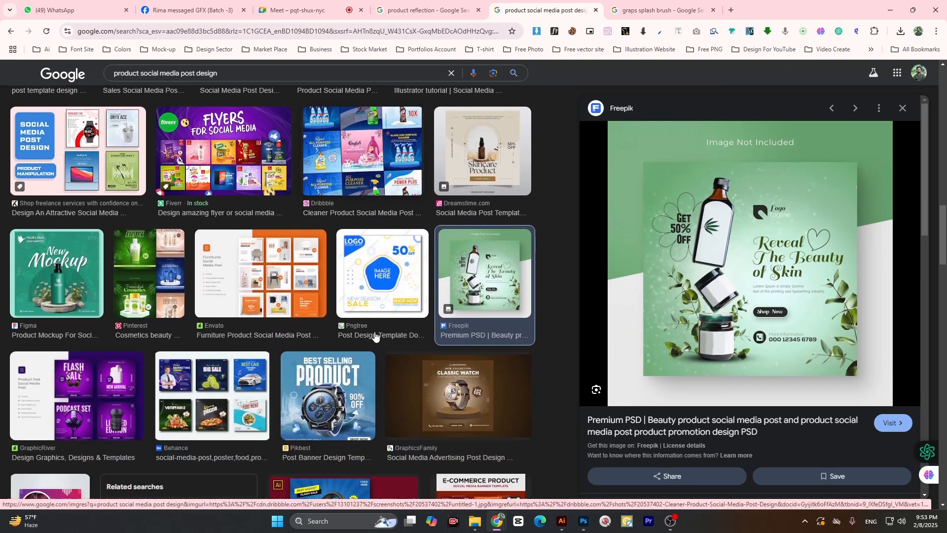
scroll(374, 336, "down", 20)
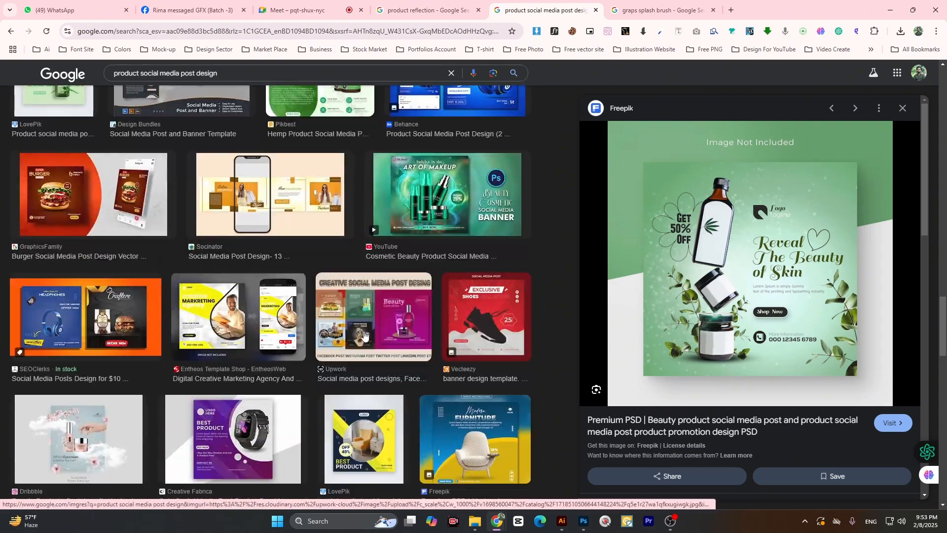
scroll(342, 339, "down", 5)
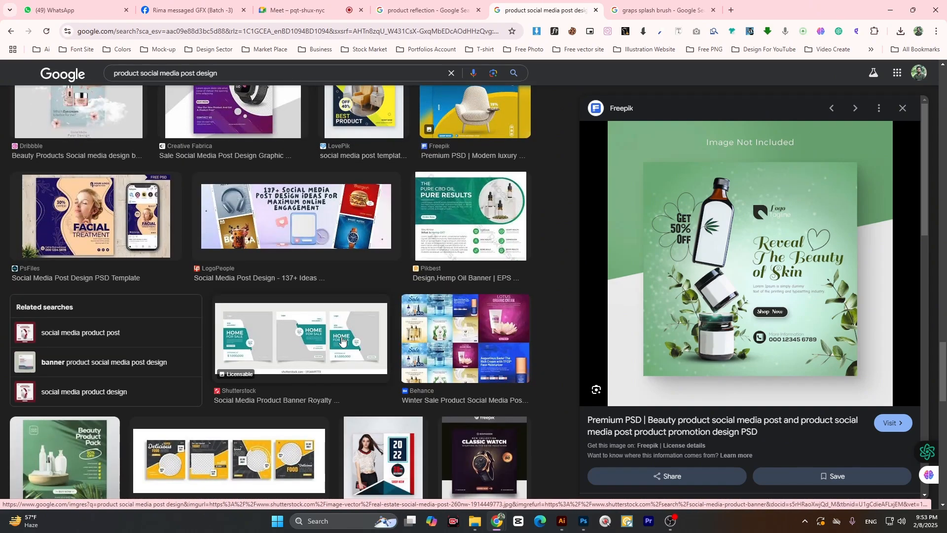
scroll(342, 339, "down", 6)
scroll(343, 339, "down", 6)
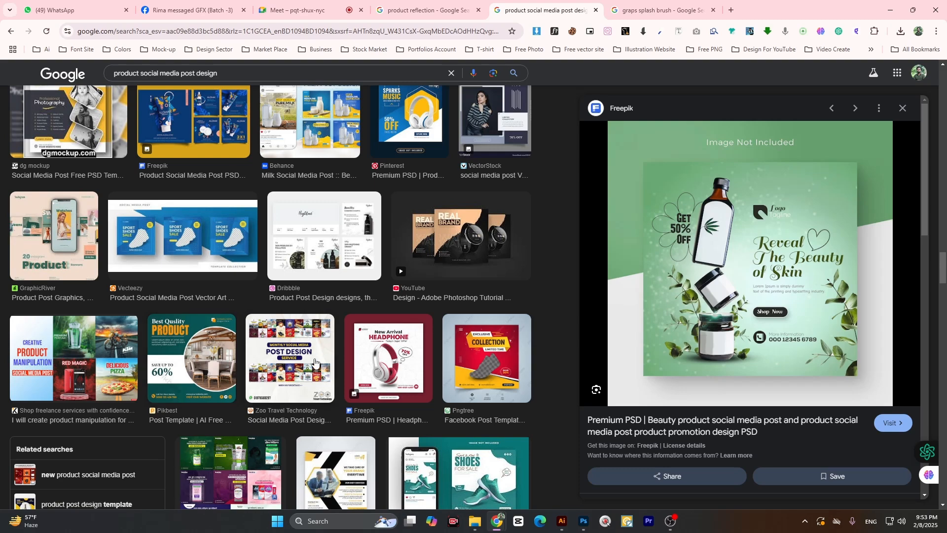
left_click(410, 367)
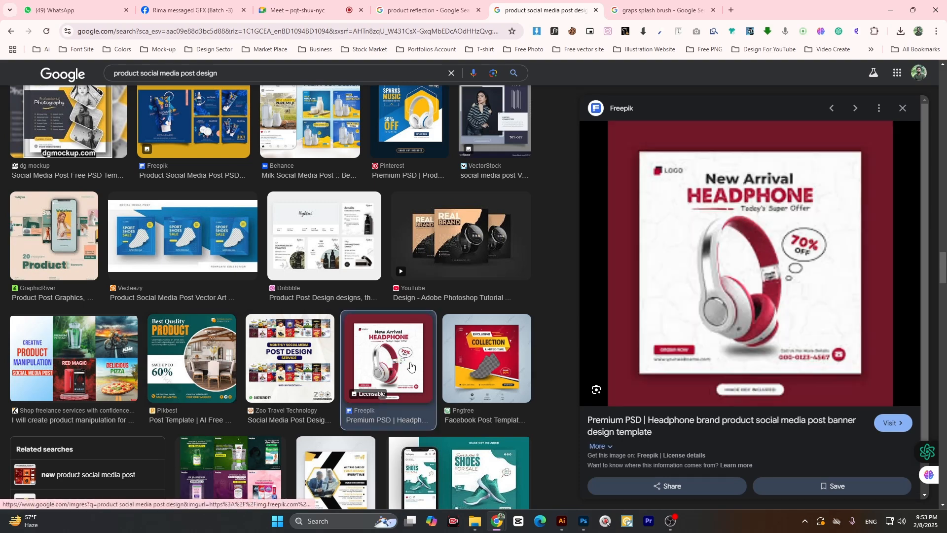
mouse_move(410, 366)
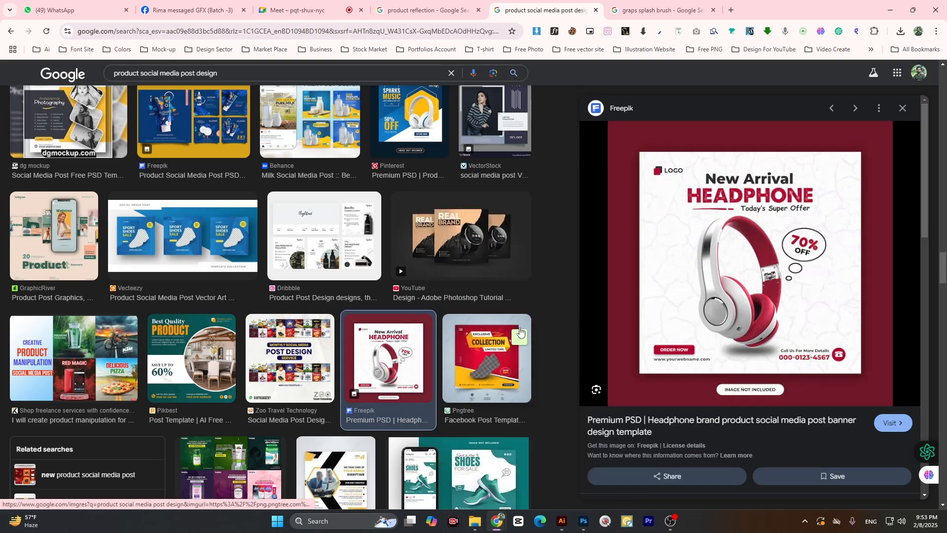
scroll(230, 305, "down", 6)
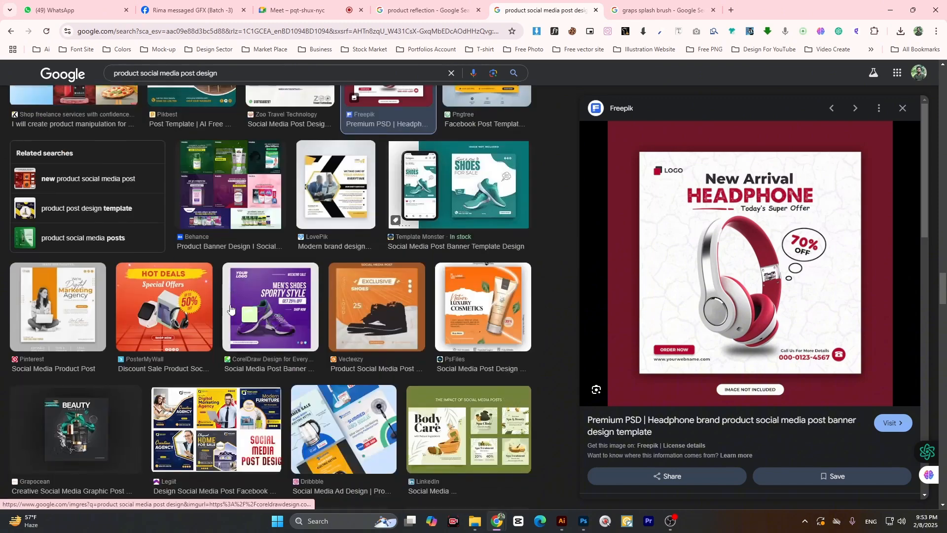
left_click(483, 306)
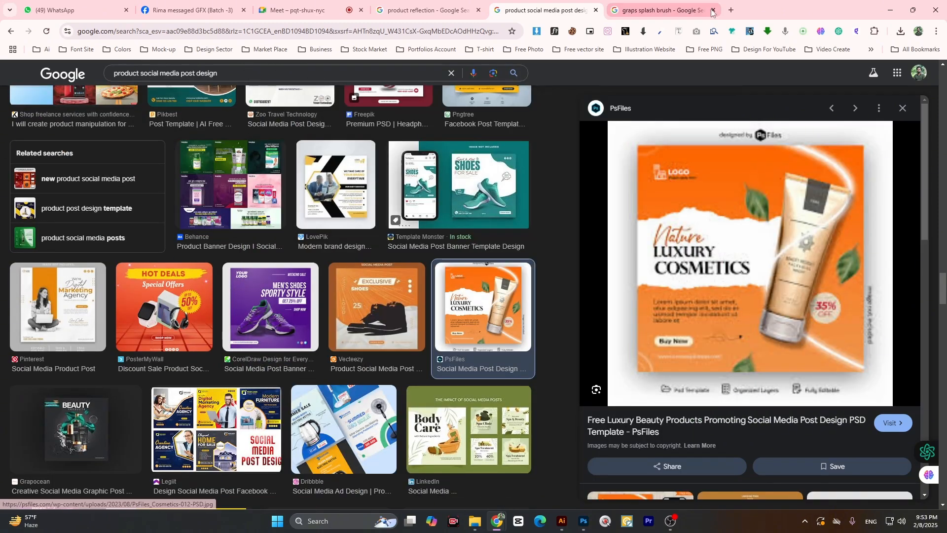
Search Google in a new browser tab for "product logo" and show the image results
key("ctrl+t")
type("pro")
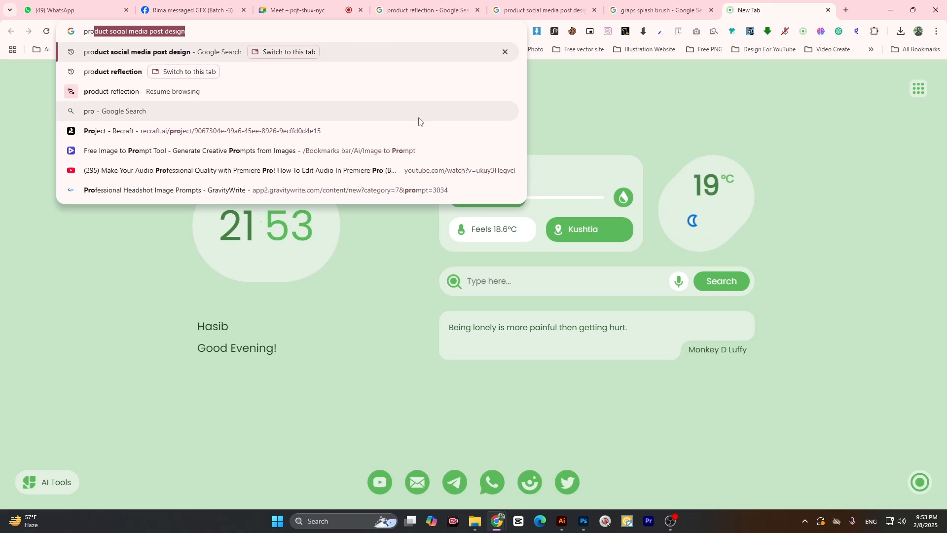
type("duct logo")
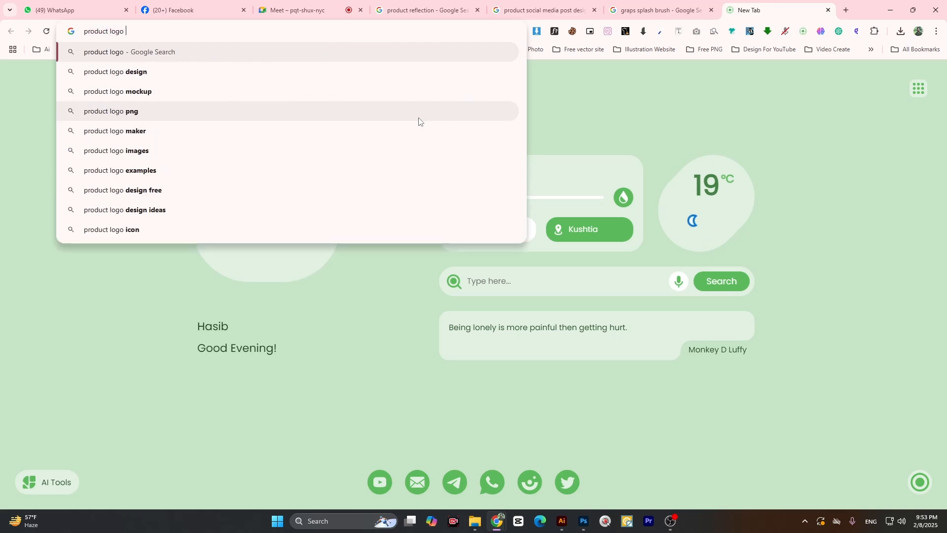
key("Return")
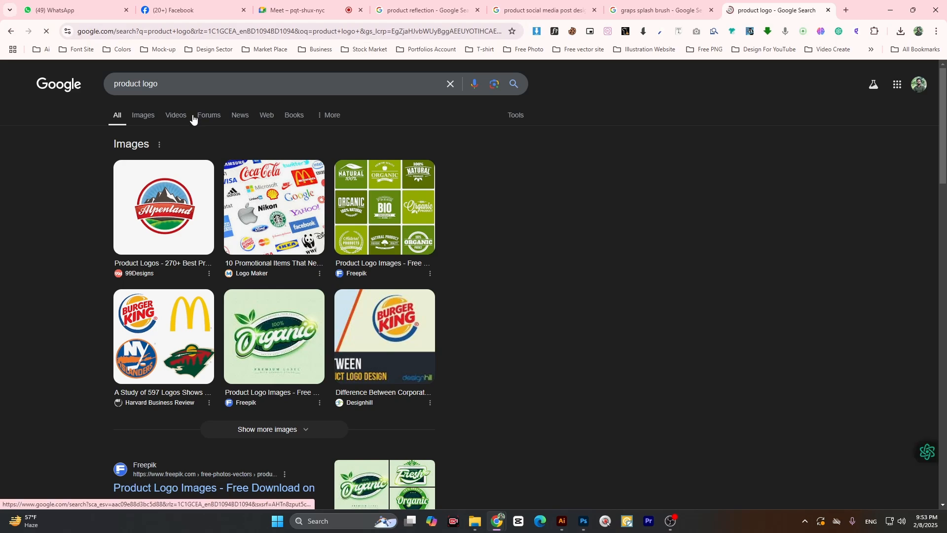
left_click(149, 115)
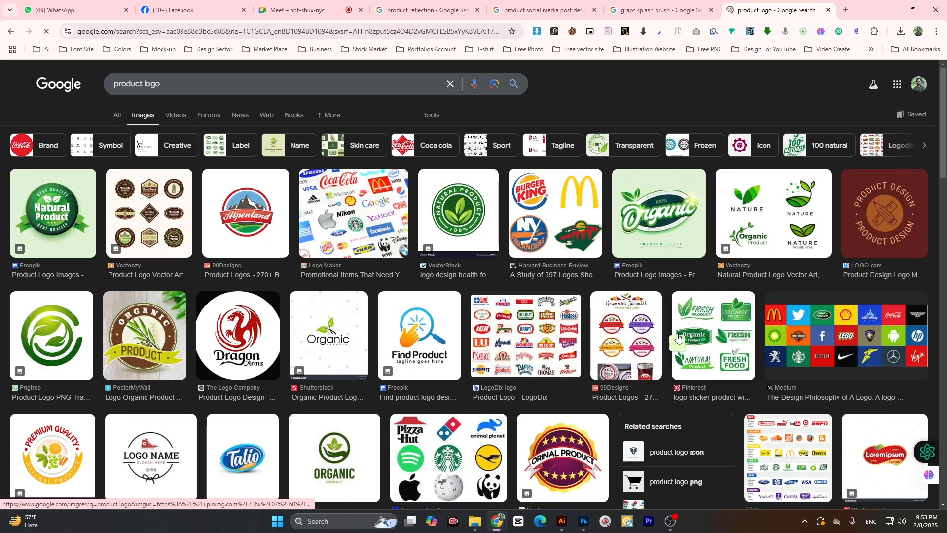
Browse the product logo images and preview the "Talio" and "Lorem Foods" logos
scroll(514, 338, "down", 4)
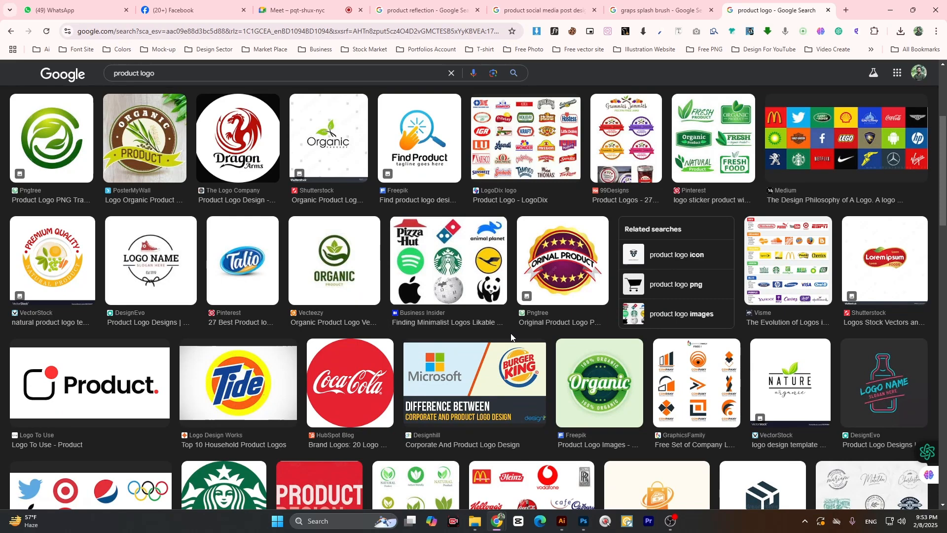
left_click(245, 275)
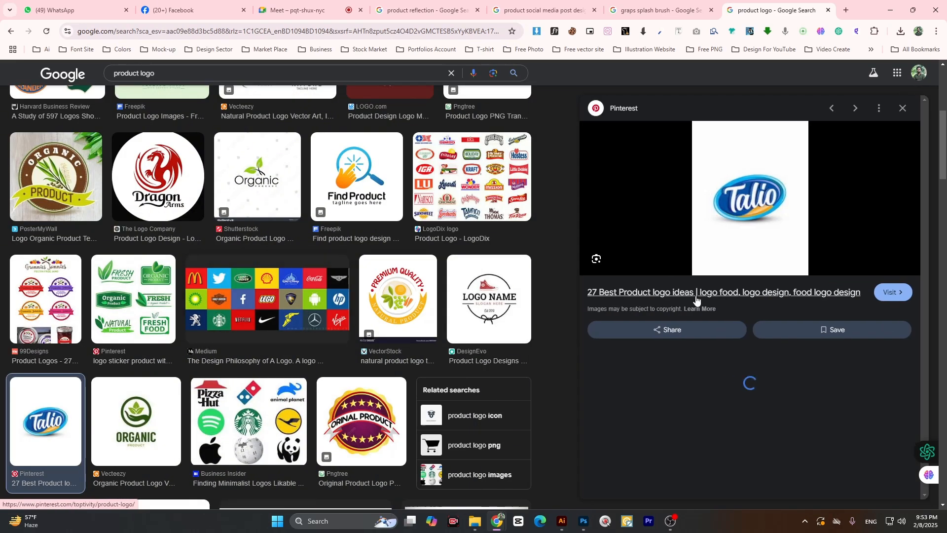
scroll(377, 294, "down", 5)
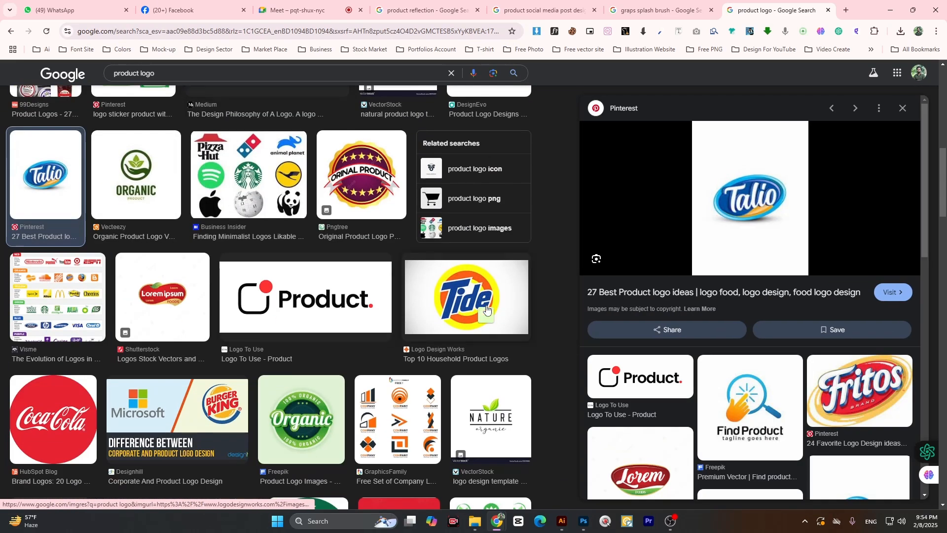
scroll(486, 309, "down", 5)
scroll(651, 412, "down", 2)
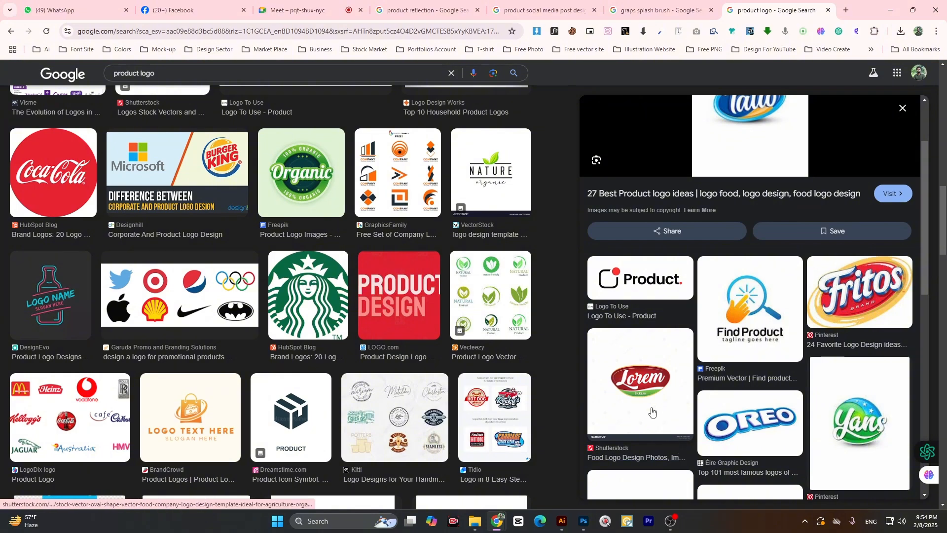
left_click(651, 412)
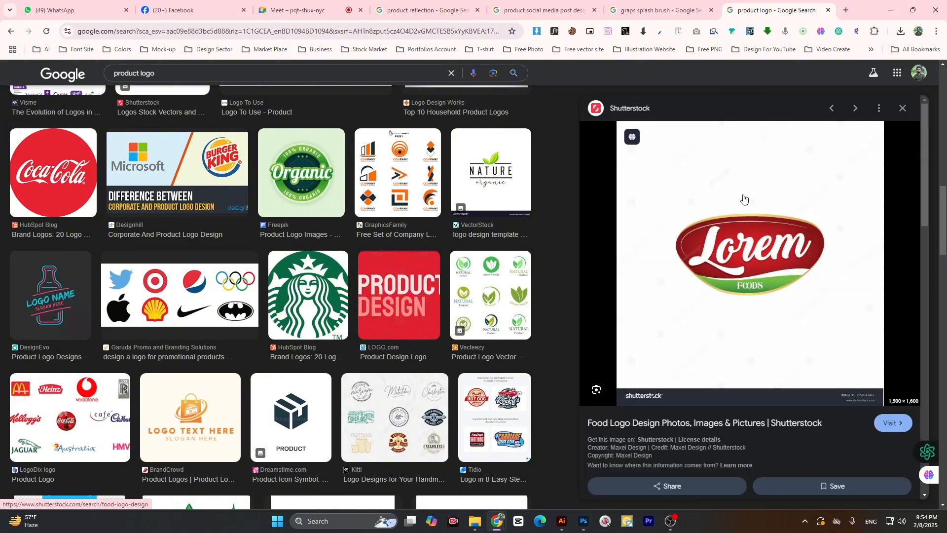
Browse the food logos related to "Lorem Foods" and preview the "Oven Fresh" logo from Pinterest
scroll(741, 203, "down", 4)
scroll(740, 217, "up", 4)
scroll(736, 231, "down", 4)
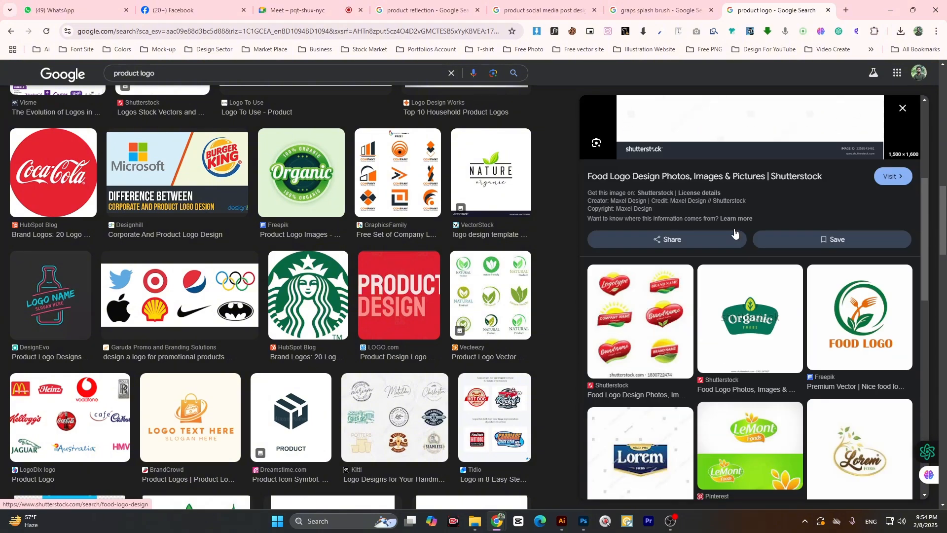
scroll(734, 237, "down", 5)
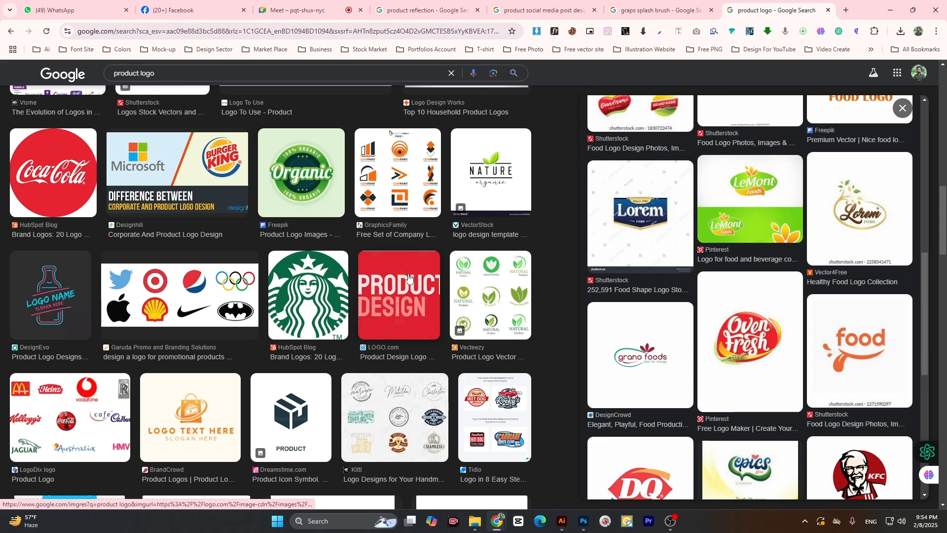
scroll(560, 334, "down", 3)
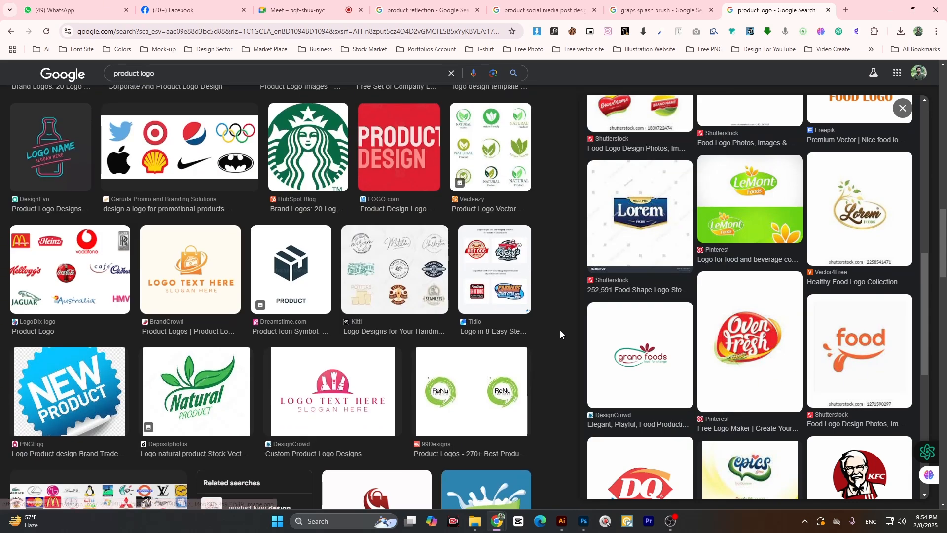
left_click(724, 303)
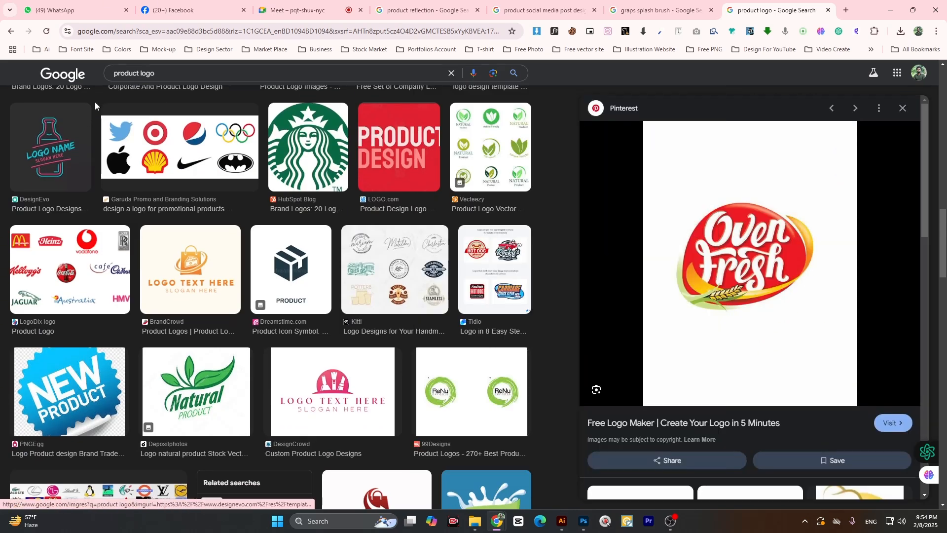
Copy the "Oven Fresh" logo image and paste it into the juice bottle design in Photoshop
right_click(723, 177)
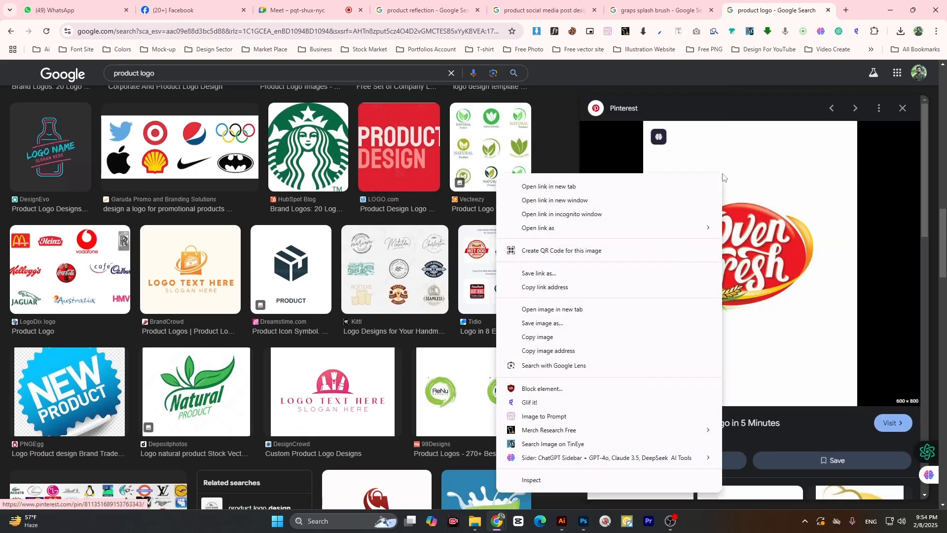
left_click(531, 336)
left_click(585, 523)
key("ctrl+v")
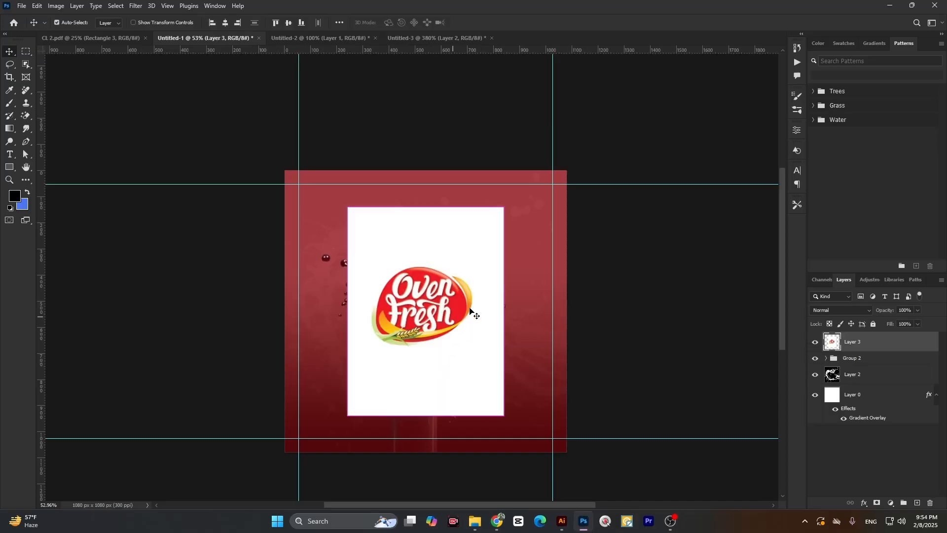
Remove the white background around the pasted "Oven Fresh" logo with the Magic Eraser Tool
right_click(27, 117)
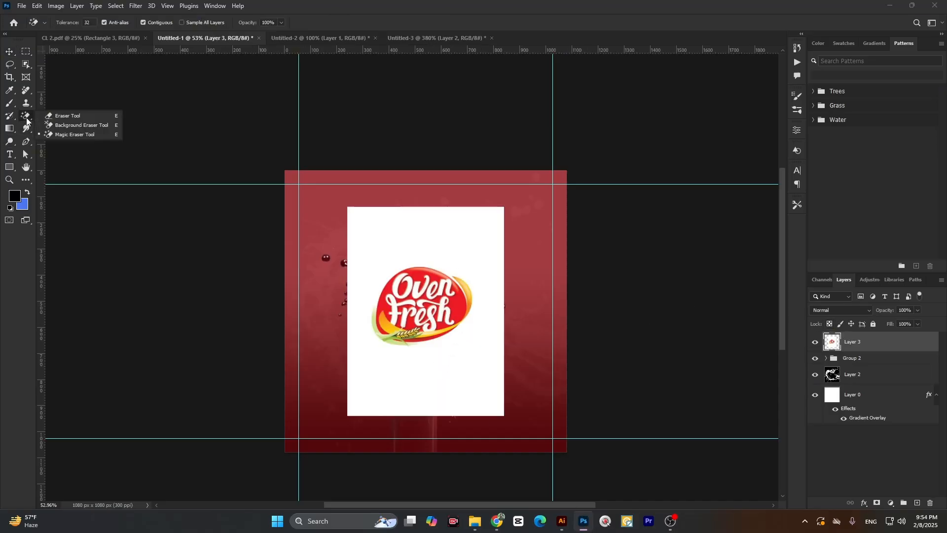
left_click(74, 135)
left_click(405, 234)
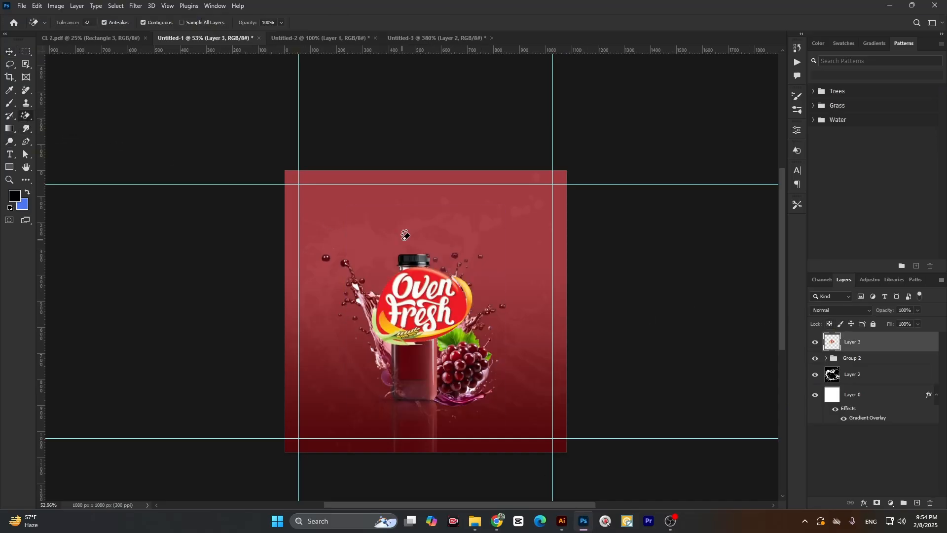
Scale the "Oven Fresh" logo down to about 38% and align it to the guides in the artboard's upper-left corner
left_click(8, 53)
key("ctrl+t")
left_click_drag(473, 309, 375, 194)
scroll(321, 199, "up", 13)
left_click_drag(354, 200, 356, 216)
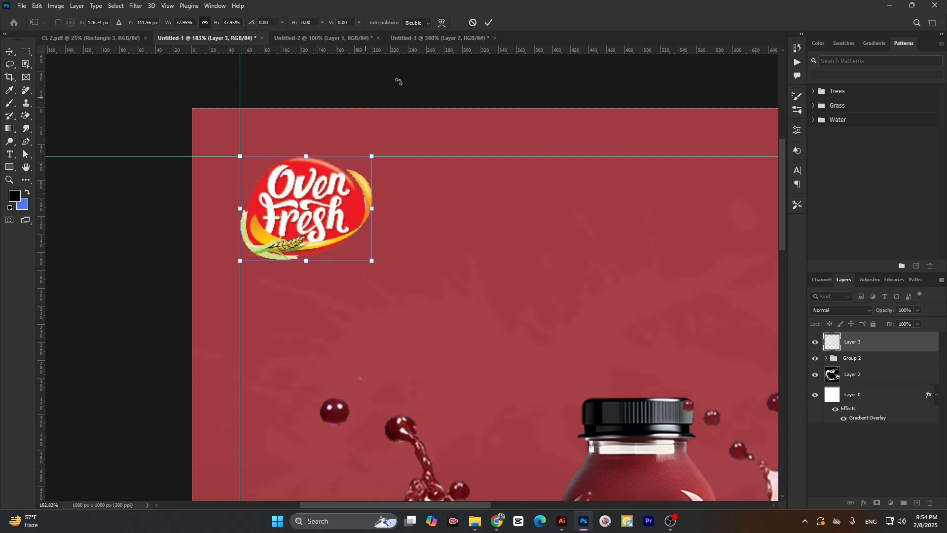
left_click(488, 23)
scroll(346, 175, "down", 5)
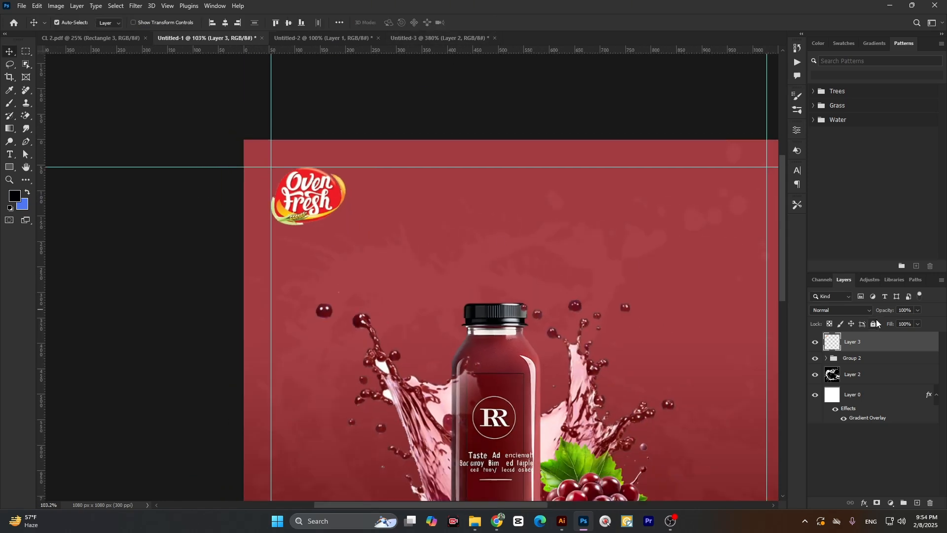
Open the Camera Raw Filter on the logo layer, set the temperature to -17 and raise the saturation
left_click(136, 5)
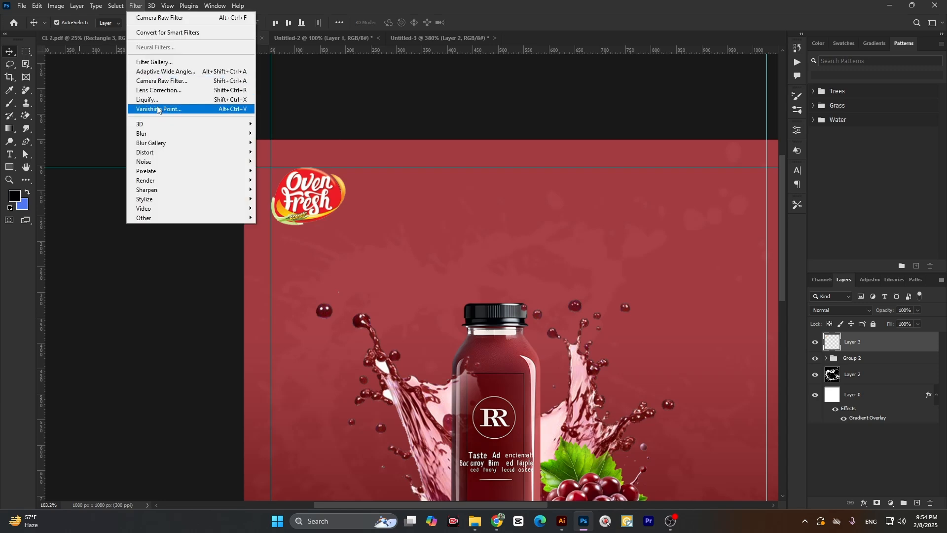
left_click(162, 80)
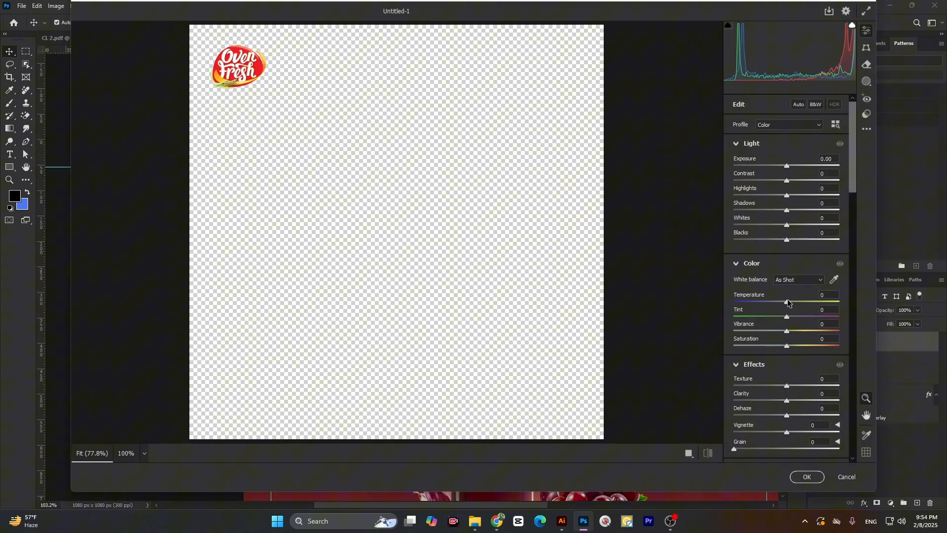
left_click_drag(788, 302, 778, 304)
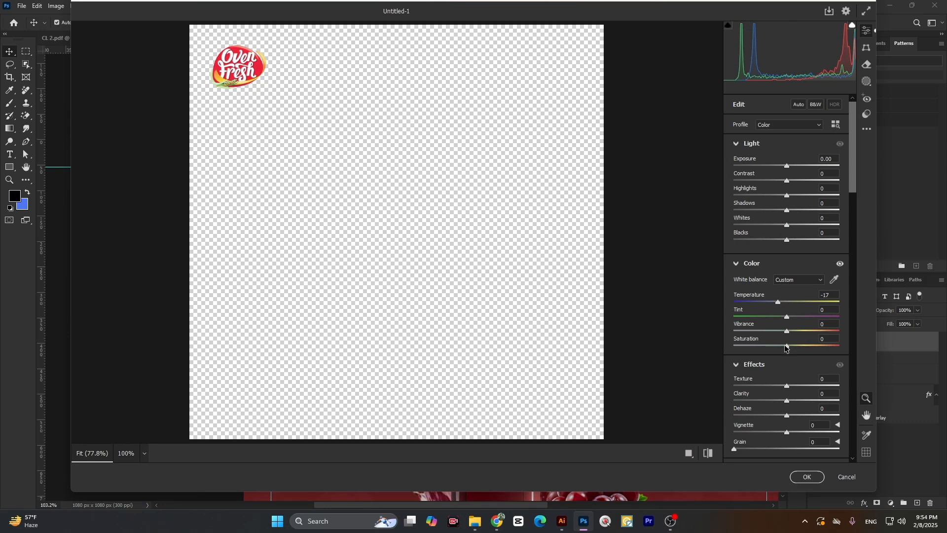
scroll(783, 390, "down", 10)
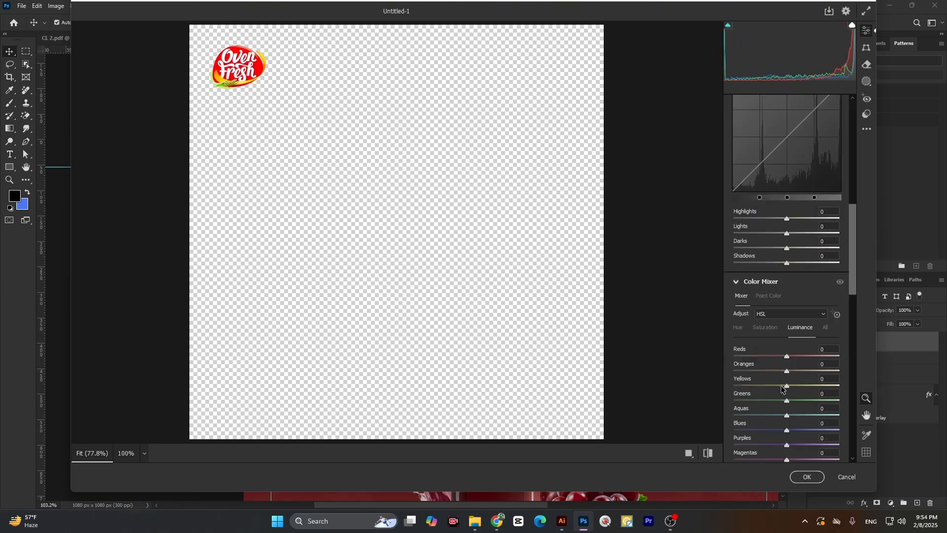
Set the logo's noise reduction to 55, compare it with the default settings and apply the Camera Raw Filter
scroll(783, 390, "down", 10)
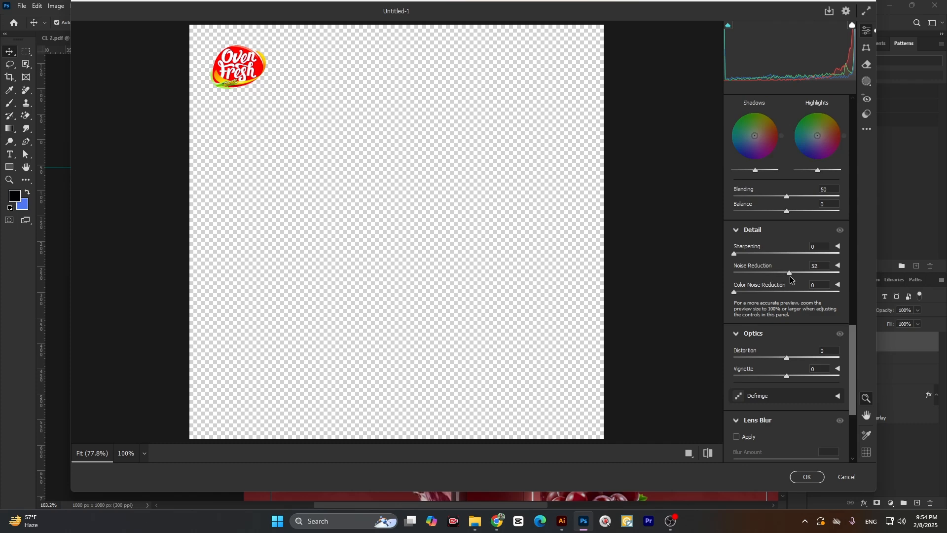
left_click_drag(790, 276, 794, 276)
left_click(704, 456)
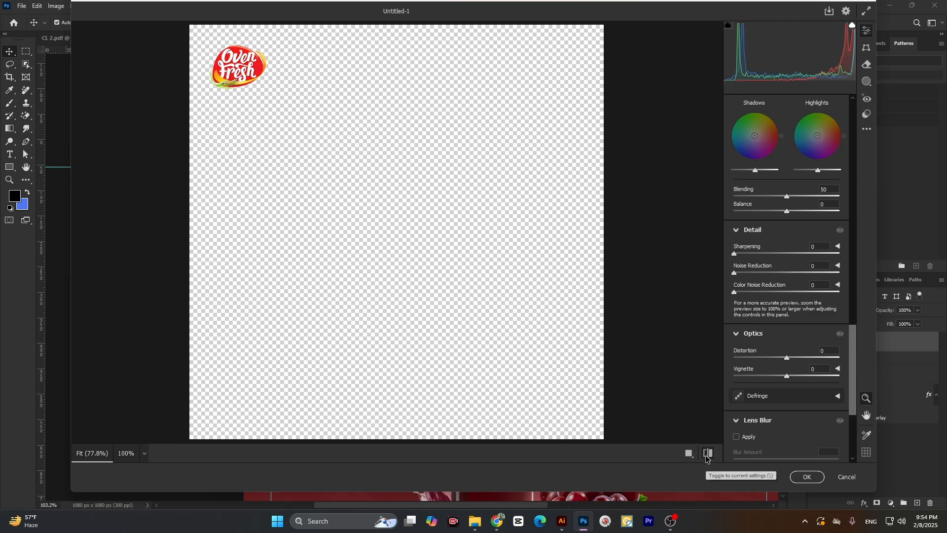
left_click(706, 457)
left_click(707, 459)
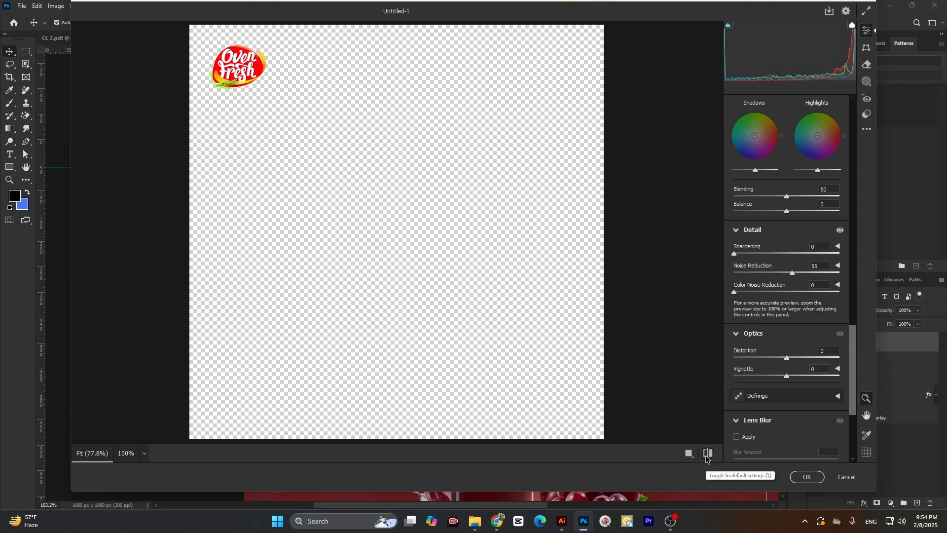
left_click(805, 477)
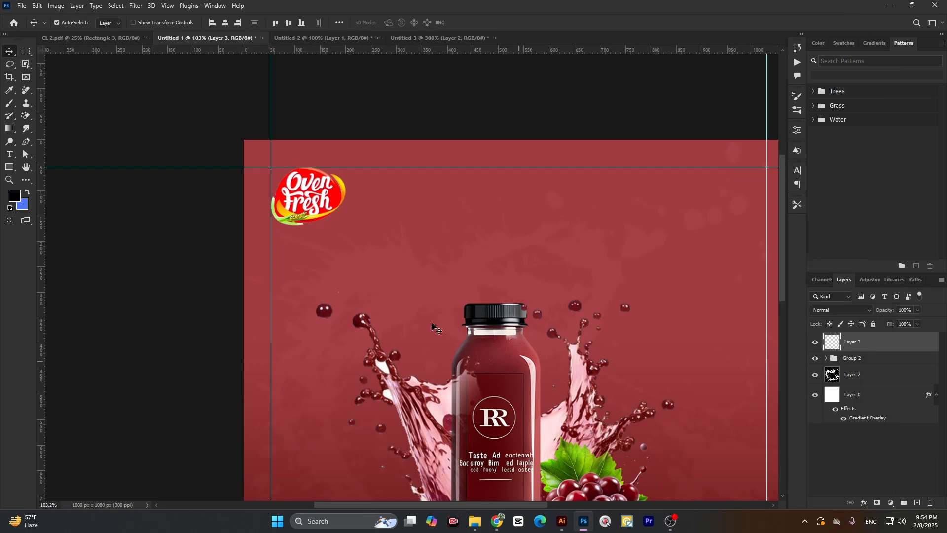
Switch to Chrome and browse further down the "product logo" image results
scroll(313, 242, "down", 6)
scroll(357, 302, "up", 3)
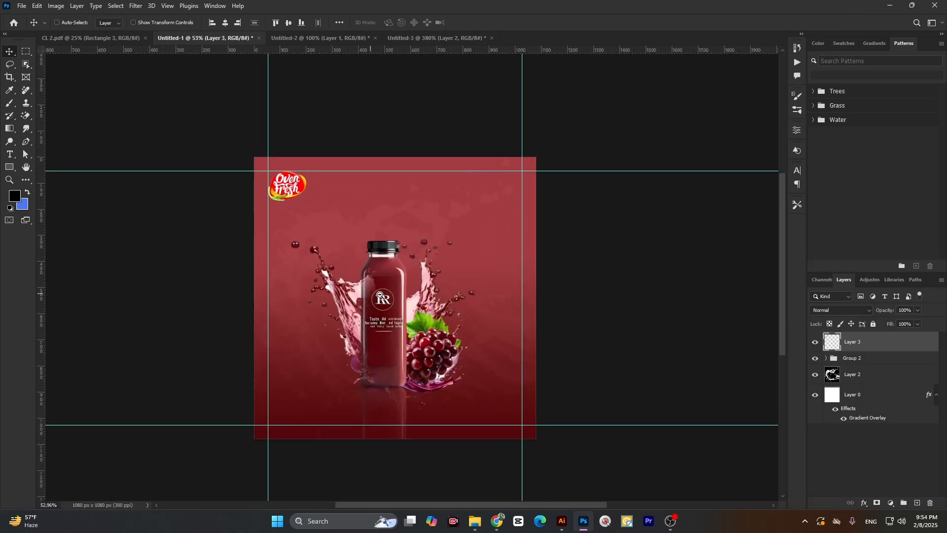
mouse_move(498, 521)
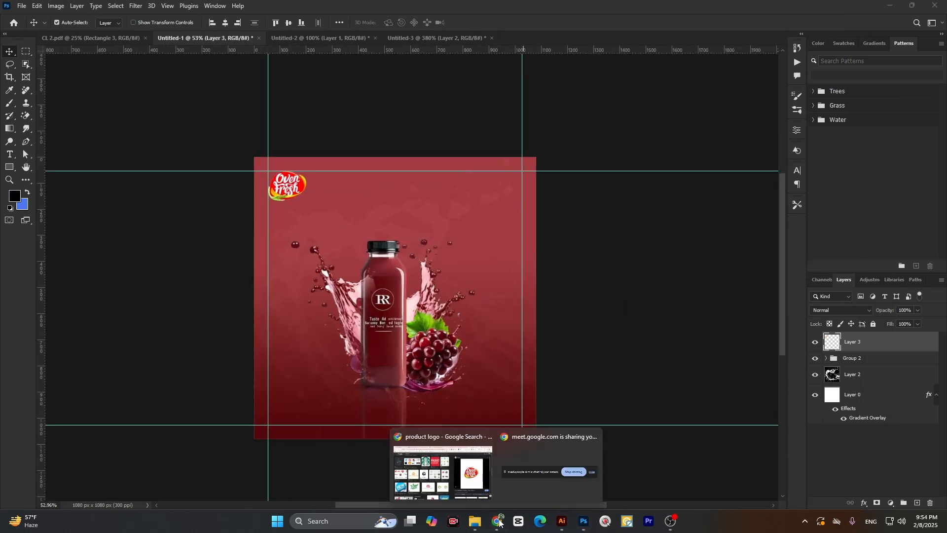
left_click(458, 491)
scroll(361, 339, "down", 8)
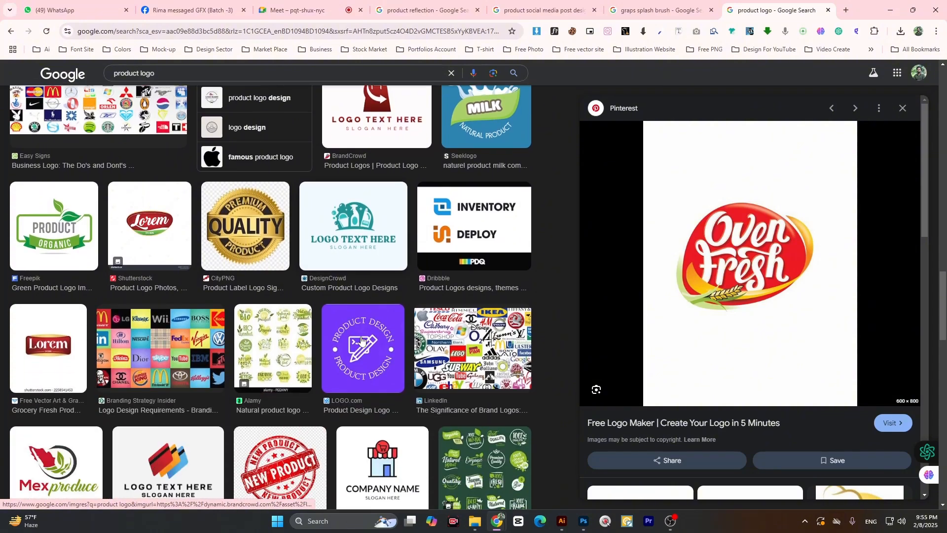
scroll(362, 339, "down", 7)
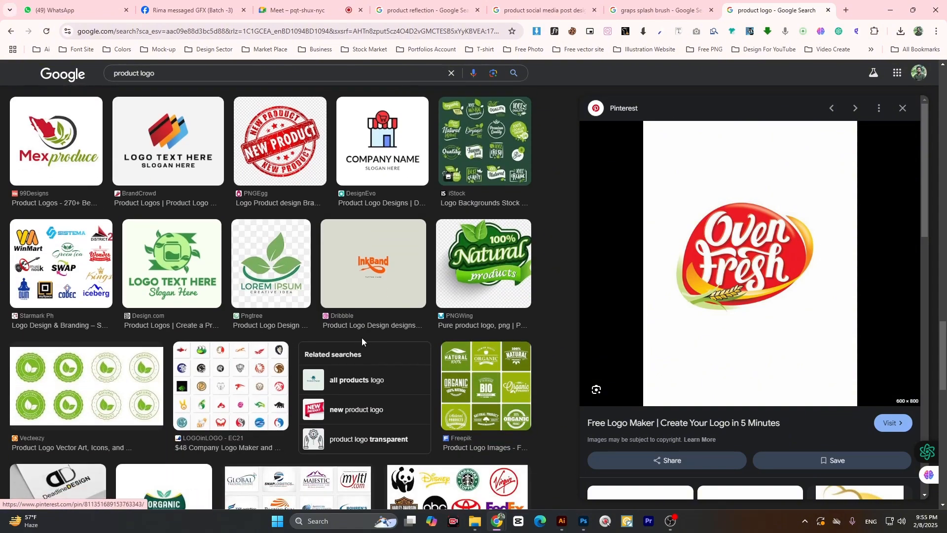
scroll(404, 345, "down", 10)
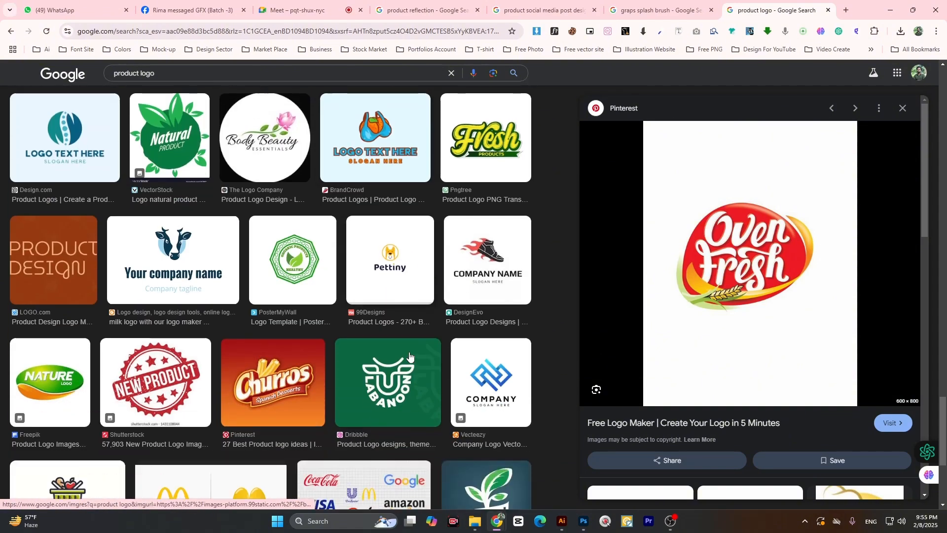
Return to the social media post design results and search the images for "graps product social media post design"
left_click(424, 8)
left_click(514, 4)
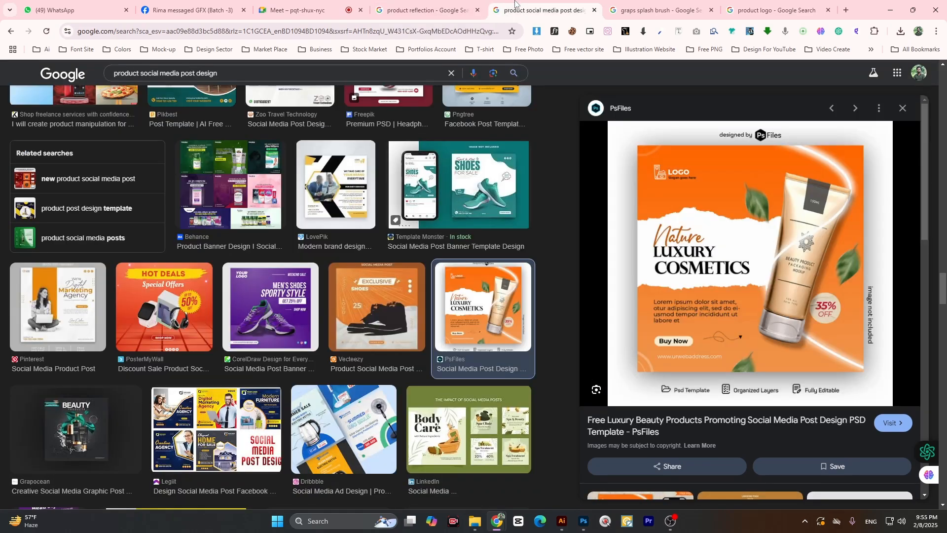
scroll(476, 312, "up", 4)
scroll(475, 312, "down", 4)
mouse_move(475, 312)
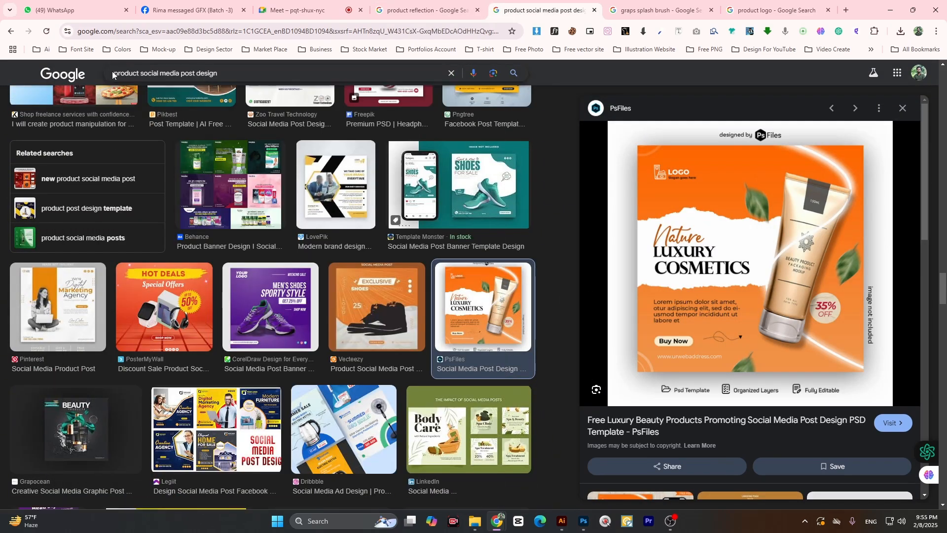
left_click(118, 78)
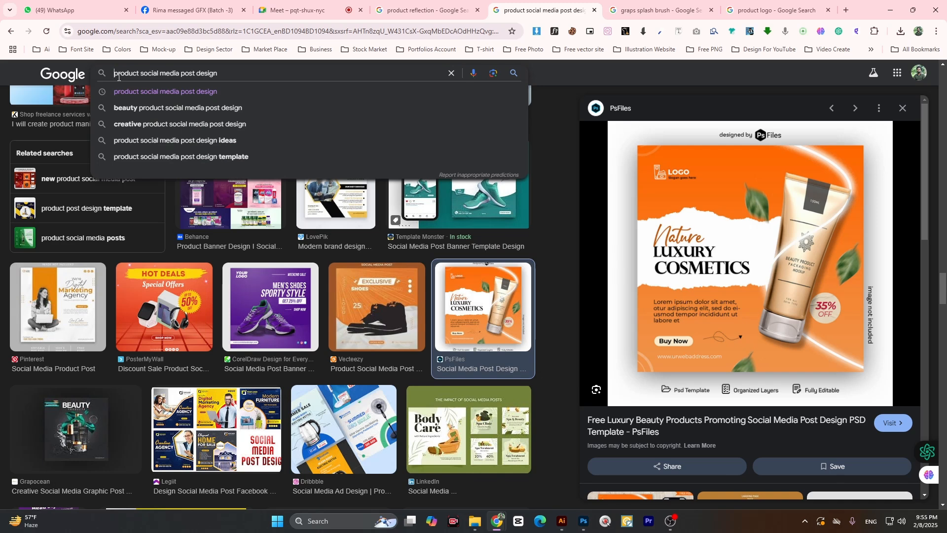
type("graps")
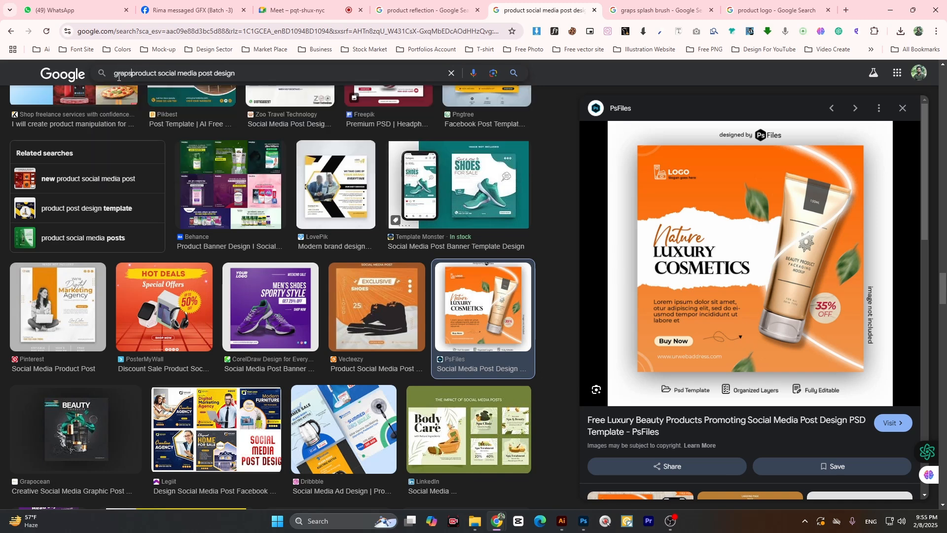
key("Return")
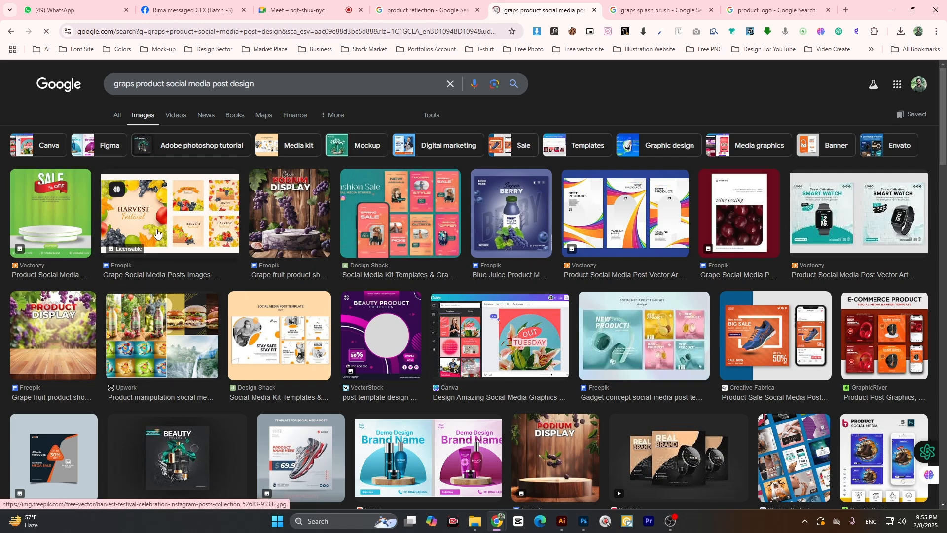
Preview the "Harvest Festival" grape post from Freepik and copy its word "HARVEST" using Google Lens text recognition
left_click(168, 217)
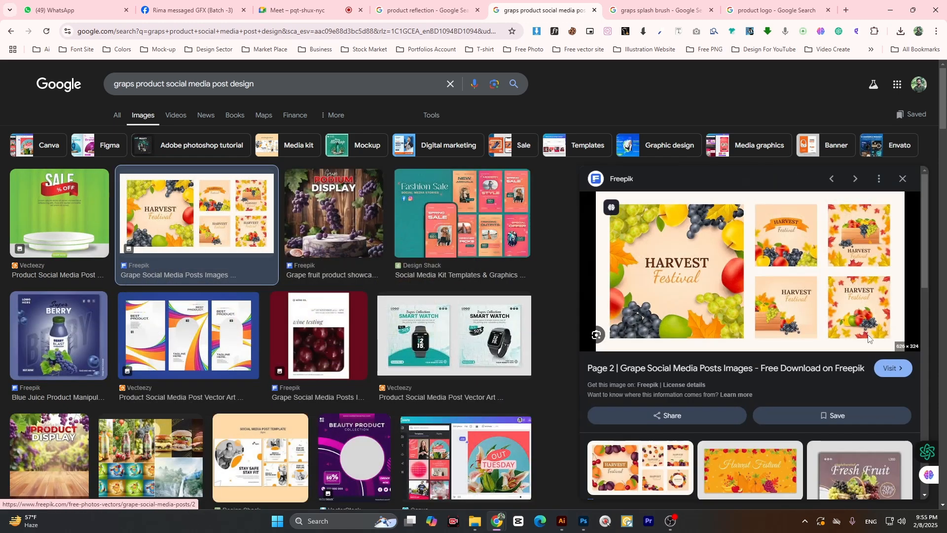
right_click(666, 235)
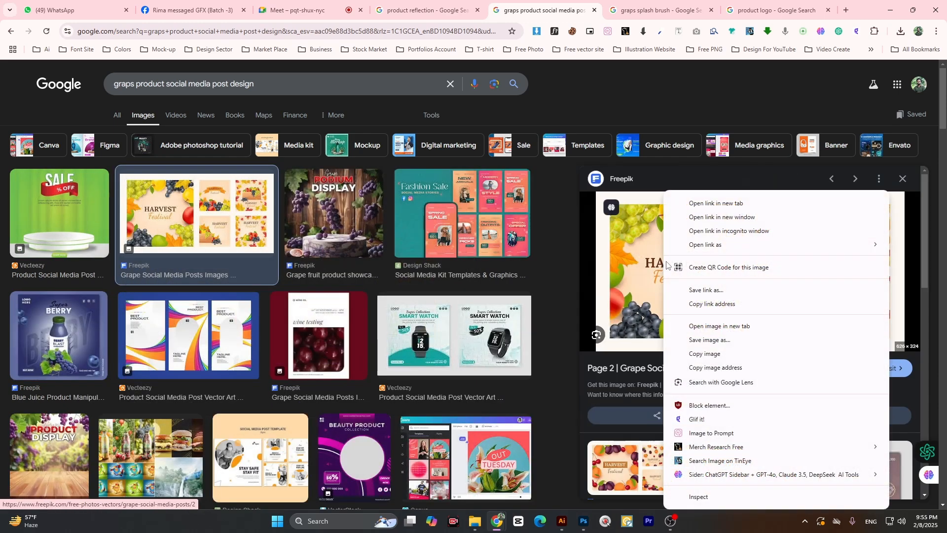
left_click(700, 381)
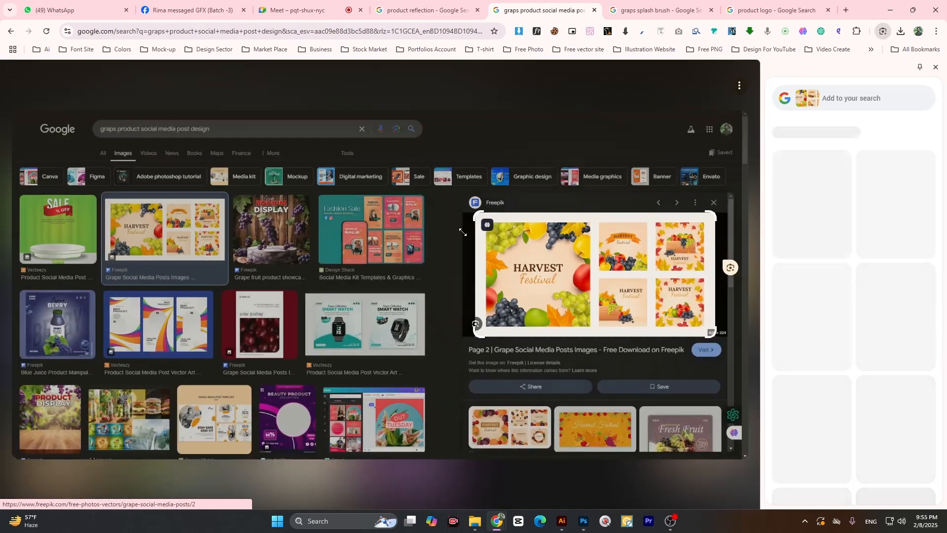
left_click_drag(521, 268, 564, 268)
left_click(543, 293)
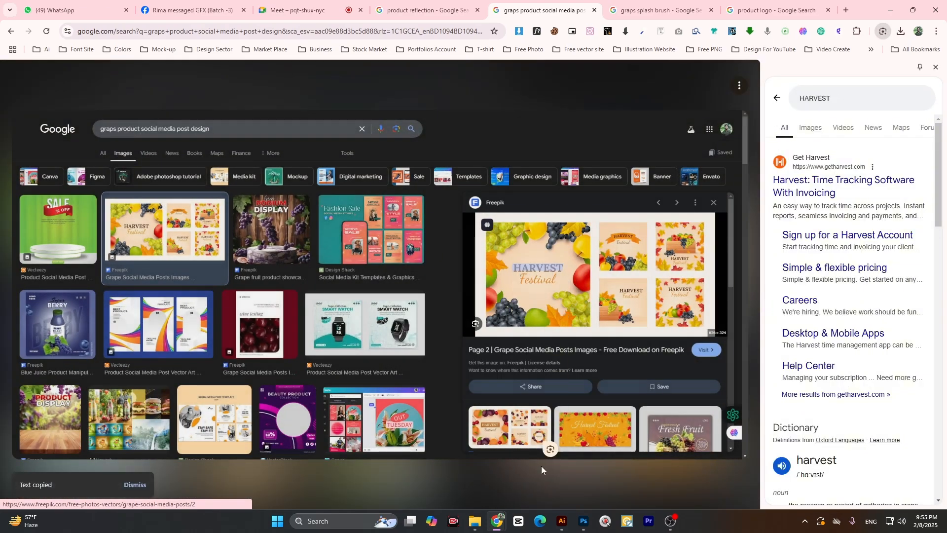
Switch to Photoshop and paste "HARVEST" as a new text layer above the bottle, near the logo
left_click(562, 523)
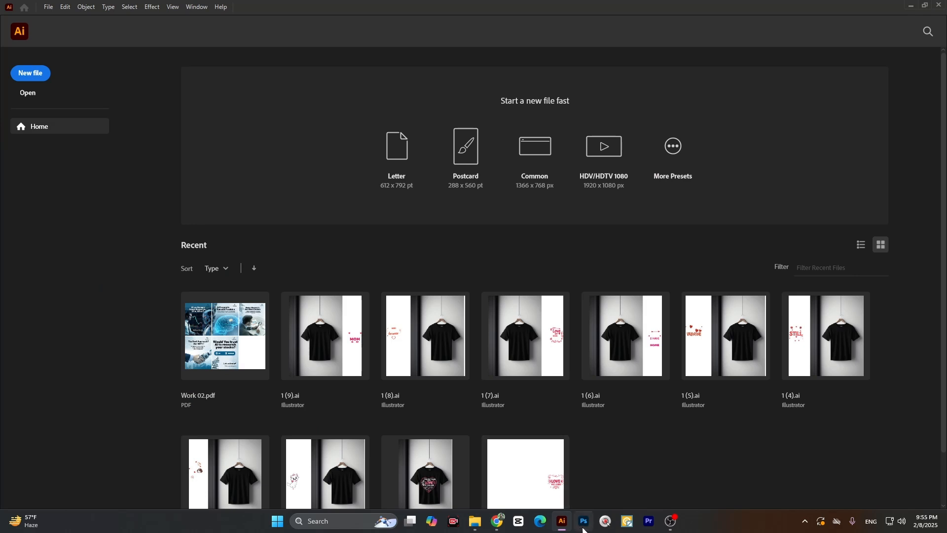
left_click(584, 522)
left_click(8, 155)
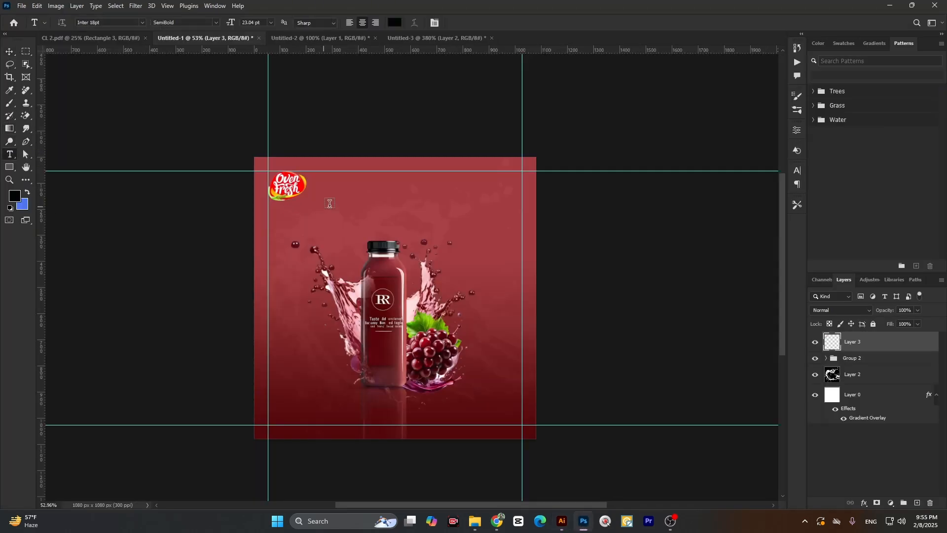
left_click(330, 204)
key("ctrl+v")
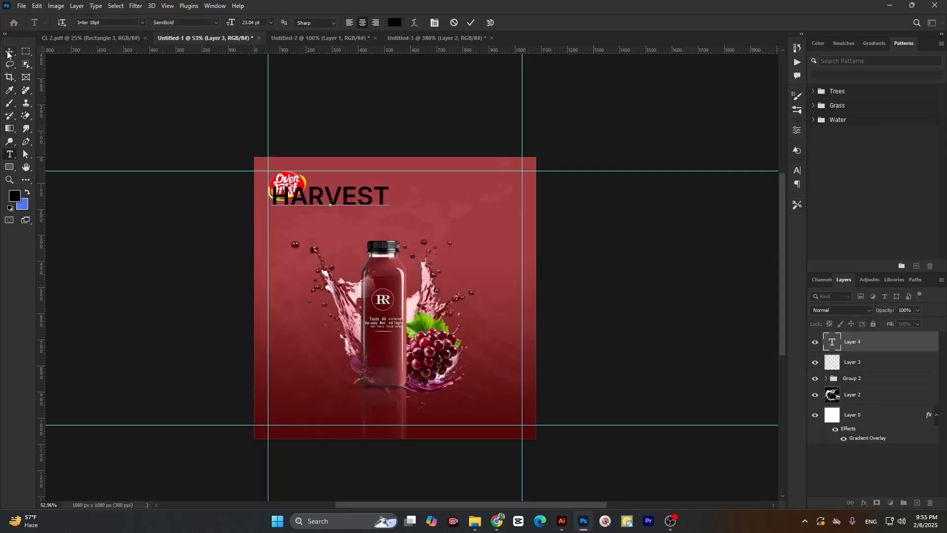
Enlarge the "HARVEST" headline and place it above the bottle, beside the "Oven Fresh" logo
left_click(9, 52)
key("ctrl+t")
left_click_drag(390, 198, 424, 189)
left_click_drag(490, 194, 446, 193)
left_click_drag(361, 182, 378, 177)
left_click(488, 23)
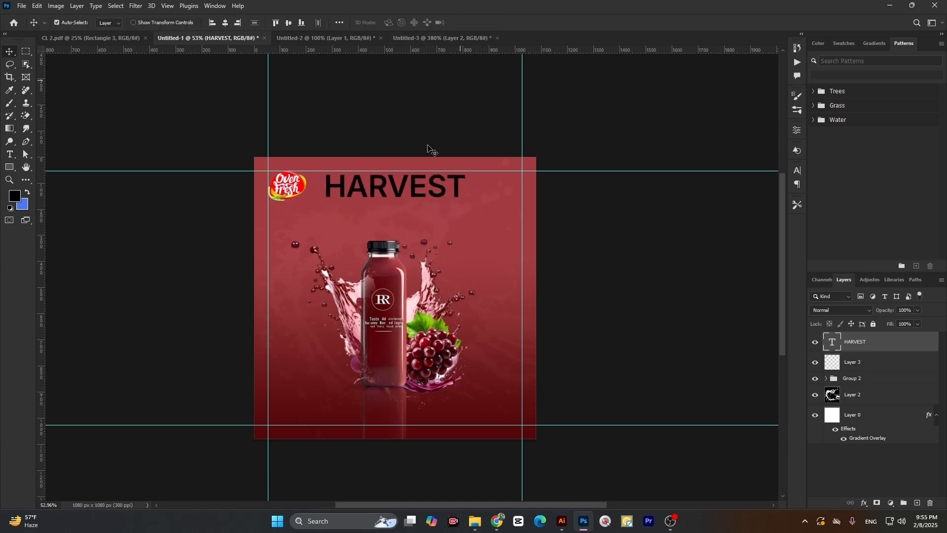
Switch to Chrome and copy the word "Festival" from the previewed Freepik grape post using Google Lens text recognition
mouse_move(498, 521)
left_click(434, 464)
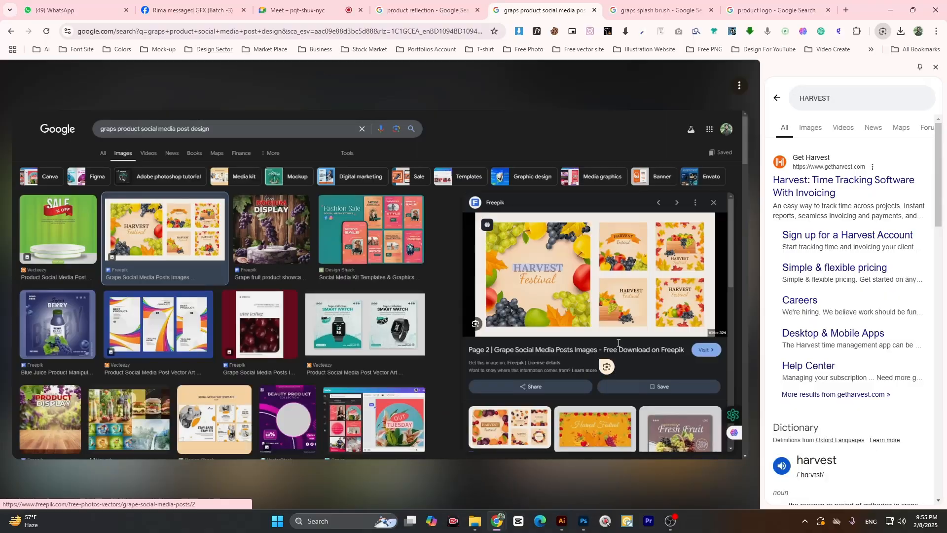
left_click_drag(520, 279, 560, 280)
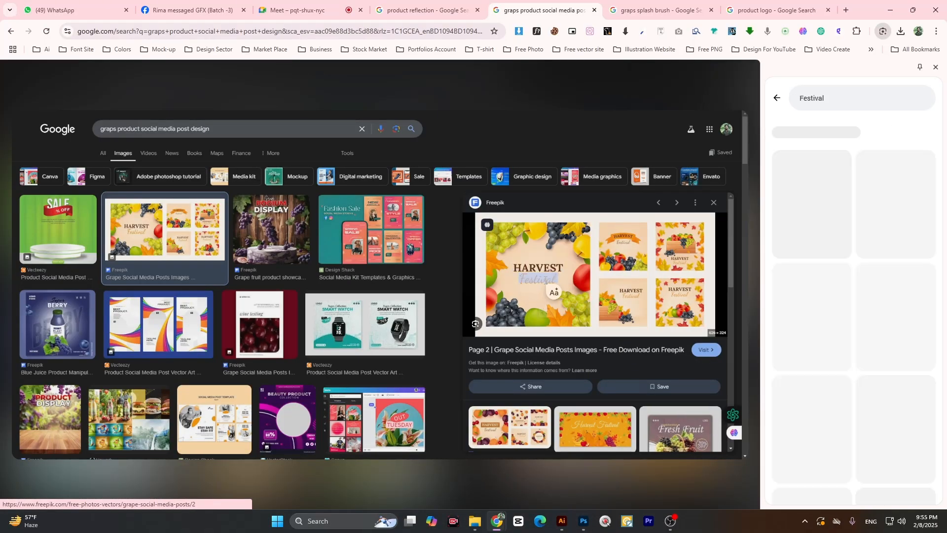
left_click(537, 308)
Switch to Photoshop, duplicate the "HARVEST" text directly below the headline, and replace the copy's wording with "Festival"
mouse_move(584, 521)
left_click(535, 461)
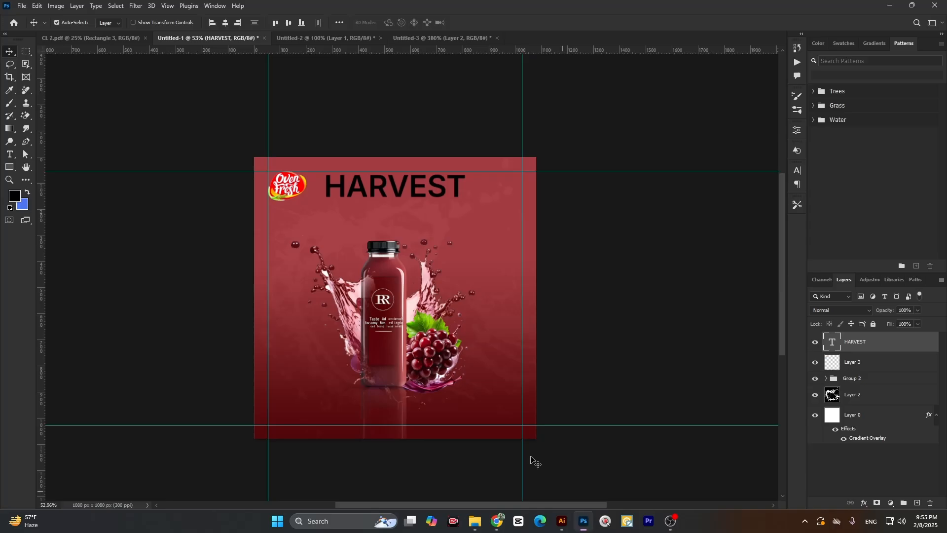
left_click_drag(347, 199, 482, 217)
left_click(6, 156)
type("Festival")
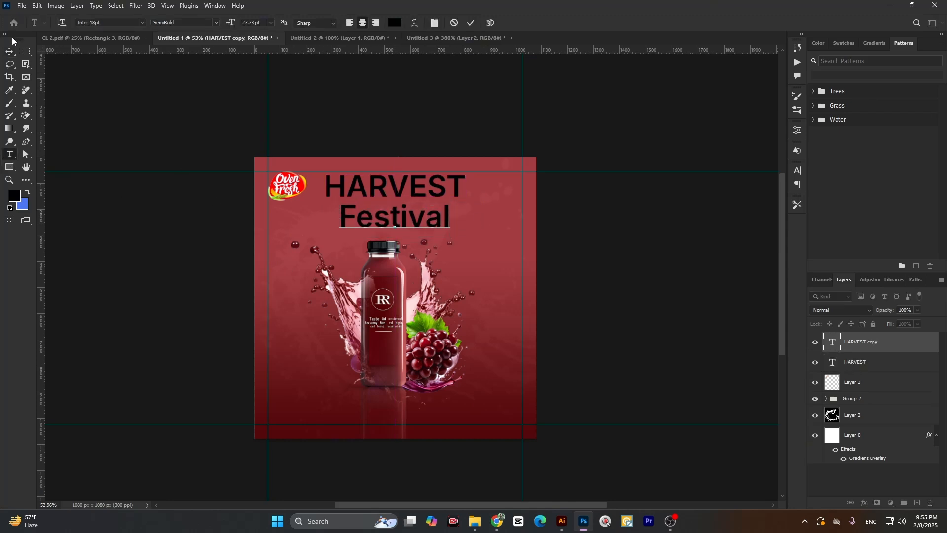
left_click(10, 53)
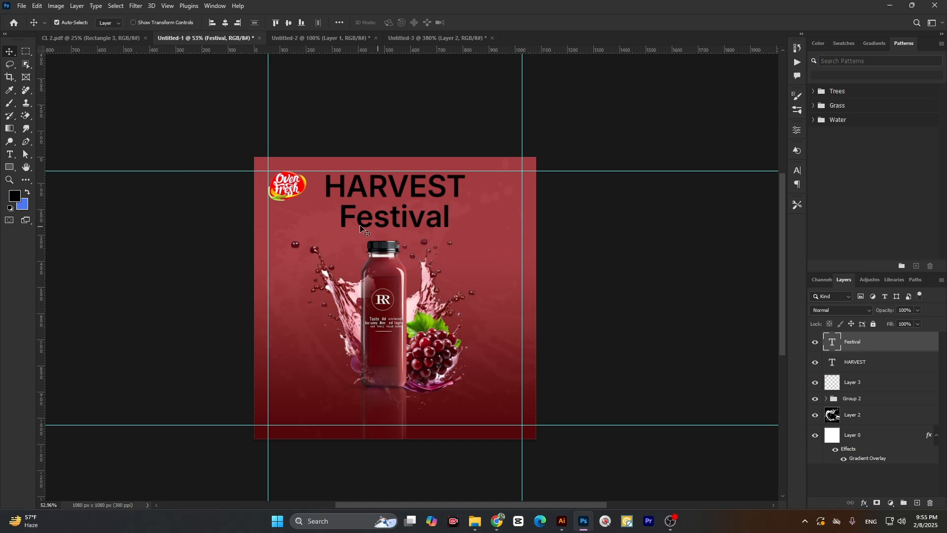
Show the type layer properties and set the "Festival" text colour to white (ffffff)
scroll(354, 209, "up", 2)
scroll(390, 200, "down", 4)
scroll(390, 200, "up", 2)
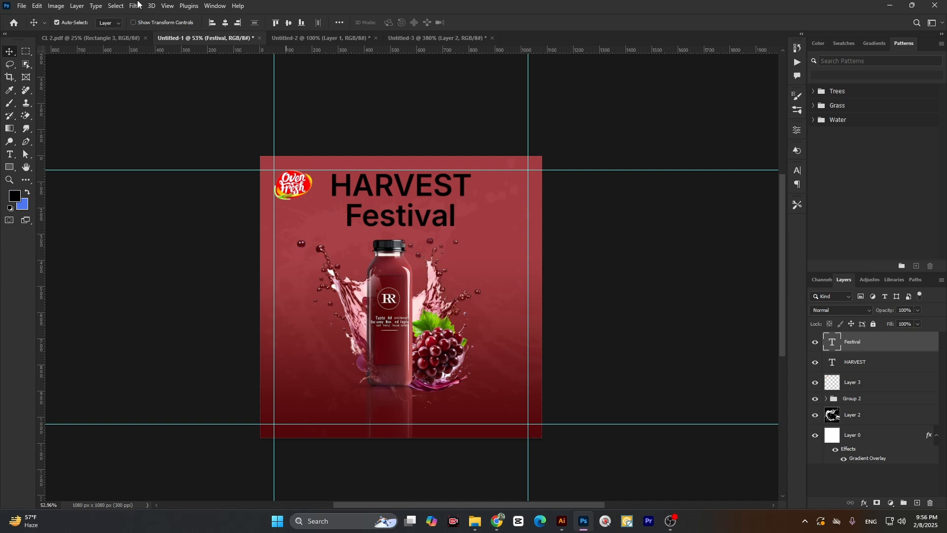
left_click(212, 5)
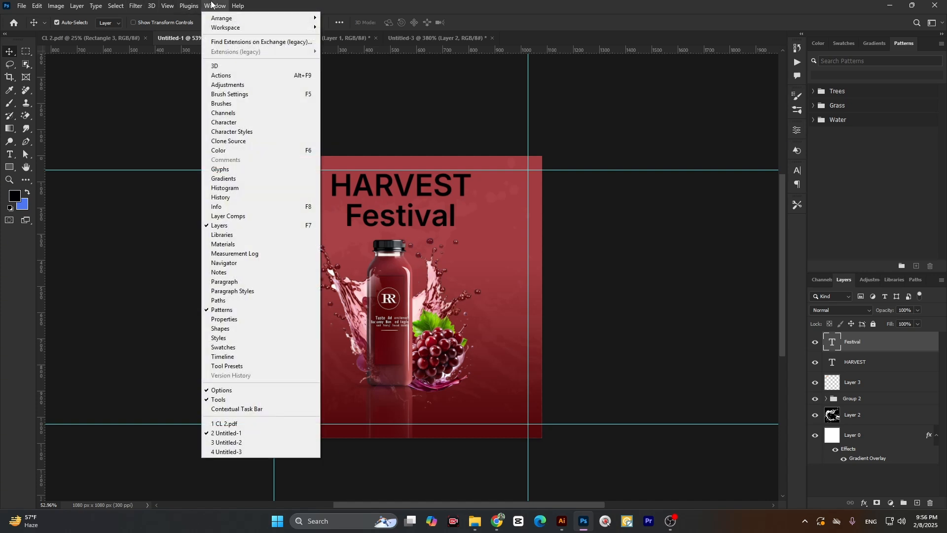
left_click(219, 319)
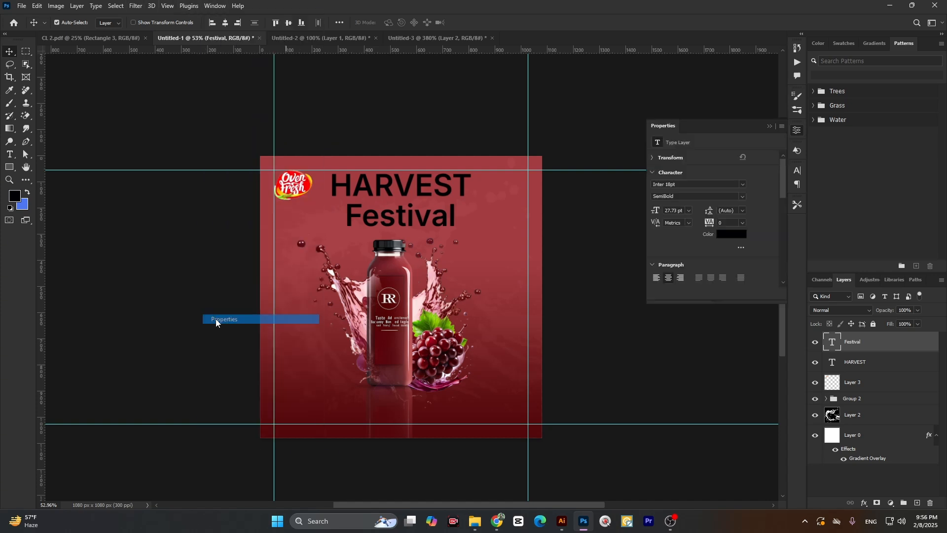
left_click(799, 133)
left_click(793, 132)
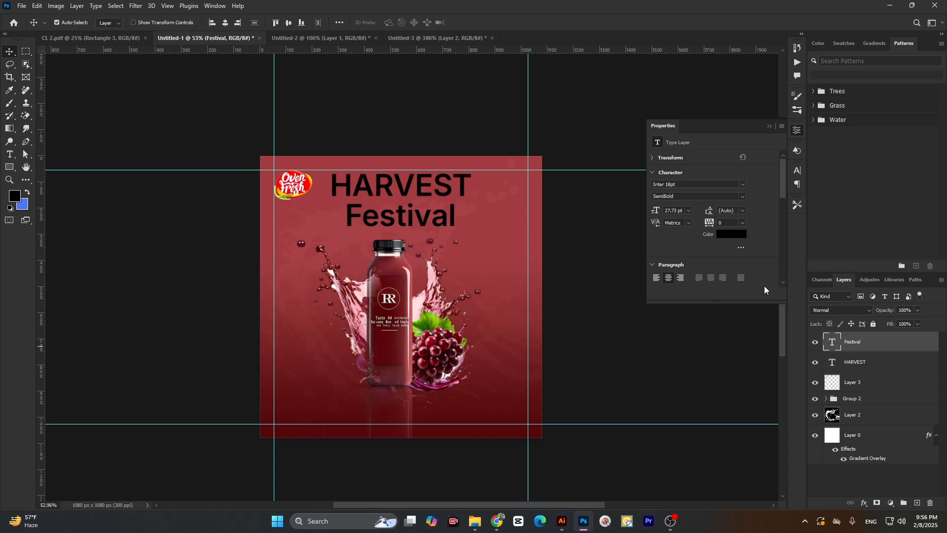
left_click(855, 399)
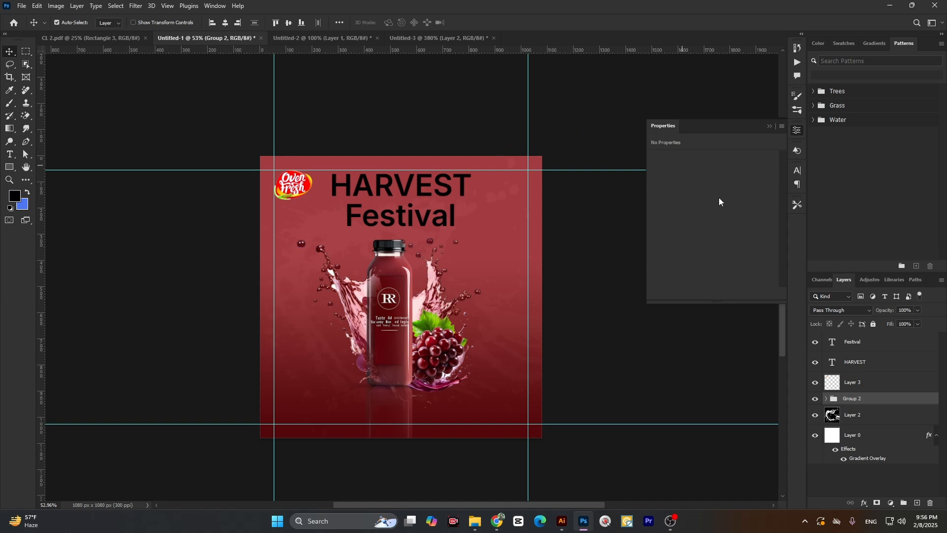
left_click(854, 341)
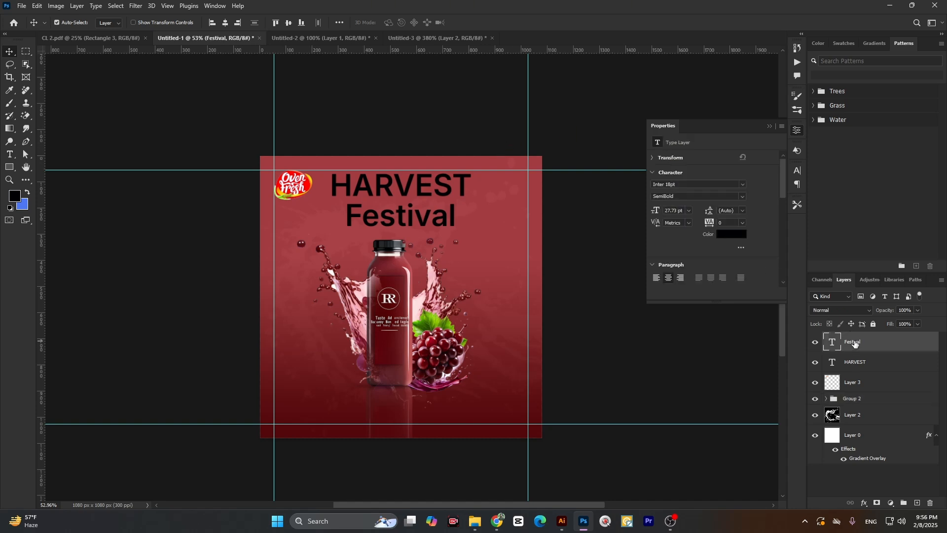
left_click(732, 234)
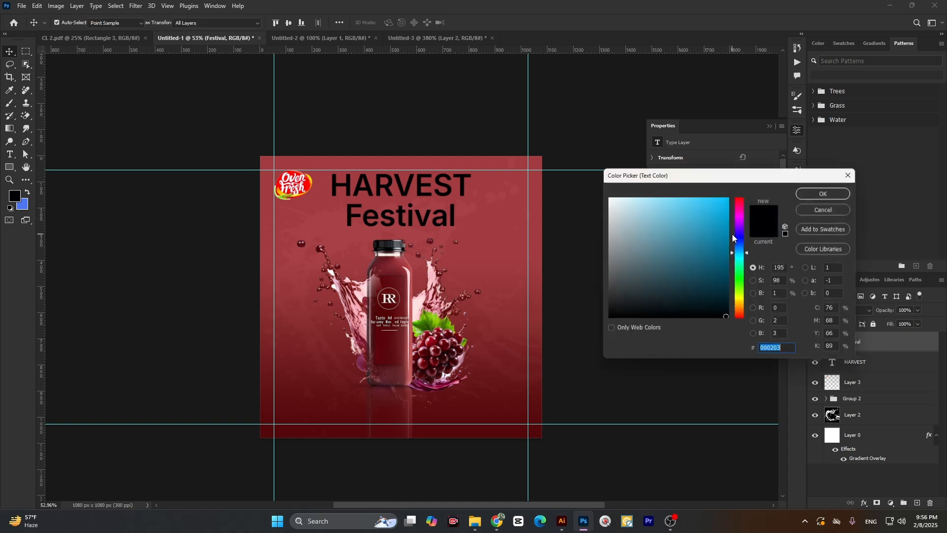
left_click_drag(654, 218, 588, 188)
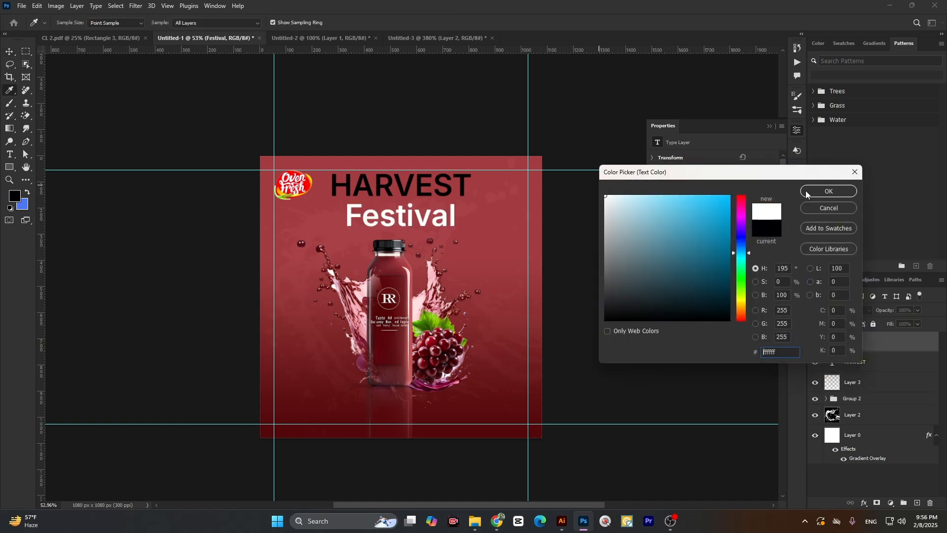
left_click(807, 194)
Set the "HARVEST" text colour to white (ffffff) and collapse the type layer properties
left_click(852, 363)
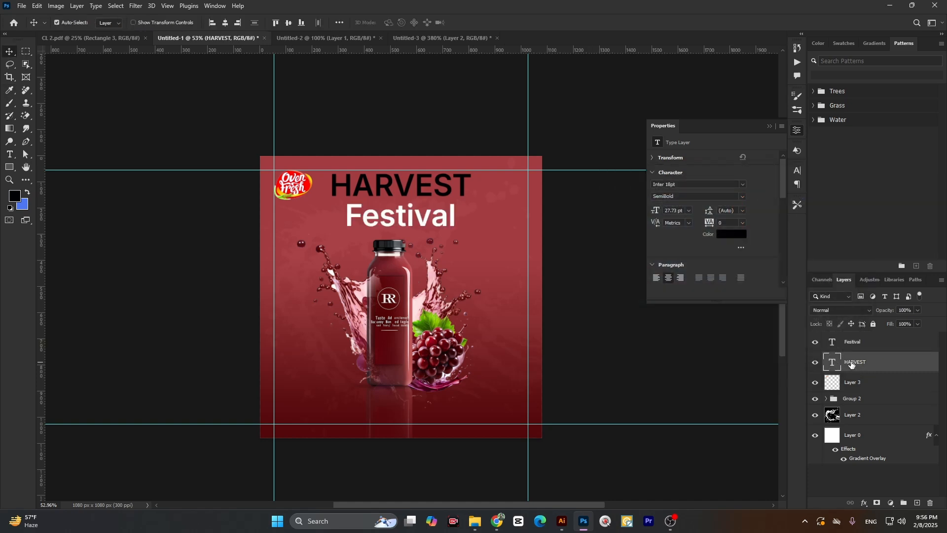
left_click(731, 234)
type("ffffff")
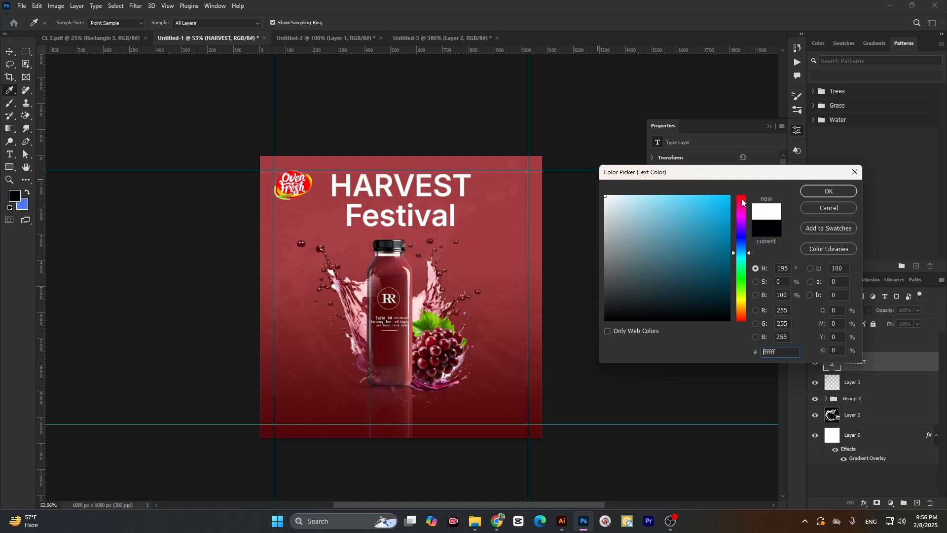
left_click(811, 194)
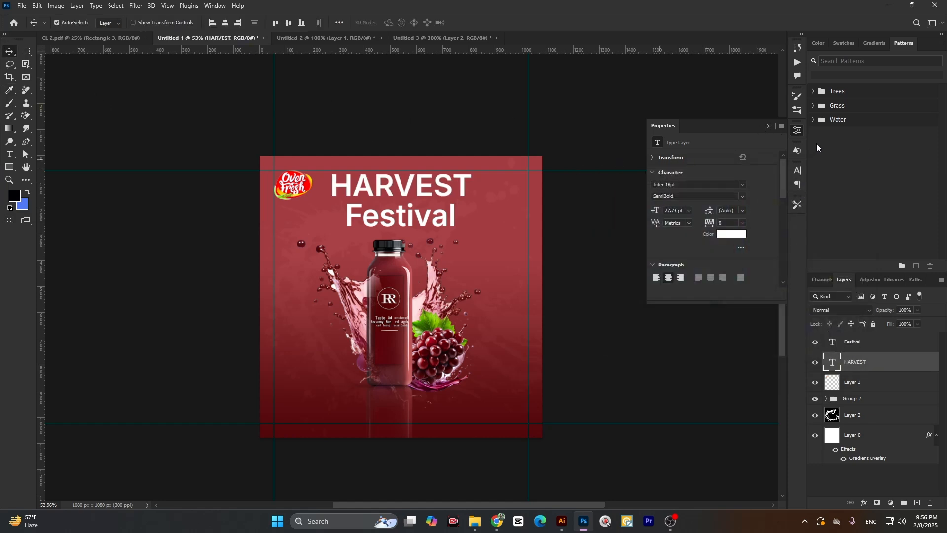
left_click(770, 126)
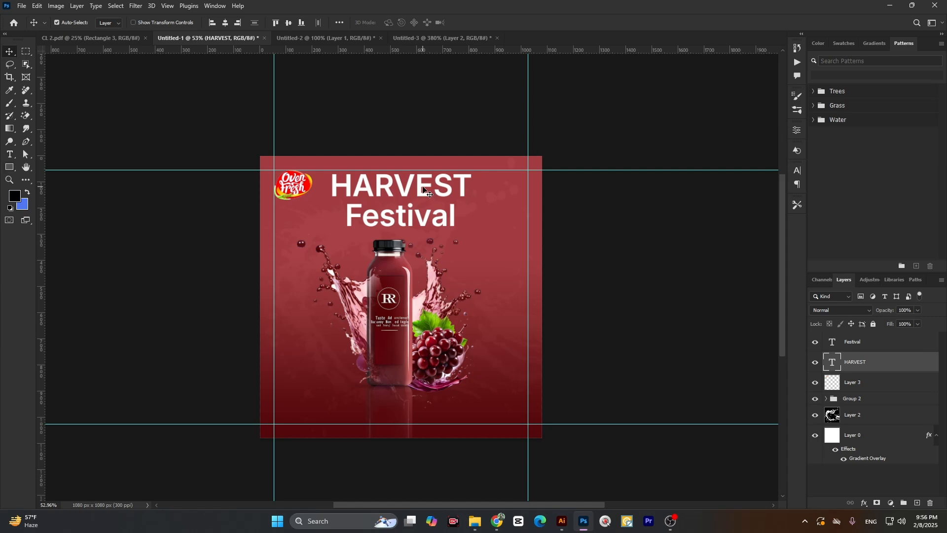
Nudge the "HARVEST" headline slightly upward to the upper margin guide, widening the gap above "Festival"
key("Up")
key("Up")
key("Up")
key("Up")
key("Up")
key("Up")
key("Up")
key("Up")
key("Up")
key("Up")
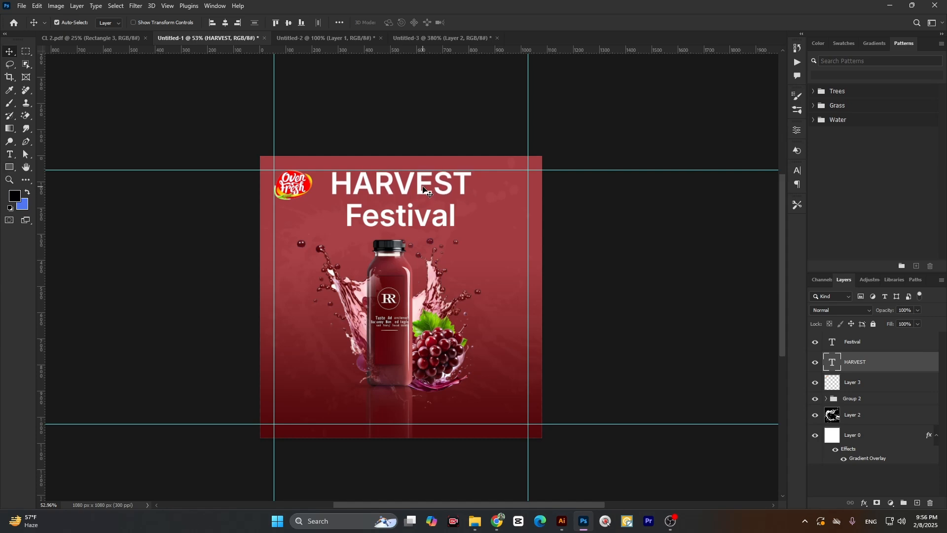
scroll(369, 181, "up", 4)
scroll(405, 191, "down", 6)
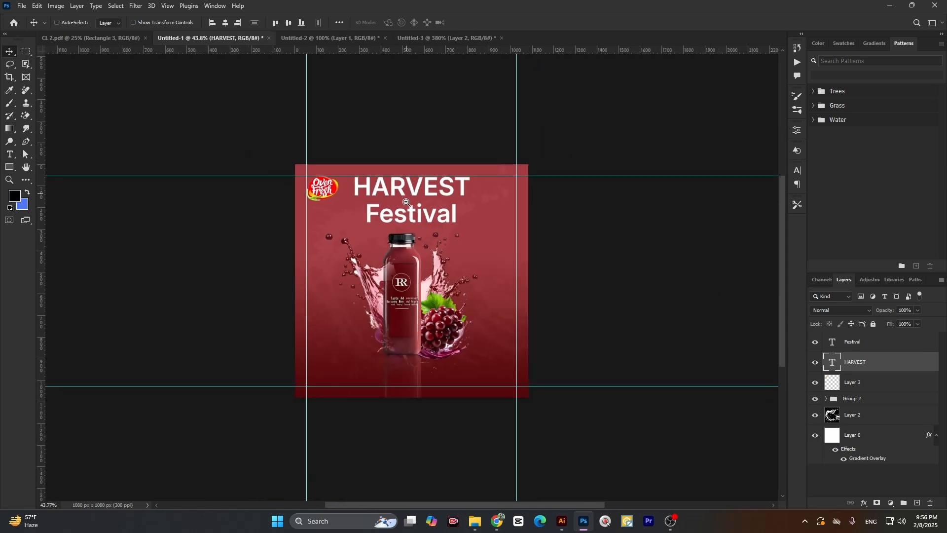
scroll(398, 275, "up", 5)
scroll(397, 279, "down", 3)
scroll(400, 330, "up", 4)
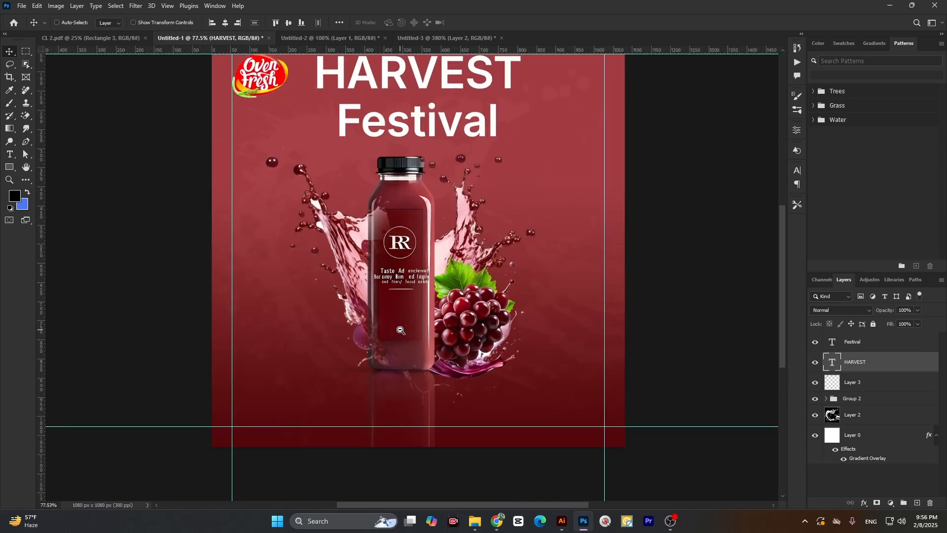
scroll(401, 290, "down", 2)
Select the "HARVEST" text layer and preview typefaces such as Kahfi, Kamalla Demo and Hollows Free on it
left_click(418, 196)
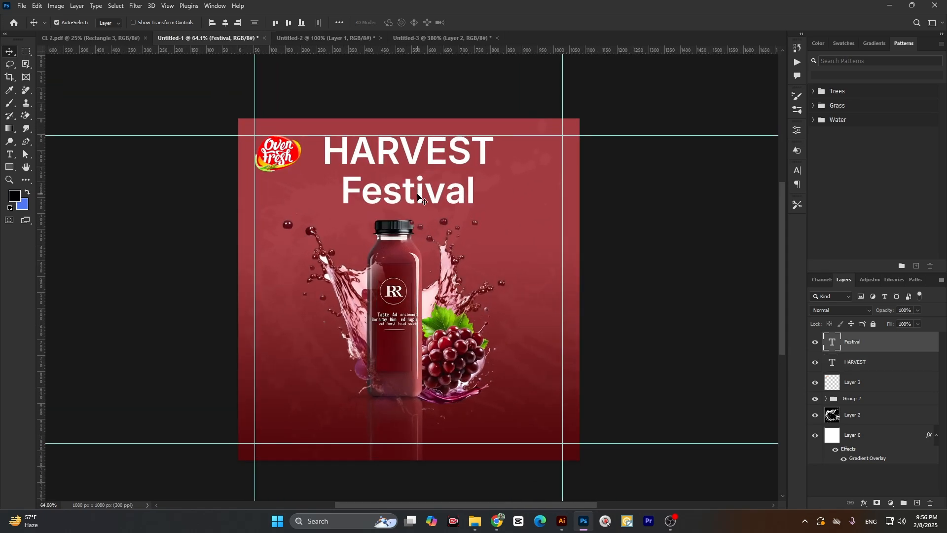
left_click(411, 153)
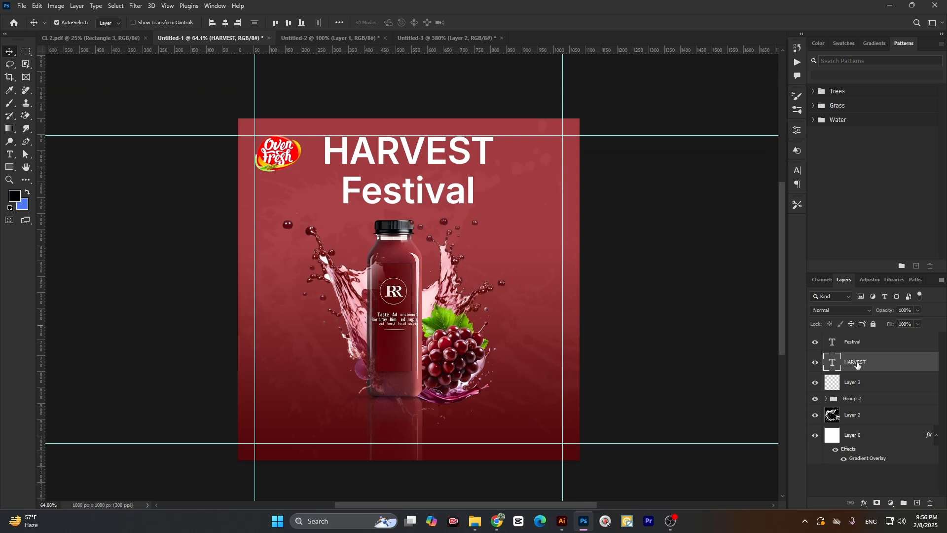
left_click(10, 154)
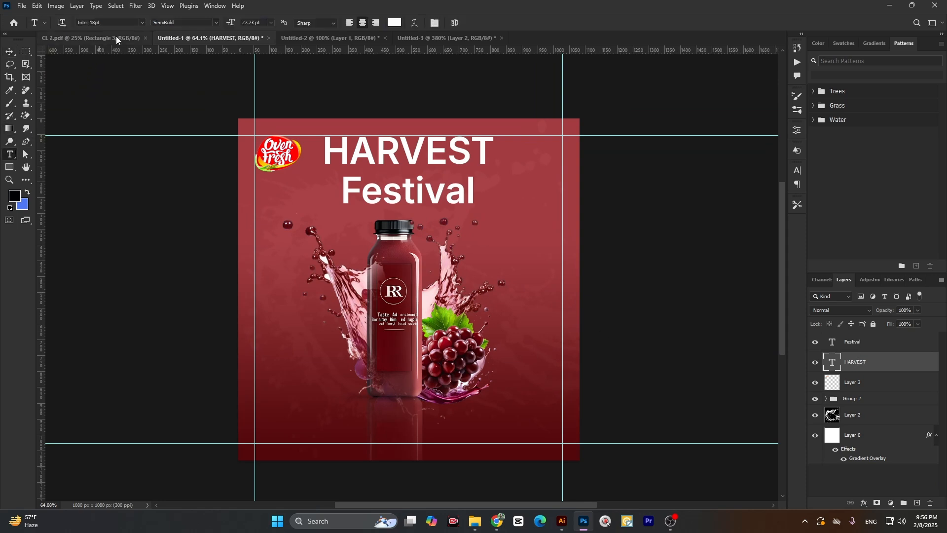
left_click(141, 23)
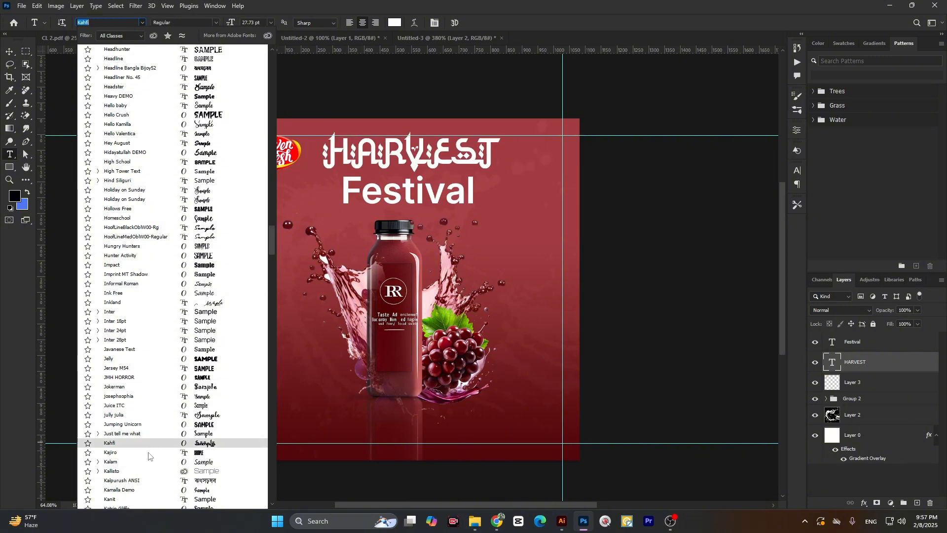
scroll(144, 459, "down", 1)
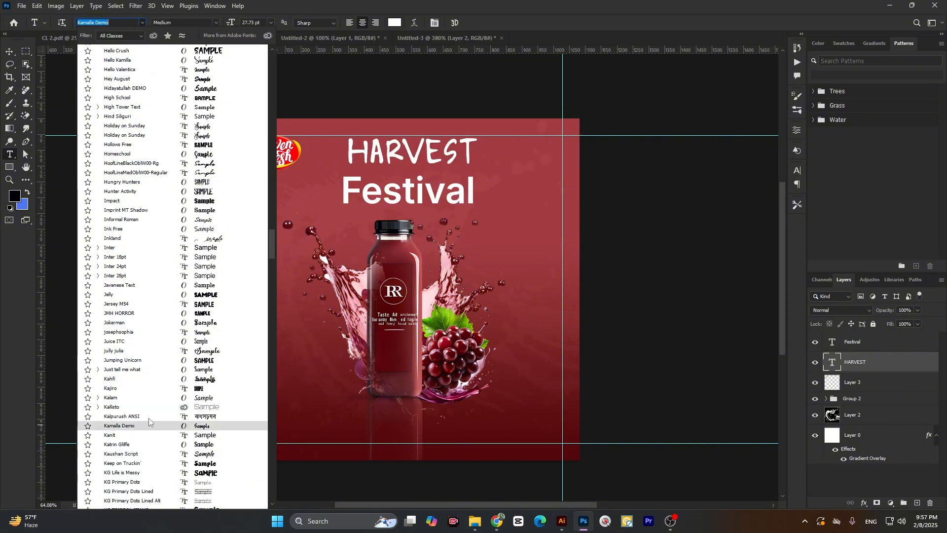
scroll(149, 418, "down", 2)
Try filtering the available fonts by "prod" and clear the search term
left_click(108, 22)
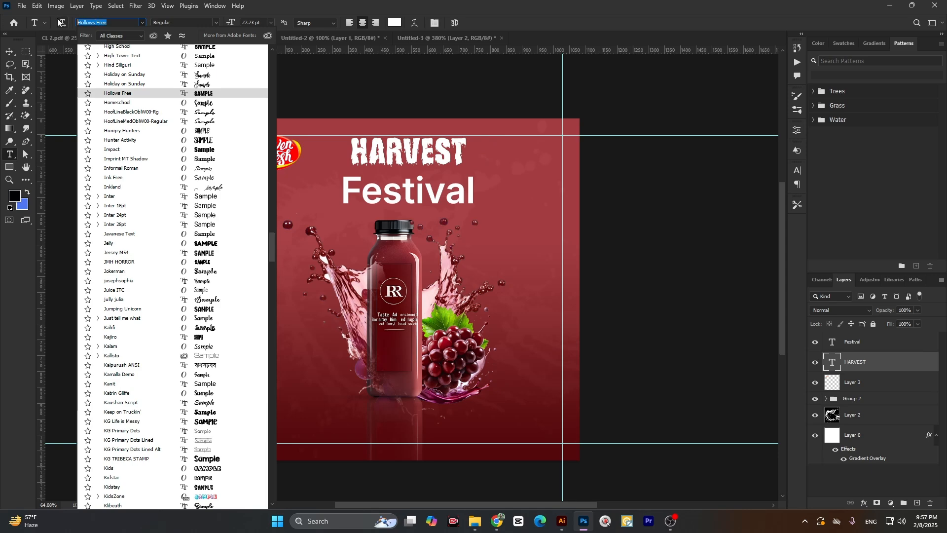
type("prod")
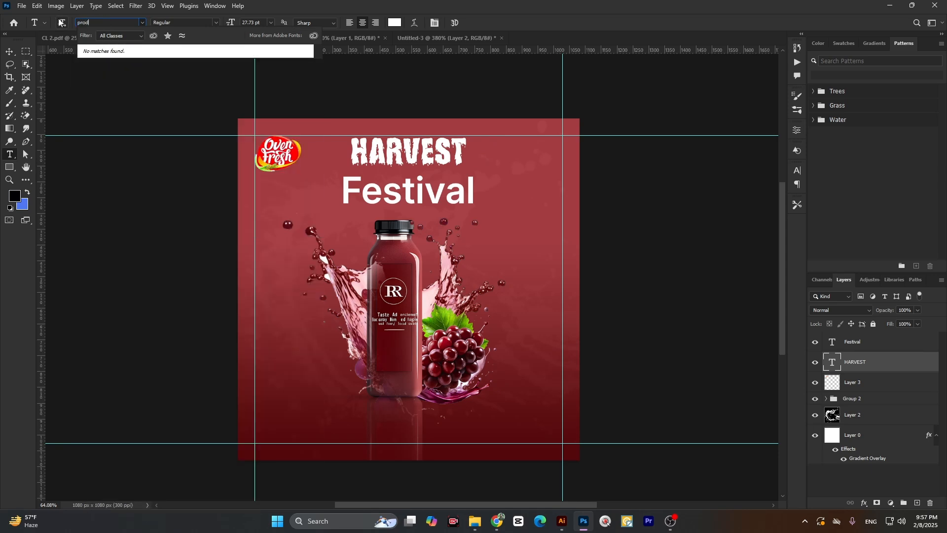
key("BackSpace")
key("BackSpace")
key("BackSpace")
key("BackSpace")
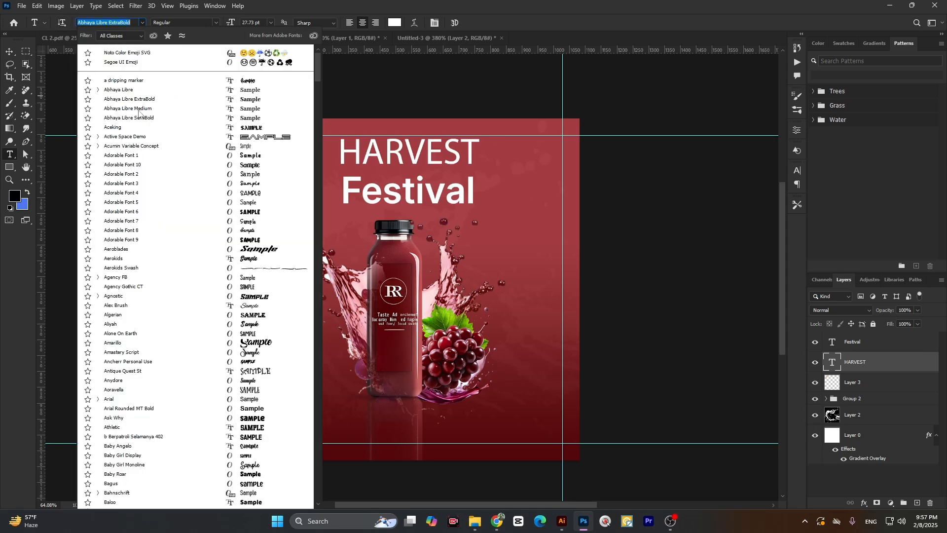
Browse the font list with live previews and set the "HARVEST" text's typeface to Gotham XLight
scroll(203, 358, "down", 5)
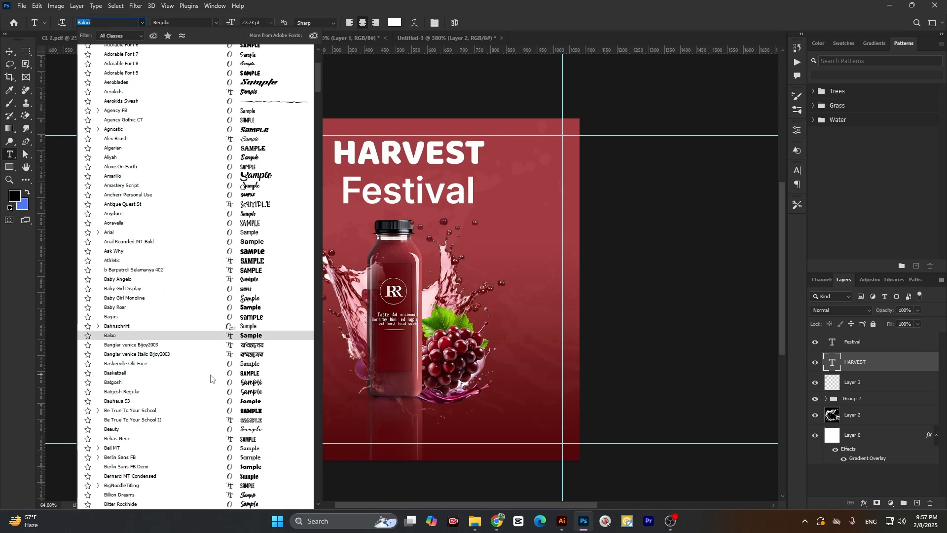
scroll(210, 378, "down", 3)
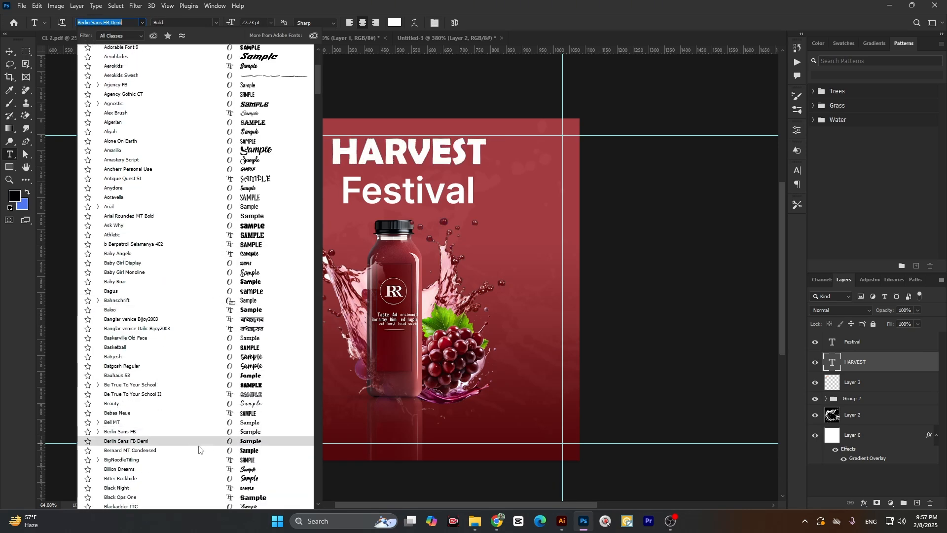
scroll(200, 447, "down", 4)
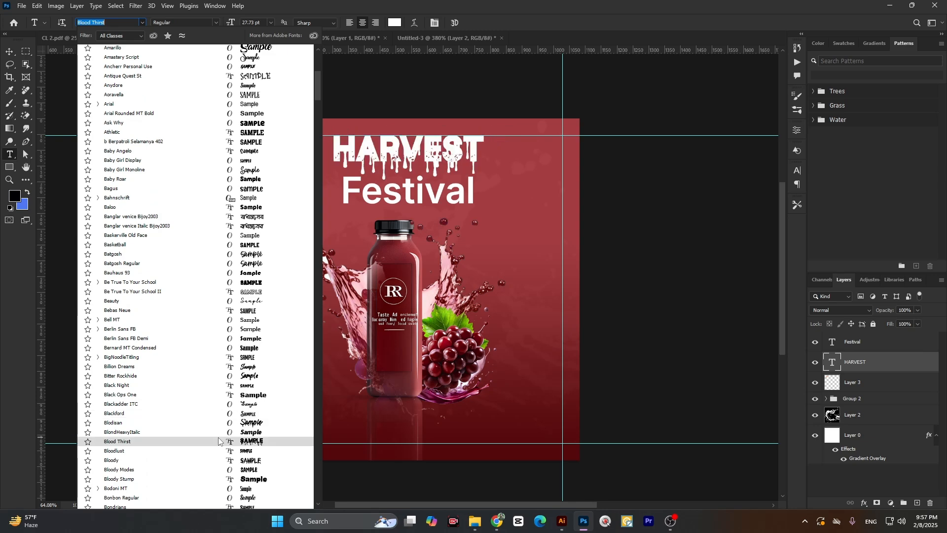
scroll(218, 440, "down", 1)
scroll(224, 430, "down", 2)
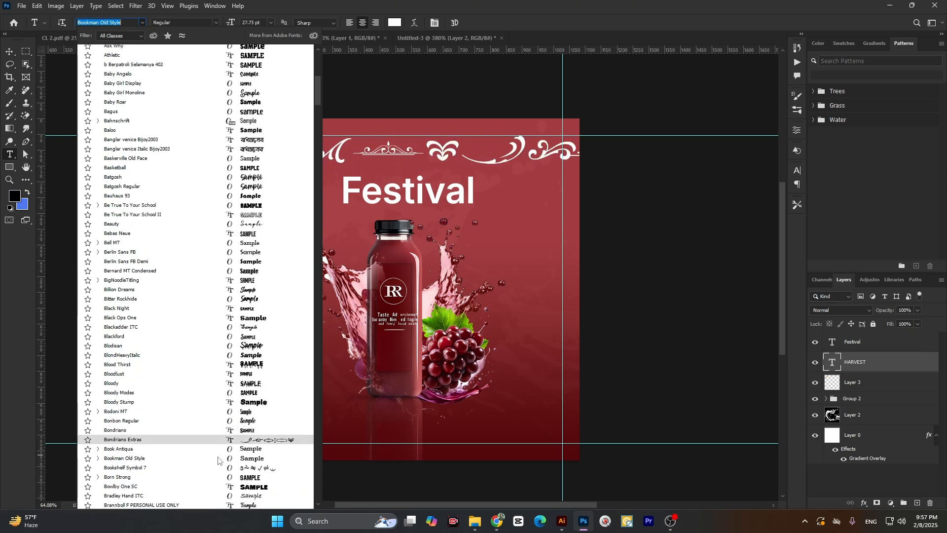
scroll(220, 462, "down", 3)
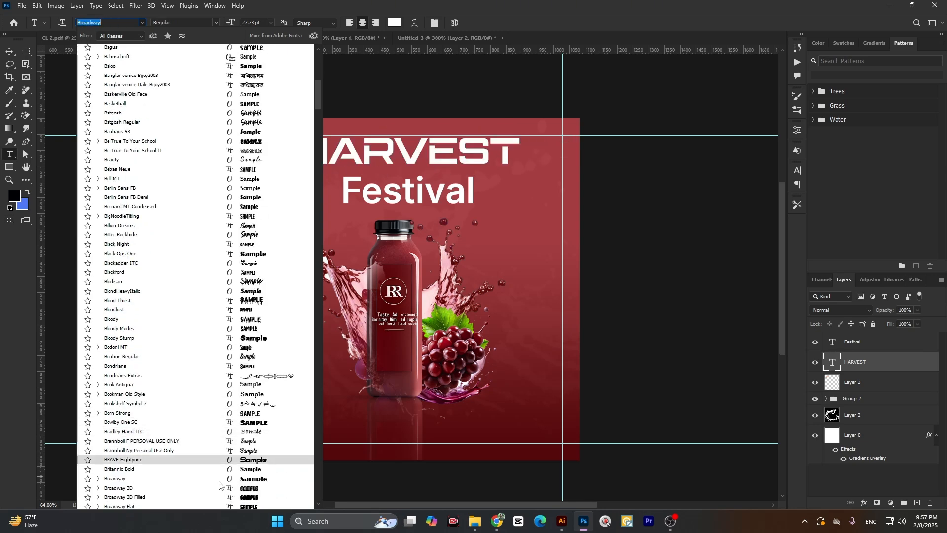
scroll(220, 468, "down", 3)
scroll(220, 471, "down", 7)
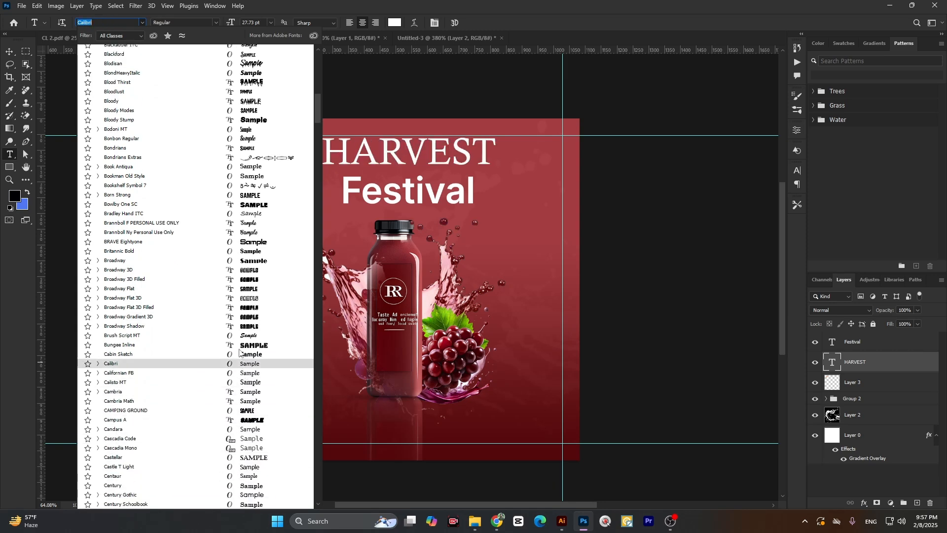
scroll(227, 463, "down", 3)
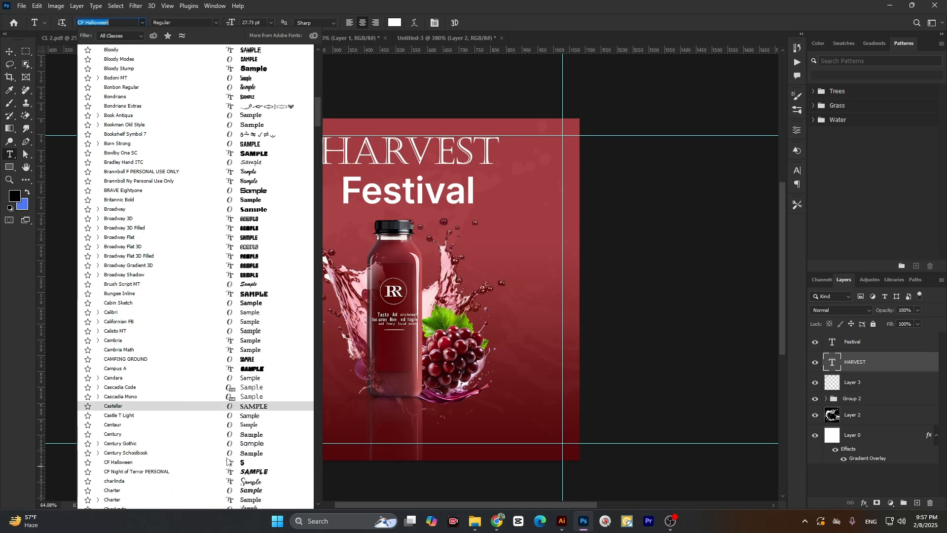
scroll(227, 449, "down", 3)
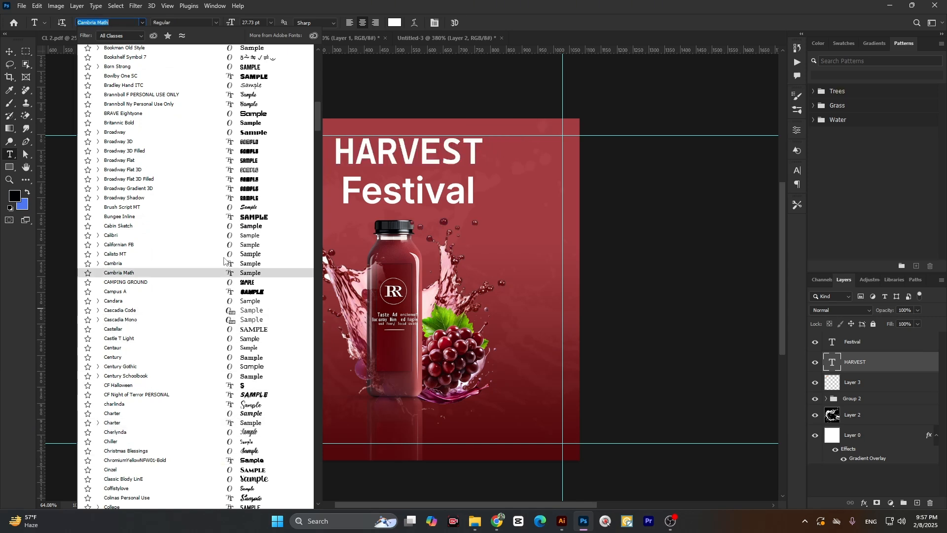
scroll(200, 393, "down", 3)
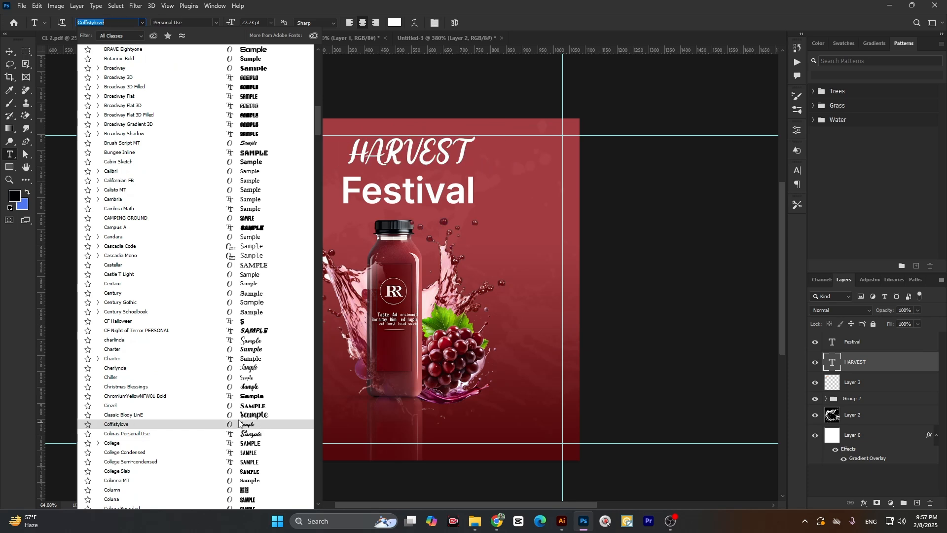
scroll(227, 434, "down", 2)
scroll(227, 432, "down", 3)
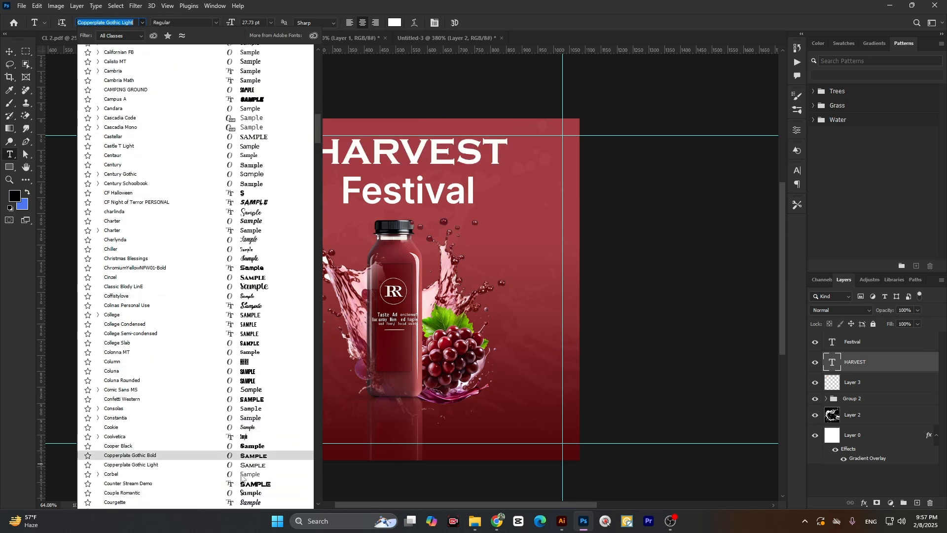
scroll(245, 458, "down", 2)
scroll(246, 458, "down", 2)
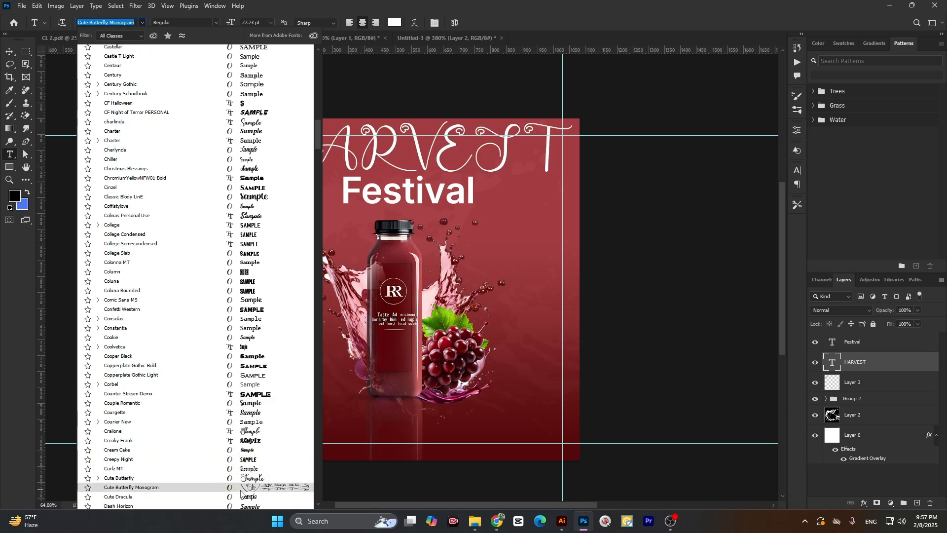
scroll(243, 486, "down", 2)
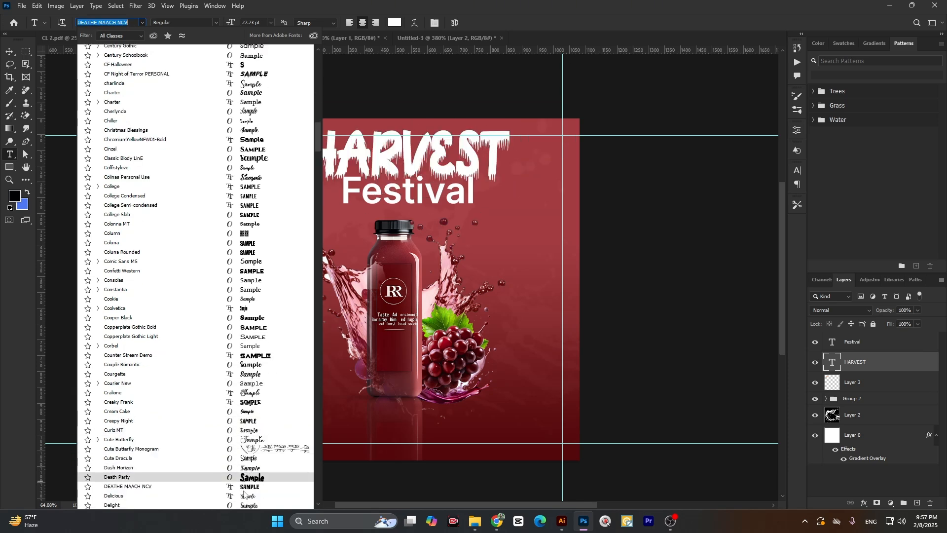
scroll(244, 493, "down", 2)
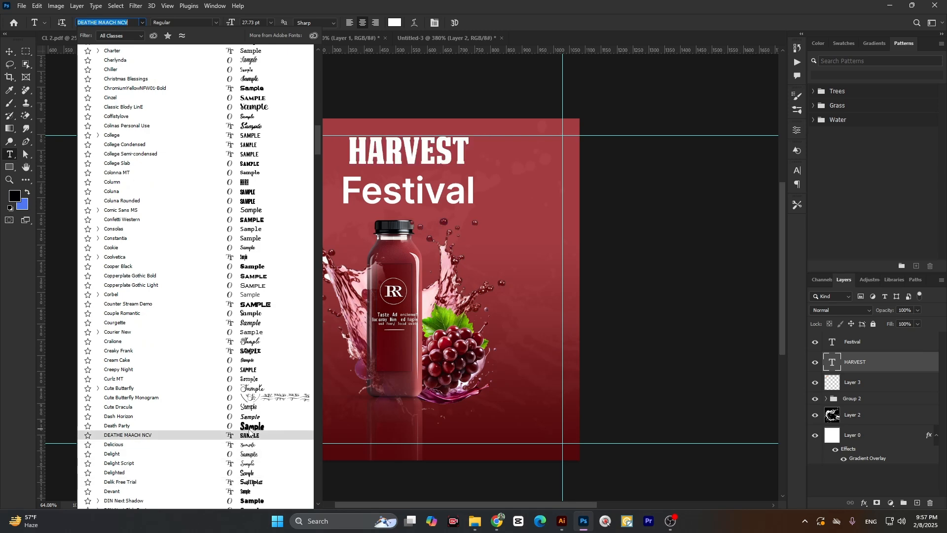
scroll(243, 457, "down", 5)
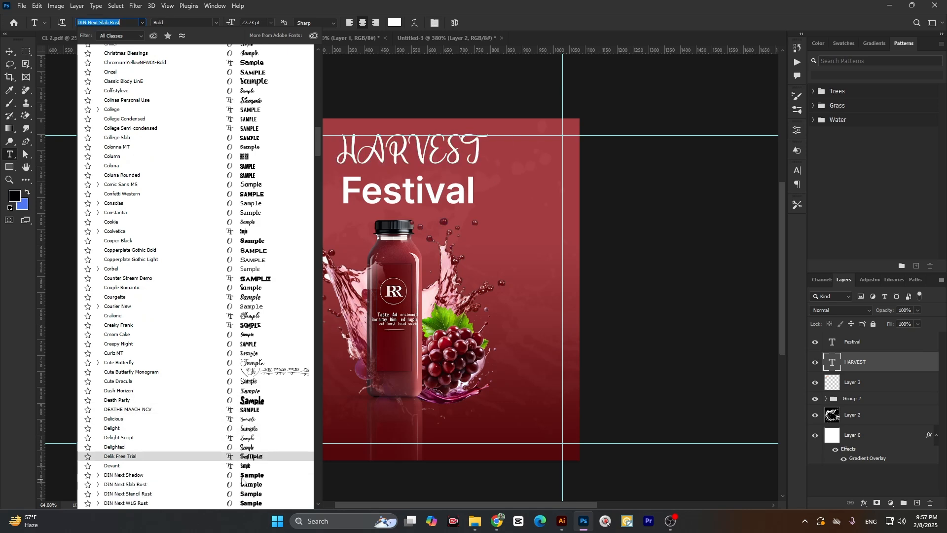
key("Down")
key("Down")
key("Down")
key("Down")
key("Down")
key("Down")
key("Down")
key("Down")
key("Down")
key("Down")
key("Down")
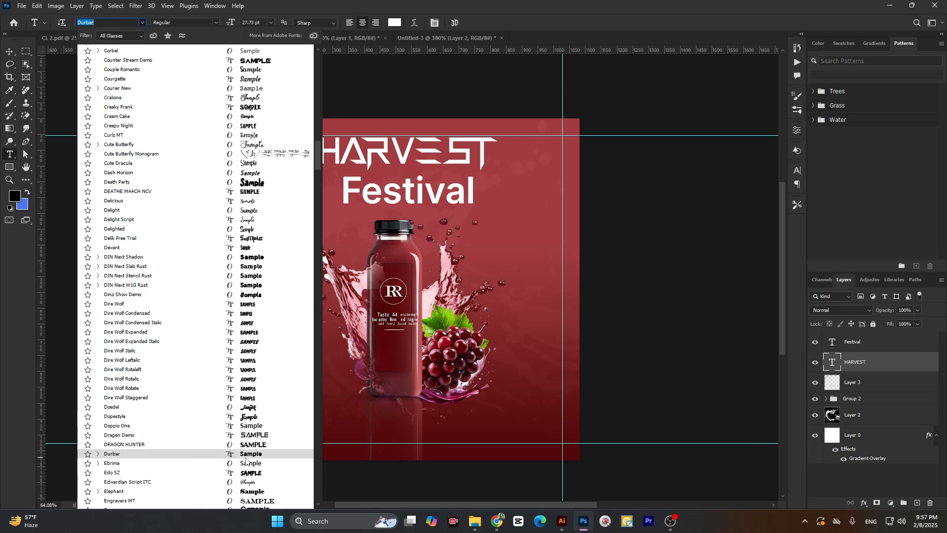
key("Down")
key("Down")
key("Down")
key("Down")
key("Down")
key("Down")
key("Down")
key("Down")
key("Down")
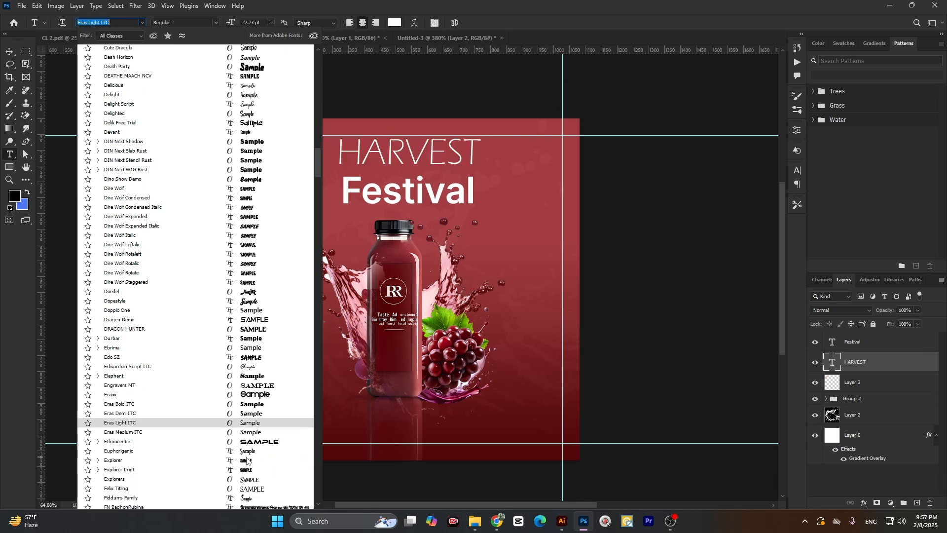
key("Down")
key("Down")
key("Down")
key("Down")
key("Down")
key("Down")
key("Down")
key("Down")
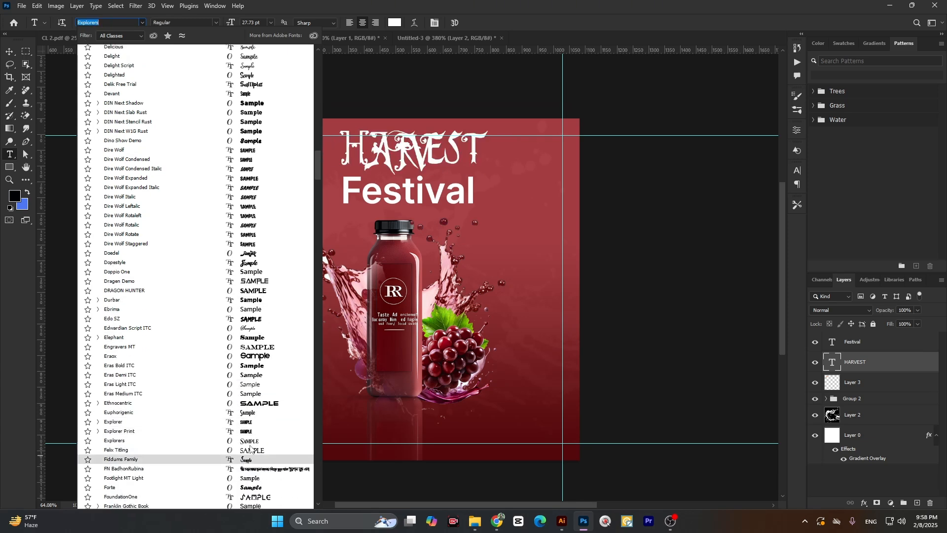
key("Down")
key("Down")
key("Down")
scroll(250, 450, "down", 4)
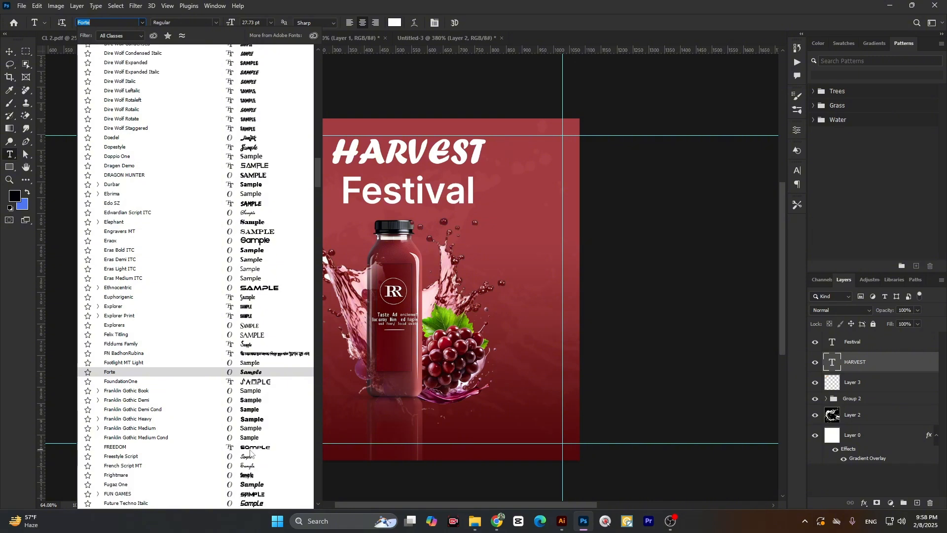
scroll(250, 451, "down", 1)
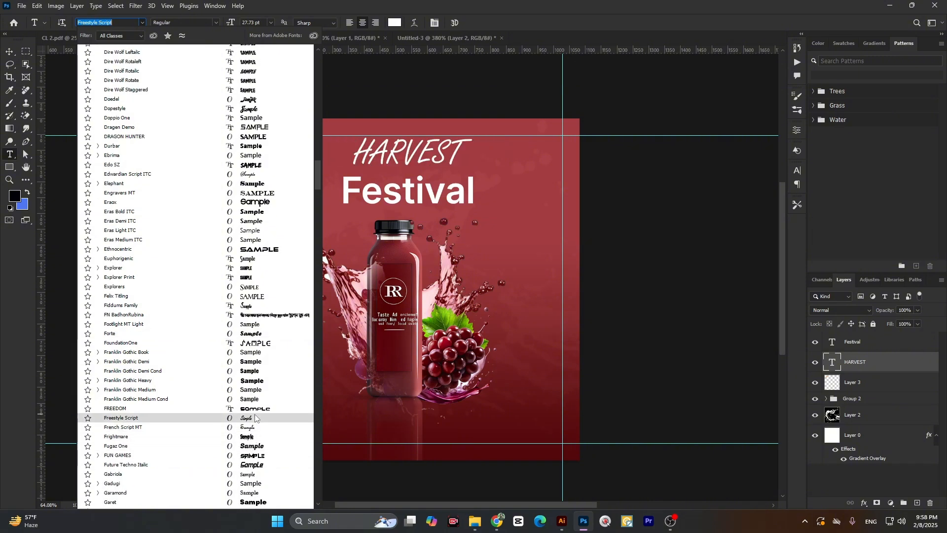
scroll(254, 434, "down", 3)
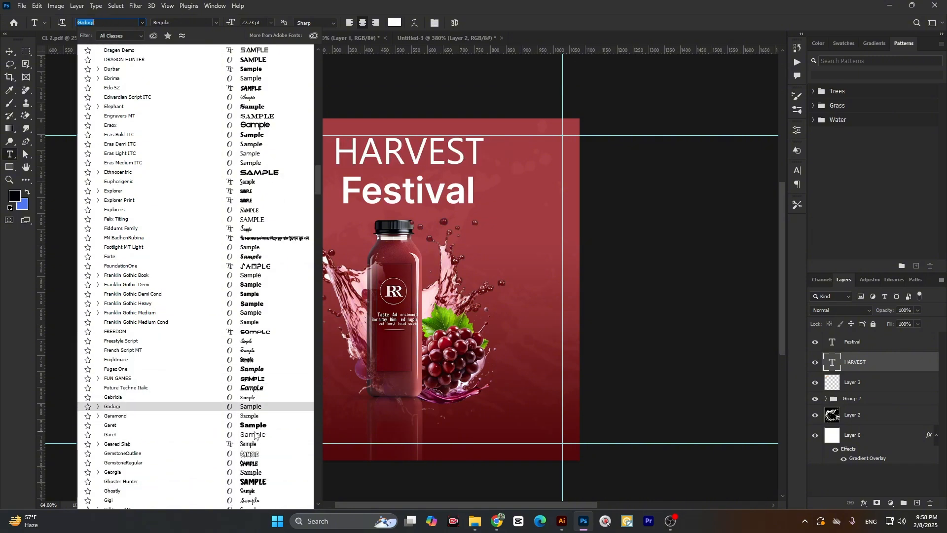
scroll(251, 454, "down", 1)
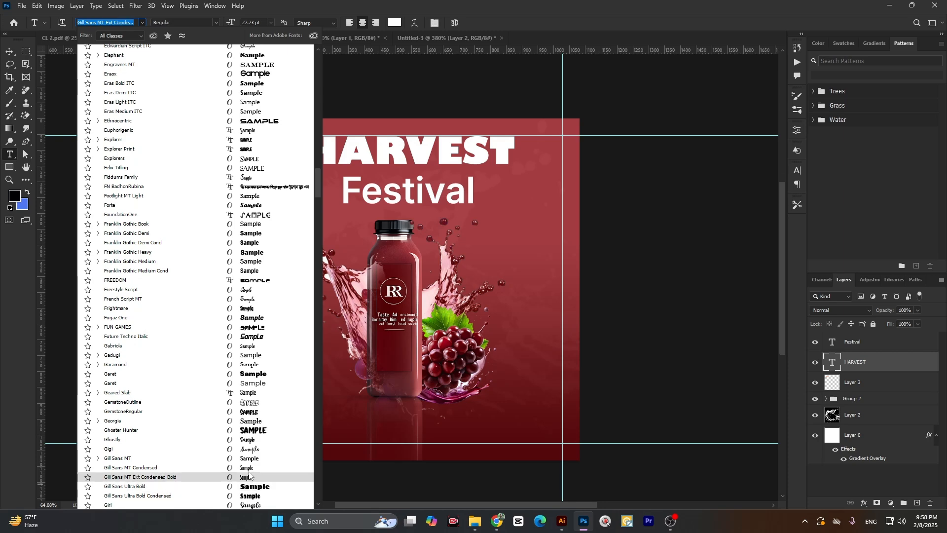
scroll(251, 468, "down", 1)
scroll(251, 470, "down", 4)
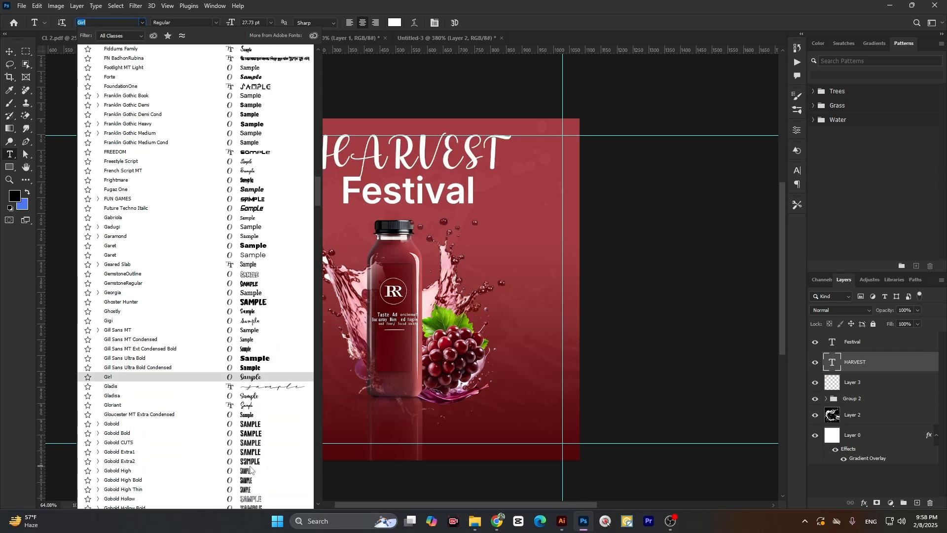
scroll(249, 471, "down", 2)
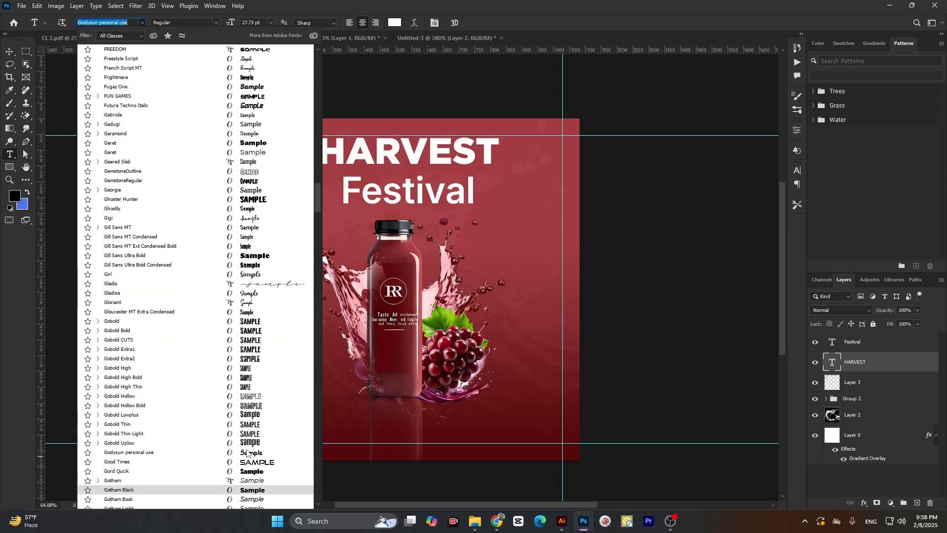
scroll(243, 474, "down", 2)
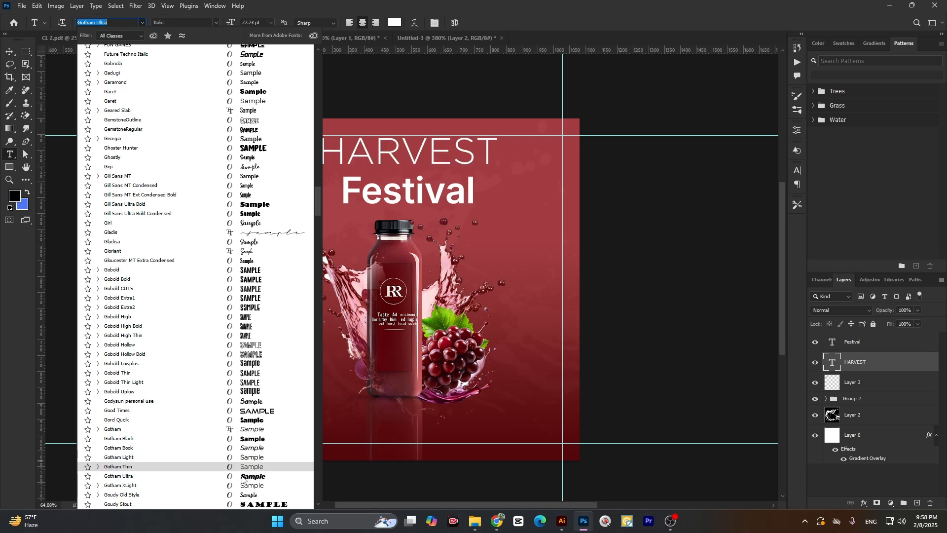
scroll(242, 478, "down", 2)
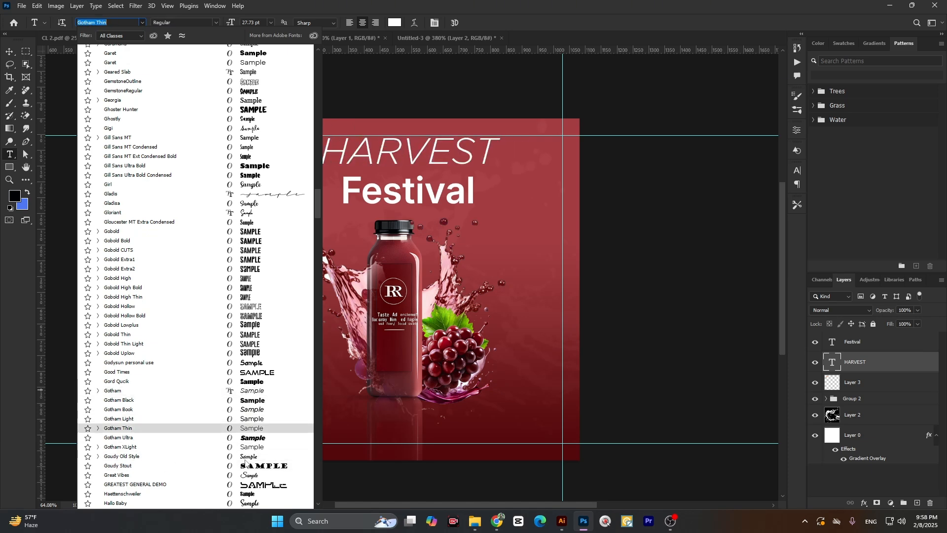
left_click(250, 449)
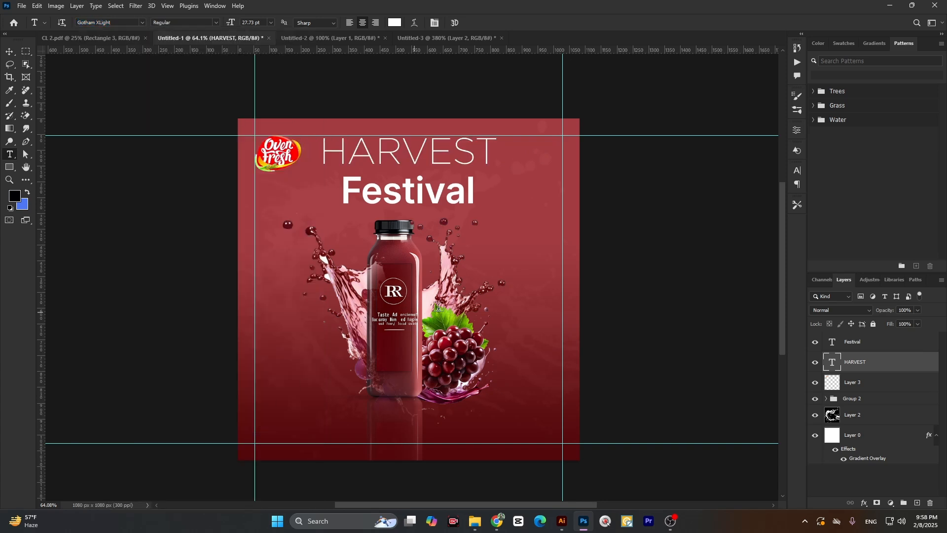
Move the "Festival" text slightly upward, closer beneath the "HARVEST" headline
left_click(10, 52)
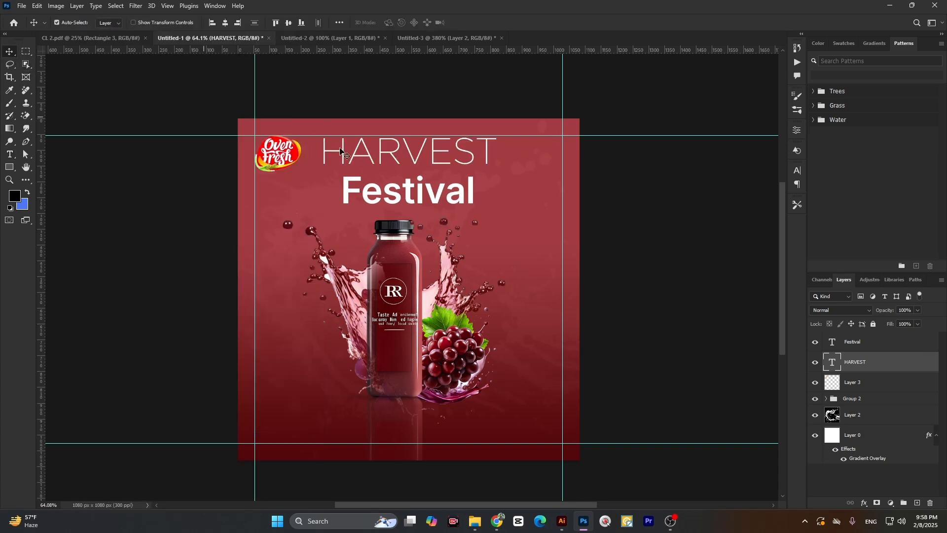
left_click_drag(407, 195, 407, 188)
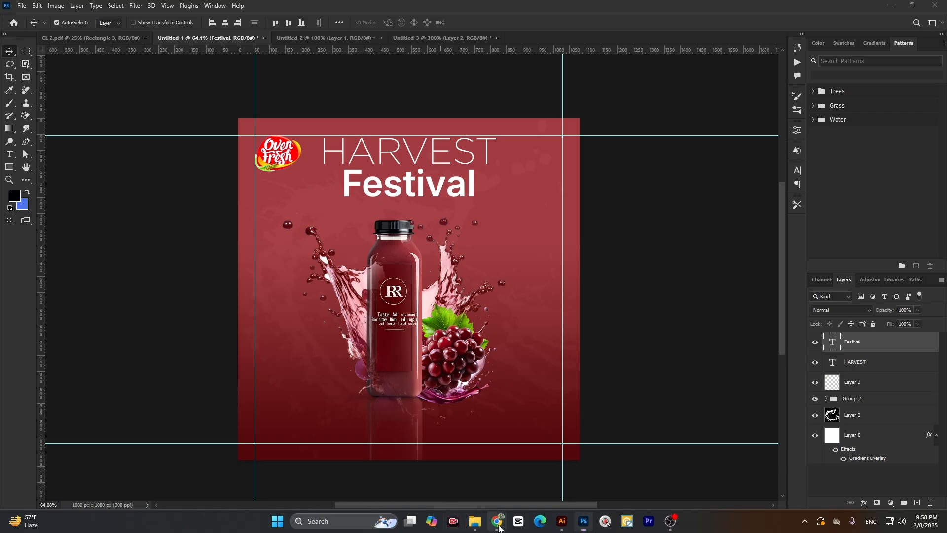
Switch to the Google Meet call in Chrome to check it and return to the Photoshop document
left_click(439, 458)
left_click(306, 10)
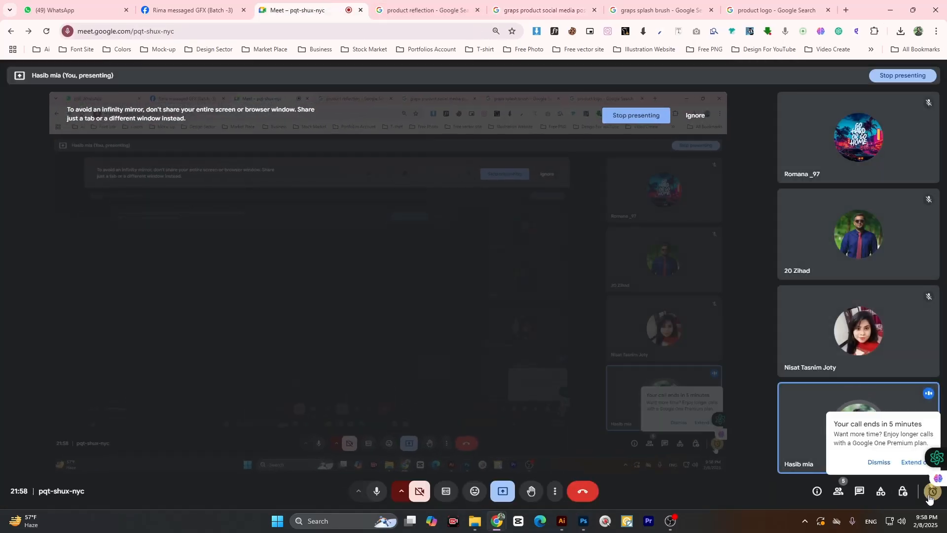
left_click(582, 523)
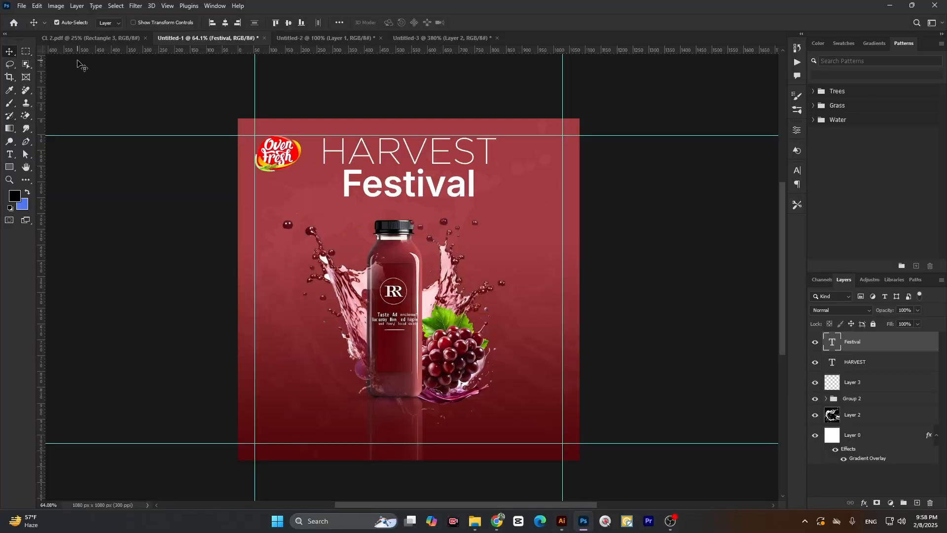
Preview typefaces such as Athletic and Baby Angelo on the "Festival" text
left_click(9, 156)
left_click(141, 23)
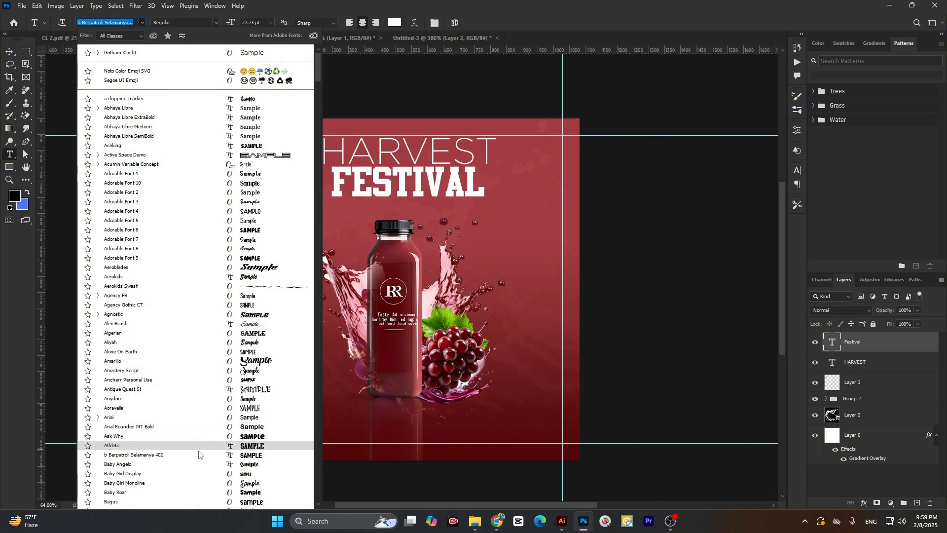
scroll(198, 458, "down", 1)
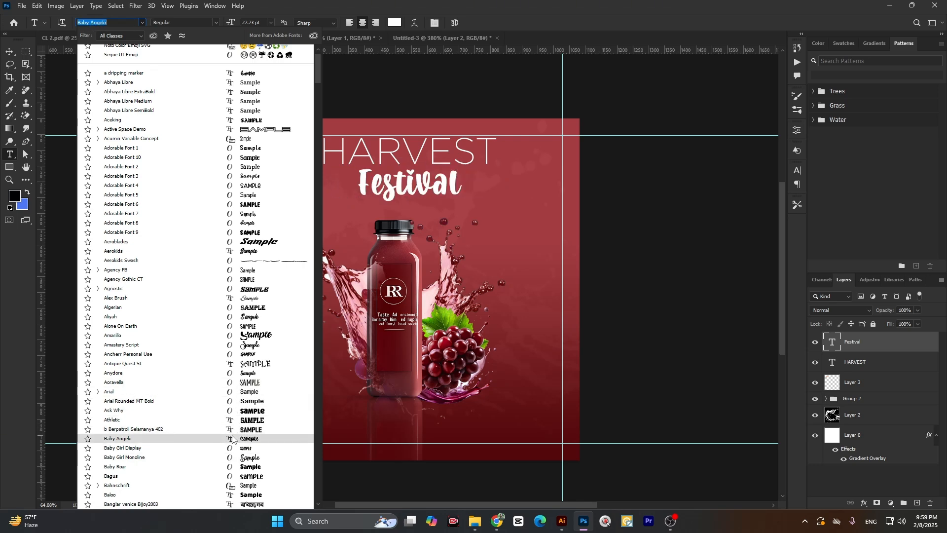
Switch to Chrome and look through the open search tabs for the "graps product social media post design" reference results
left_click(497, 520)
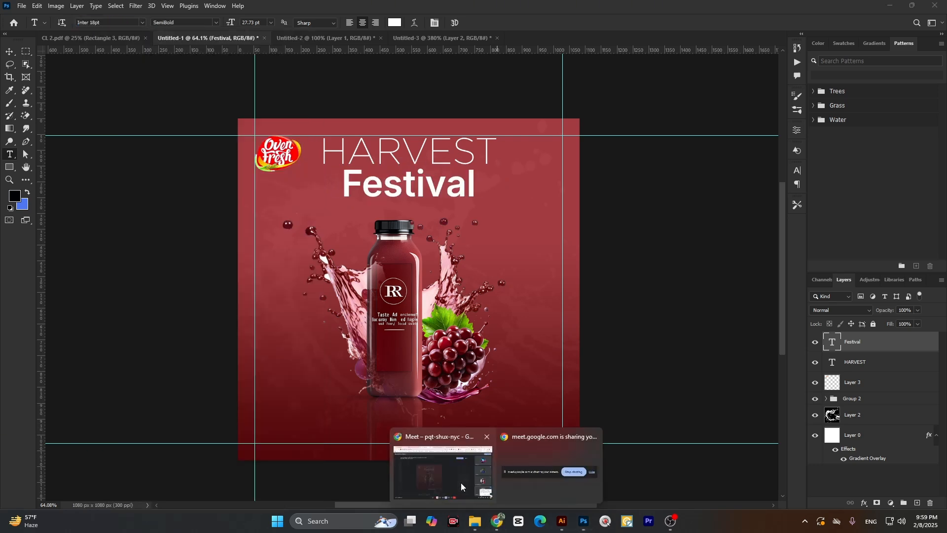
left_click(444, 451)
left_click(543, 10)
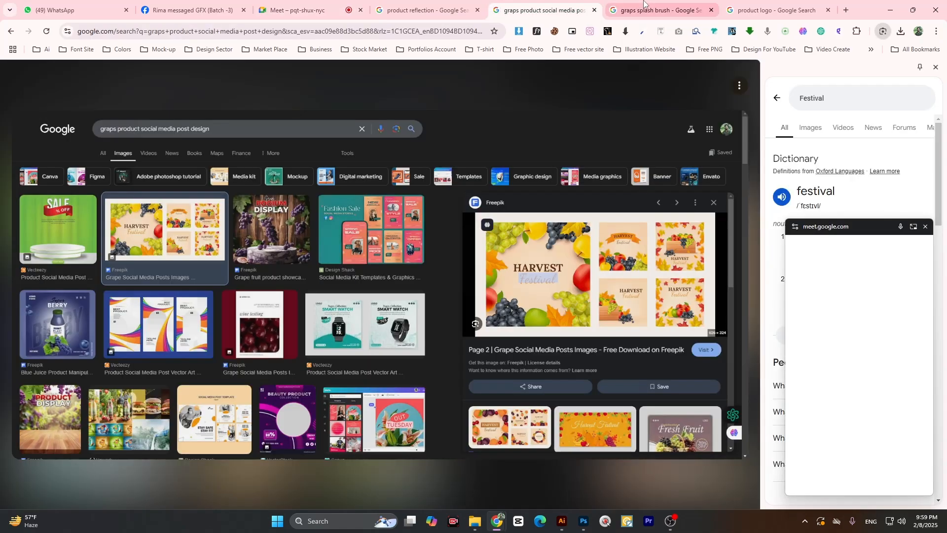
left_click(656, 10)
left_click(743, 4)
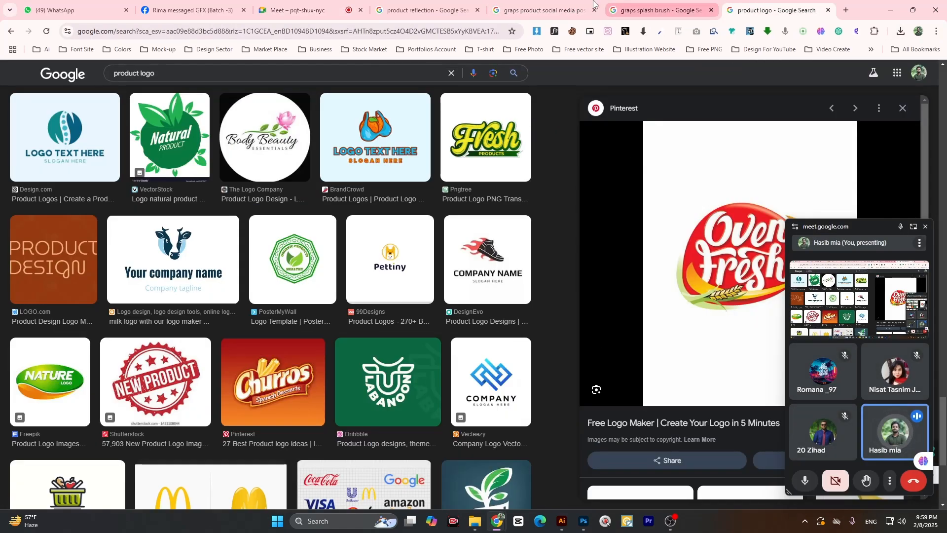
left_click(543, 10)
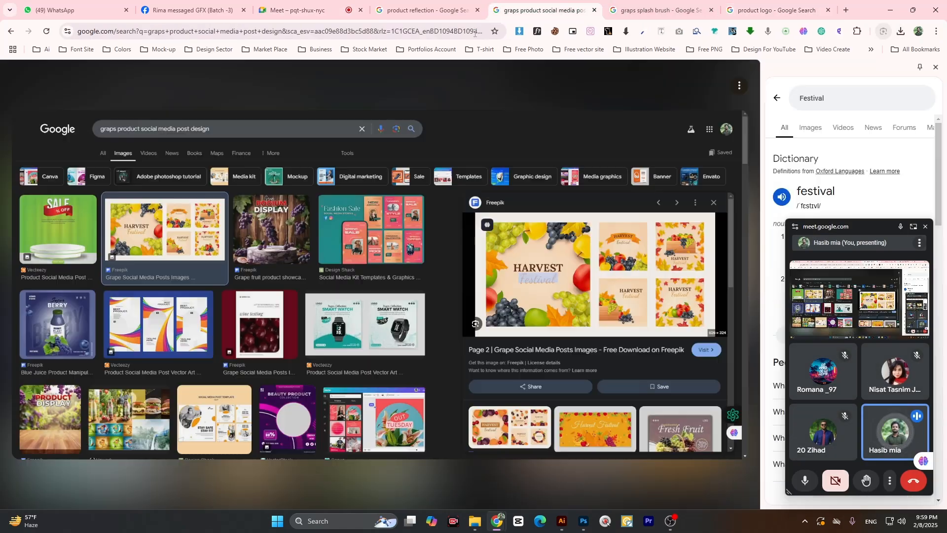
Preview the blue juice product manipulation post from the image results and close the floating Meet window to examine its layout
left_click(46, 319)
left_click(11, 31)
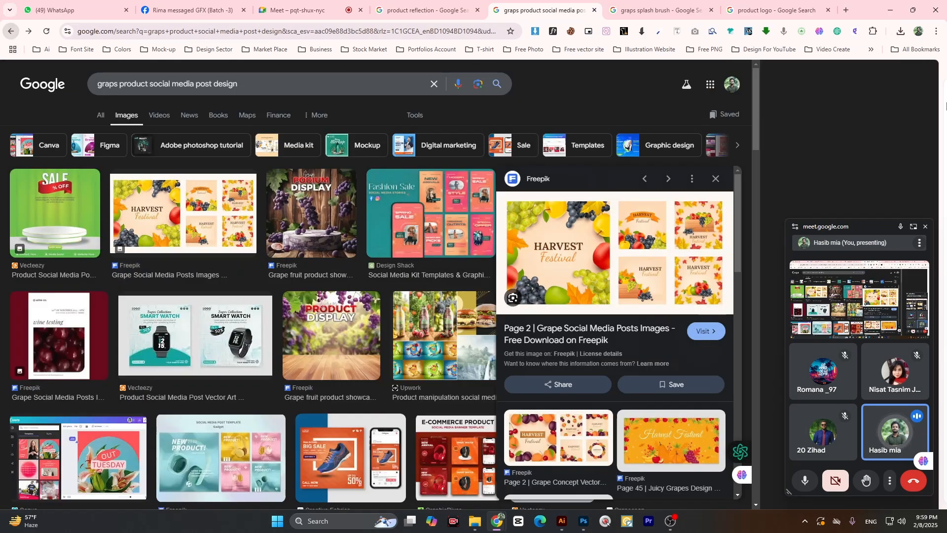
left_click(498, 227)
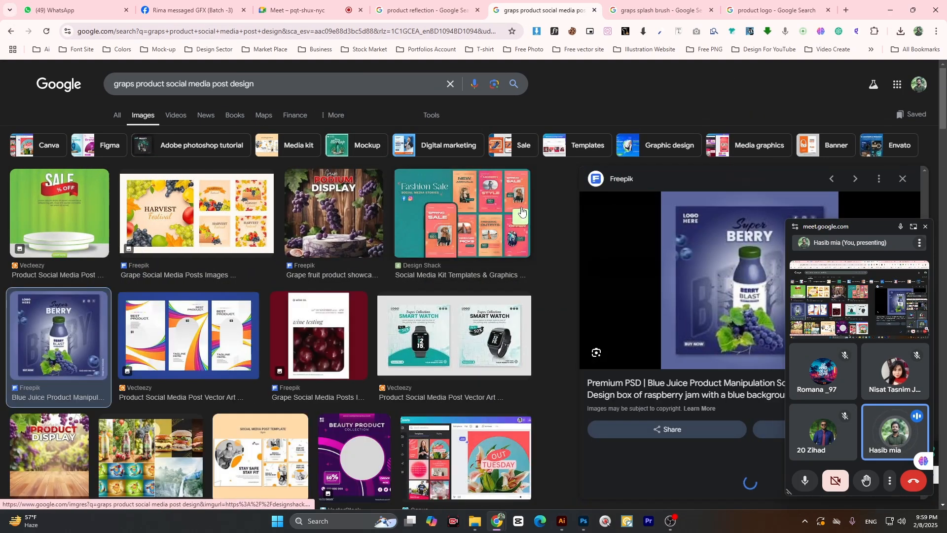
scroll(732, 252, "down", 4)
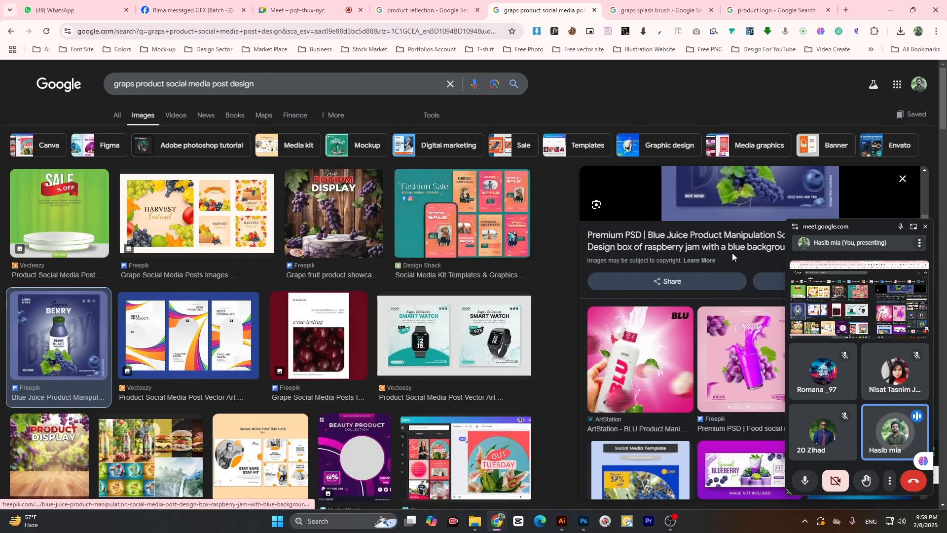
scroll(727, 231, "up", 3)
left_click(925, 226)
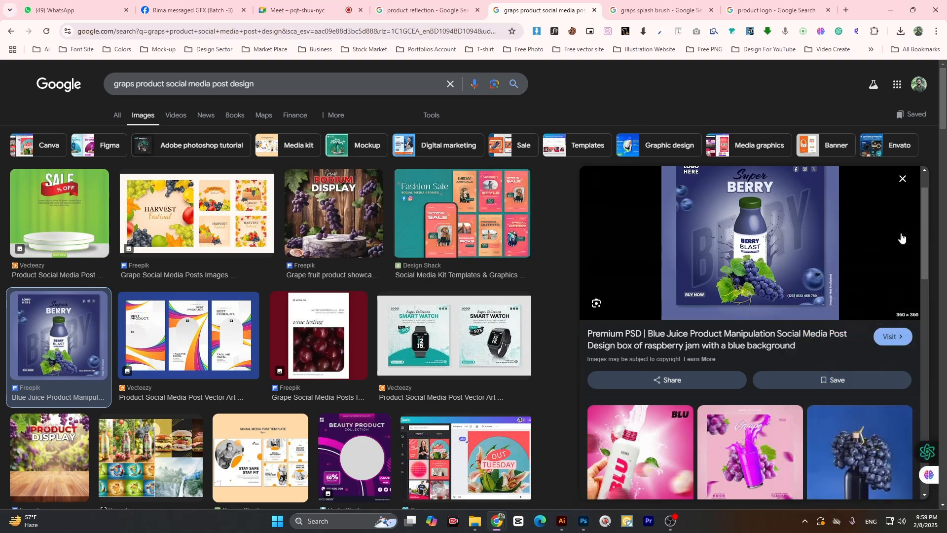
scroll(731, 291, "up", 1)
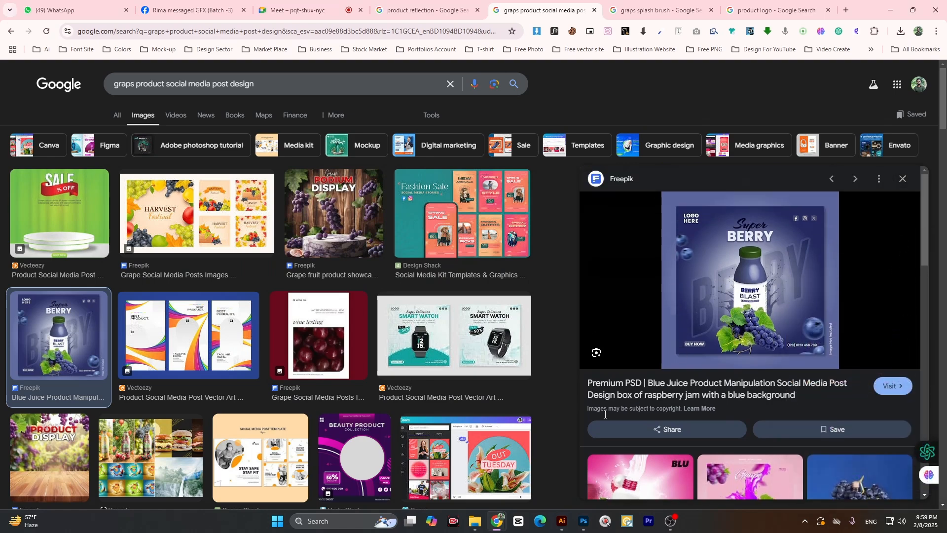
Check the splash brush and product reflection tabs, and take the post design tab back to the earlier "product social media post design" search
left_click(661, 10)
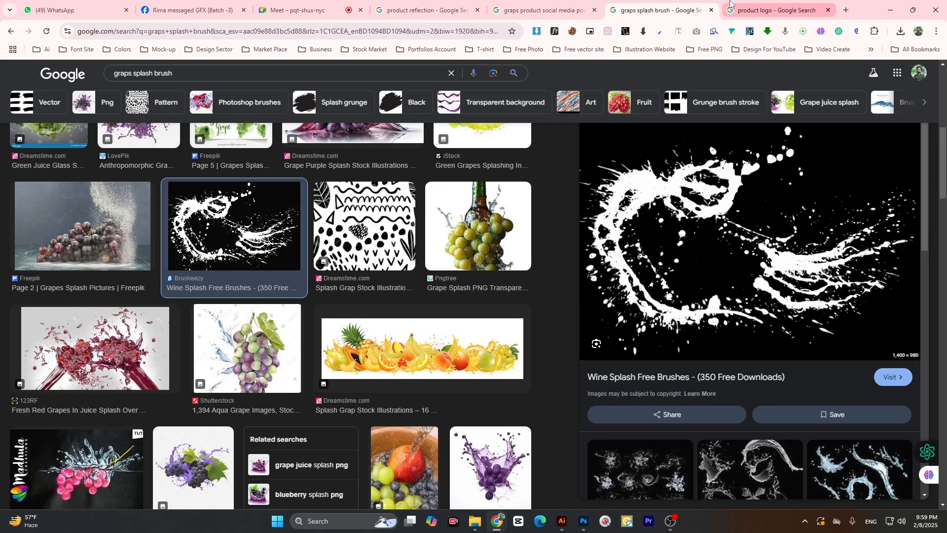
left_click(433, 7)
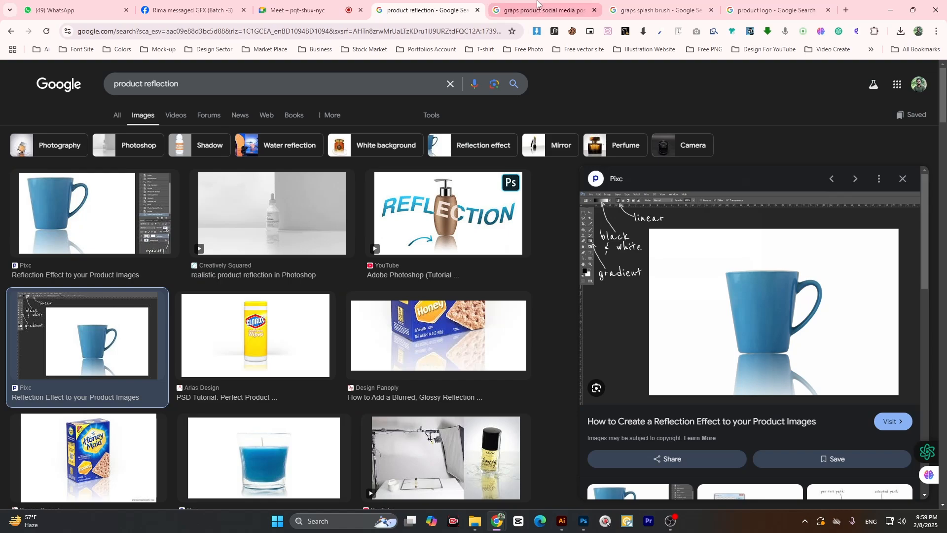
left_click(565, 4)
left_click(9, 32)
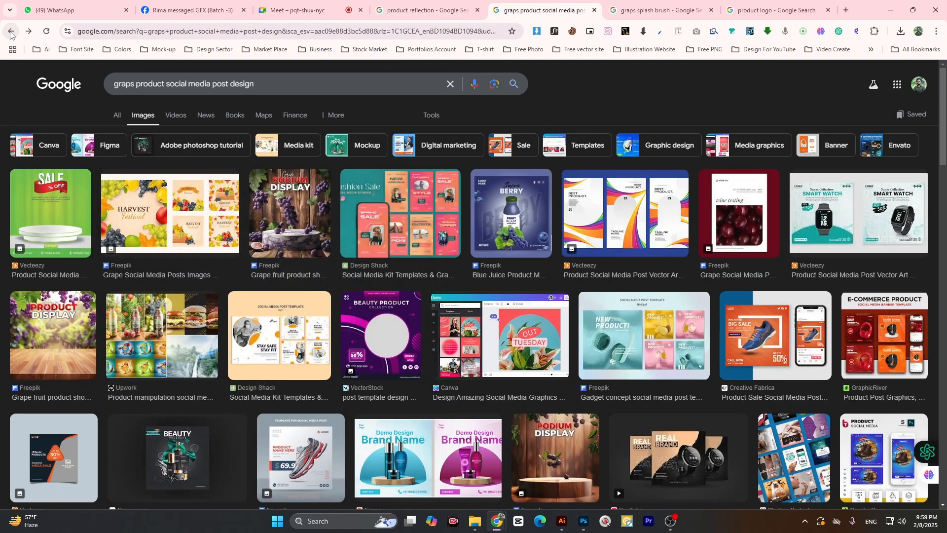
left_click(10, 33)
Look through the "graps splash brush" image results for suitable splash artwork
left_click(638, 4)
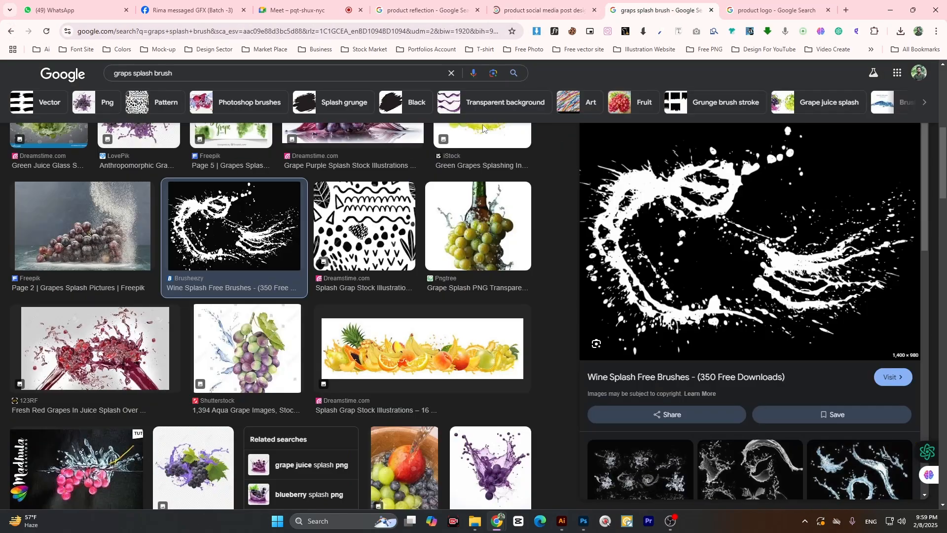
scroll(328, 419, "up", 10)
scroll(227, 415, "down", 15)
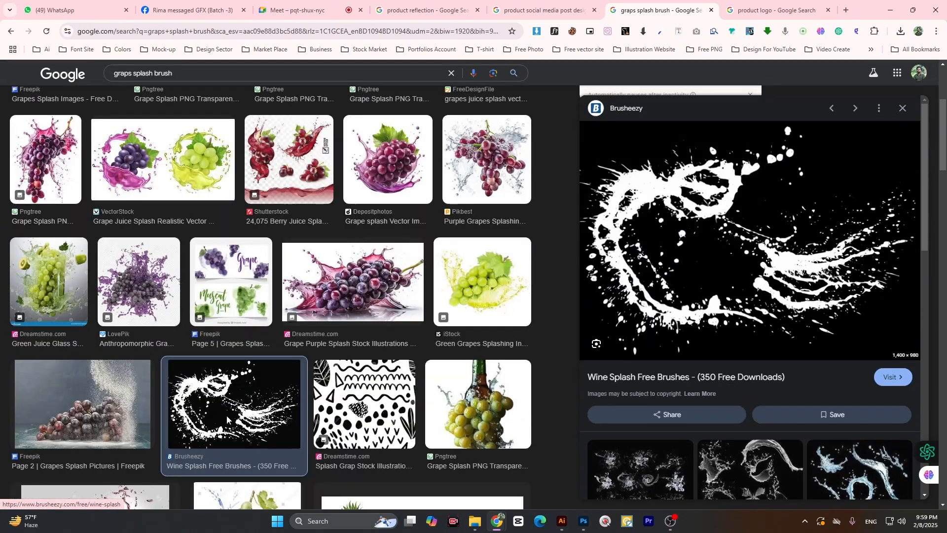
scroll(223, 390, "down", 8)
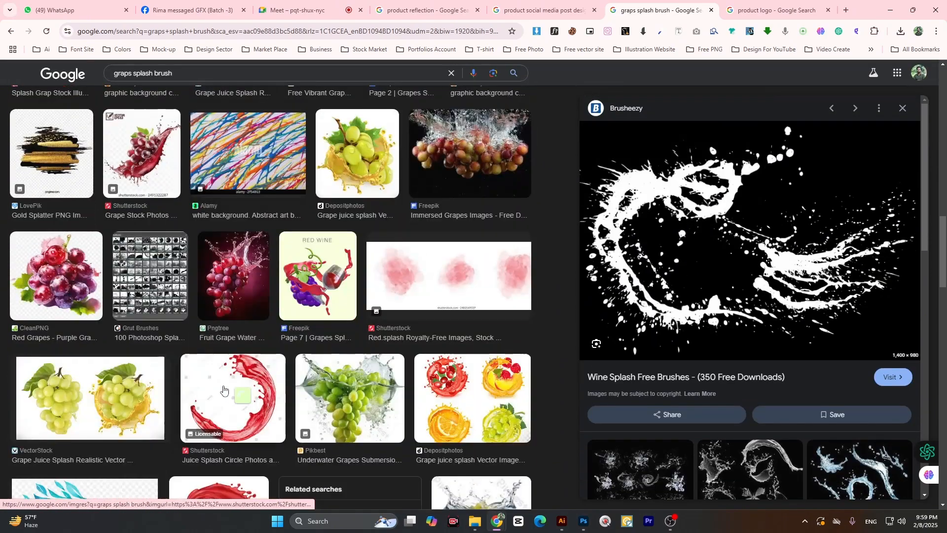
scroll(222, 390, "down", 4)
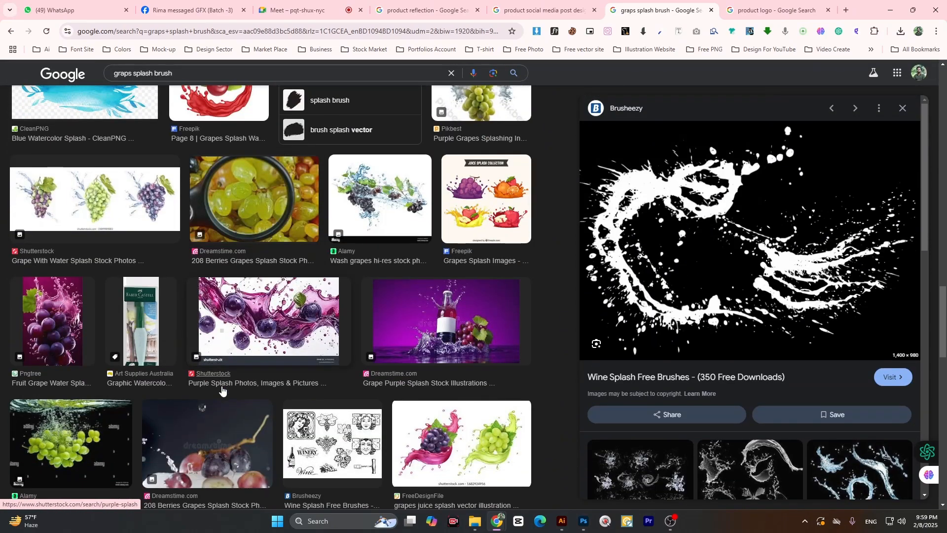
scroll(241, 336, "up", 2)
scroll(246, 325, "down", 4)
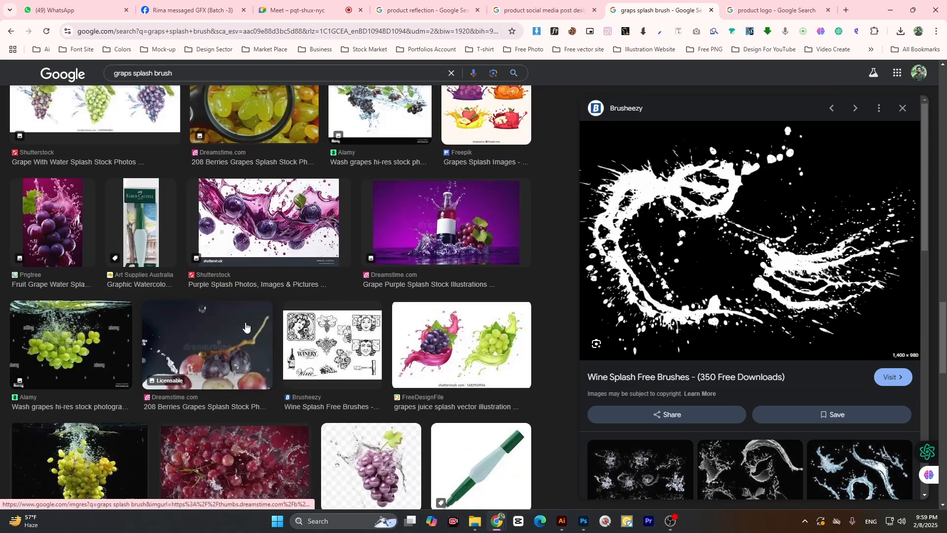
scroll(246, 325, "down", 5)
Check the product post design references again, browse the remaining splash results and preview the Depositphotos grape juice splash vector image
left_click(543, 10)
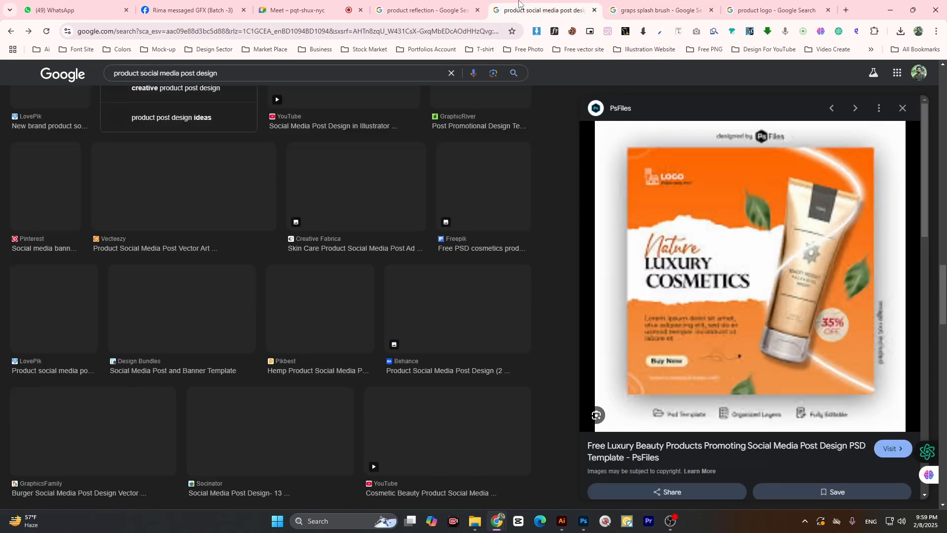
left_click(425, 10)
left_click(554, 5)
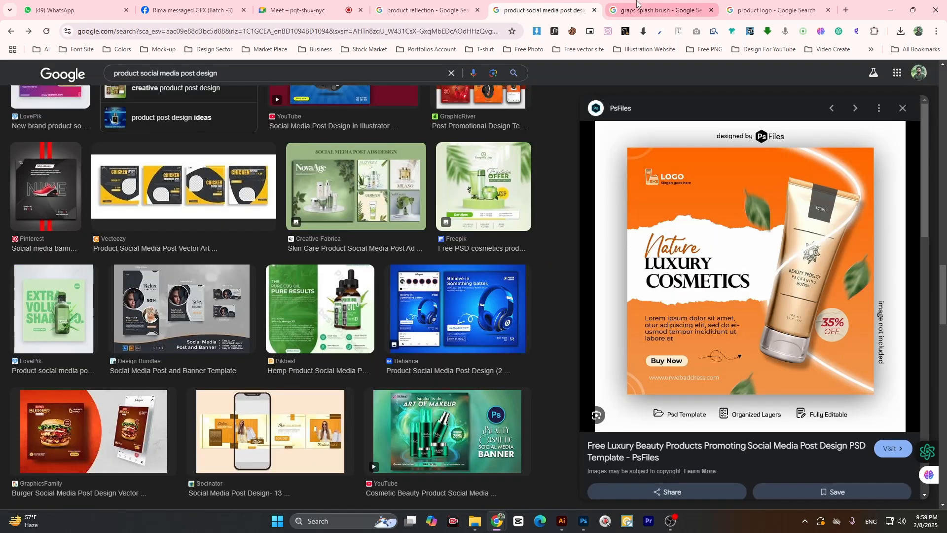
left_click(656, 10)
scroll(242, 345, "down", 5)
scroll(242, 346, "down", 6)
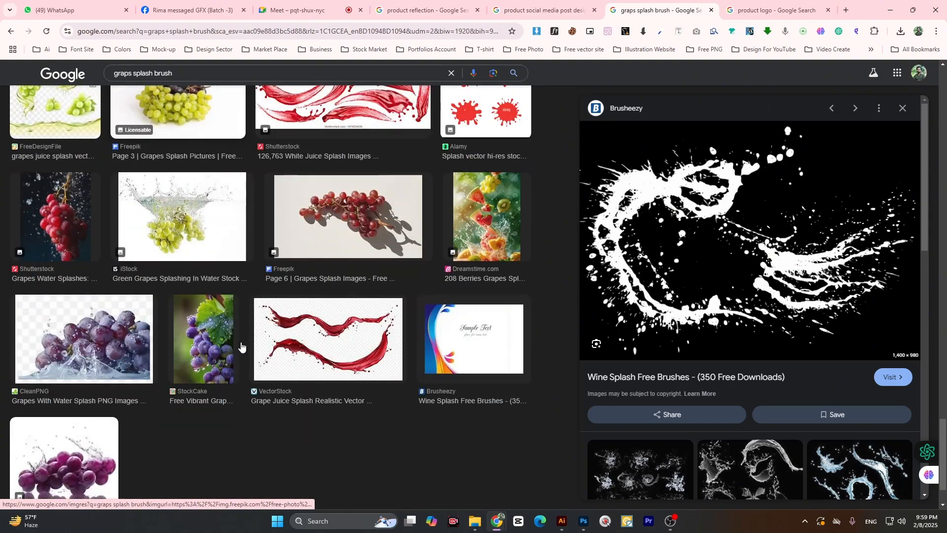
scroll(241, 345, "up", 9)
scroll(241, 346, "up", 4)
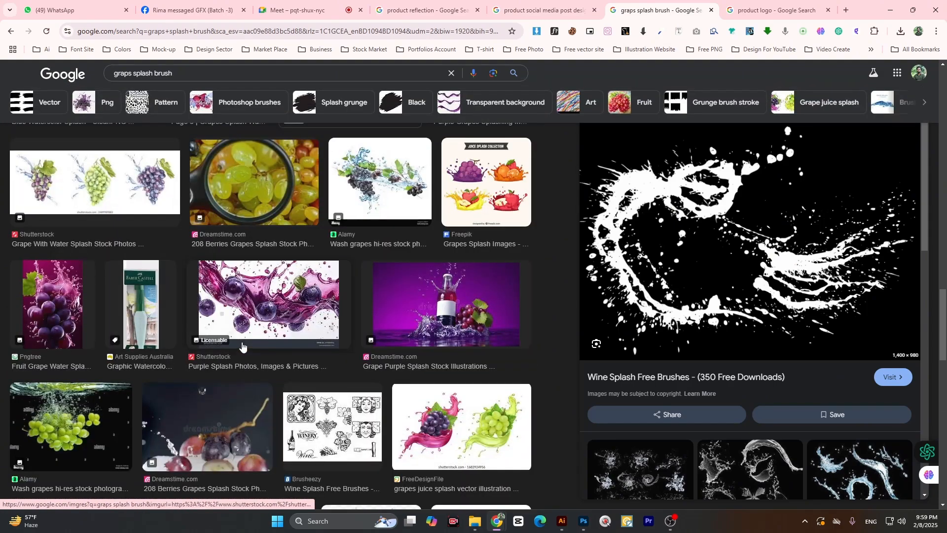
scroll(242, 347, "up", 8)
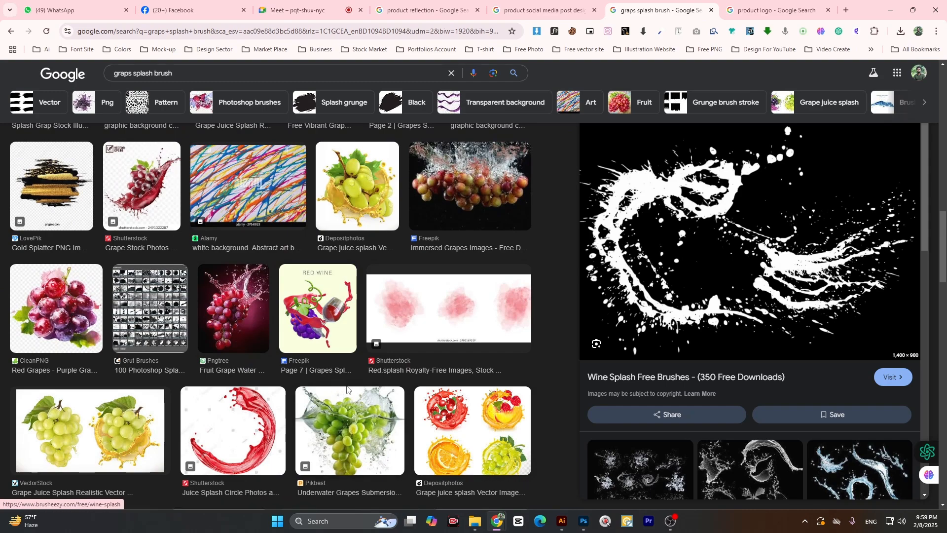
left_click(503, 442)
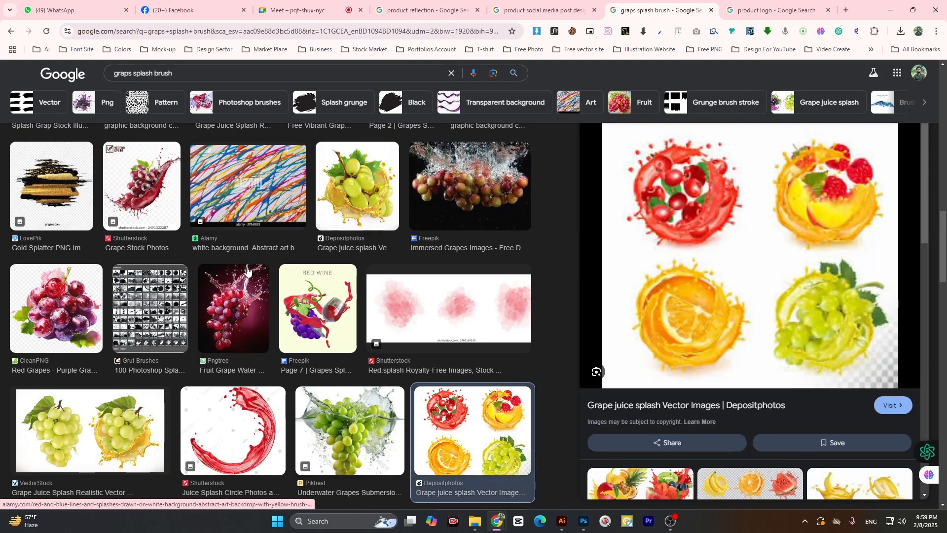
scroll(228, 312, "up", 5)
scroll(189, 378, "up", 10)
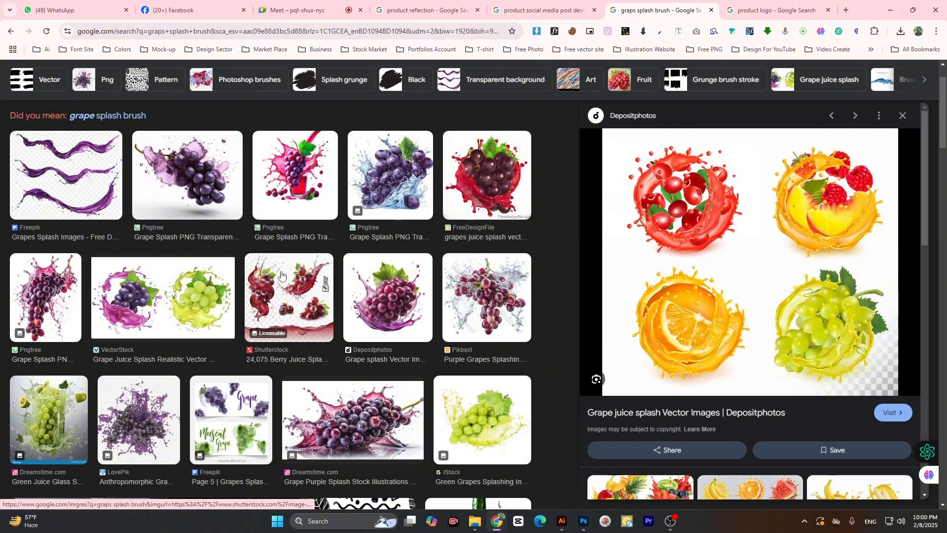
Search Google Images for "graps image"
scroll(282, 275, "up", 2)
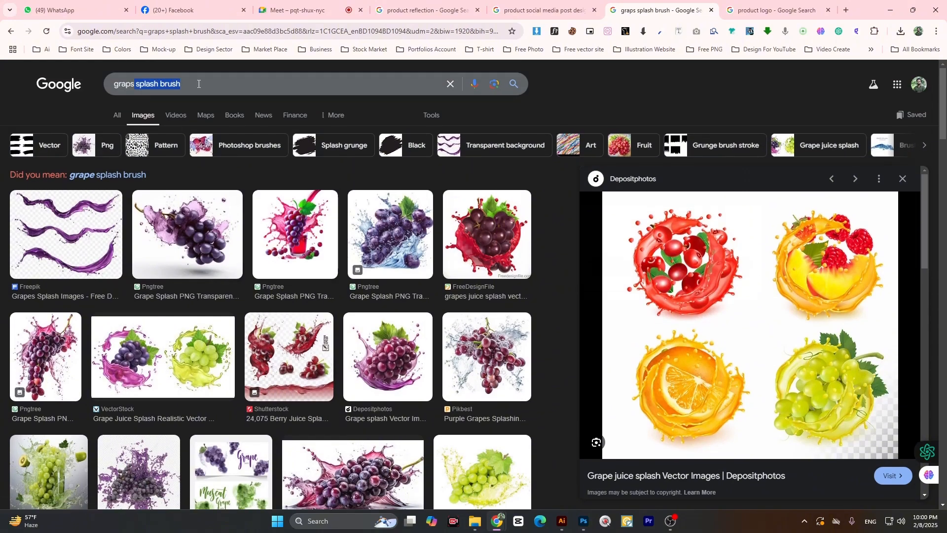
key("BackSpace")
type("i")
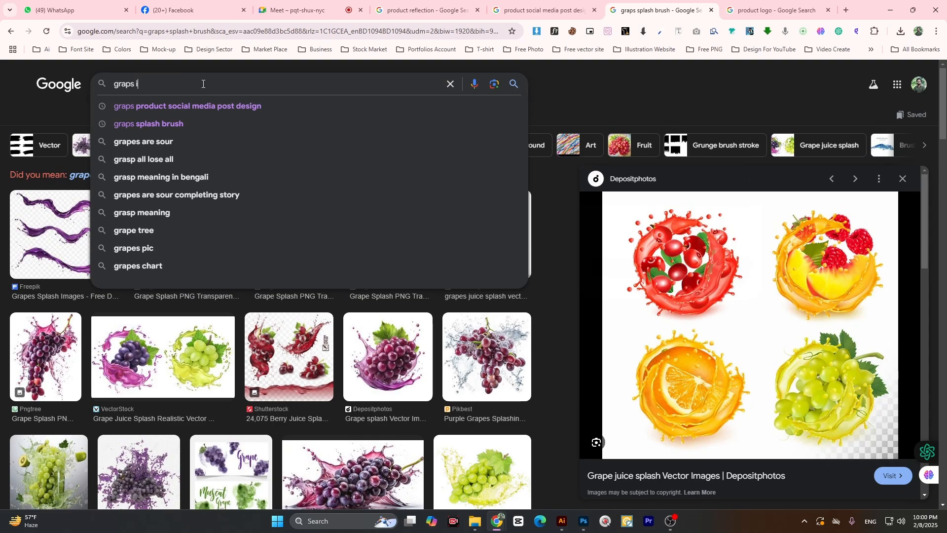
type("mage")
key("Return")
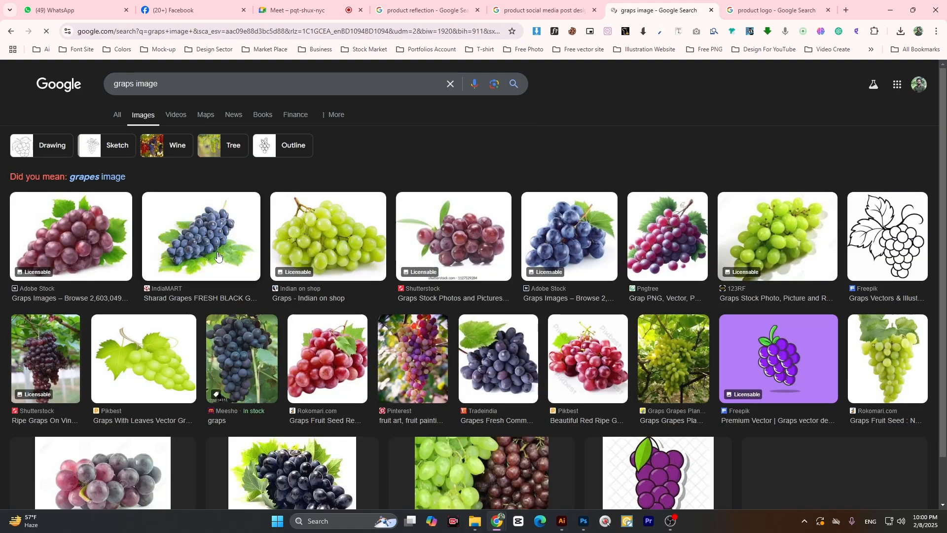
Examine the grape image results for usable pictures and return to the bottle advertisement in Photoshop
scroll(265, 376, "down", 15)
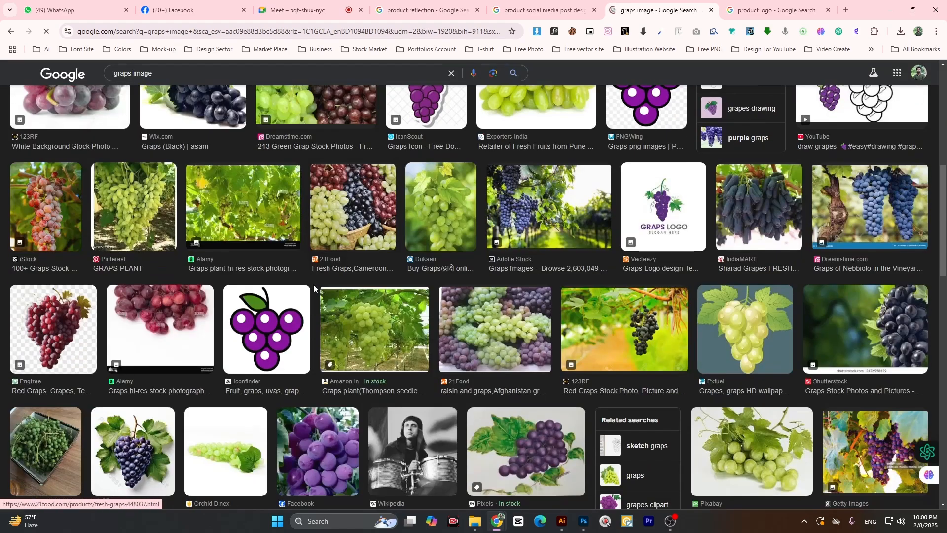
scroll(314, 288, "down", 4)
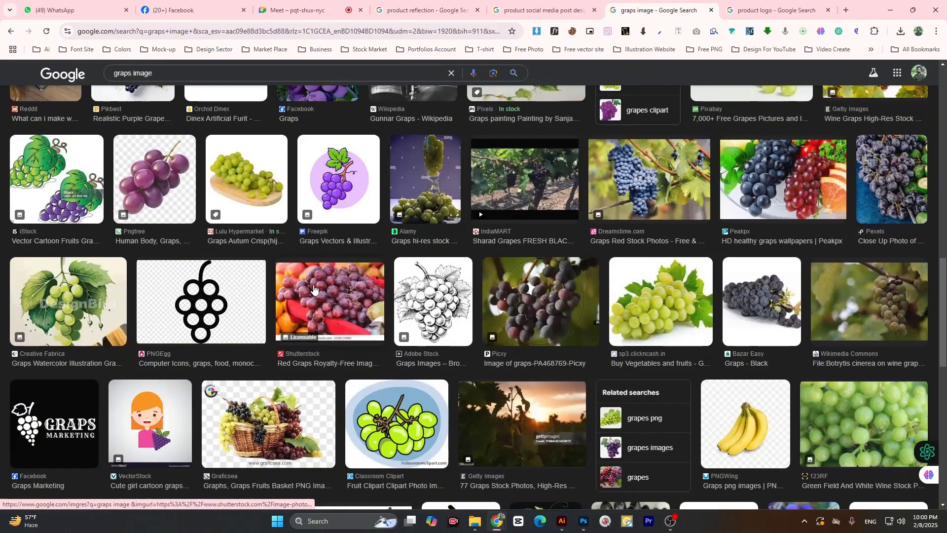
scroll(314, 288, "down", 5)
scroll(313, 290, "down", 4)
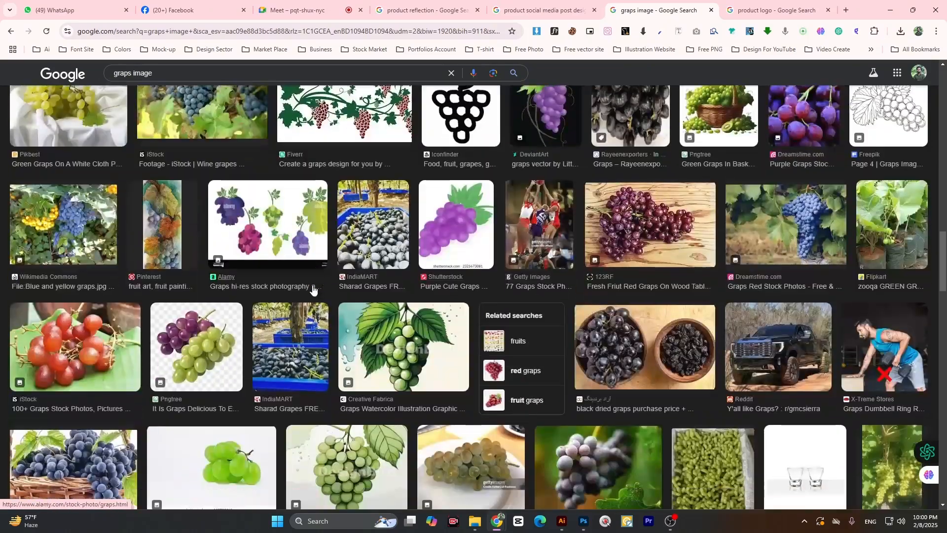
scroll(312, 290, "down", 4)
scroll(185, 239, "down", 1)
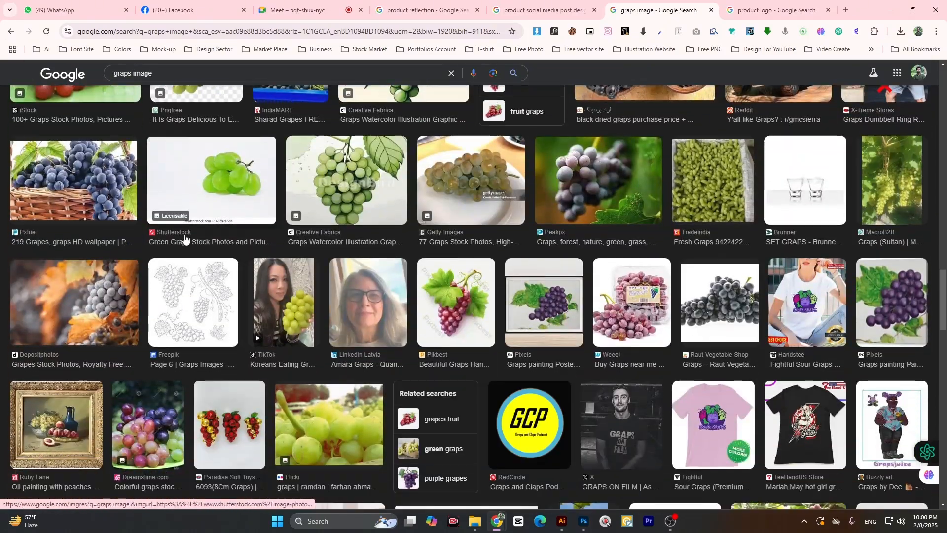
scroll(185, 240, "down", 12)
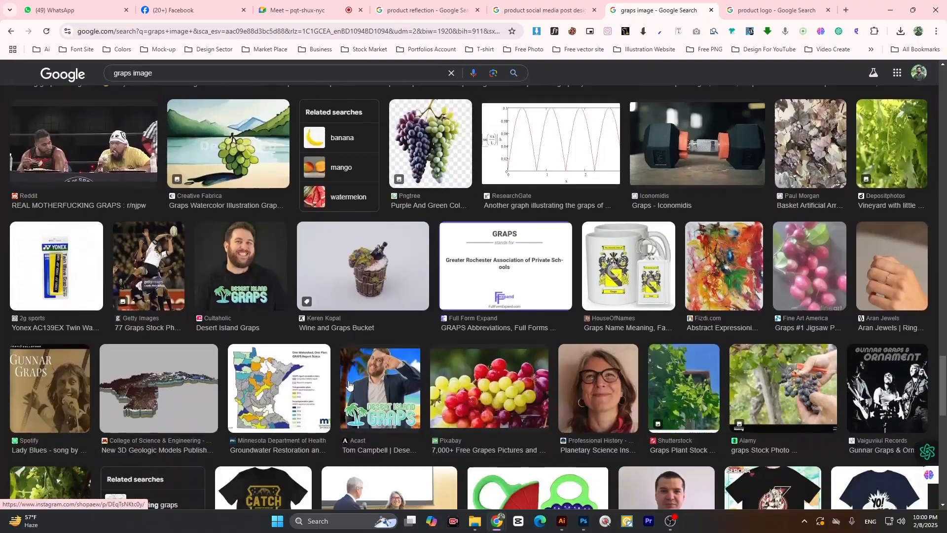
scroll(348, 384, "down", 15)
scroll(348, 384, "up", 20)
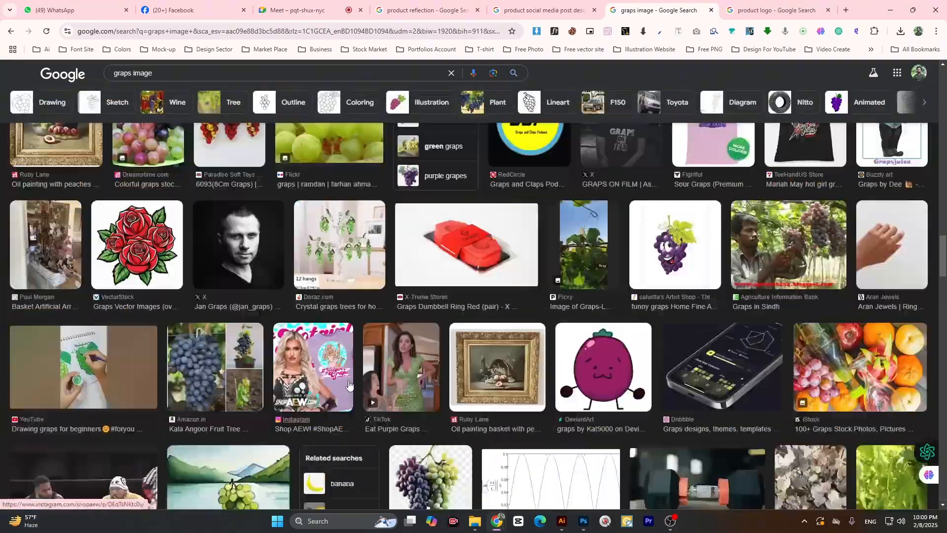
scroll(349, 383, "up", 15)
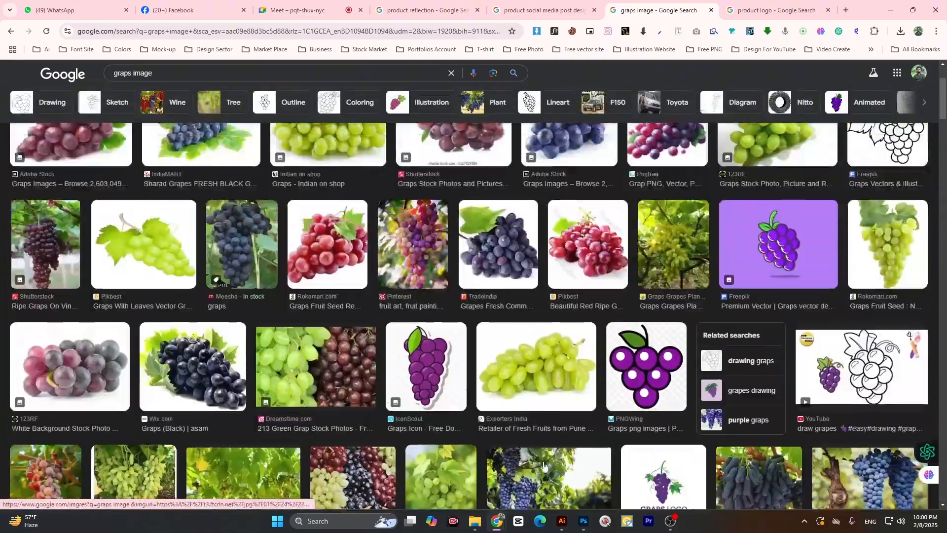
left_click(582, 522)
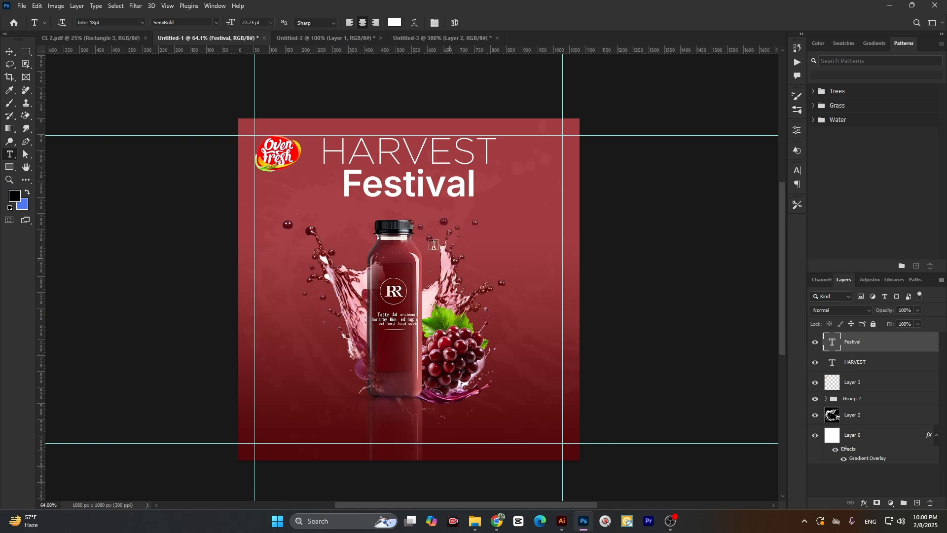
Look through the "graps image" results in the browser for a usable fruit picture
left_click(9, 52)
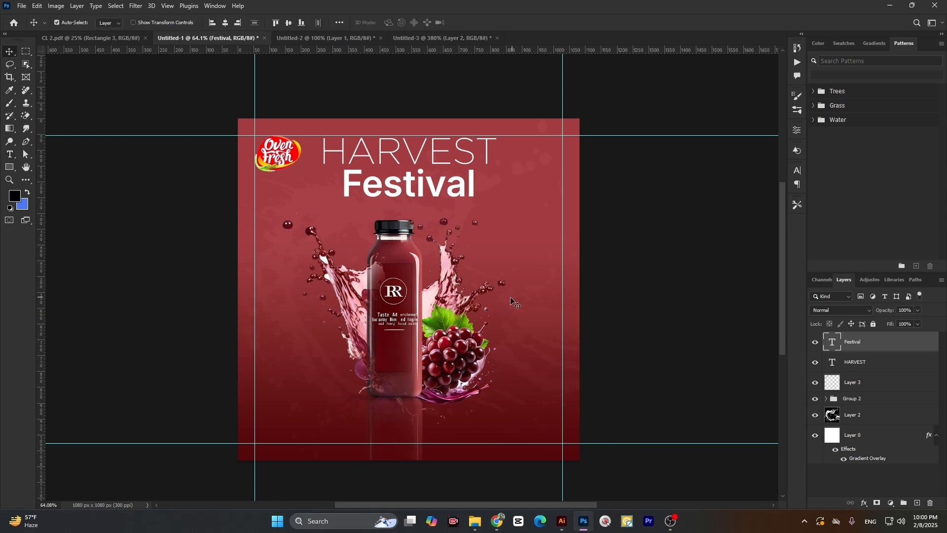
mouse_move(498, 530)
left_click(441, 469)
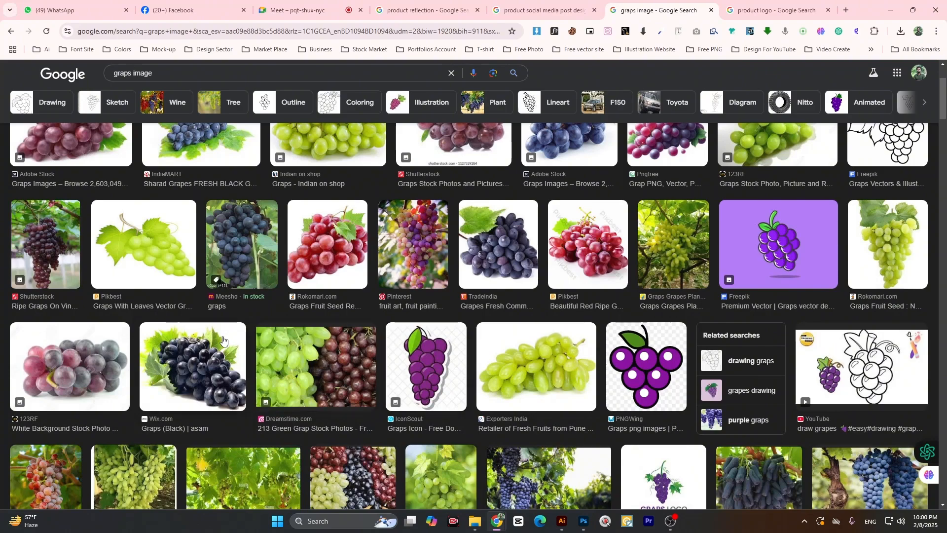
scroll(222, 345, "up", 2)
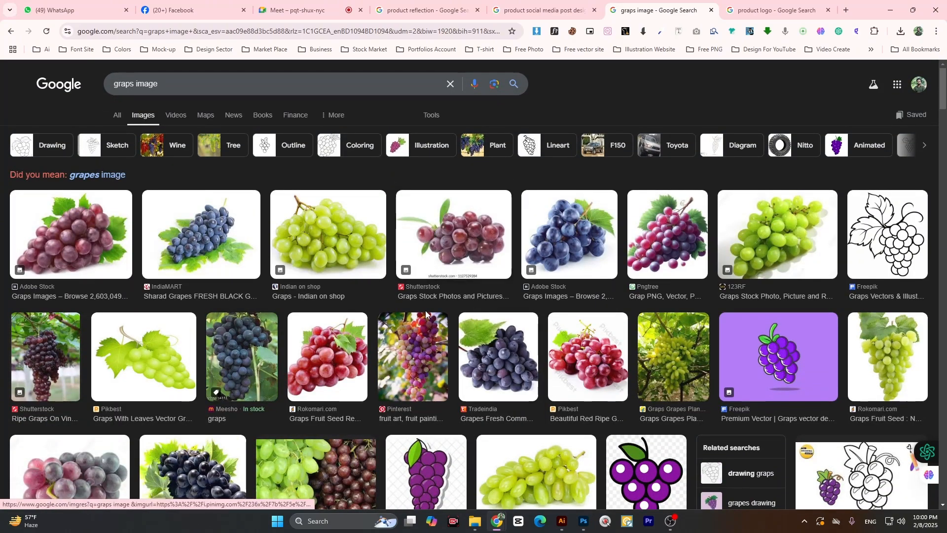
scroll(425, 315, "down", 4)
scroll(425, 315, "down", 5)
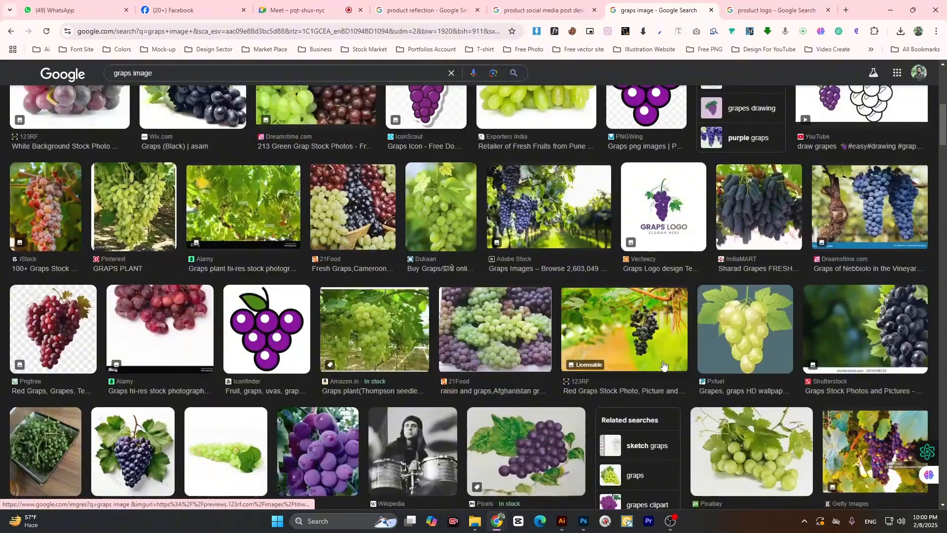
scroll(349, 316, "down", 4)
scroll(341, 317, "down", 4)
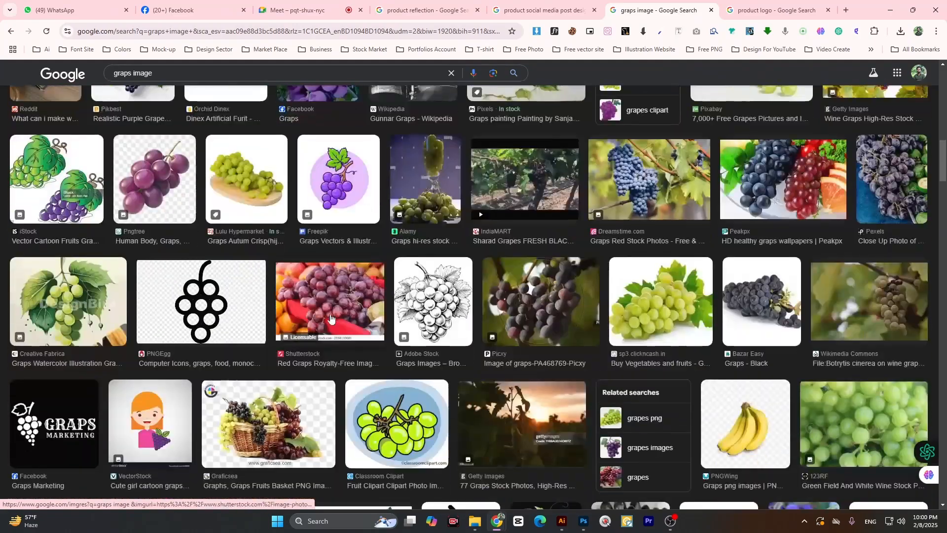
scroll(338, 365, "down", 7)
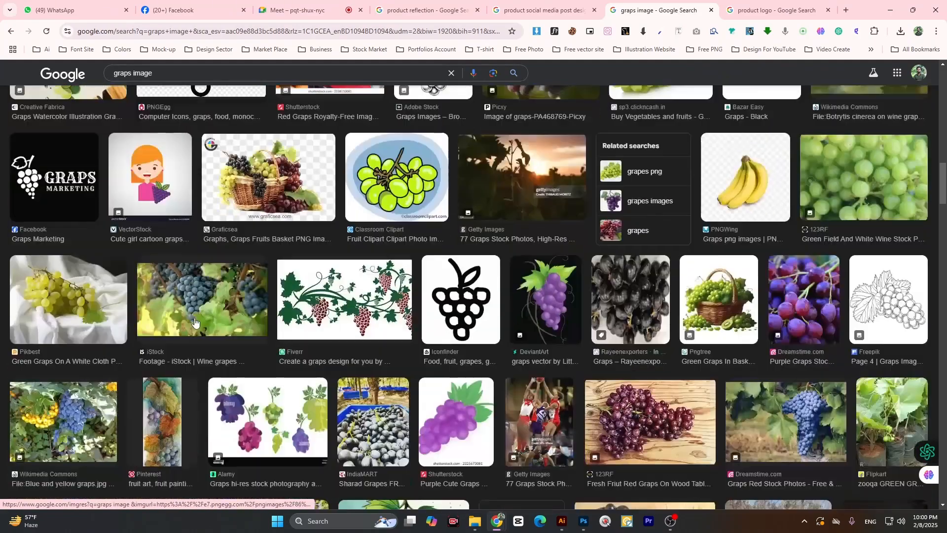
scroll(338, 365, "down", 5)
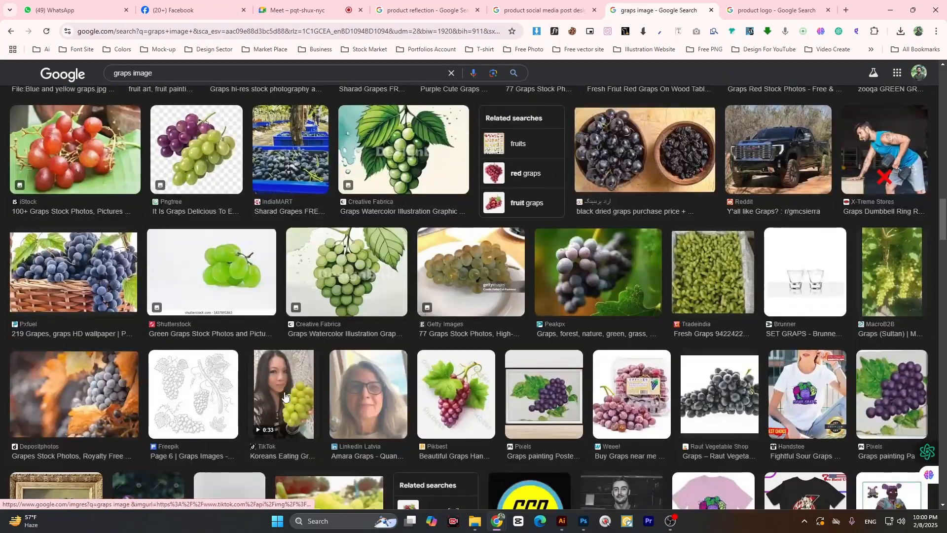
scroll(285, 396, "down", 3)
scroll(291, 355, "down", 7)
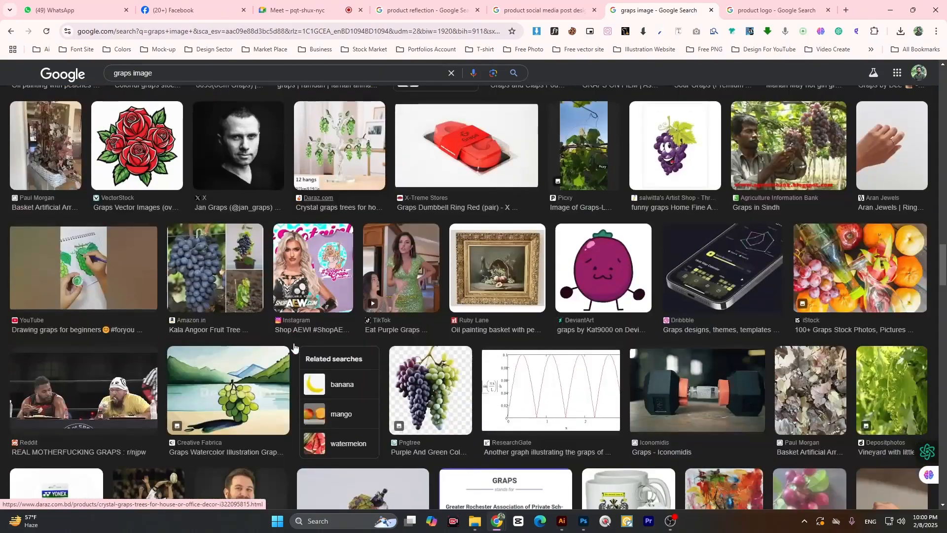
scroll(297, 342, "down", 5)
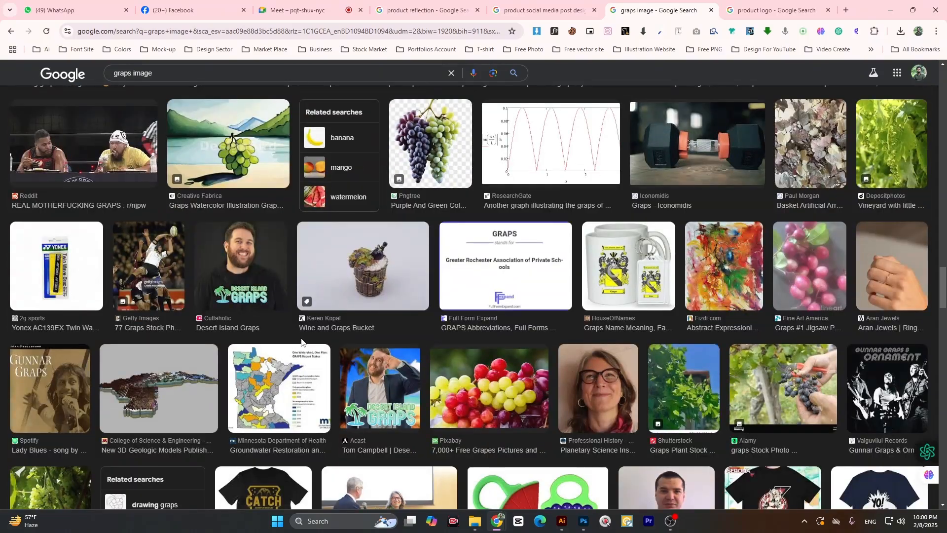
scroll(301, 340, "down", 12)
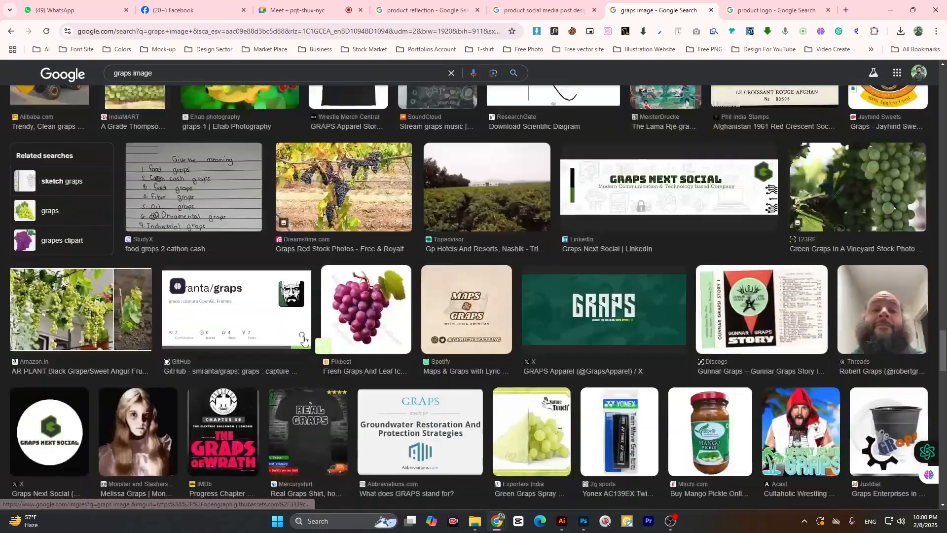
scroll(314, 333, "down", 4)
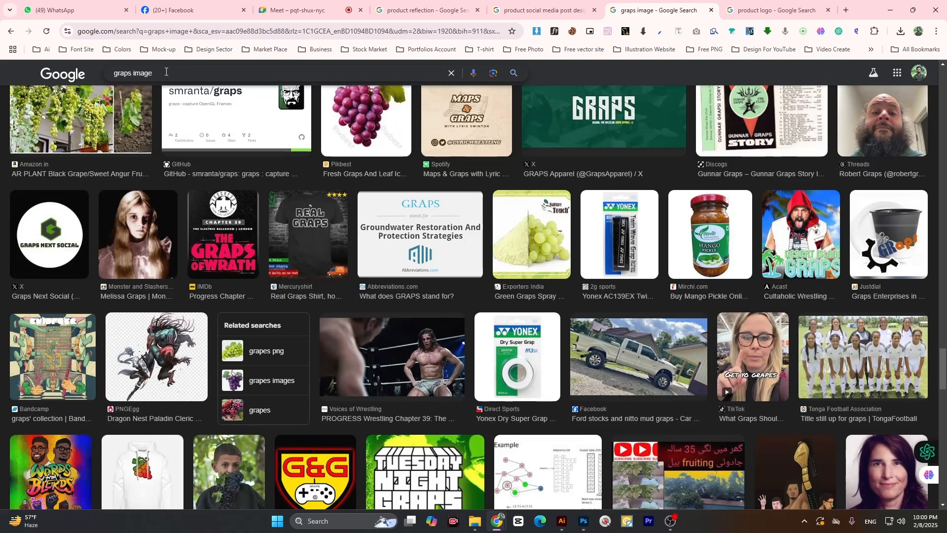
Search Google Images for "lemon image"
left_click_drag(165, 72, 99, 74)
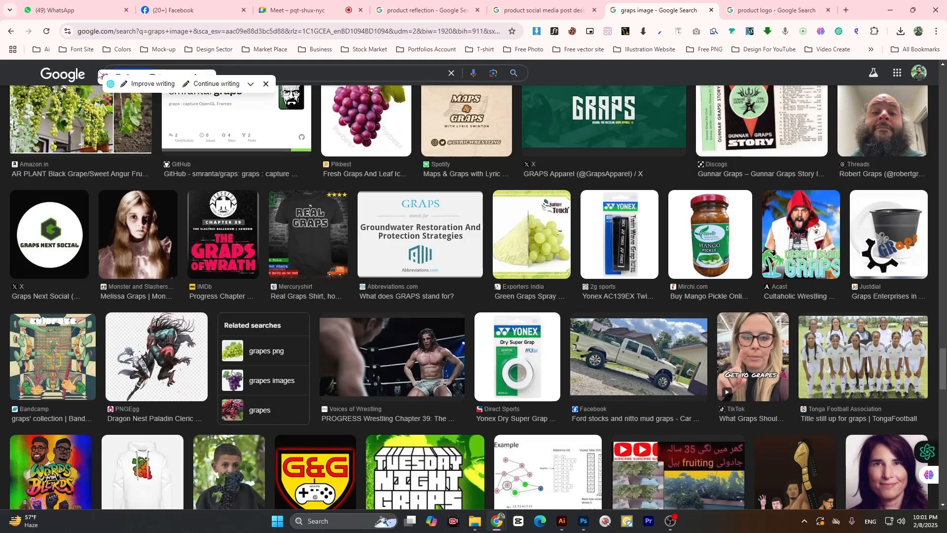
type("leo")
key("BackSpace")
type("mon imag")
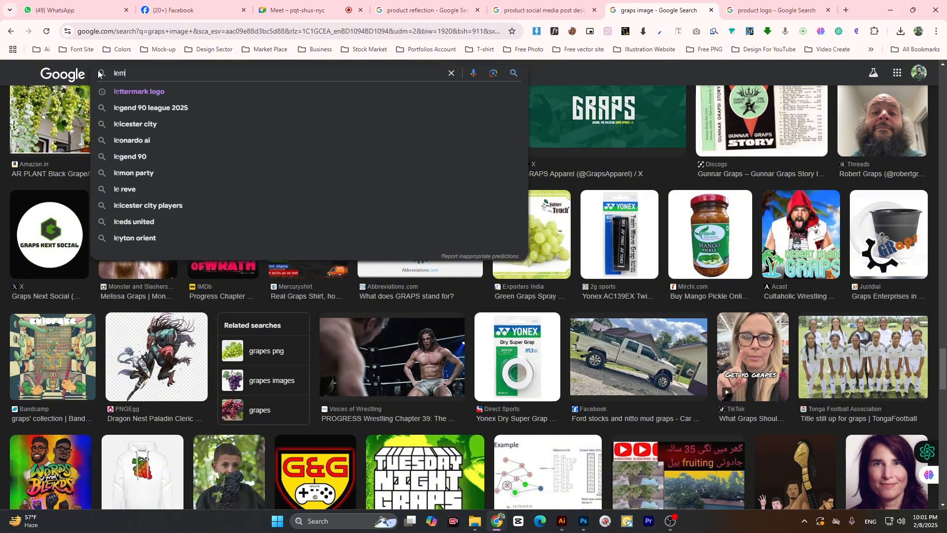
type("e")
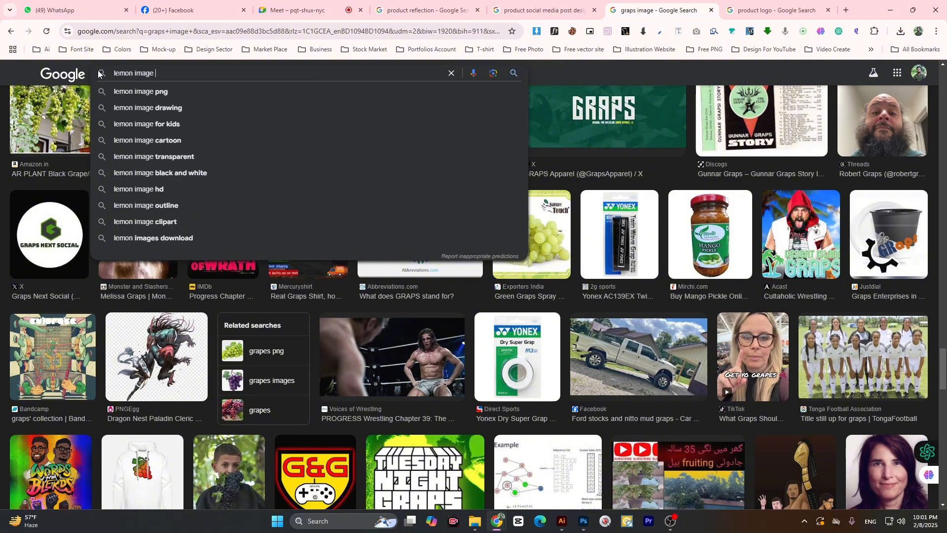
key("Return")
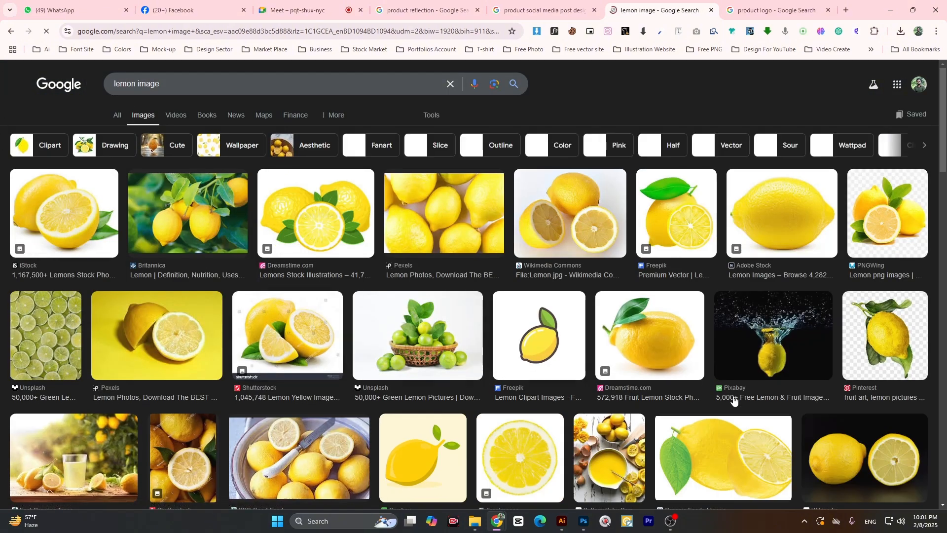
Copy the FreeImages picture of a round lemon slice and paste it into the bottle advertisement in Photoshop
scroll(753, 393, "down", 4)
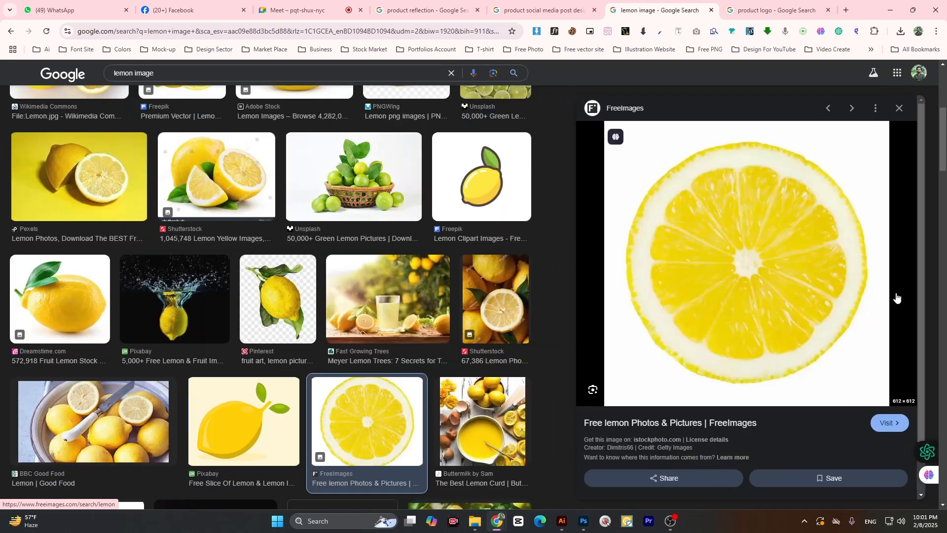
left_click(520, 260)
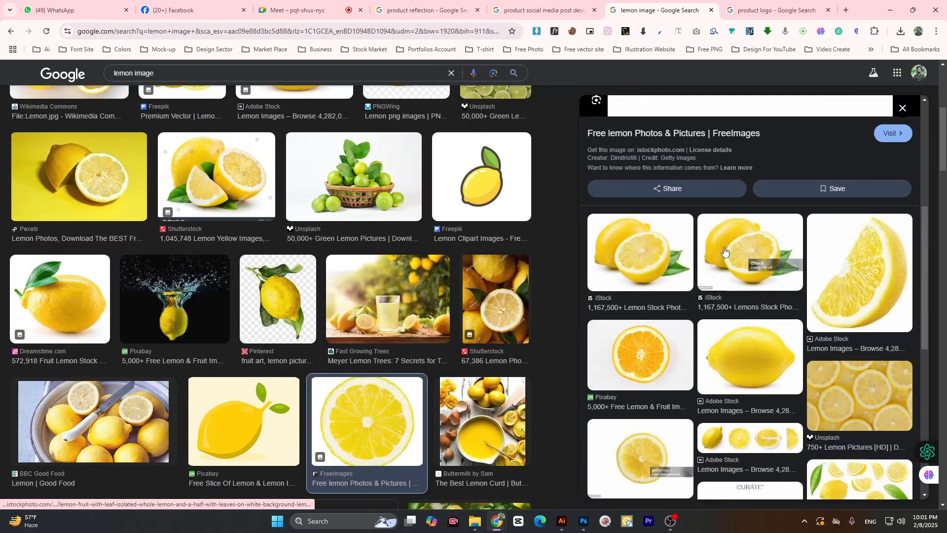
right_click(734, 175)
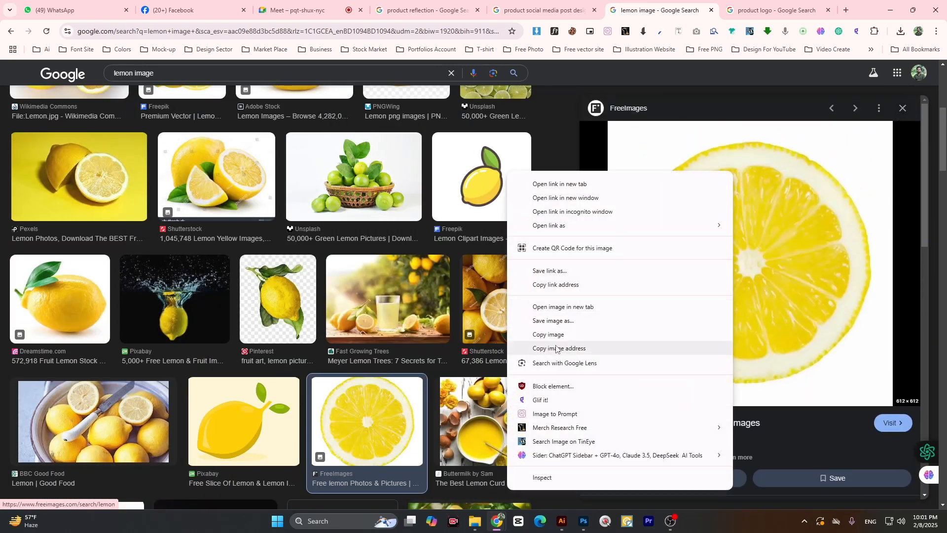
left_click(603, 332)
key("ctrl+v")
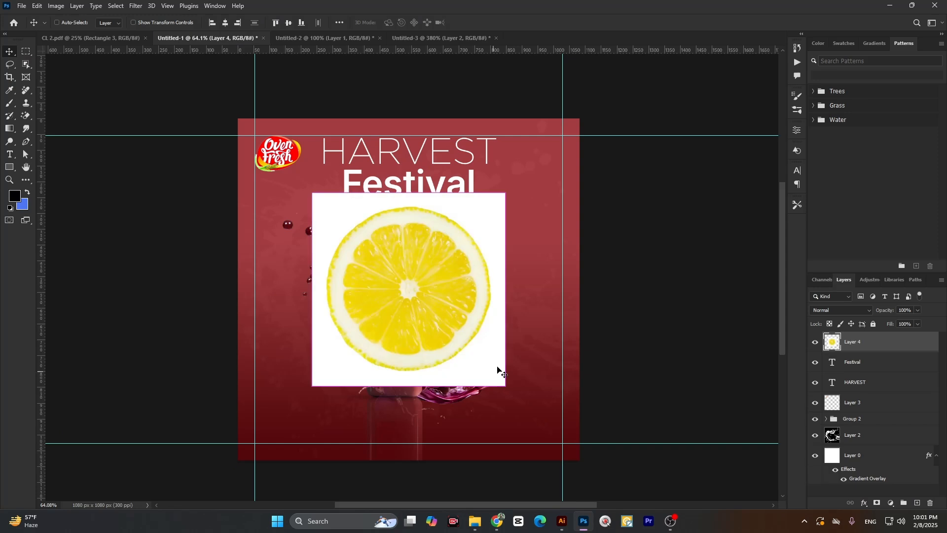
Erase the white background around the lemon slice with the Magic Eraser and convert its layer to a smart object
right_click(27, 115)
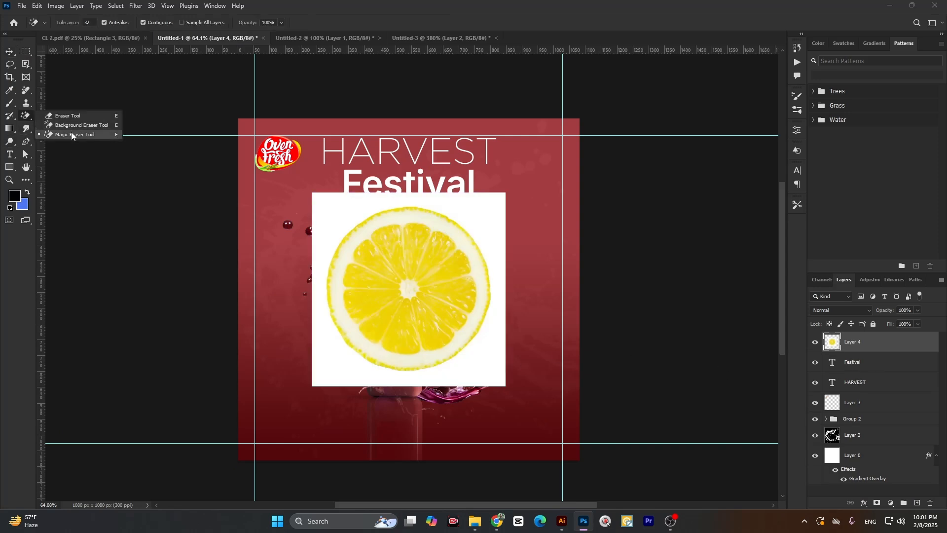
left_click(84, 133)
left_click(336, 207)
left_click(9, 52)
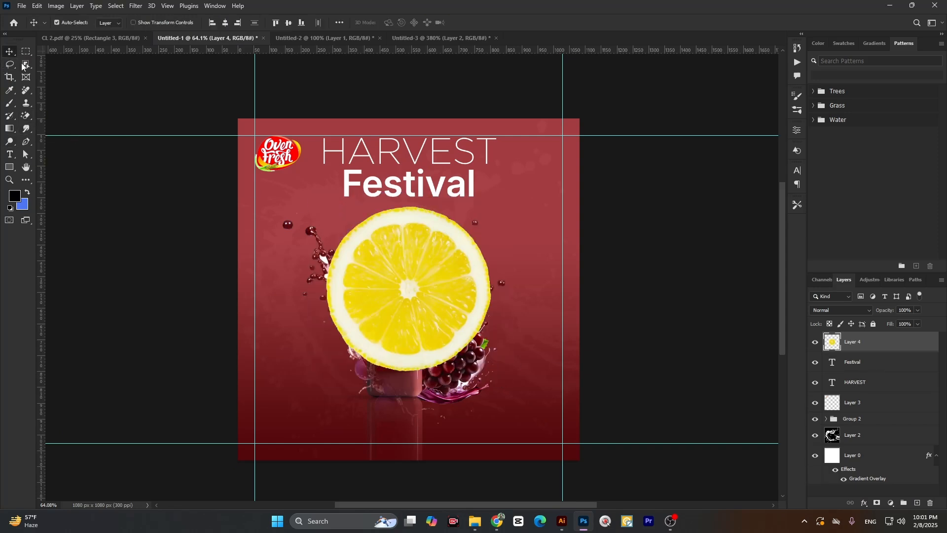
key("ctrl+t")
key("Return")
right_click(853, 342)
left_click(882, 259)
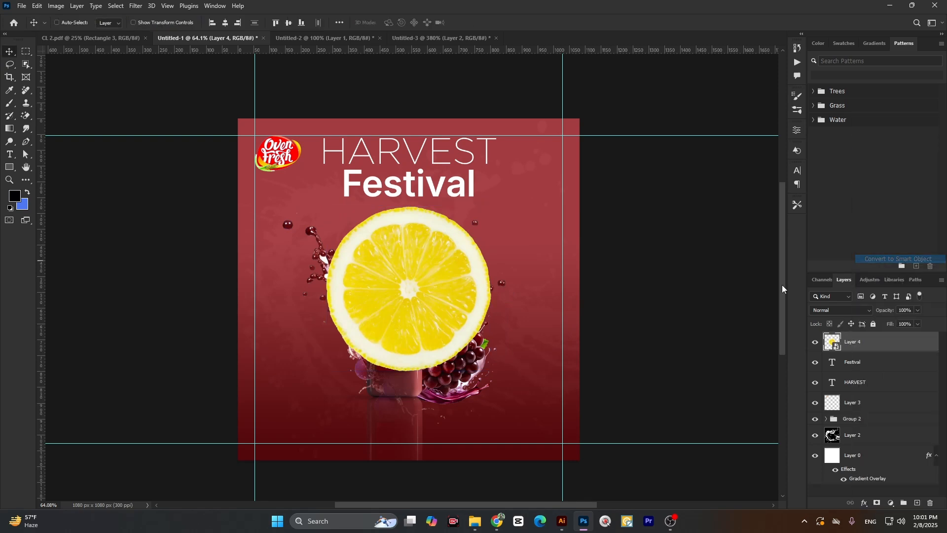
Scale the lemon slice down and place it half off the canvas's right edge, beside the headline and bottle cap
key("ctrl+t")
left_click_drag(485, 289, 306, 394)
key("Return")
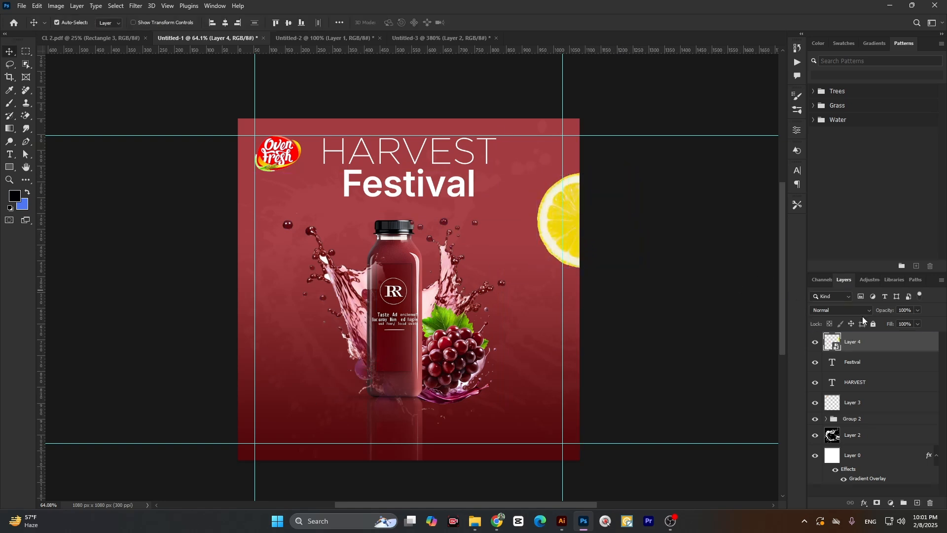
Duplicate the lemon slice and place the copy partly off the canvas at its lower-left corner
key("ctrl+j")
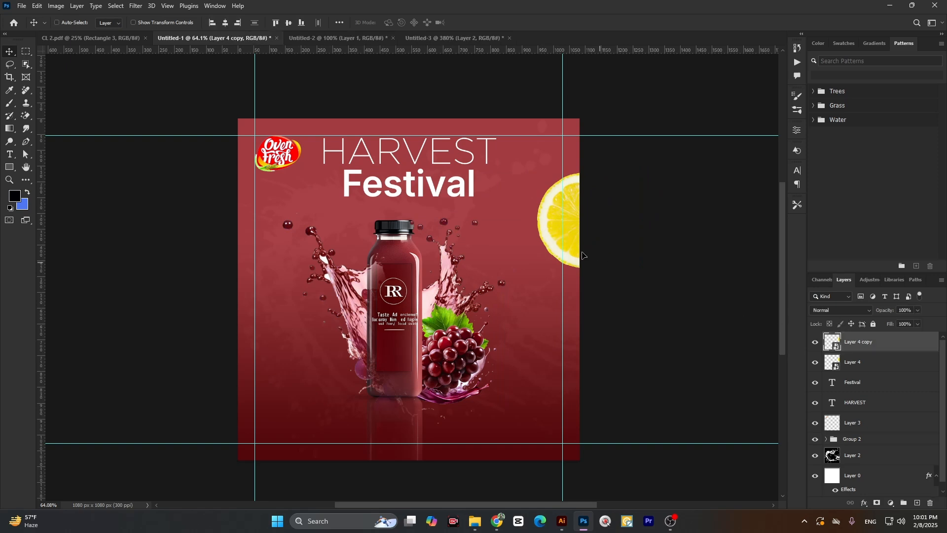
key("ctrl+t")
left_click_drag(582, 255, 200, 417)
key("Return")
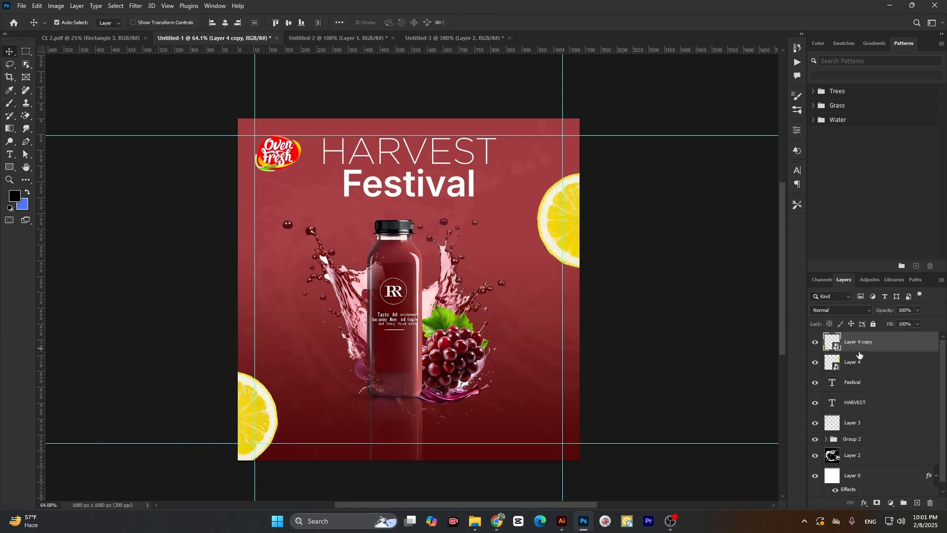
Apply a slight Motion Blur at a -16° angle to the lemon slice in the canvas's lower-left corner
left_click(856, 363)
left_click(863, 345, "ctrl")
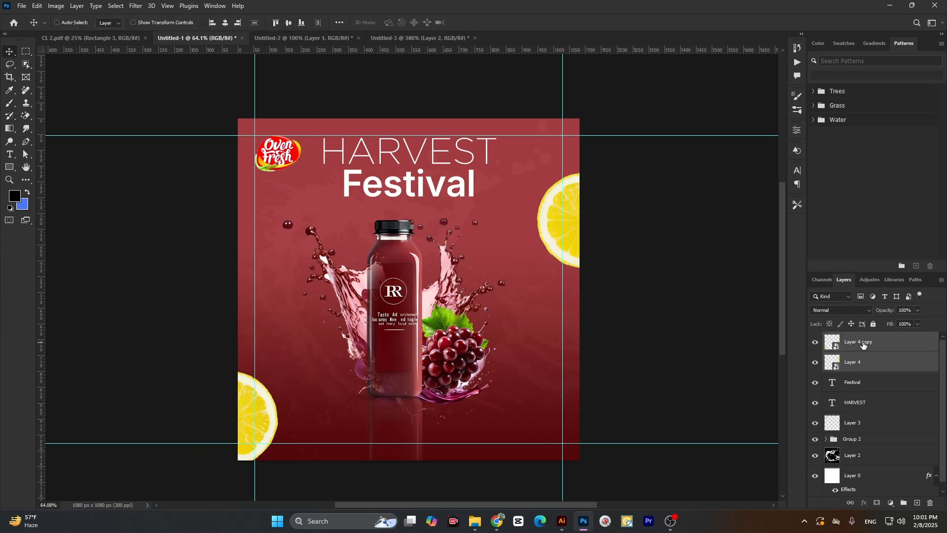
left_click(136, 6)
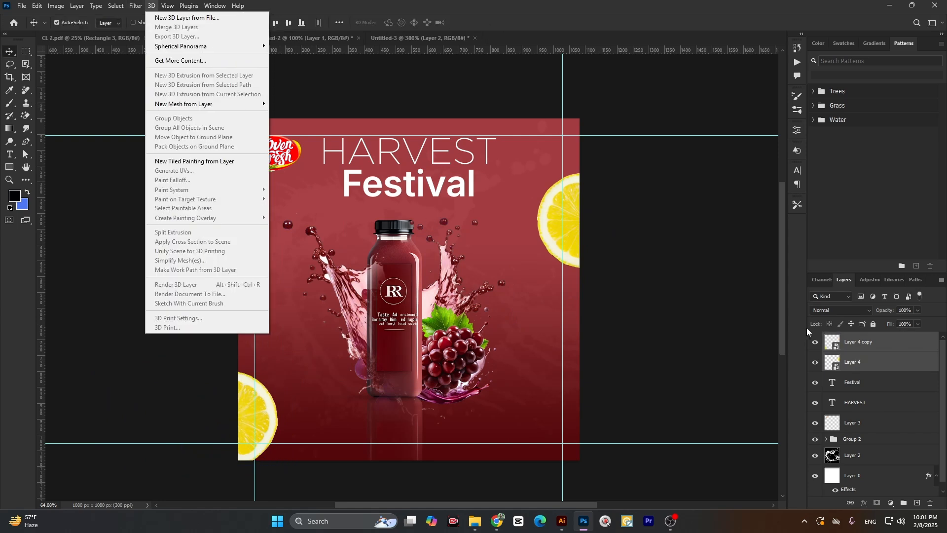
left_click(859, 341)
left_click(859, 342)
left_click(135, 6)
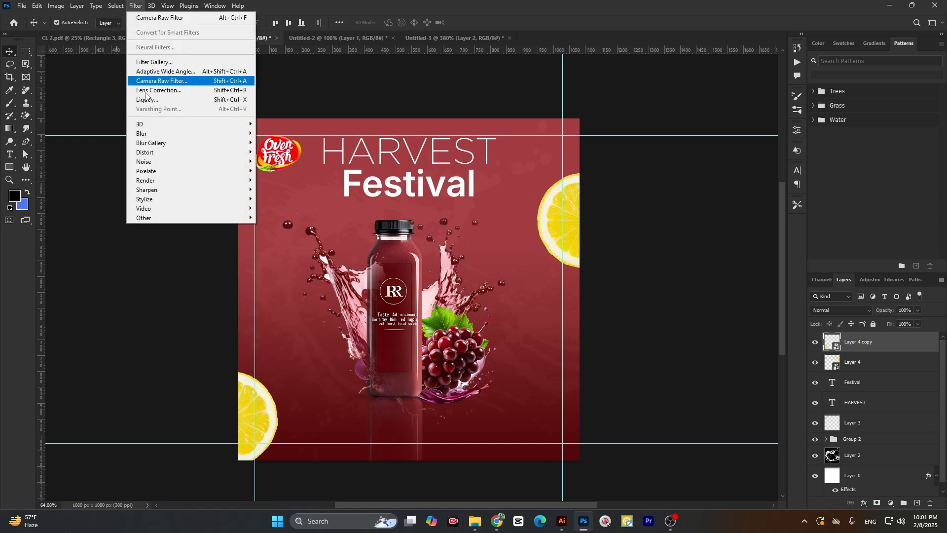
mouse_move(148, 133)
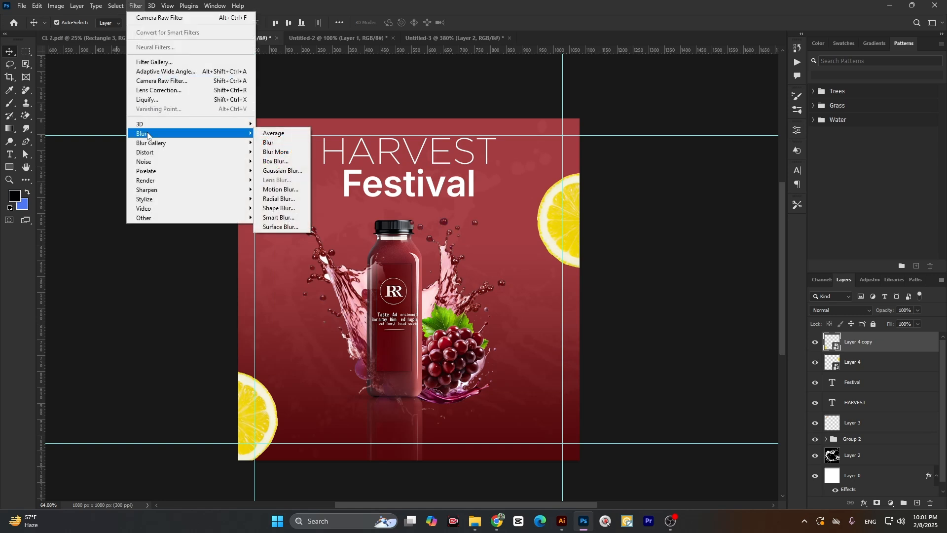
left_click(278, 190)
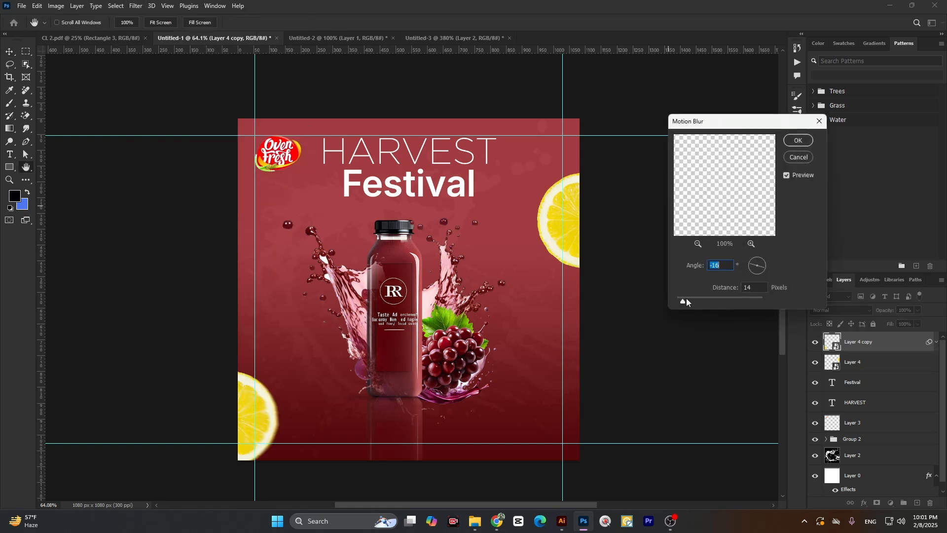
mouse_move(687, 301)
left_mouse_down()
mouse_move(702, 301)
mouse_move(683, 305)
left_mouse_up()
left_click(798, 141)
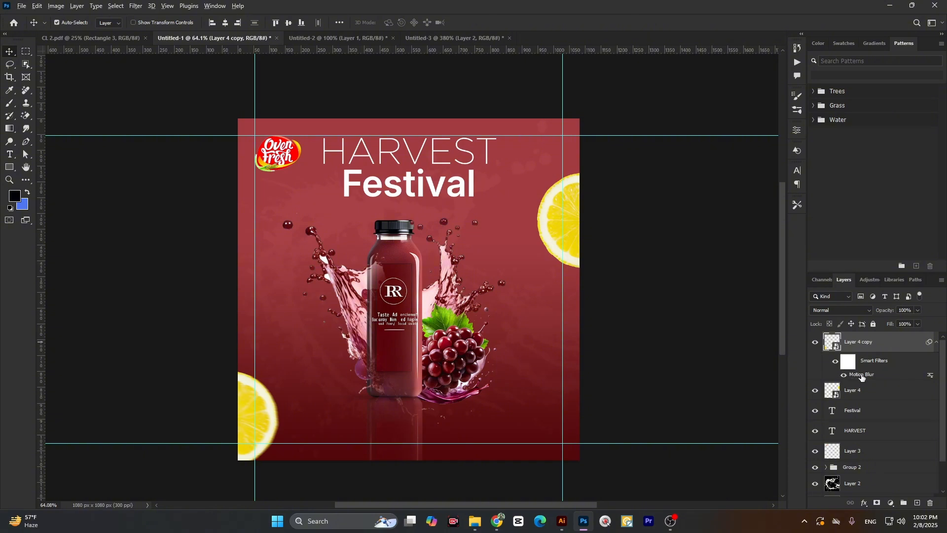
Copy the Motion Blur smart filter to the upper-right lemon slice and group both lemon layers
left_click_drag(861, 376, 859, 400)
left_click(851, 390, "ctrl")
key("ctrl+g")
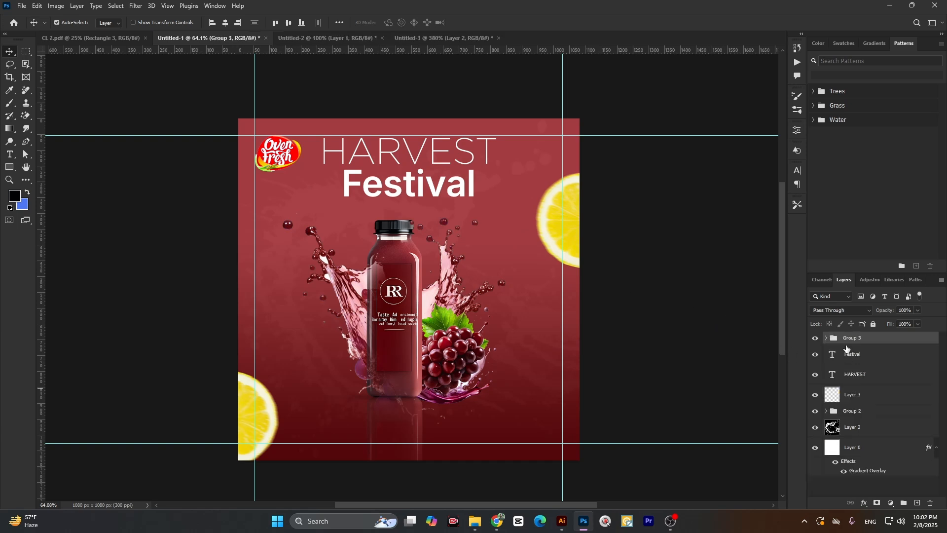
left_click(815, 340)
left_click(816, 341)
Copy the Hue/Saturation 2 adjustment layer from Group 1 inside Group 2 into the lemon slices' Group 3
scroll(869, 445, "down", 2)
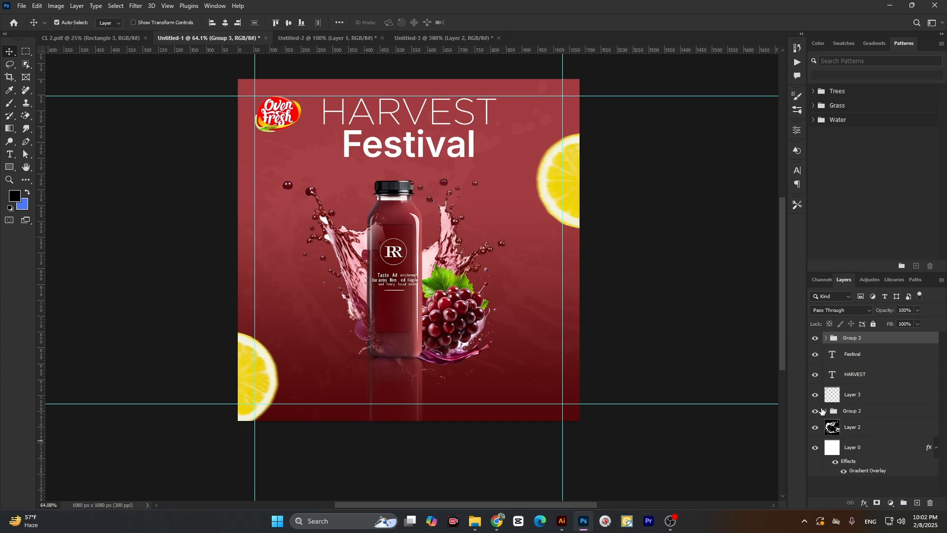
left_click(822, 411)
left_click(825, 411)
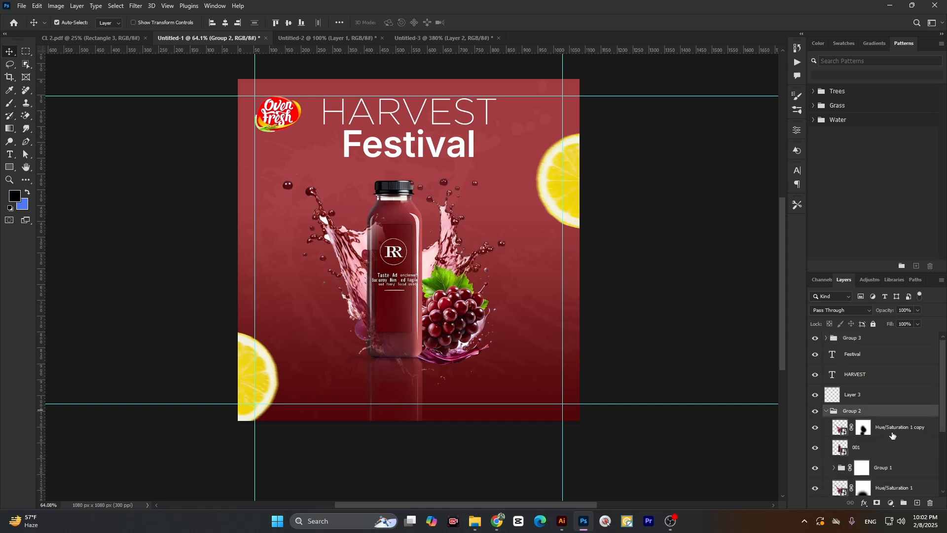
scroll(891, 434, "down", 5)
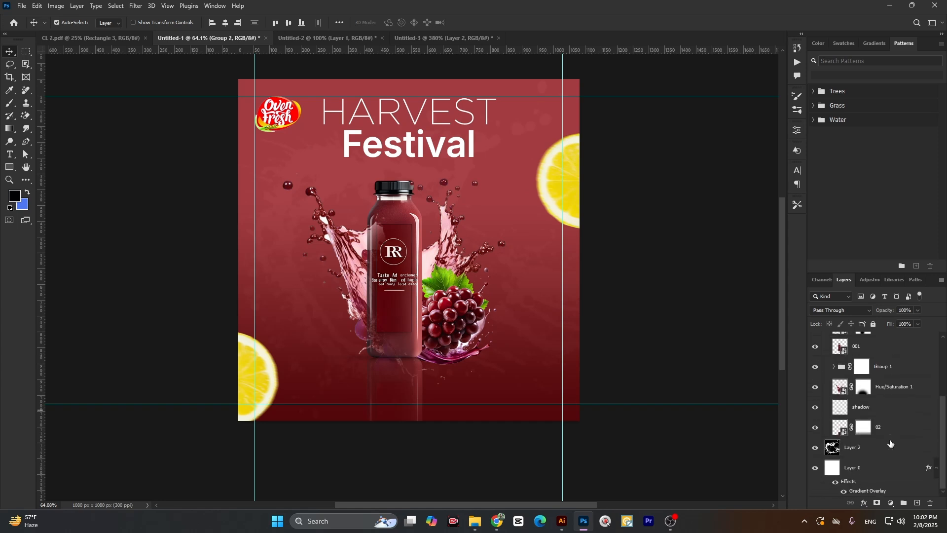
scroll(891, 443, "up", 4)
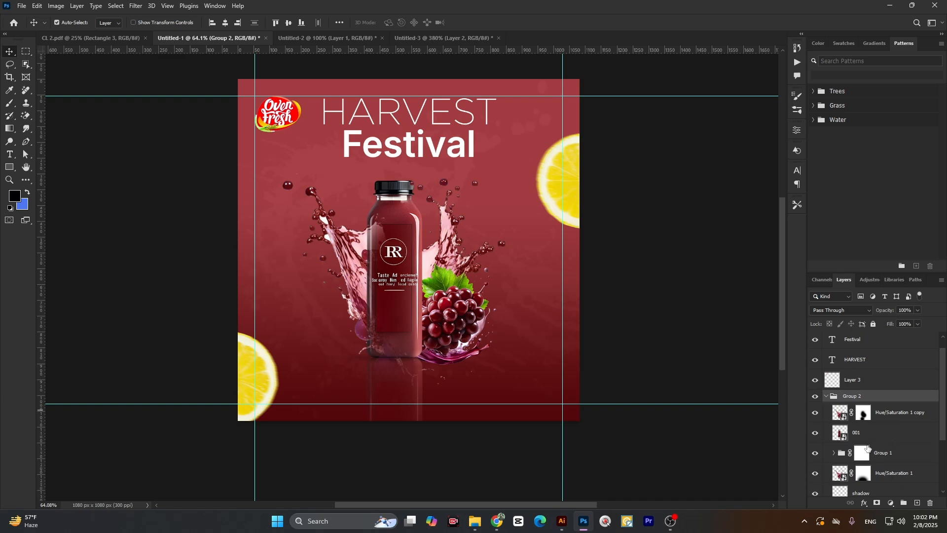
left_click(834, 454)
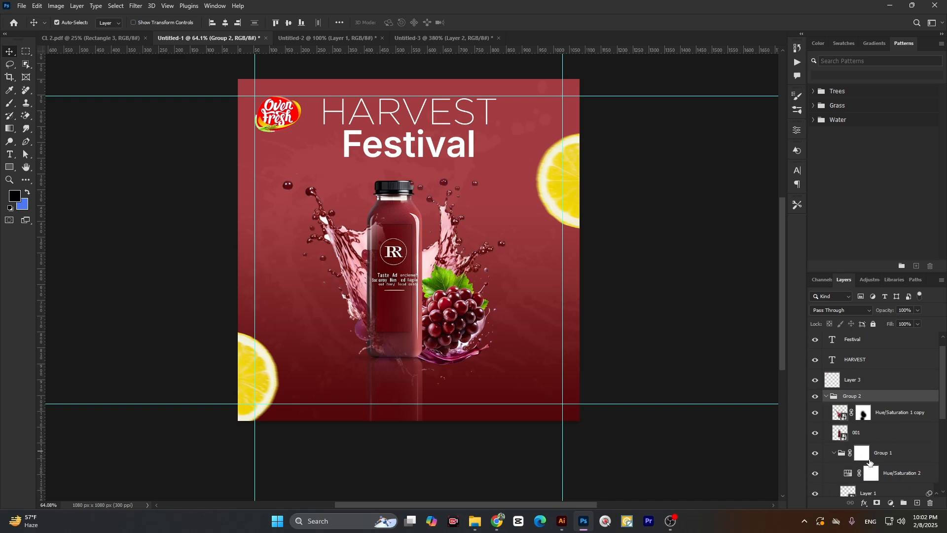
left_click(889, 474)
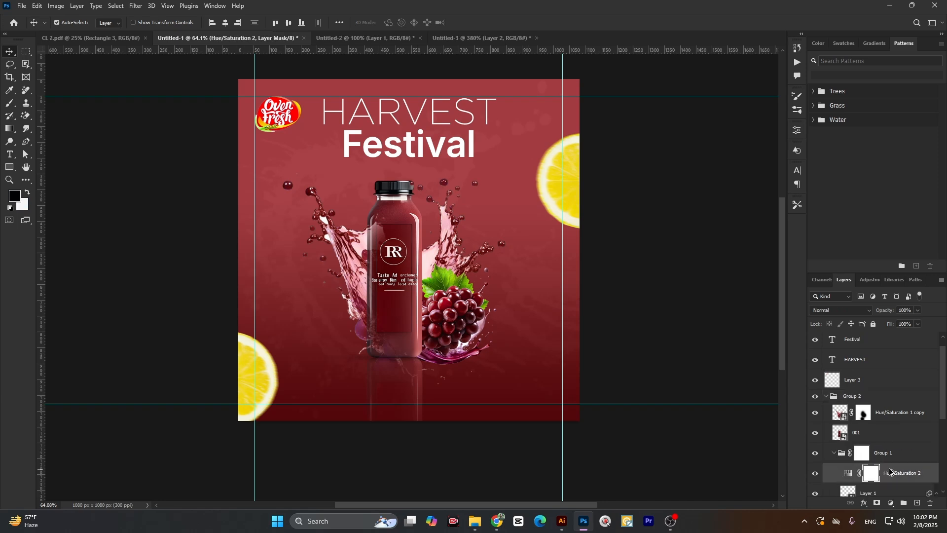
left_click_drag(890, 472, 834, 343)
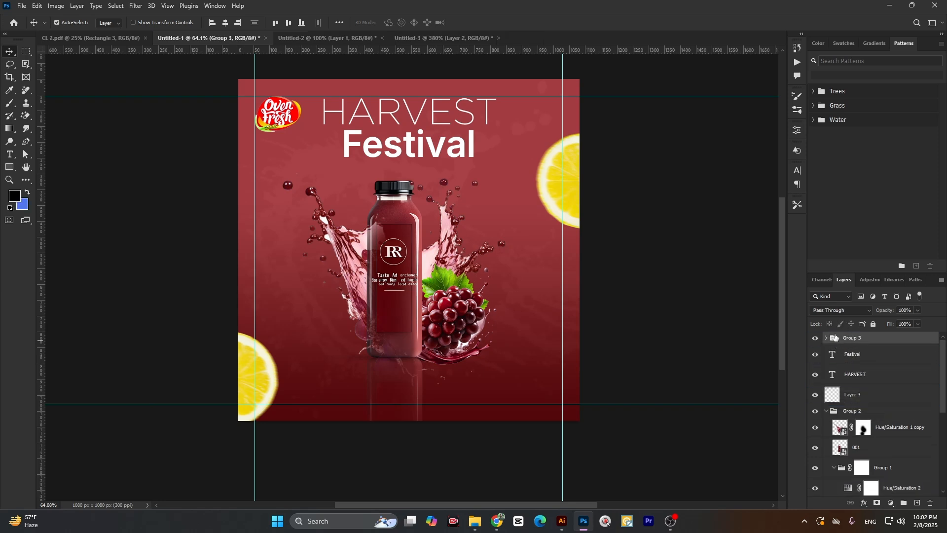
Compare the lemon group with and without the copied Hue/Saturation adjustment, and move that adjustment above Group 3
left_click(826, 339)
left_click(883, 360)
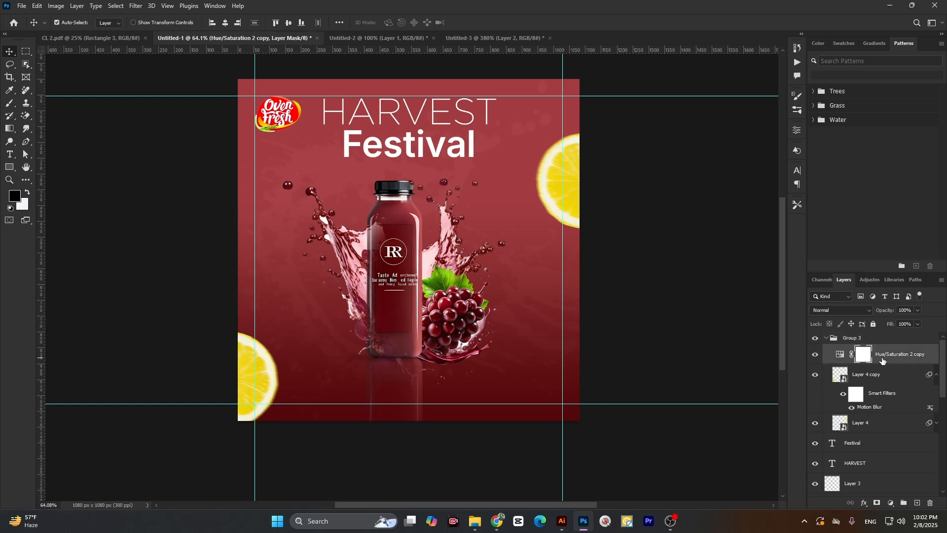
left_click(816, 356)
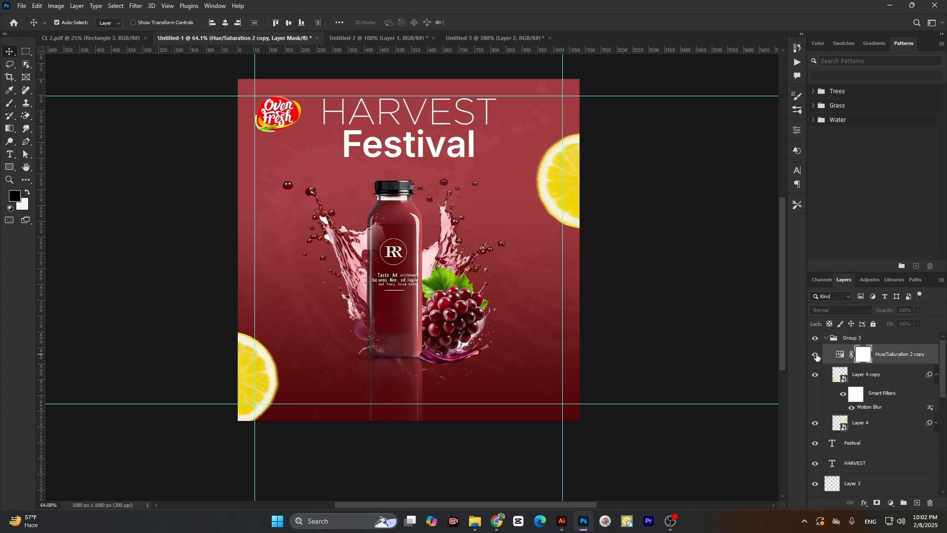
left_click(818, 339)
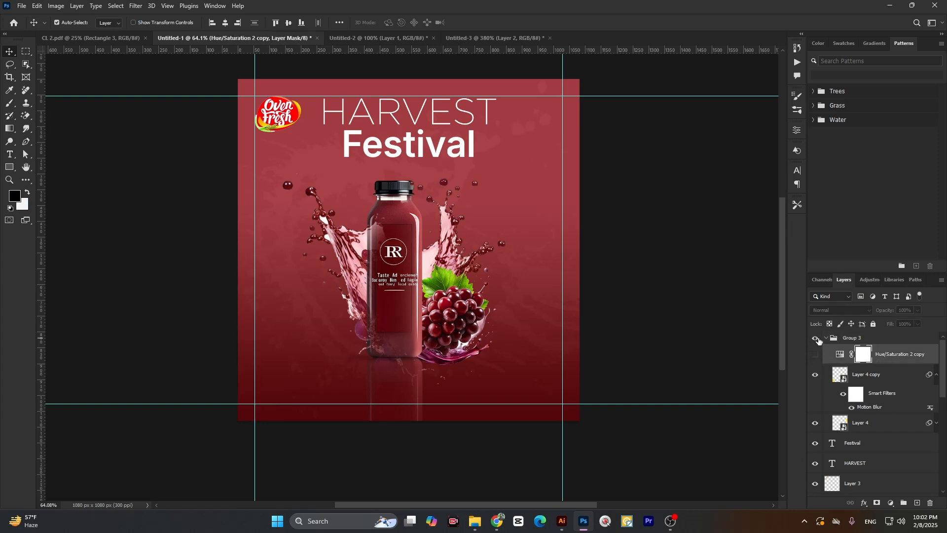
left_click(815, 356)
left_click_drag(863, 355, 860, 334)
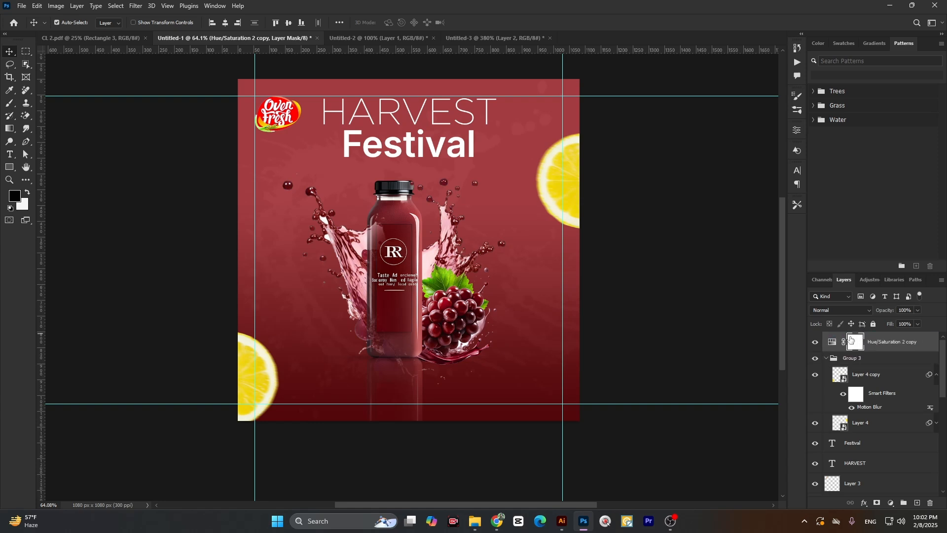
Collapse Group 3, toggle the copied Hue/Saturation adjustment to check its effect, and delete it
left_click(828, 359)
left_click(814, 344)
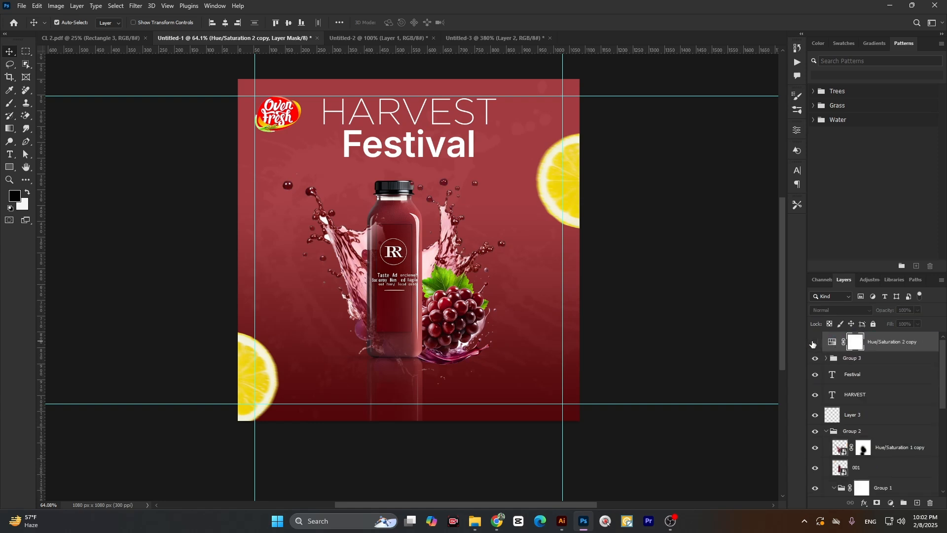
left_click(813, 344)
left_click(882, 345)
key("Delete")
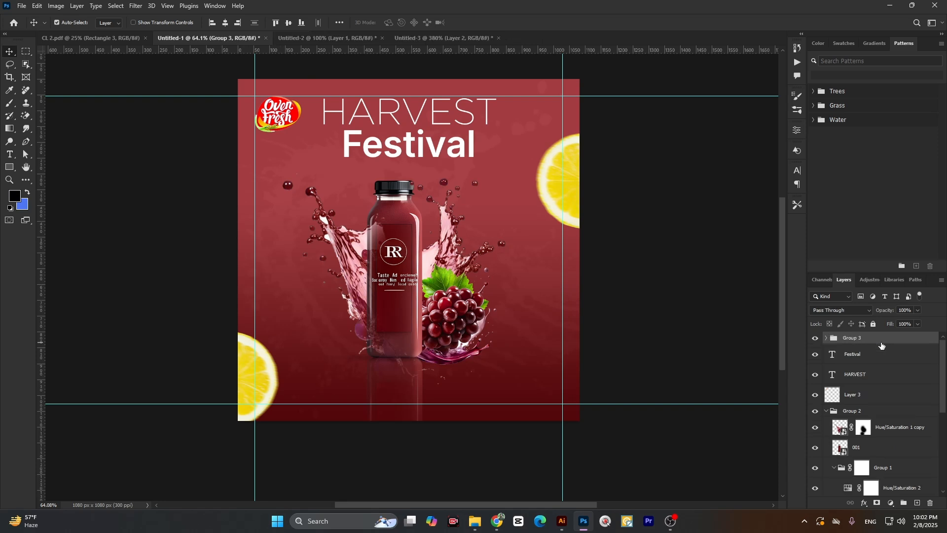
Hide the lemon slice group to preview the design without it, and delete the group
scroll(508, 250, "down", 3)
scroll(446, 256, "up", 2)
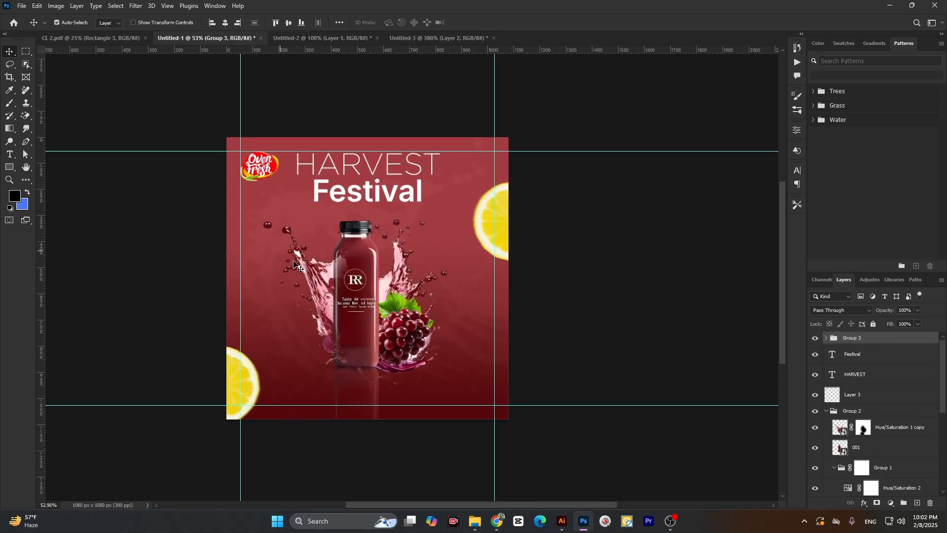
left_click(815, 338)
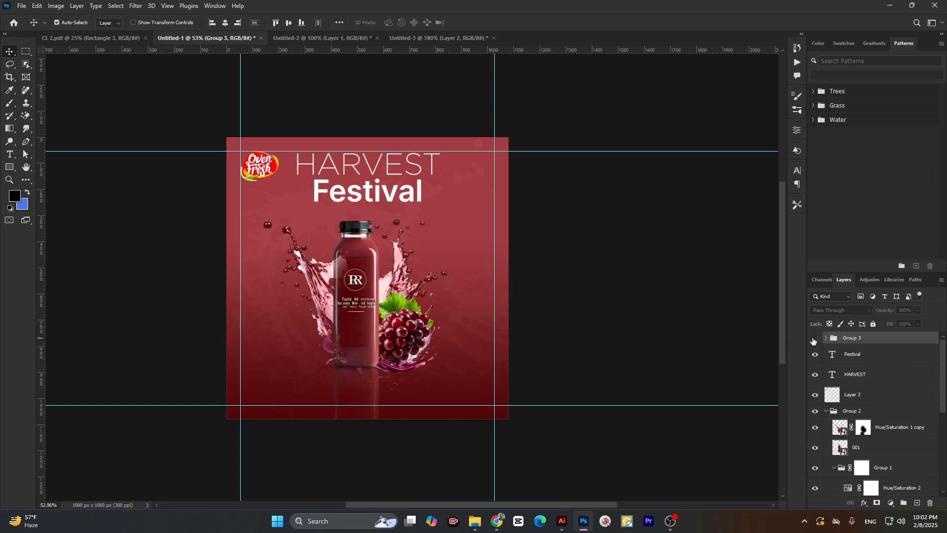
key("Delete")
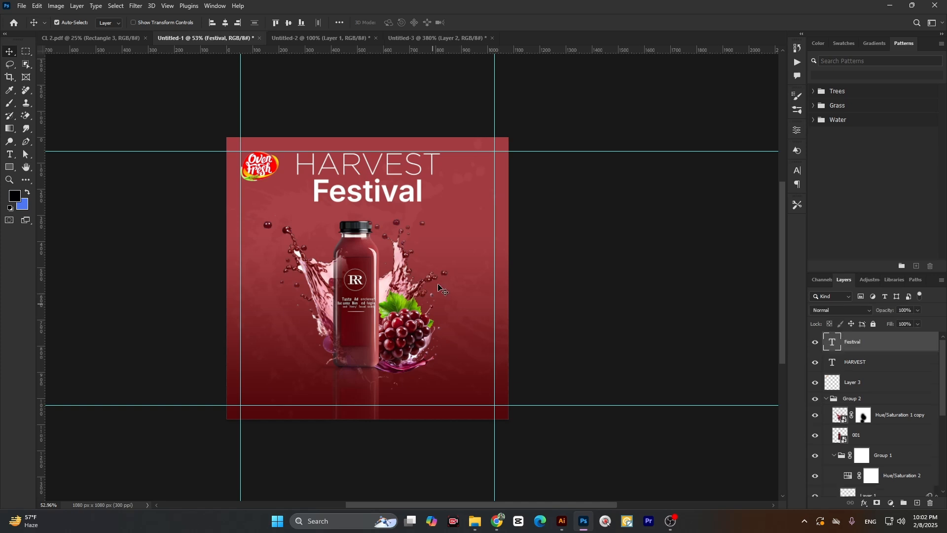
Switch to Chrome and show the ongoing Google Meet call
mouse_move(498, 521)
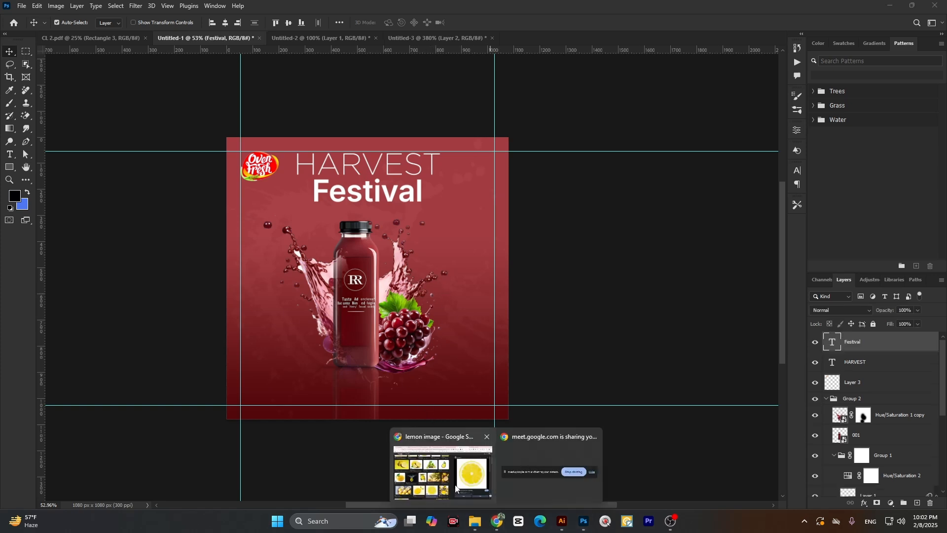
left_click(434, 474)
left_click(296, 10)
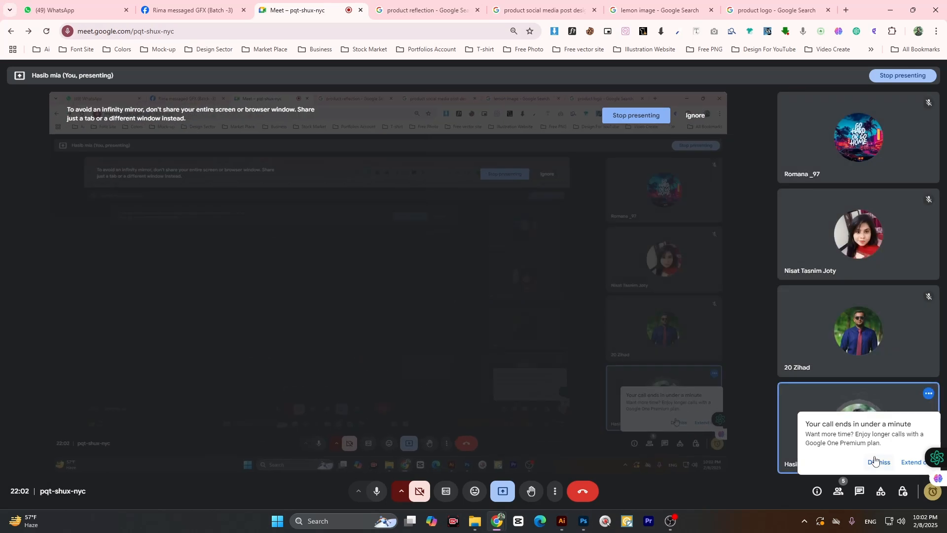